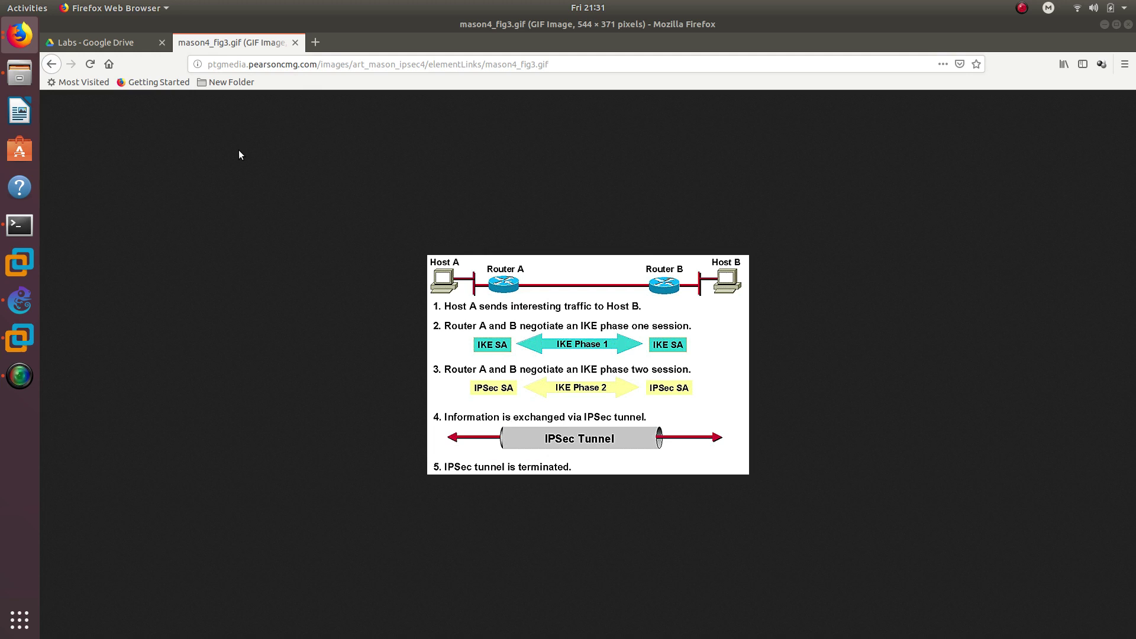
- Leave Firefox's IPsec diagram for the GNS3 'Securing the Data Plane' topology
left_click(22, 298)
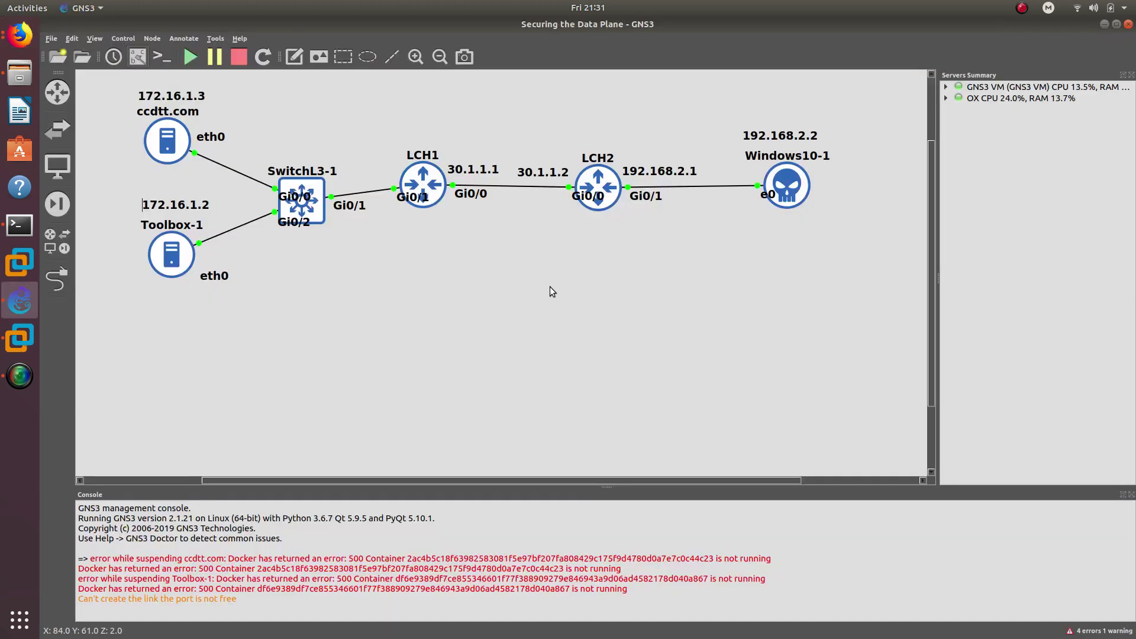
- Nudge LCH1 and its 30.1.1.1 label left, then open a console session to LCH2
left_click_drag(436, 186, 425, 187)
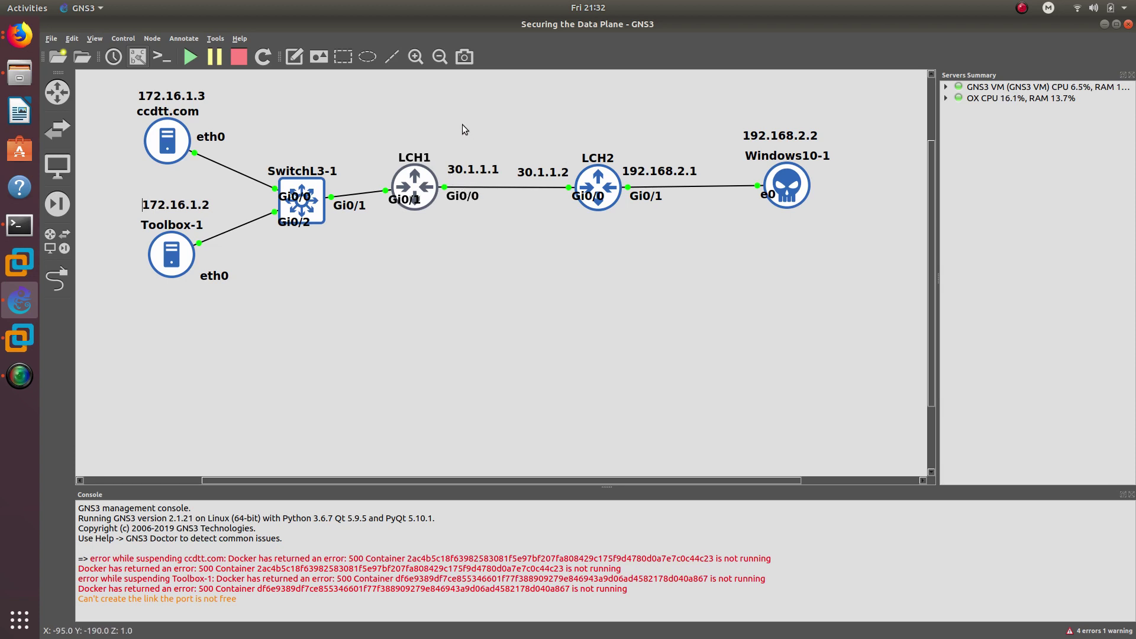
left_click_drag(472, 171, 469, 170)
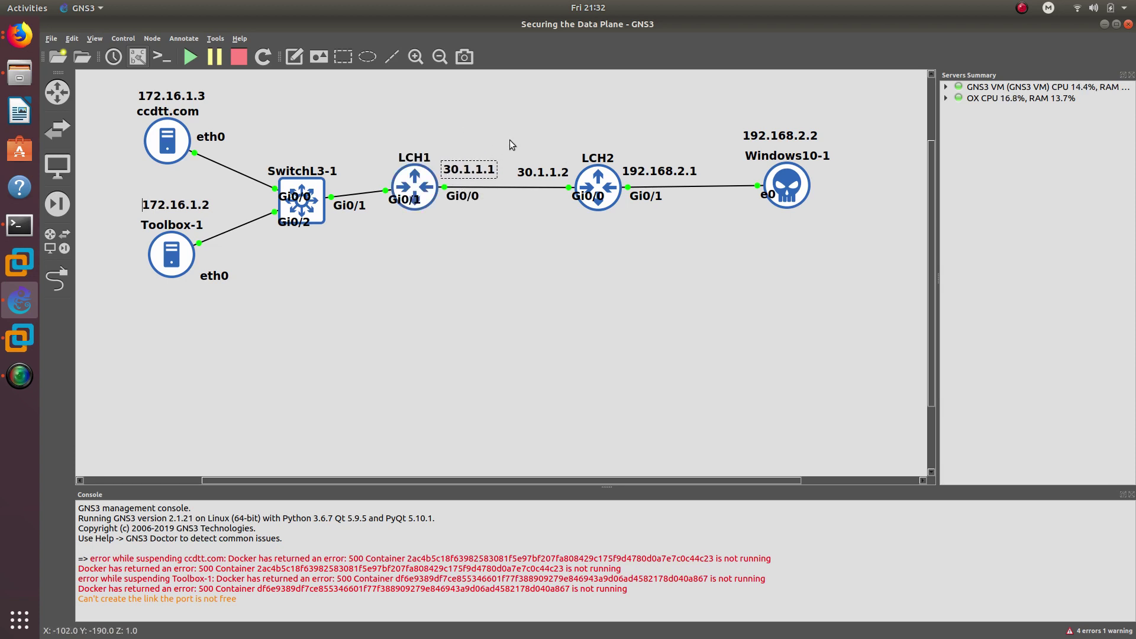
left_click(593, 184)
double_click(593, 185)
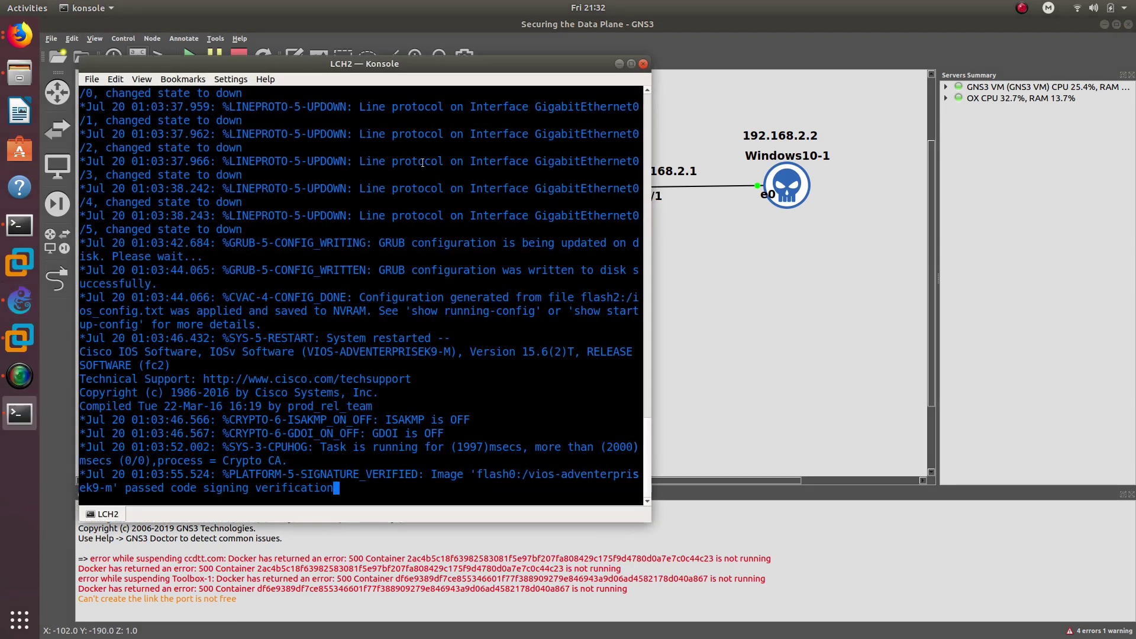
left_click(708, 240)
- Open a console session to LCH1 and move the Konsole window off the topology
left_click(412, 178)
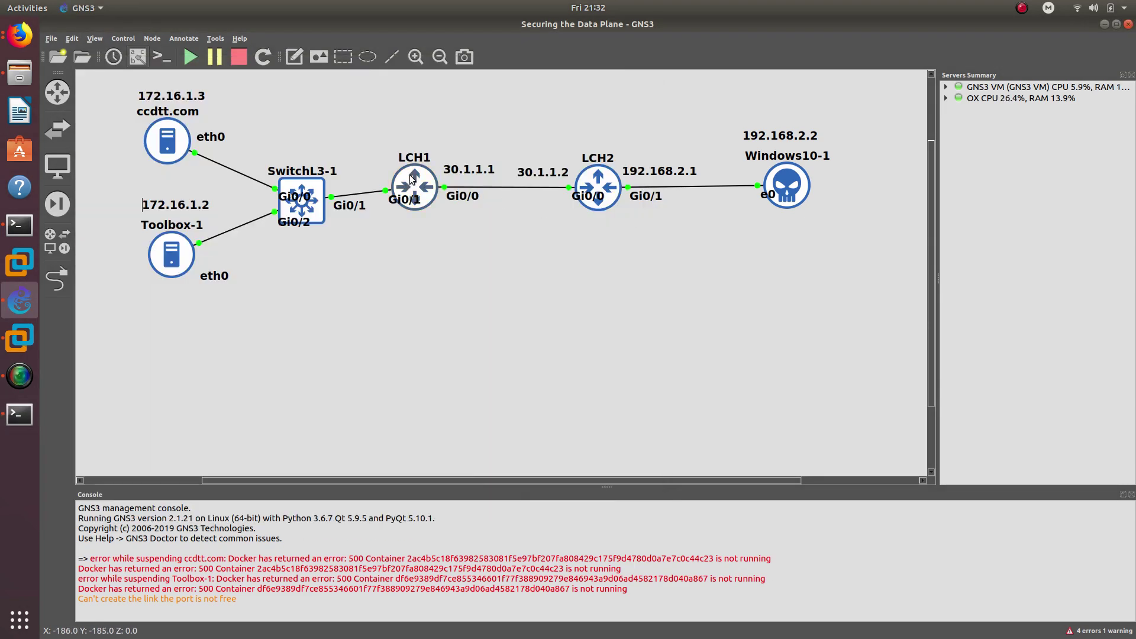
double_click(413, 178)
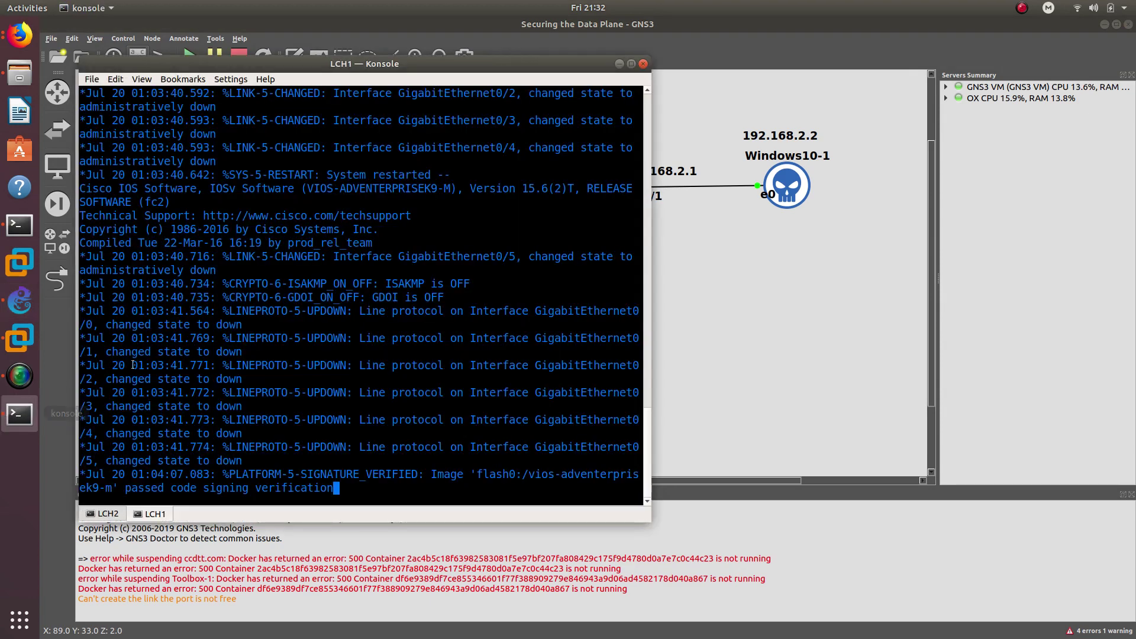
left_click_drag(308, 69, 650, 232)
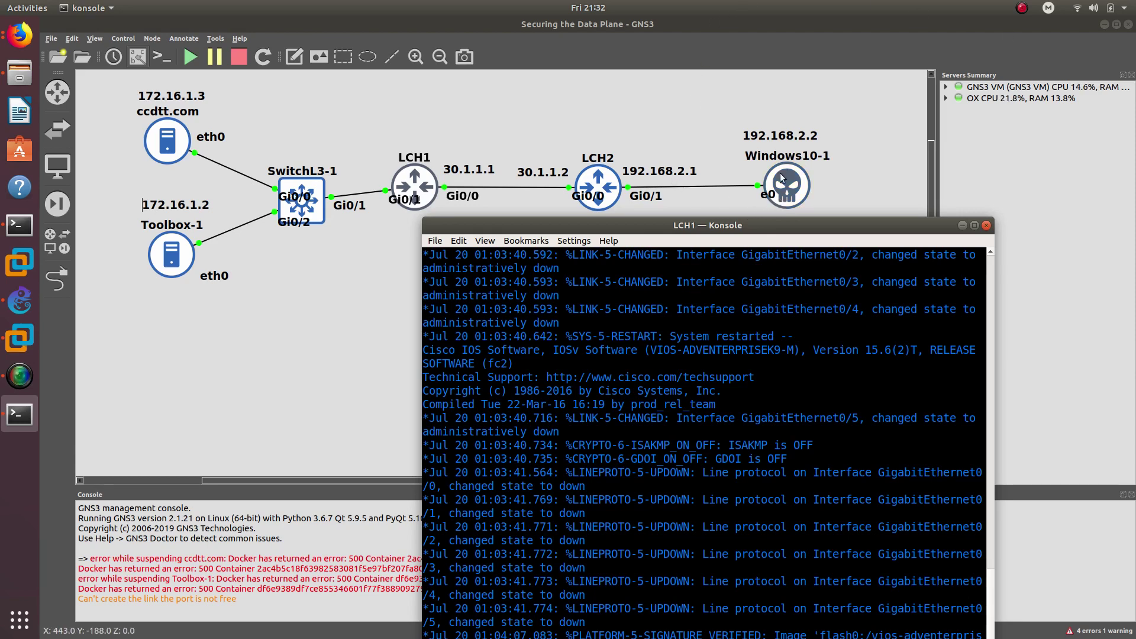
left_click_drag(726, 224, 903, 178)
left_click(540, 257)
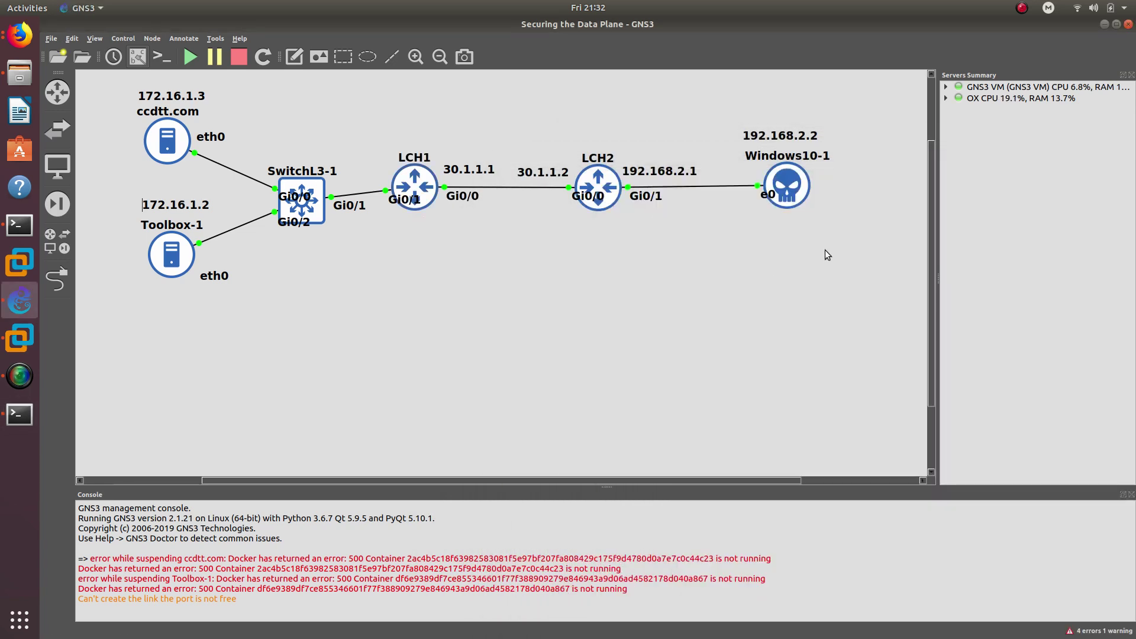
- Drag LCH2 beneath LCH1 and Windows10-1 beneath LCH2, with its 192.168.2.2 label
left_click_drag(827, 254, 513, 123)
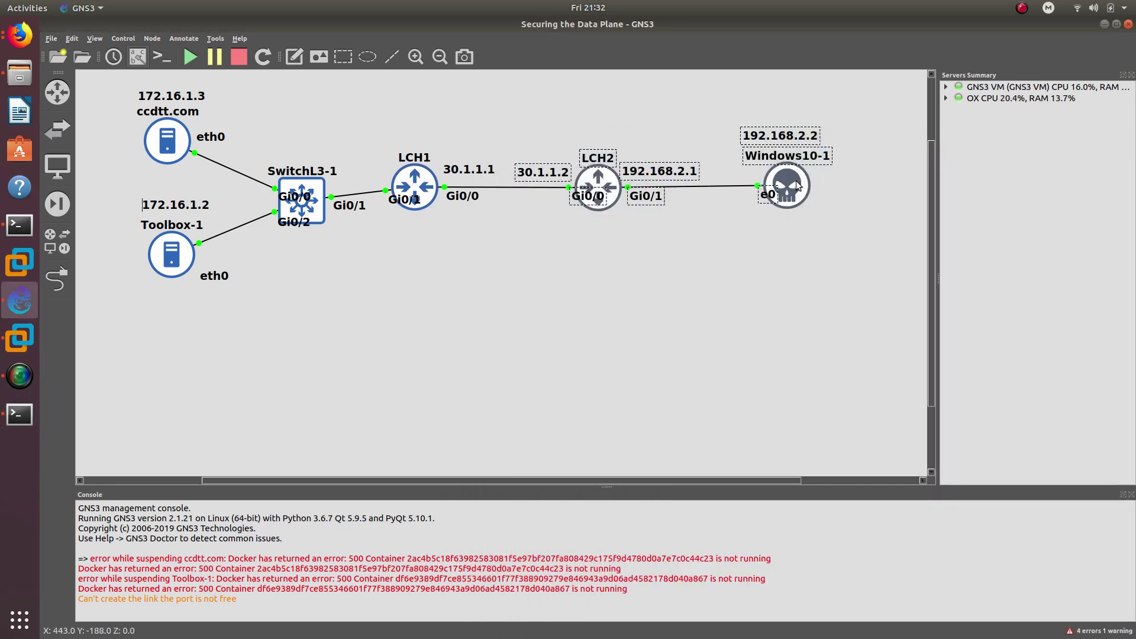
left_click_drag(797, 185, 598, 343)
left_click_drag(602, 239, 125, 87)
left_click_drag(170, 138, 123, 123)
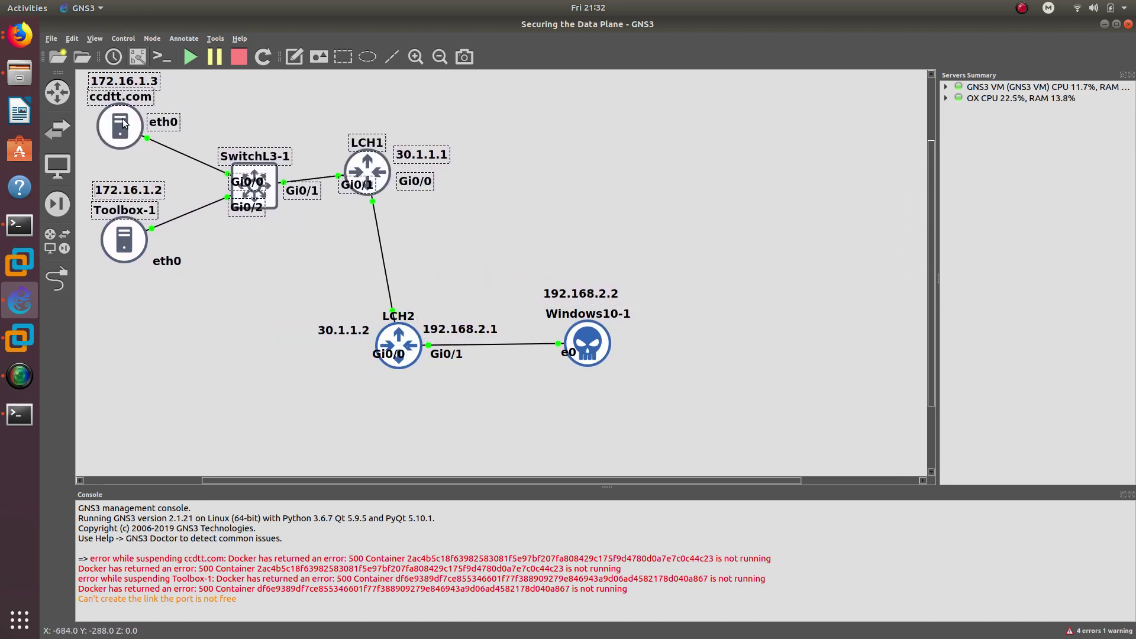
left_click_drag(666, 413, 332, 268)
left_click_drag(390, 345, 309, 332)
left_click(428, 236)
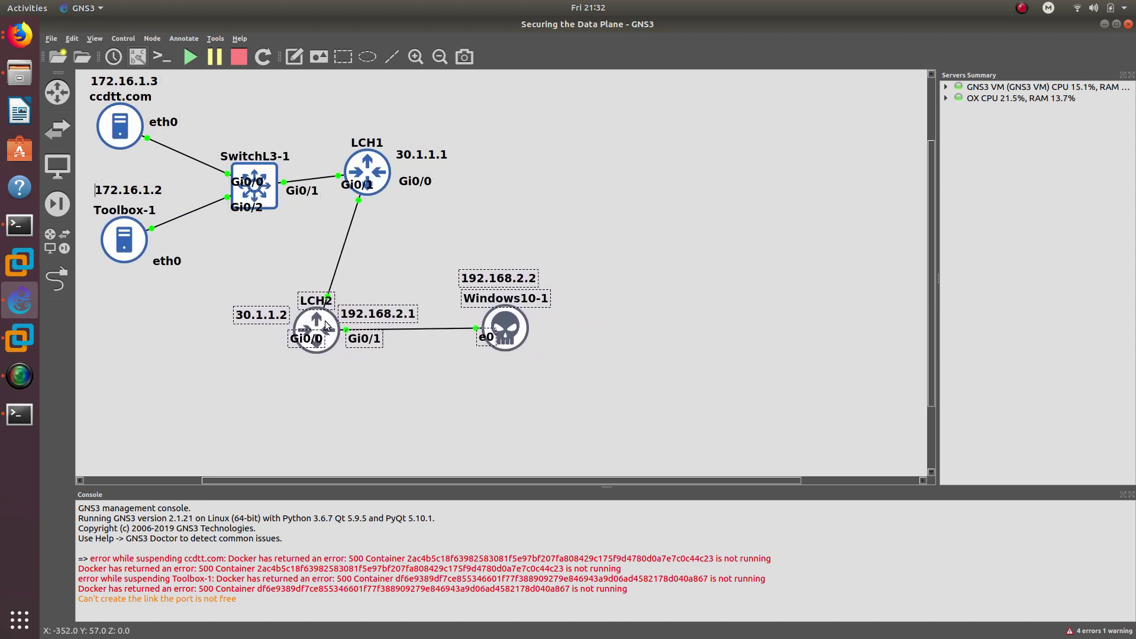
left_click_drag(495, 326, 305, 423)
left_click_drag(490, 284, 304, 467)
left_click(23, 422)
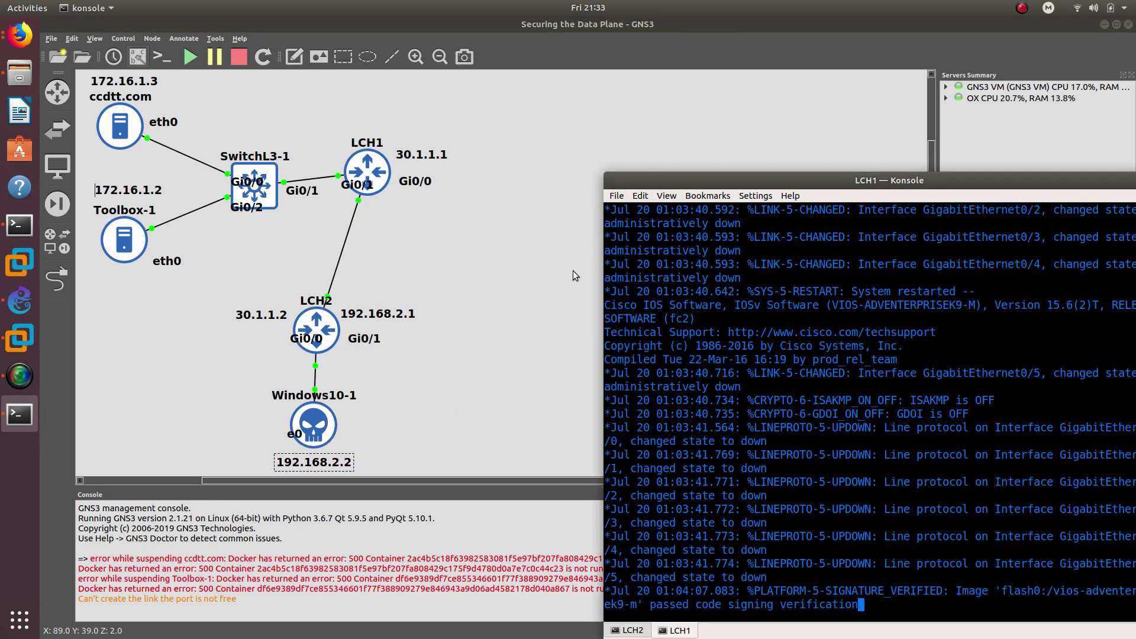
- Enter global configuration on the router and set its hostname to LCH1
left_click_drag(644, 175, 559, 101)
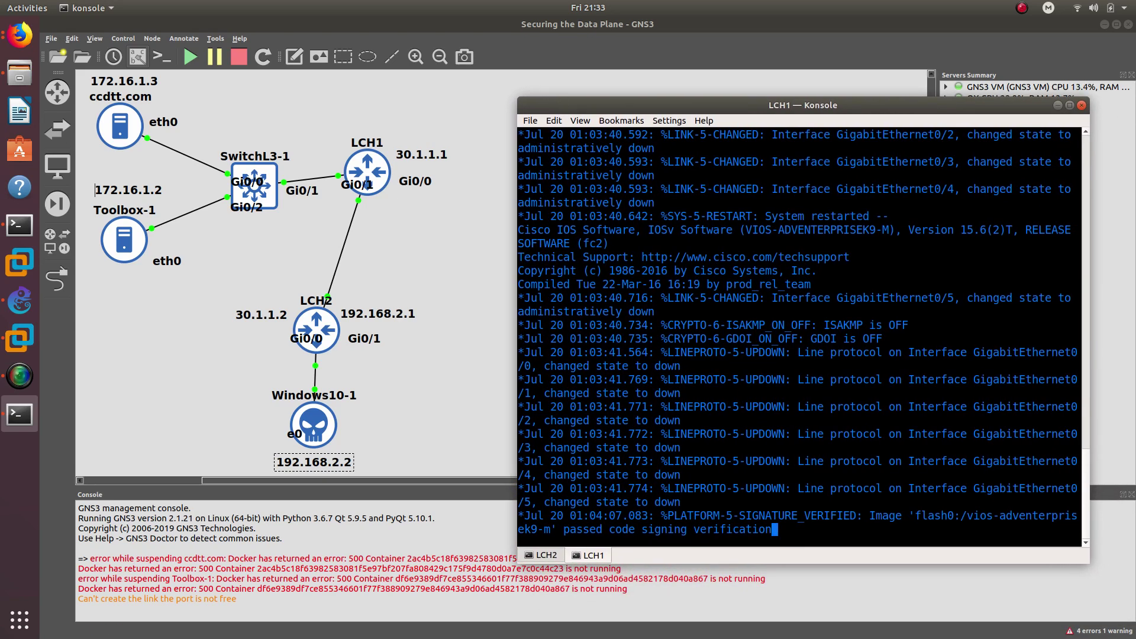
key("Return")
key("Return")
key("Return")
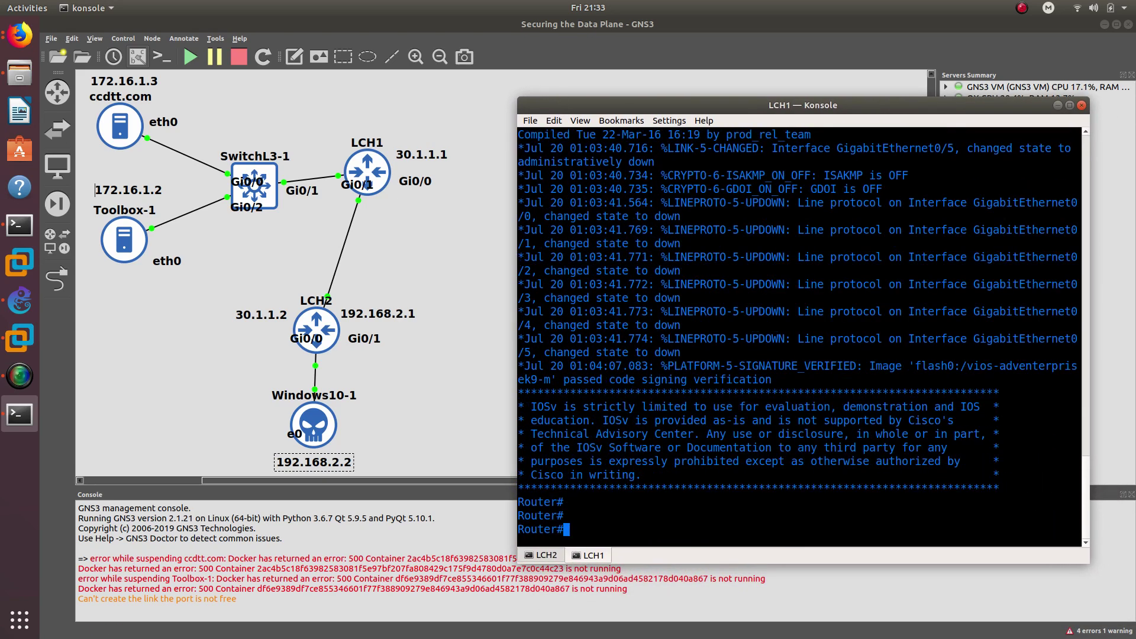
type("config t")
key("Return")
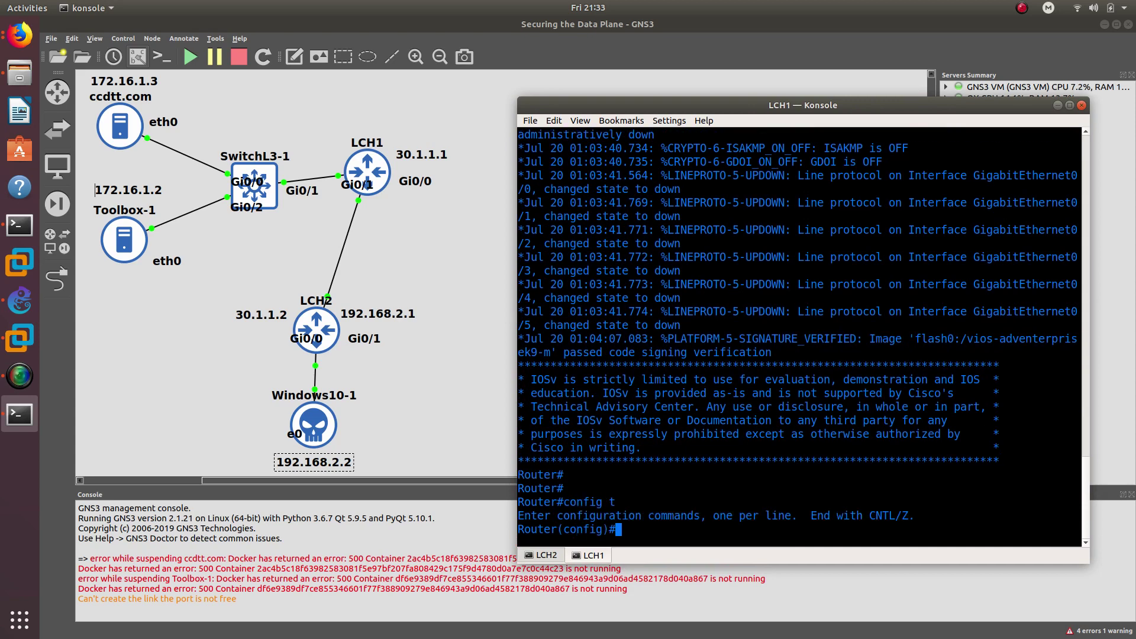
type("hos")
key("Tab")
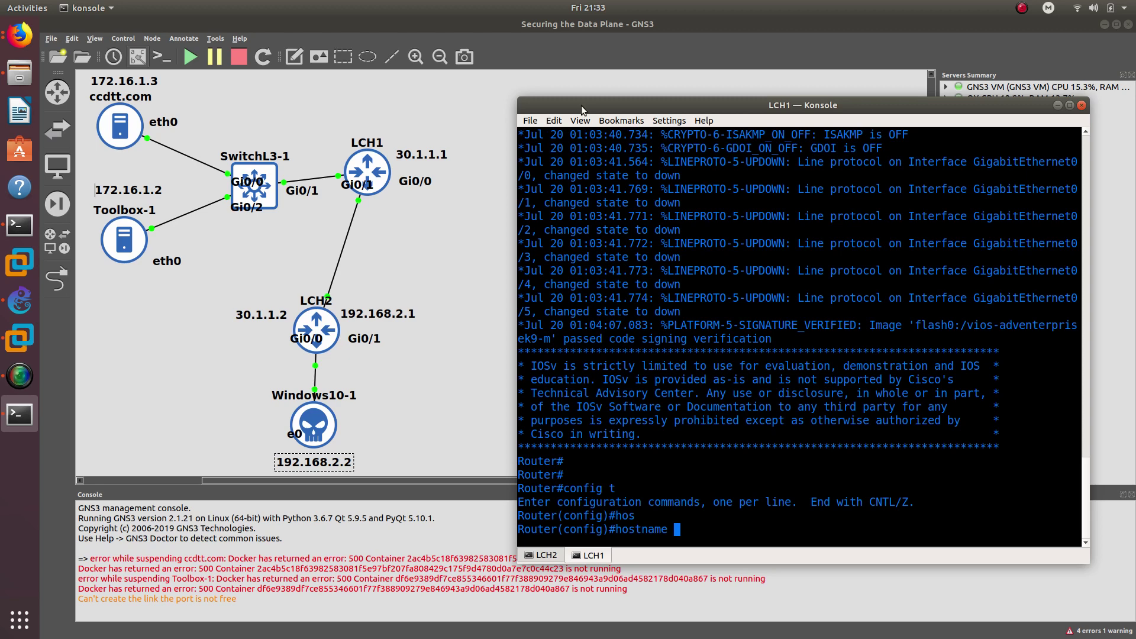
type("LCH1")
key("Return")
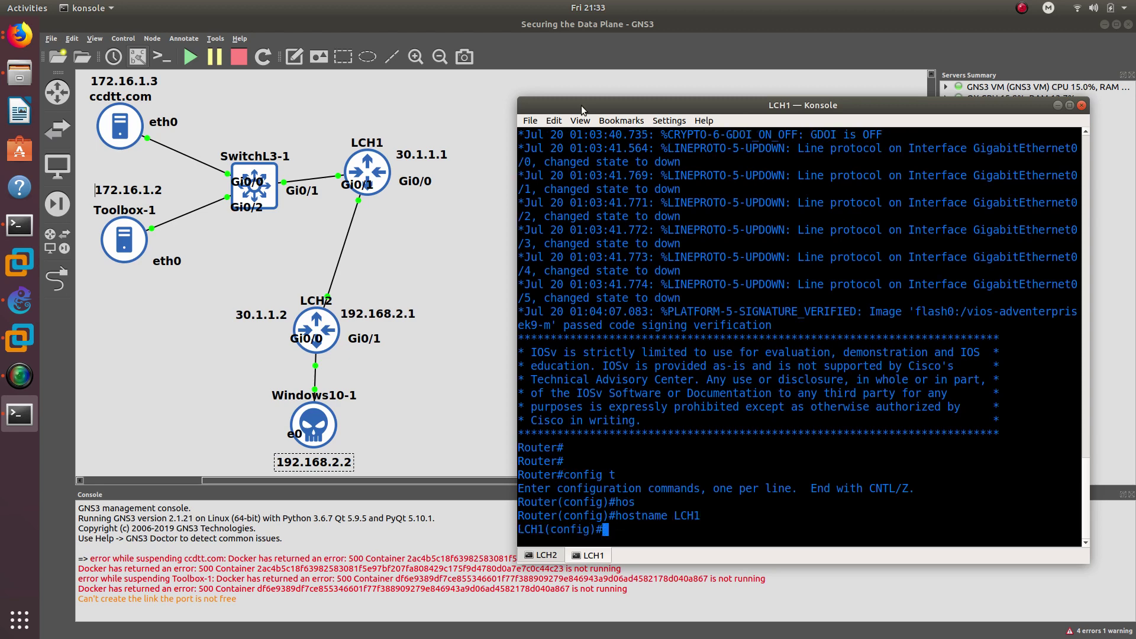
- Begin the int g0/ command, then tidy LCH2's Gi0/0 and Gi0/1 port labels
type("int g0/")
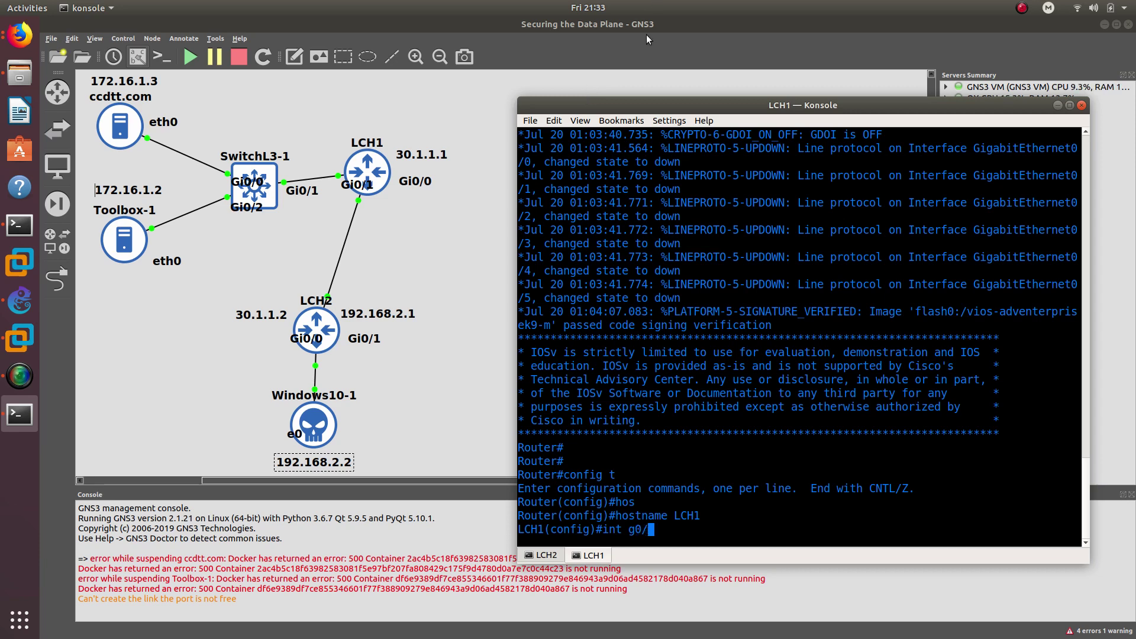
left_click_drag(308, 345, 360, 282)
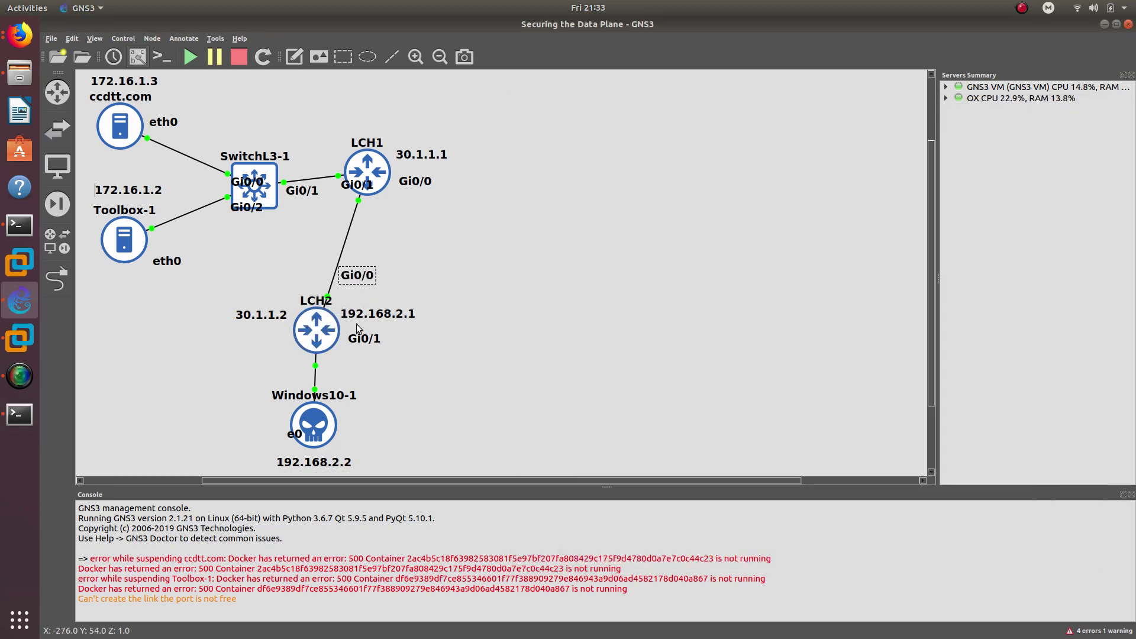
left_click_drag(358, 338, 341, 354)
left_click(33, 414)
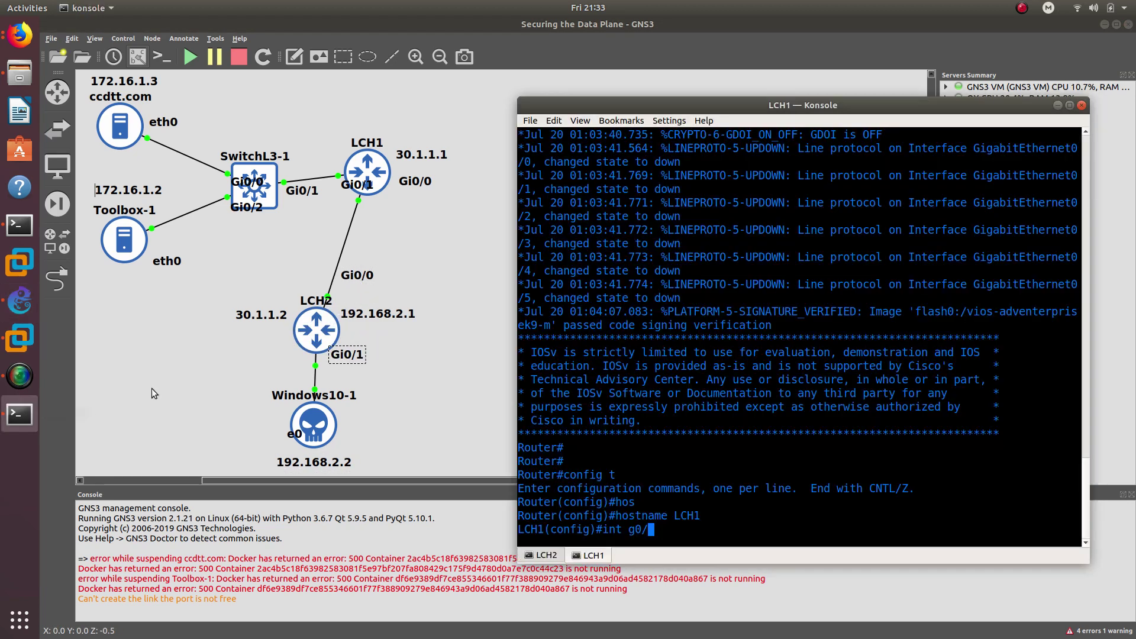
- Enter Gi0/0, assign 30.1.1.1 255.255.255.0, and begin the no shutdown command
key("Return")
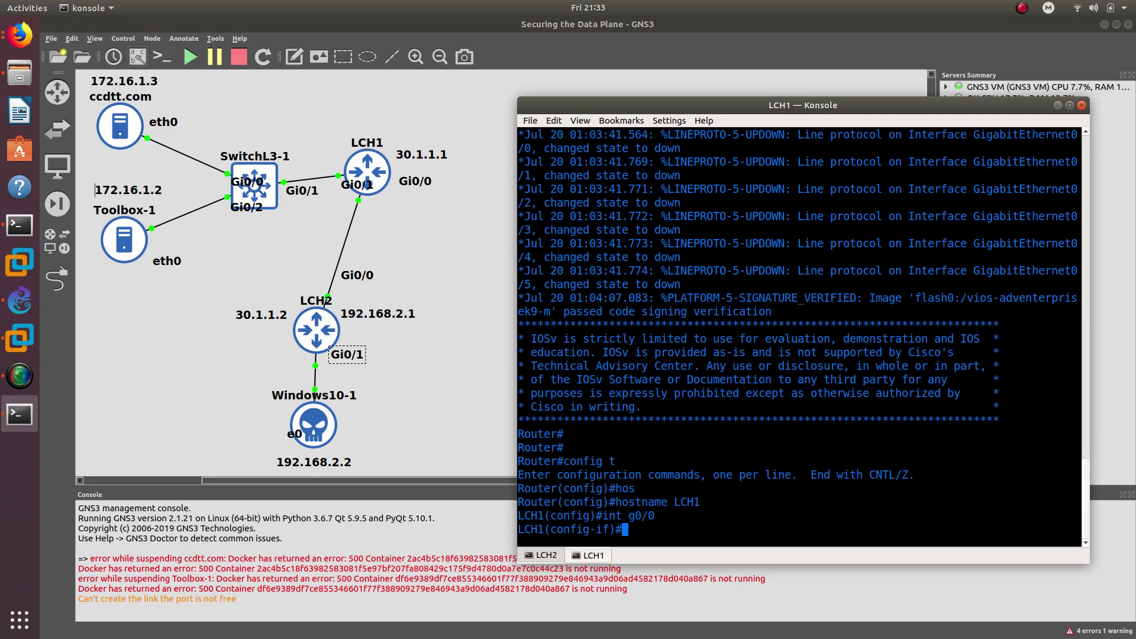
type("ip aff")
key("Tab")
key("BackSpace")
key("BackSpace")
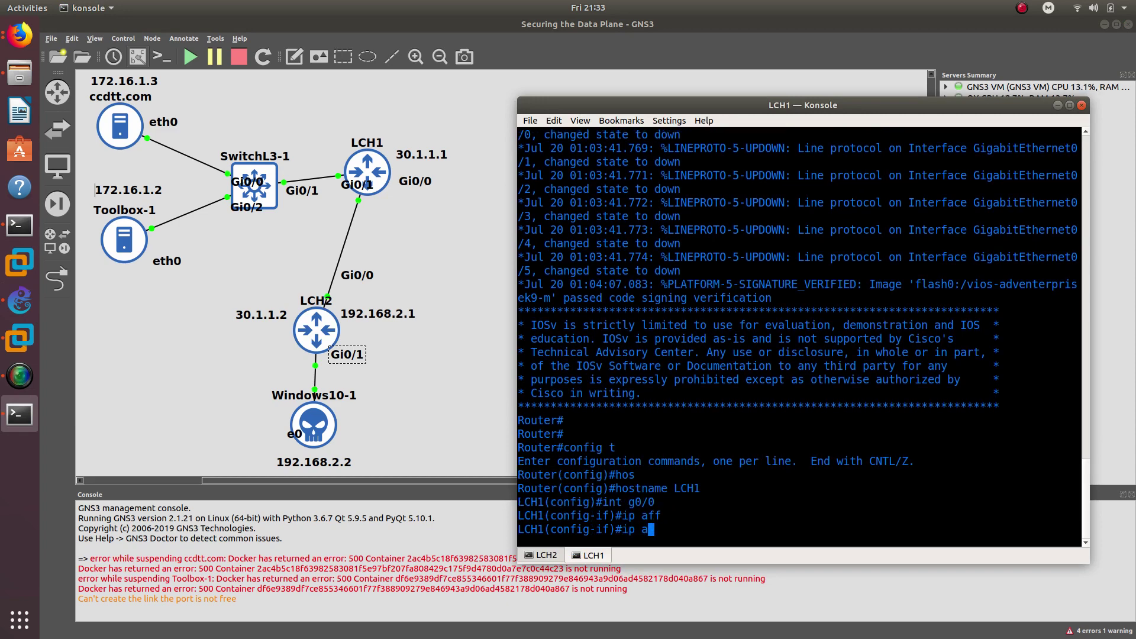
type("d")
key("Tab")
type("d")
key("Tab")
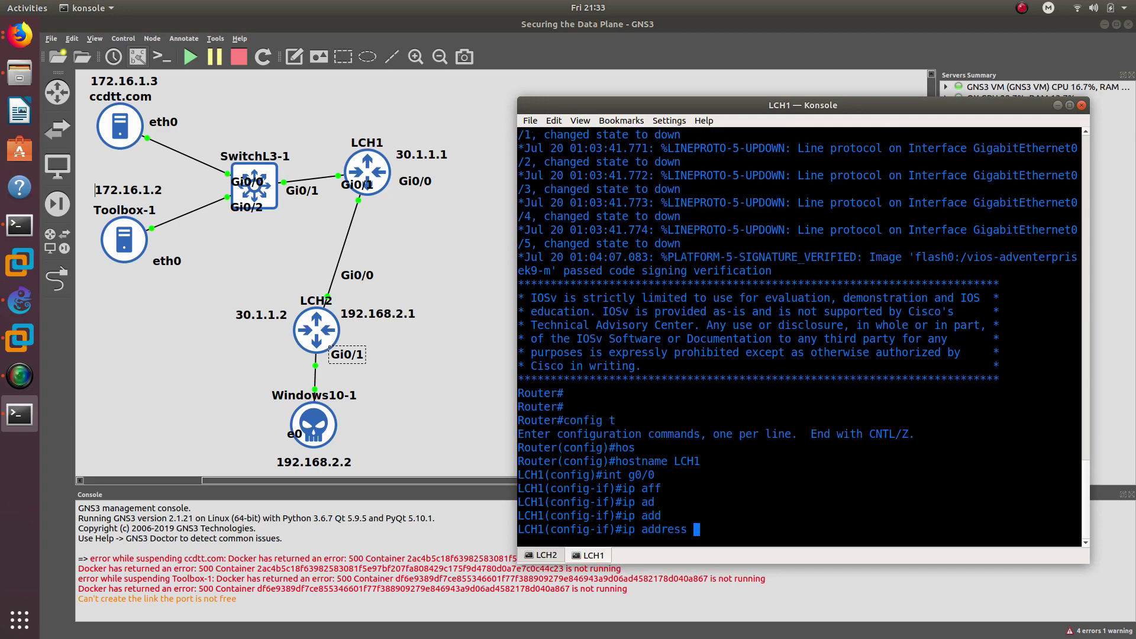
type("30.1.1.1 255.255.255")
type("no shu")
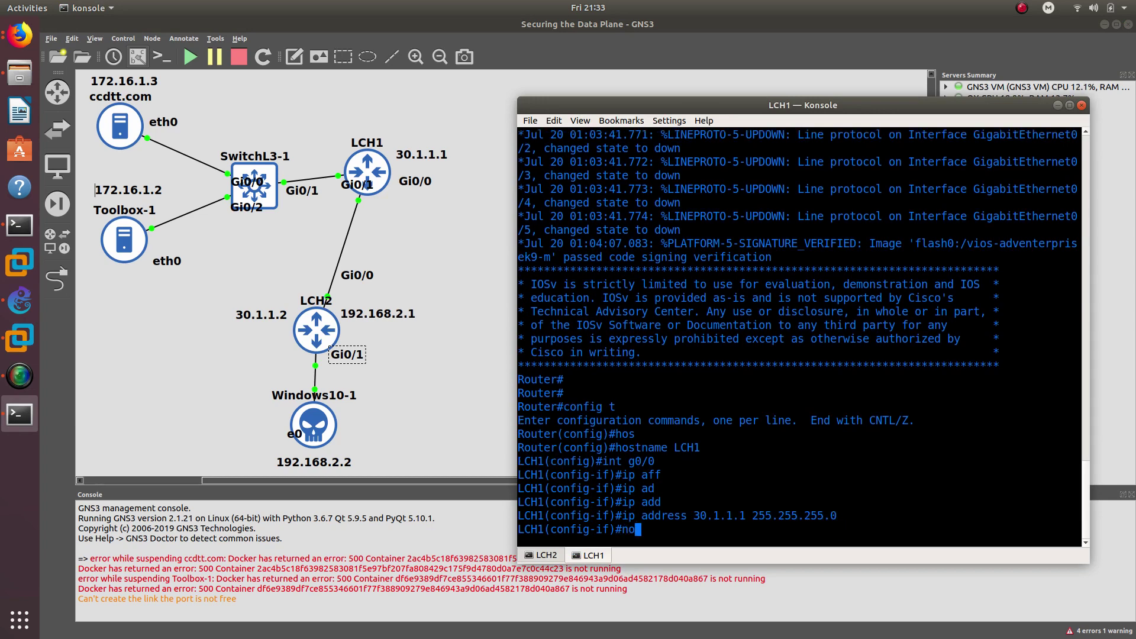
key("Tab")
- Place the 30.1.1.2 label beside LCH2's Gi0/0 and 30.1.1.1 beside LCH1's Gi0/0
left_click(255, 315)
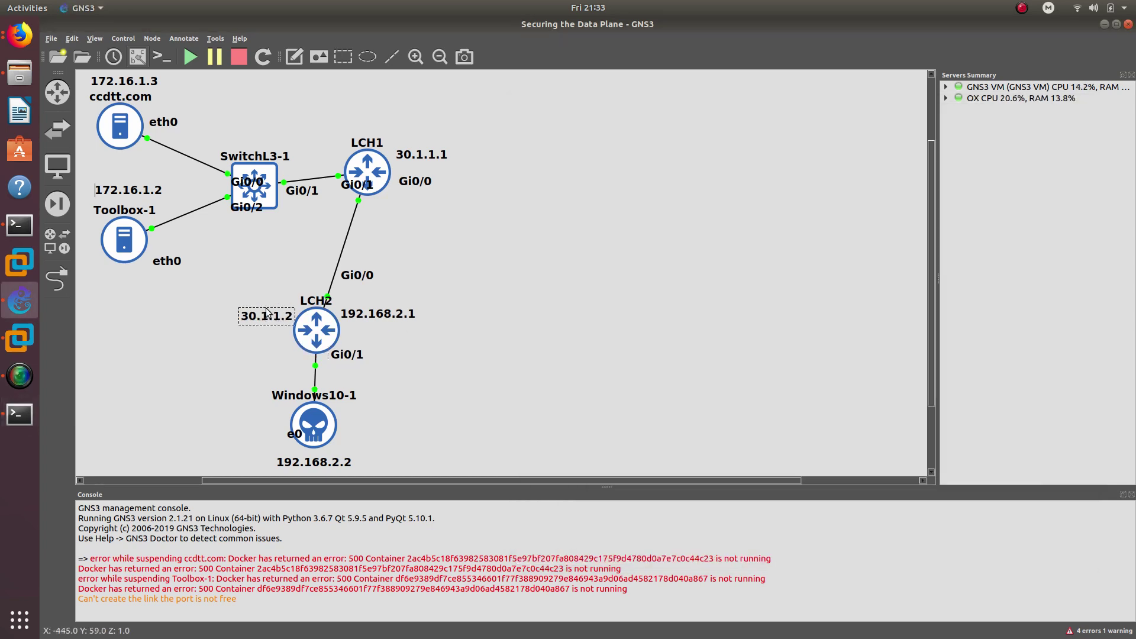
left_click_drag(256, 315, 400, 293)
left_click_drag(474, 167, 431, 166)
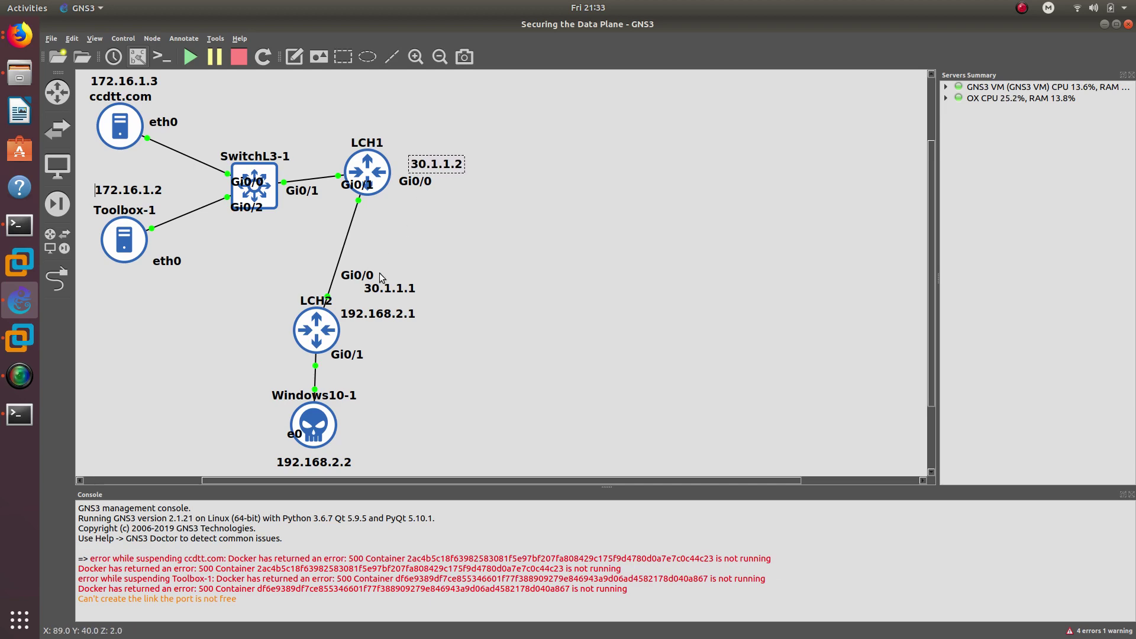
left_click(29, 418)
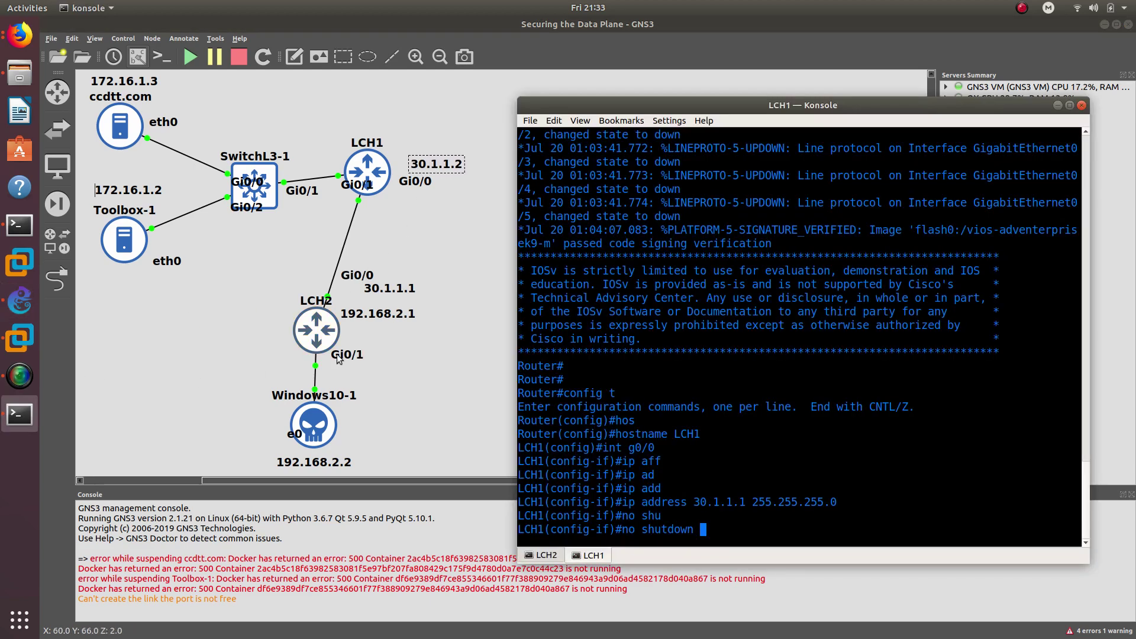
mouse_move(391, 289)
left_mouse_down()
mouse_move(436, 131)
mouse_move(385, 305)
mouse_move(376, 298)
left_mouse_up()
left_click_drag(439, 137, 421, 167)
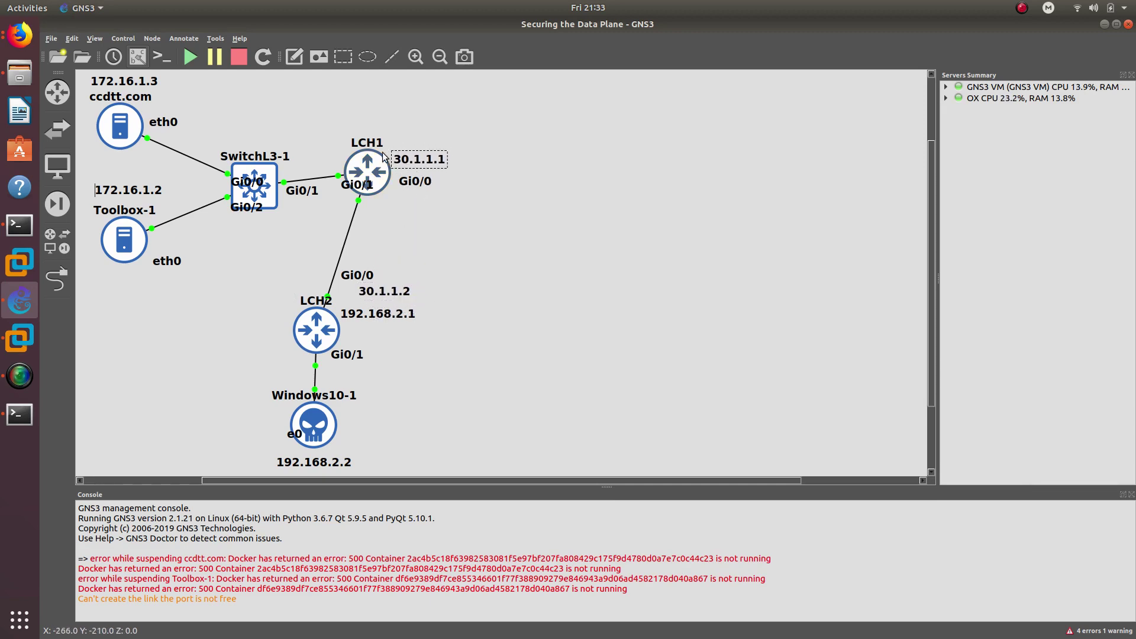
left_click(19, 414)
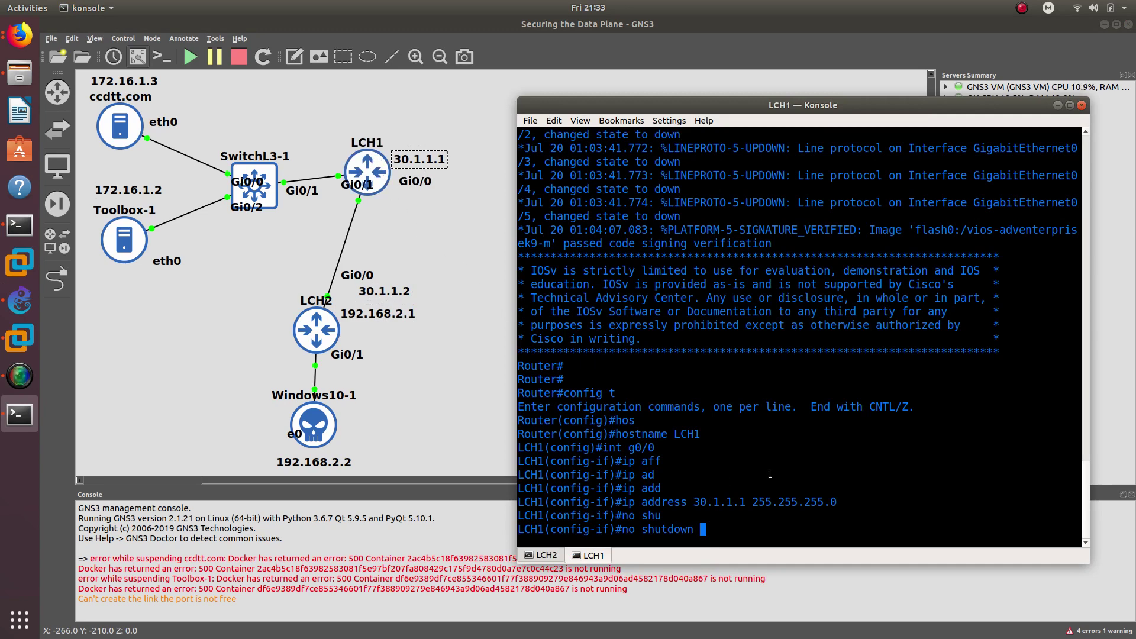
- Enable LCH1's Gi0/0 and assign Gi0/1 the address 172.16.1.1 255.255.255.0
key("Return")
key("Return")
key("Return")
type("in")
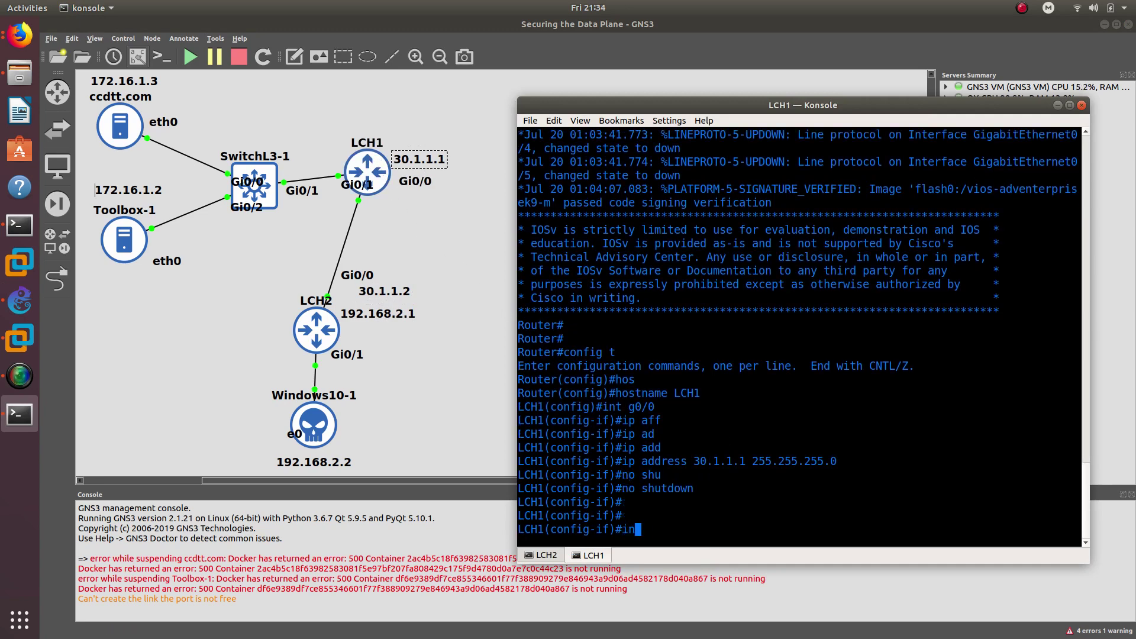
type("t g0/")
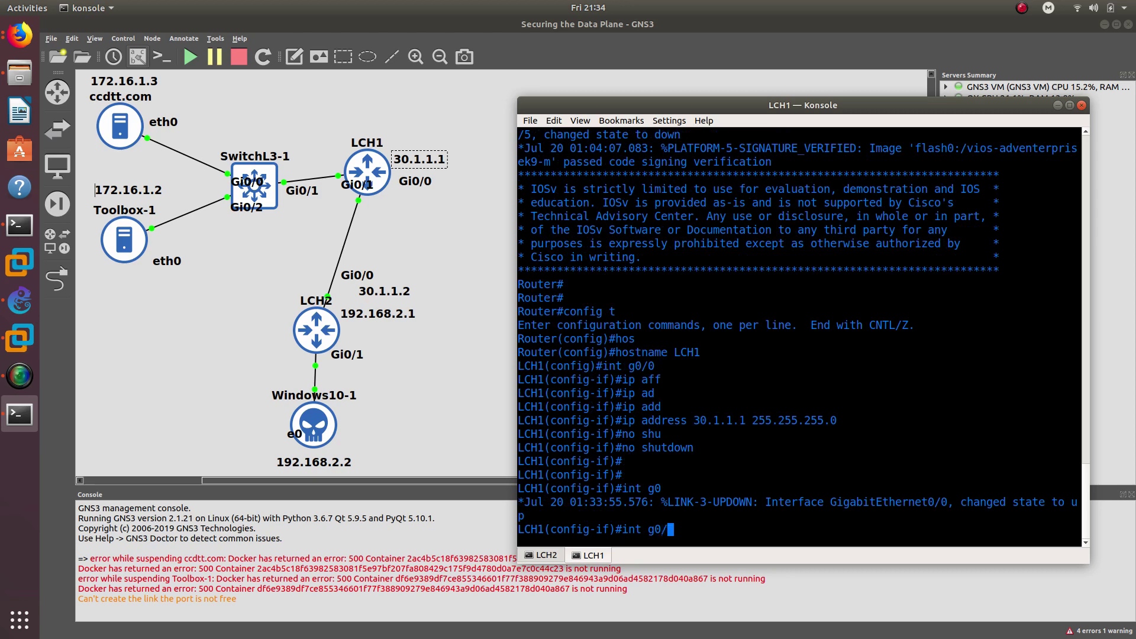
type("1")
key("Return")
type("ip add")
key("Tab")
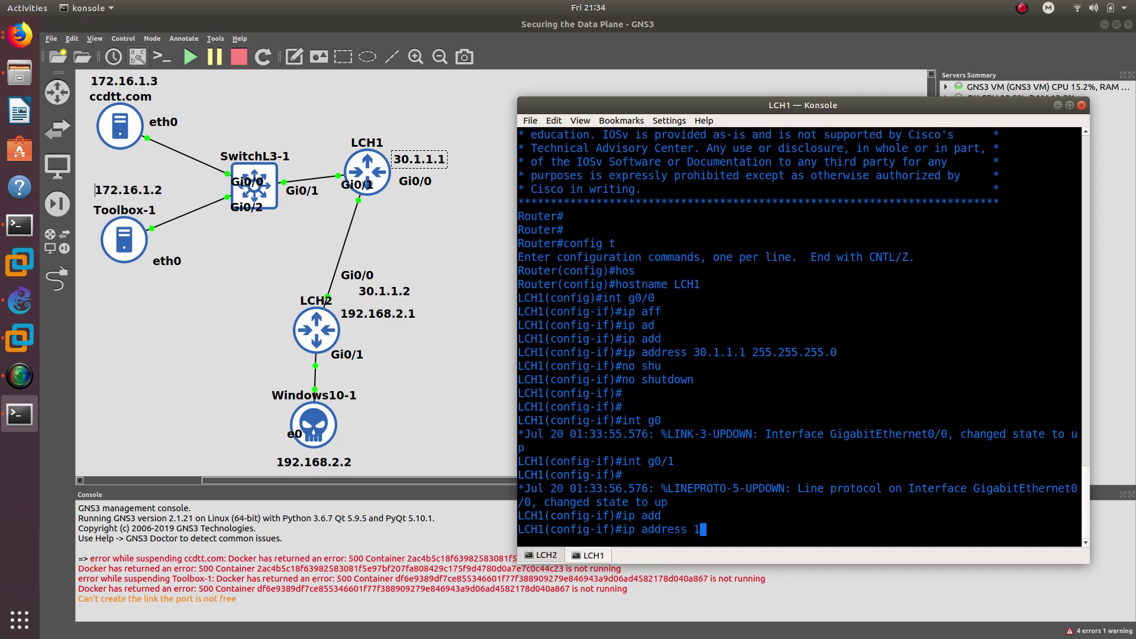
type("172.16.1.1 255.255.255.0")
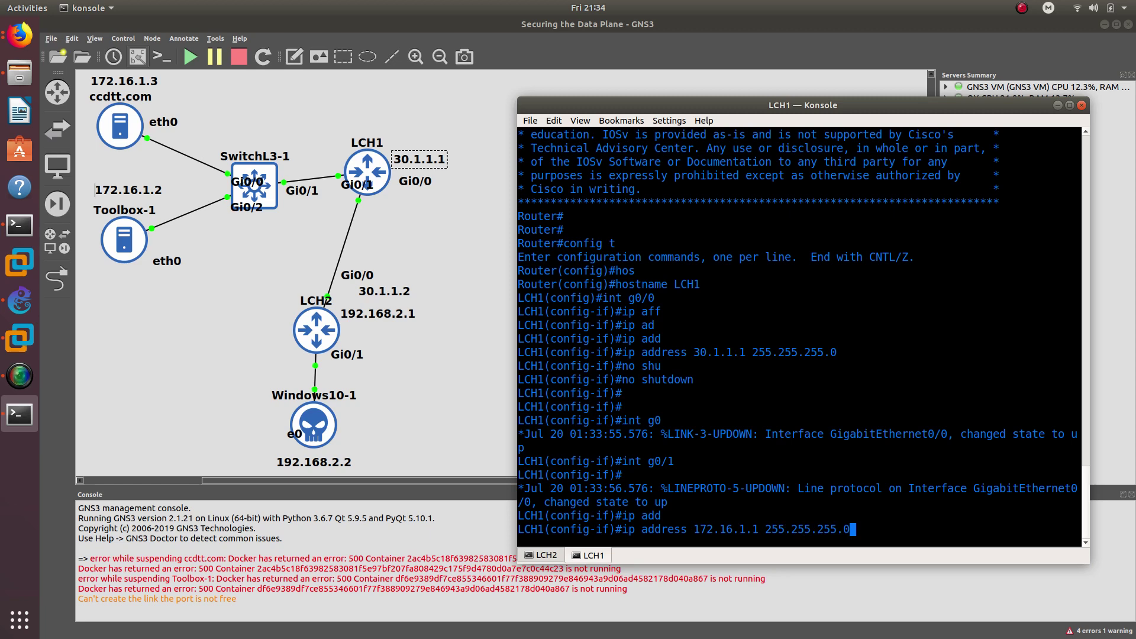
key("Return")
- Bring Gi0/1 up with no shutdown and exit interface configuration
type("no shu")
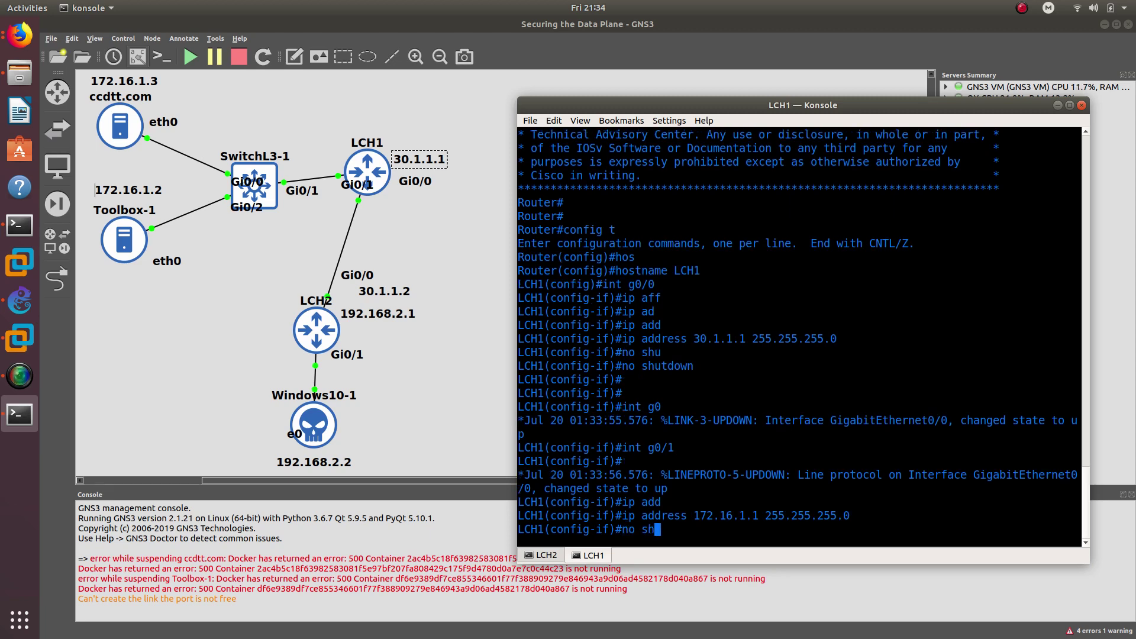
key("Tab")
key("Return")
type("exit")
key("Return")
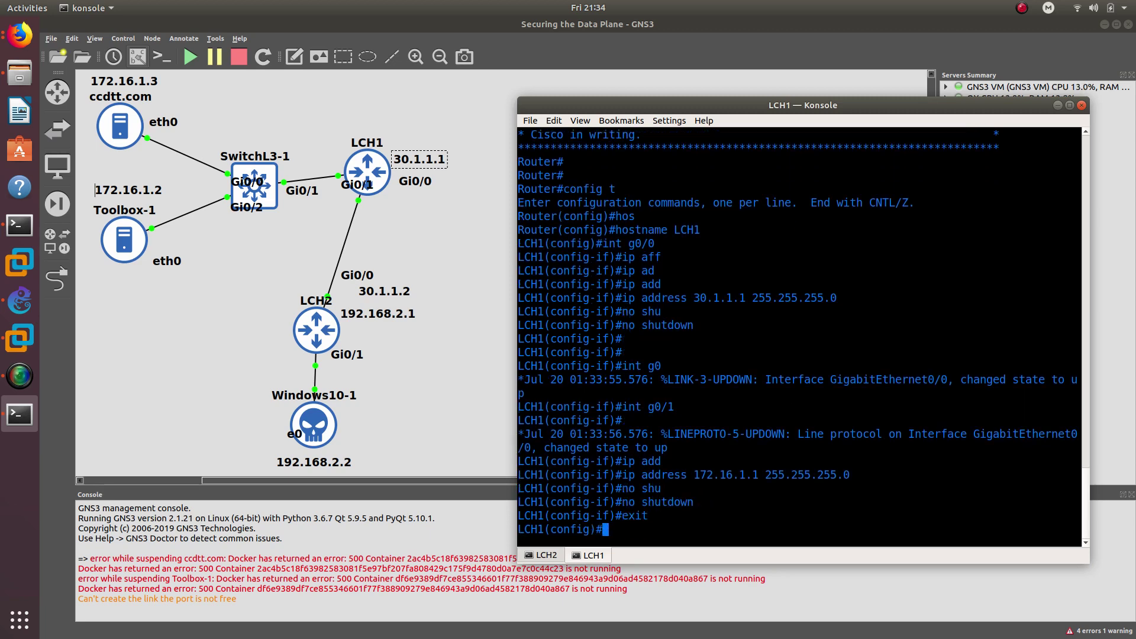
left_click(545, 556)
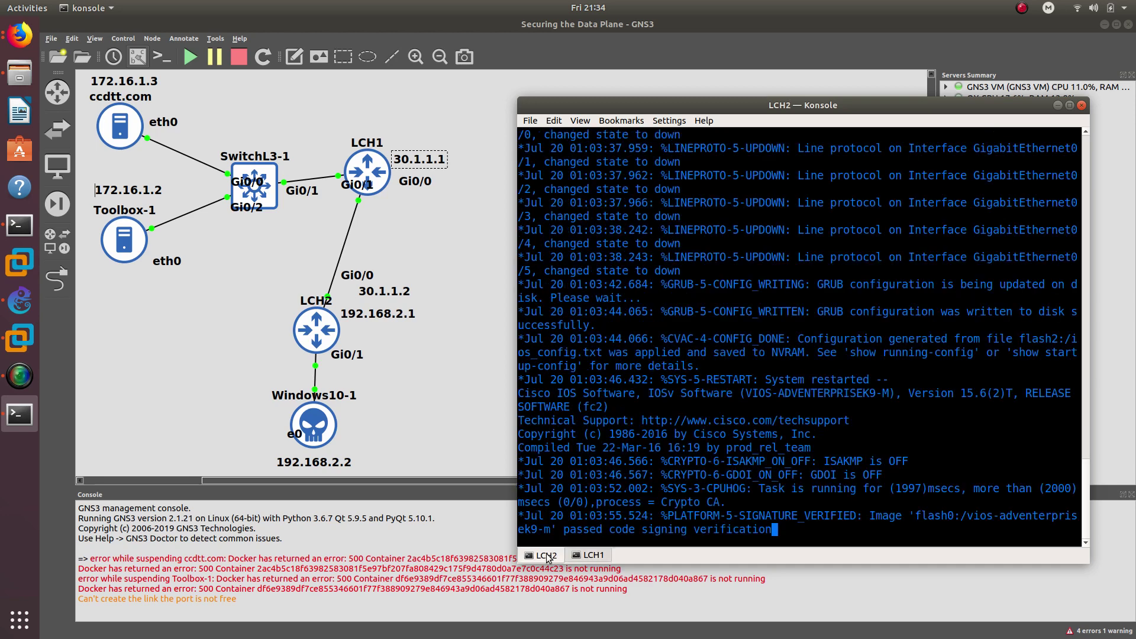
- Enter global configuration on the second router and set its hostname to LCH2
key("Return")
key("Return")
key("Return")
key("Return")
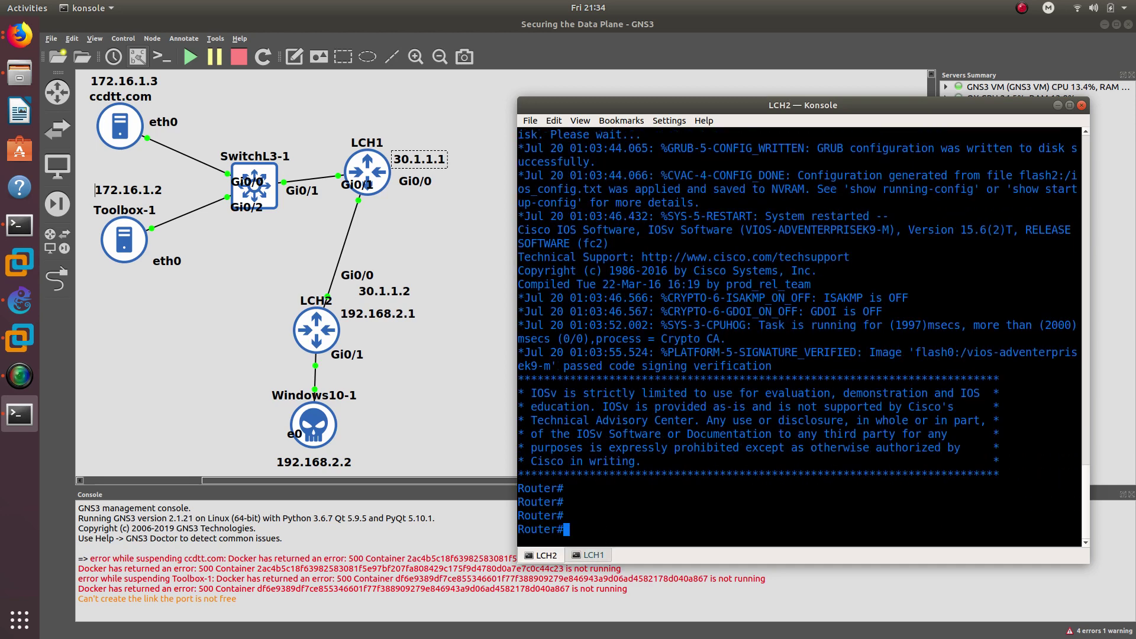
type("config")
key("Tab")
key("Tab")
type("t")
key("Return")
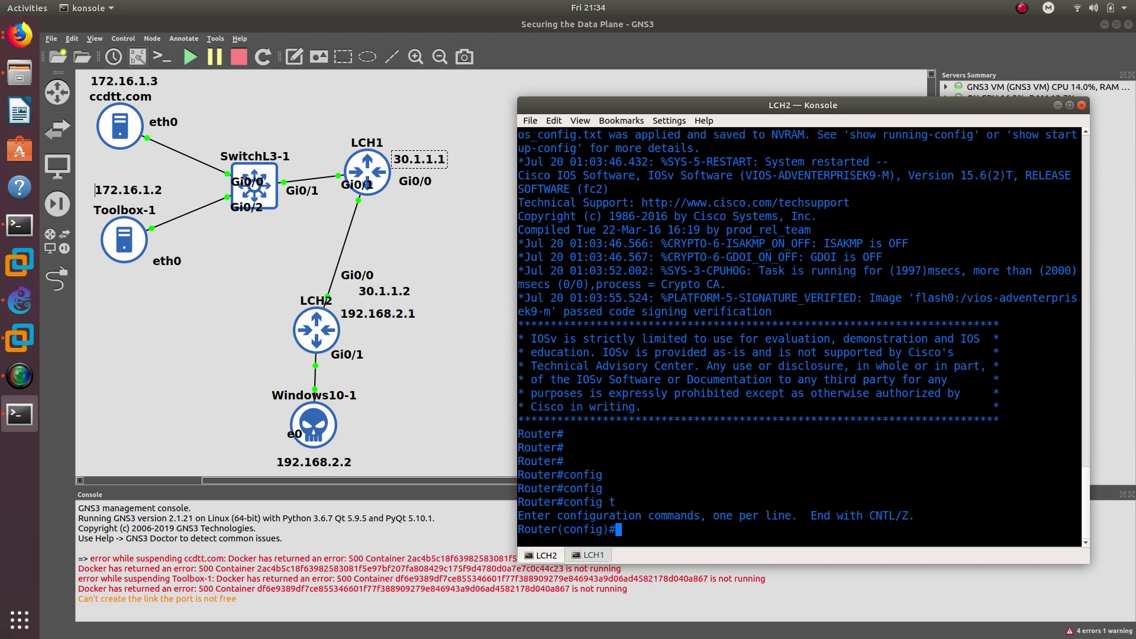
key("Return")
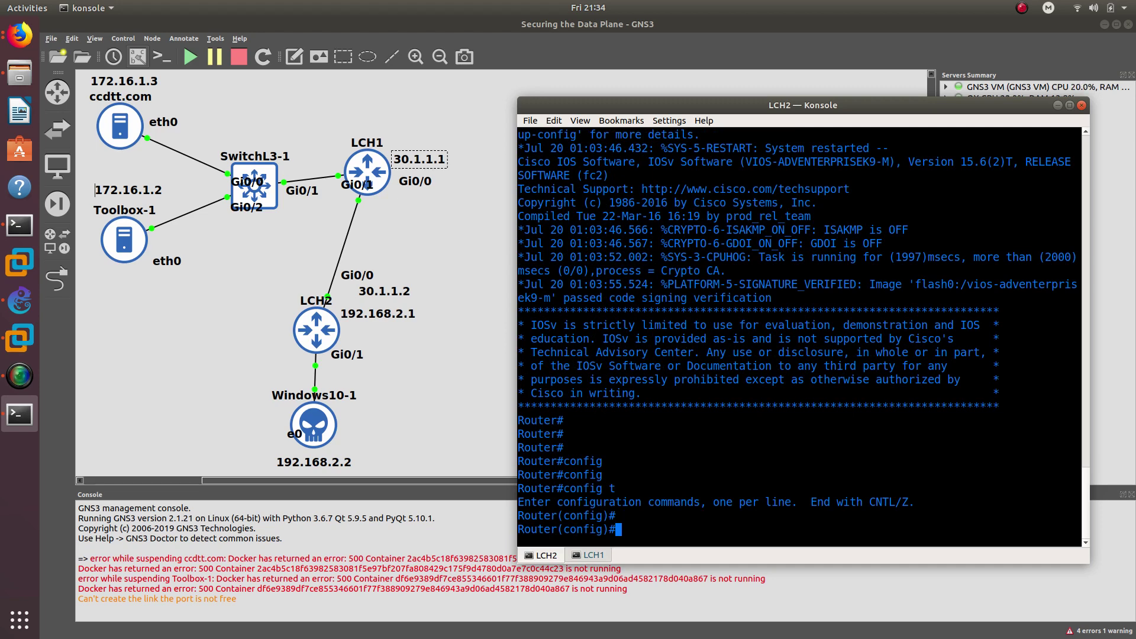
type("hos")
key("Tab")
type("LCH2")
key("Return")
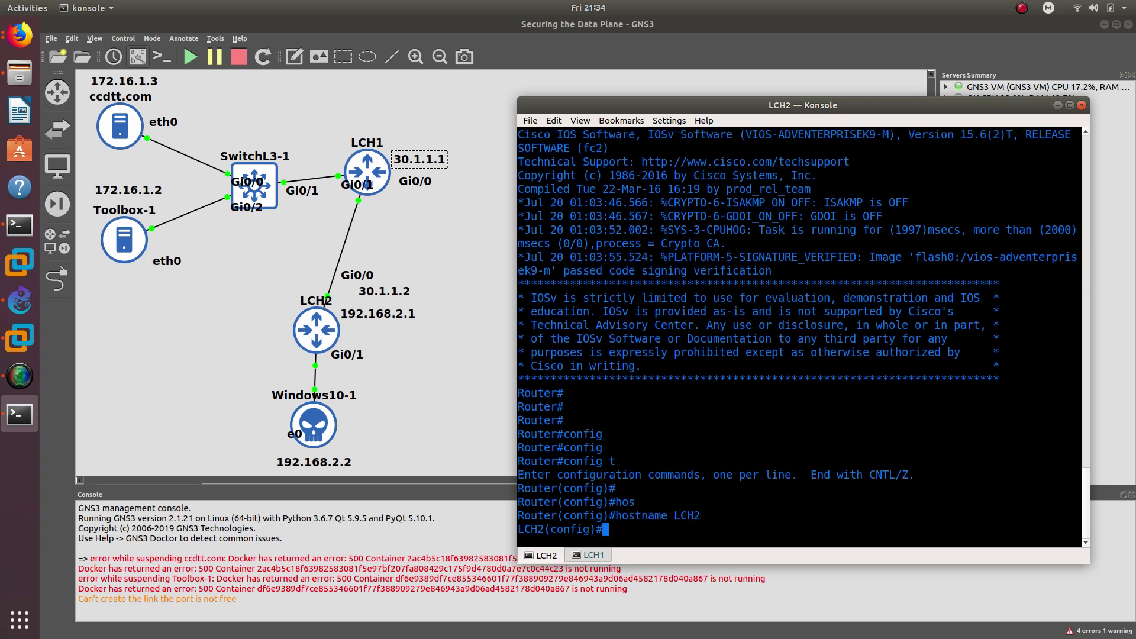
- Give LCH2's Gi0/0 the address 30.1.1.2/24 and enable it
type("int g0/0")
key("Return")
type("ip add")
key("Tab")
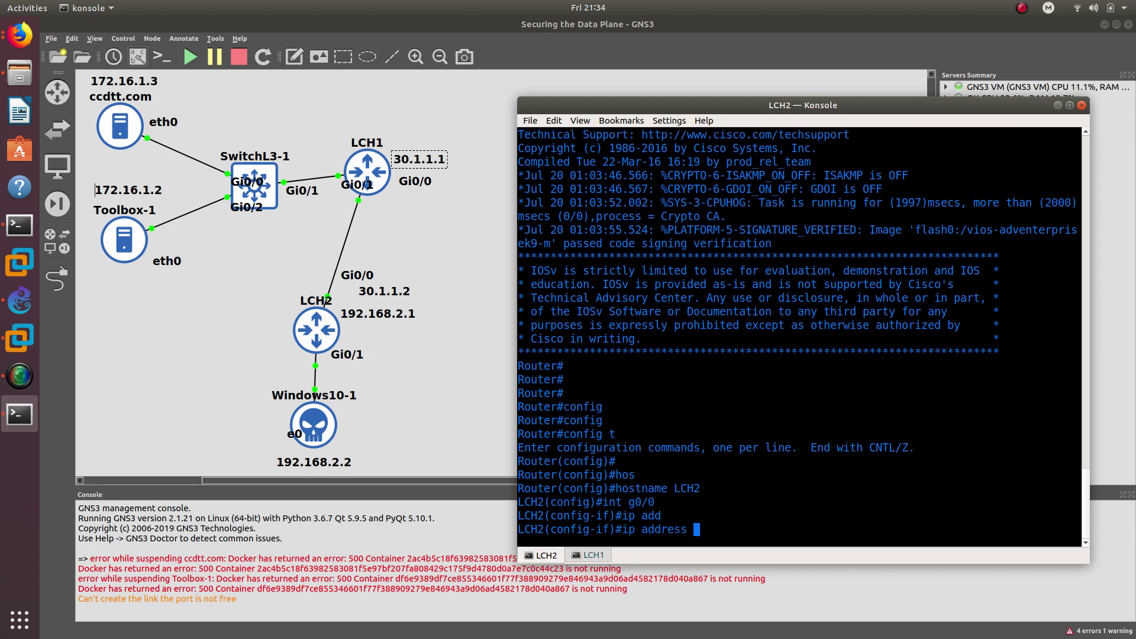
type("30.1.1.2 255.255.255.255.0")
key("Return")
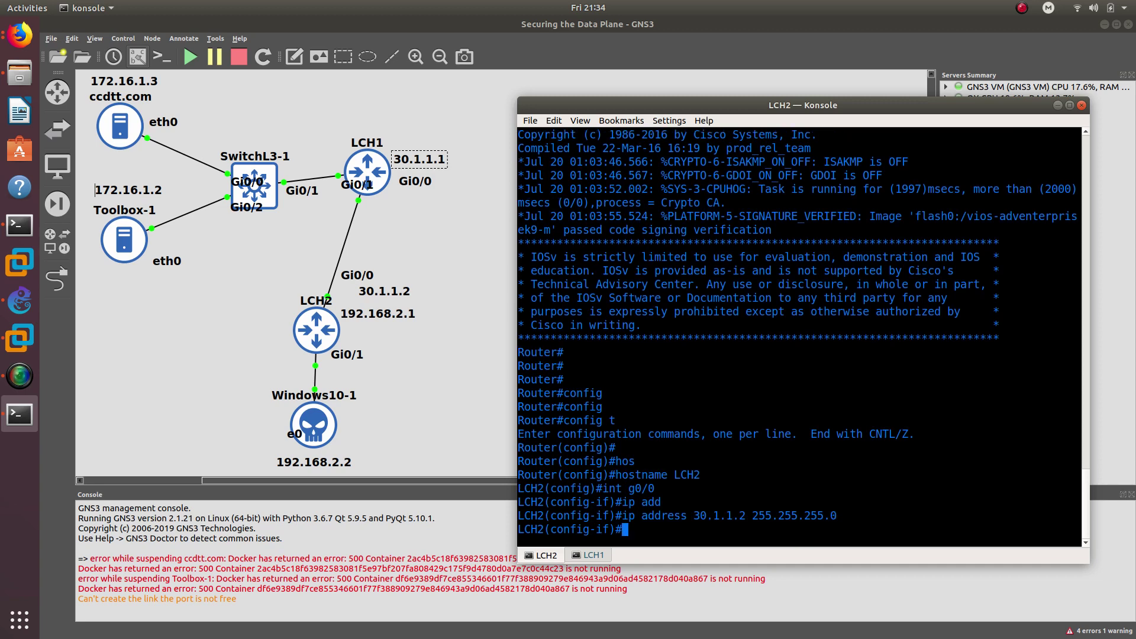
type("no shu")
key("Tab")
key("Return")
- Give LCH2's Gi0/1 192.168.2.1 255.255.255.0 and enable it
type("int g")
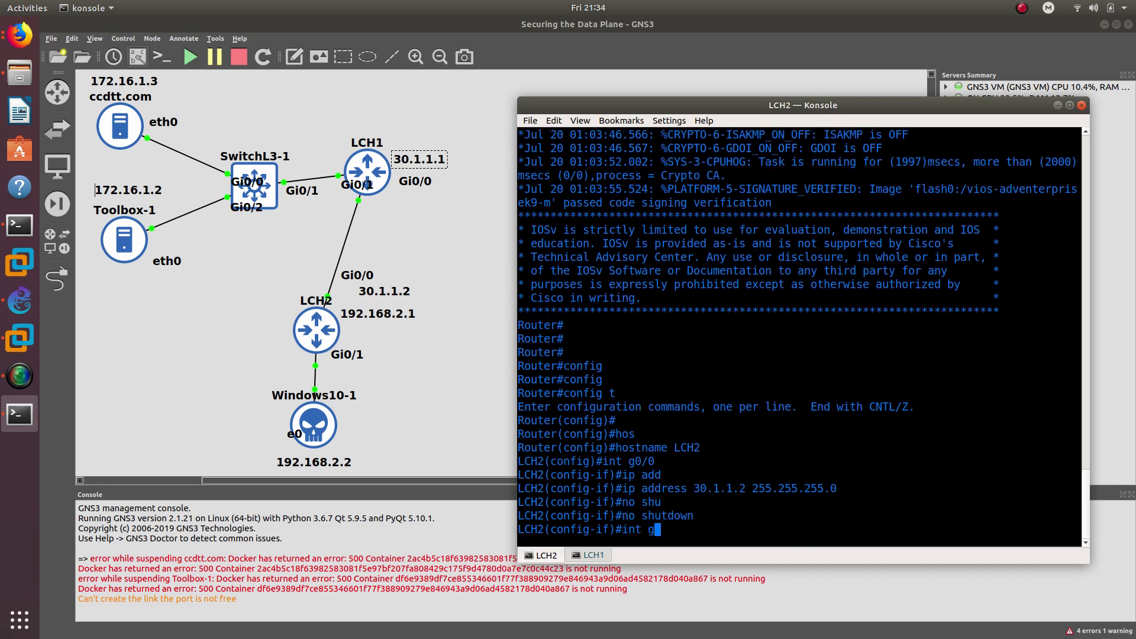
type("0/1")
key("Return")
type("ip add")
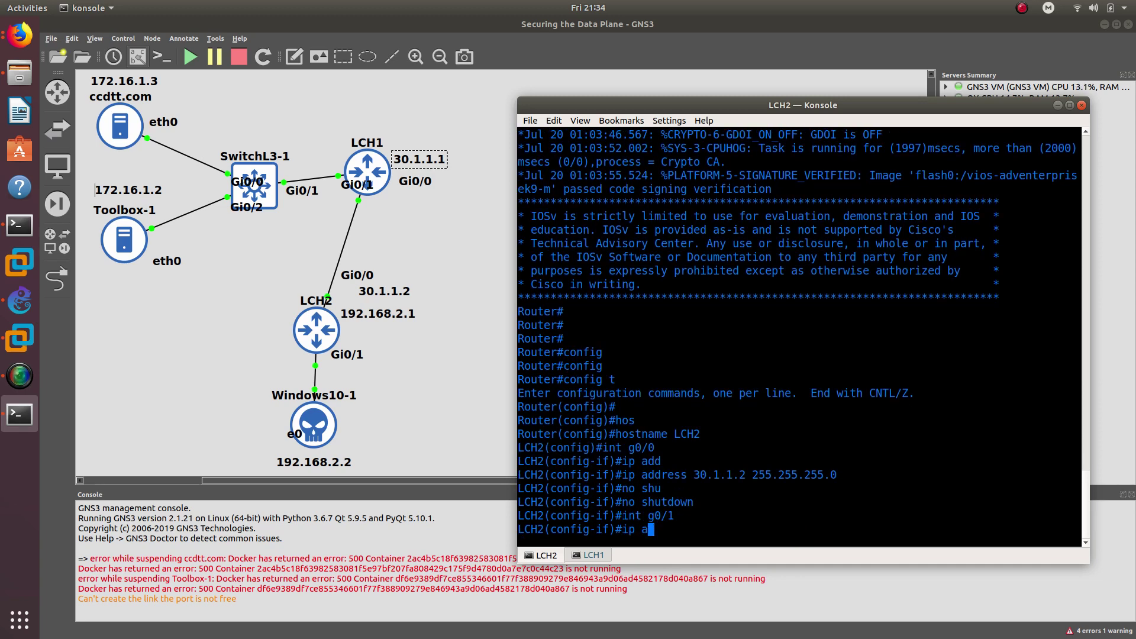
key("Tab")
type("192.1")
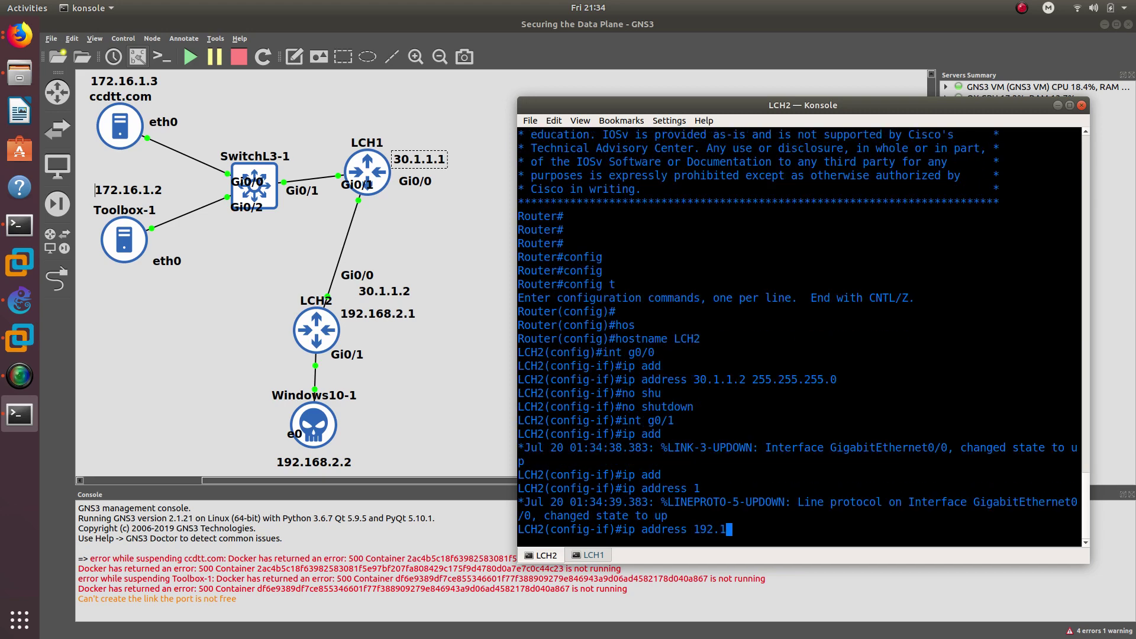
type("68.2.1 255.255.255.0")
key("Return")
type("nfig-if)#n")
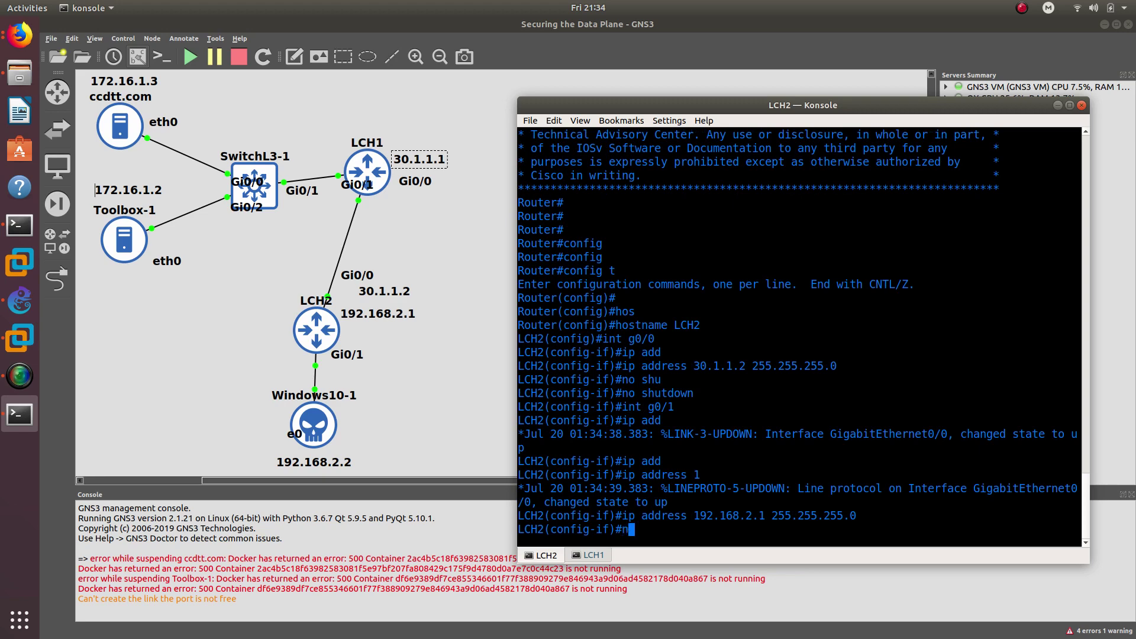
type("o shu")
key("Tab")
key("Return")
key("Return")
key("Return")
key("Return")
key("Return")
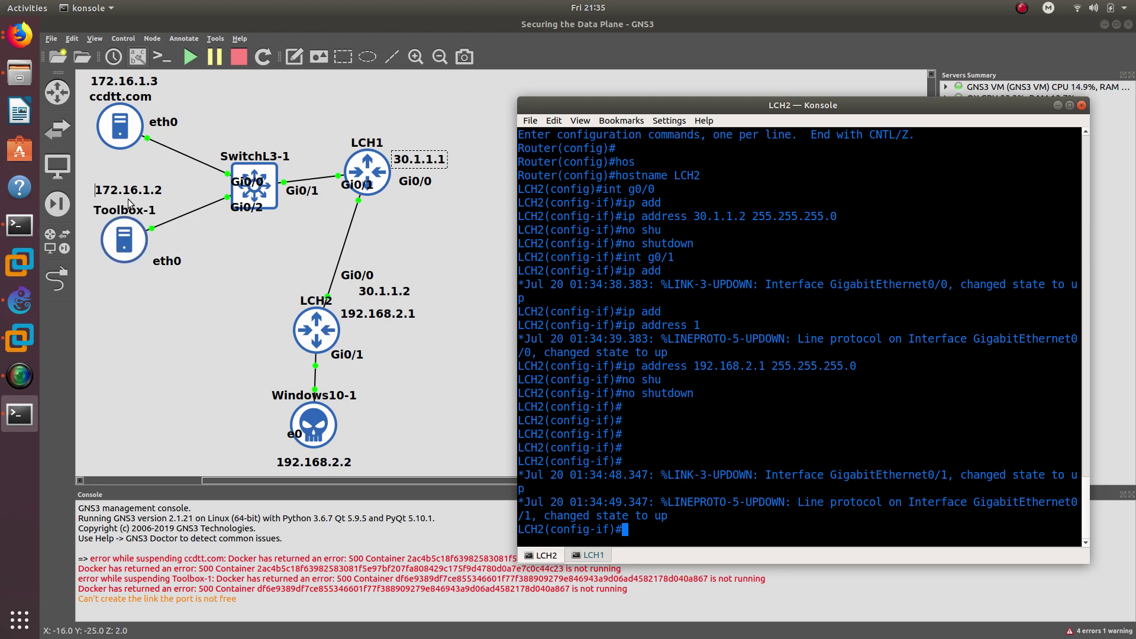
key("alt+Tab")
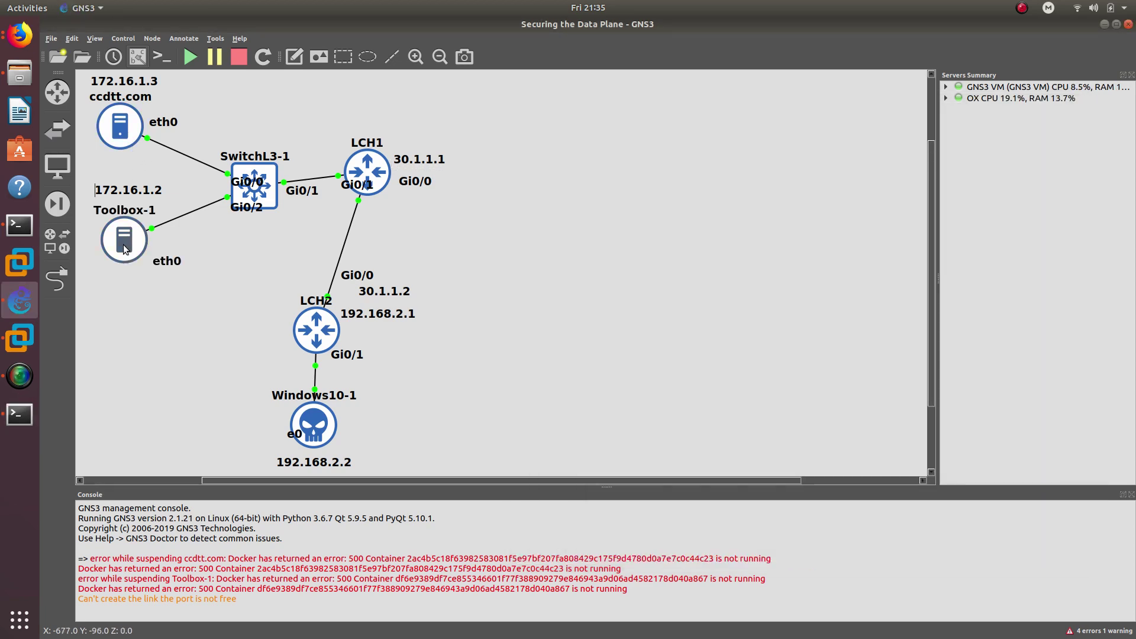
- Set the ccdtt.com container's eth0 to 172.16.1.3 netmask 255.255.255.0
left_click(20, 414)
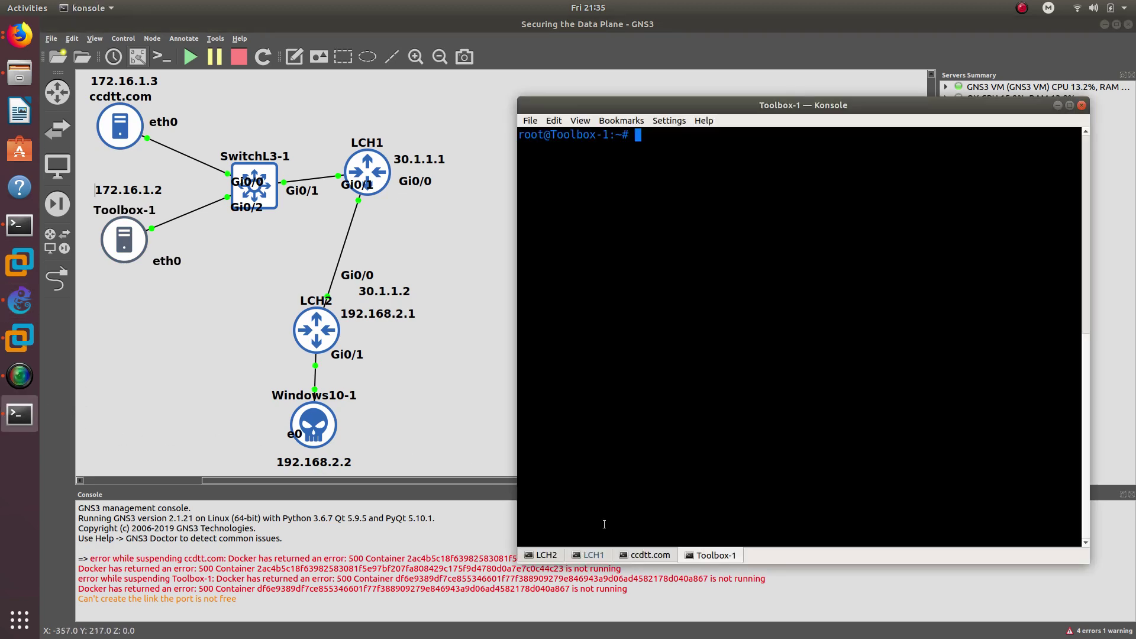
left_click(642, 555)
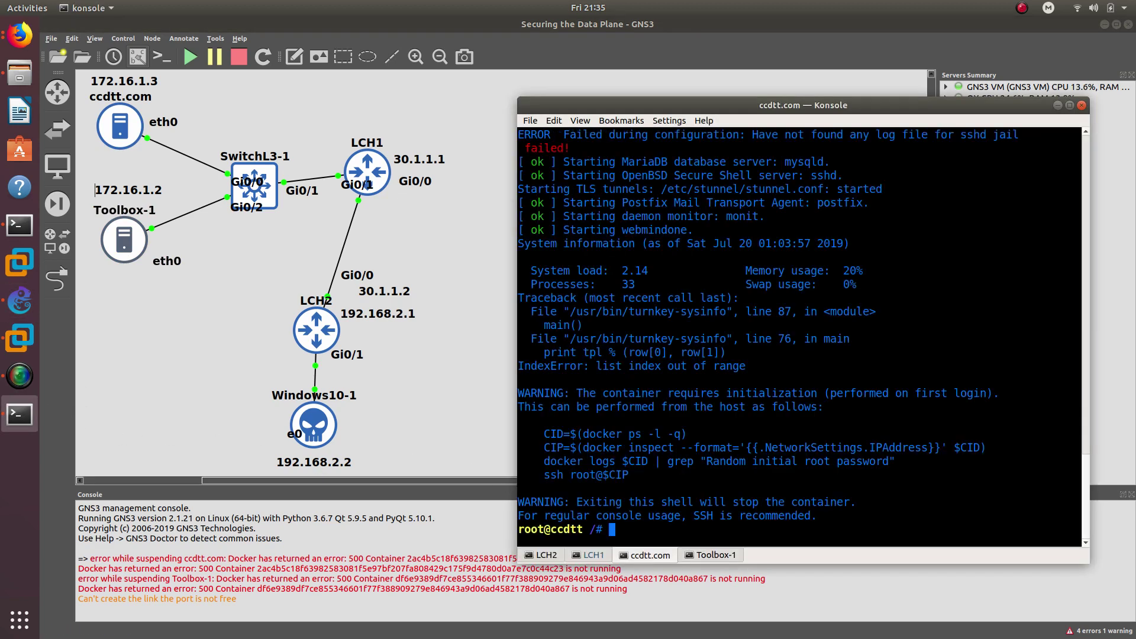
type("ifoc")
type("onfig")
type(" eth")
type("0 ")
type("172.16")
type(".1")
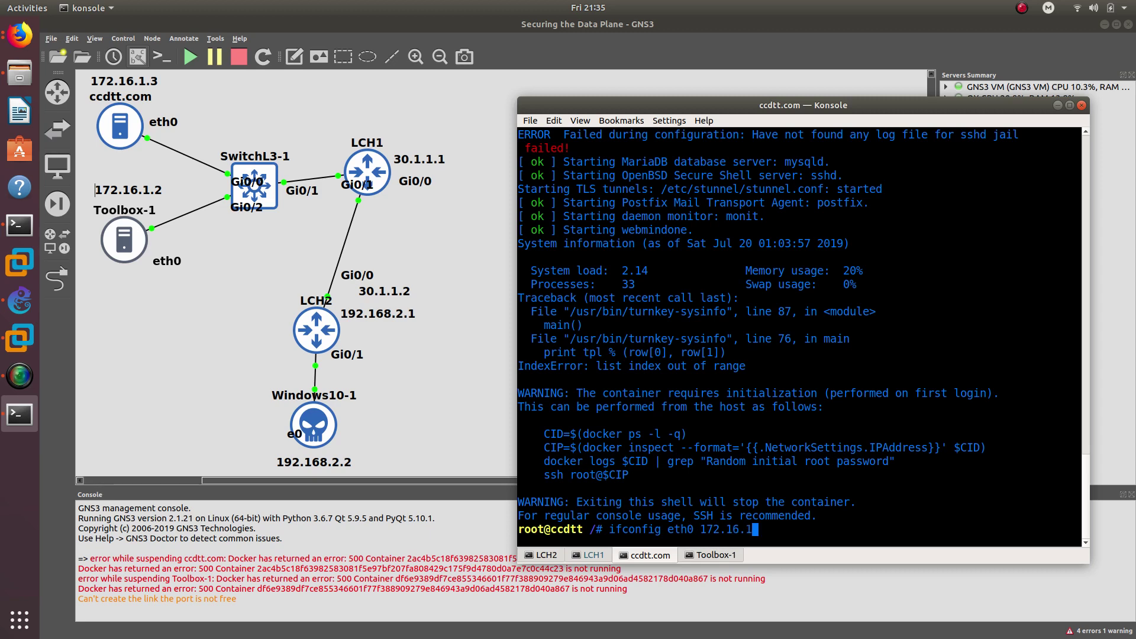
type(".3 ")
type("255")
key("BackSpace")
key("BackSpace")
type("netmask 255.255.255.0")
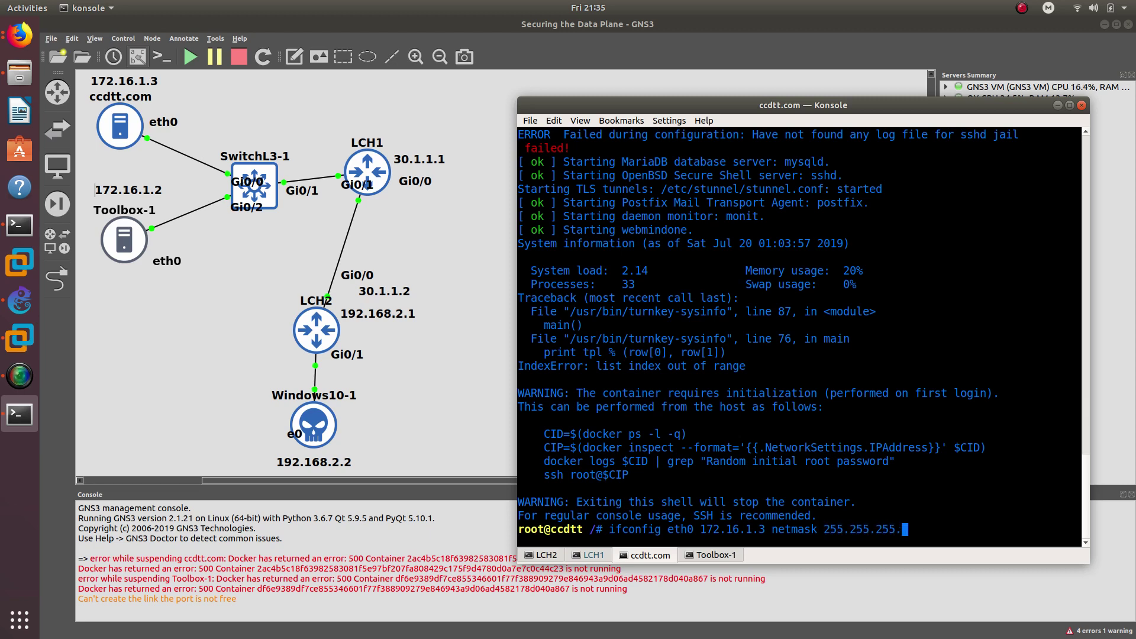
key("Return")
key("BackSpace")
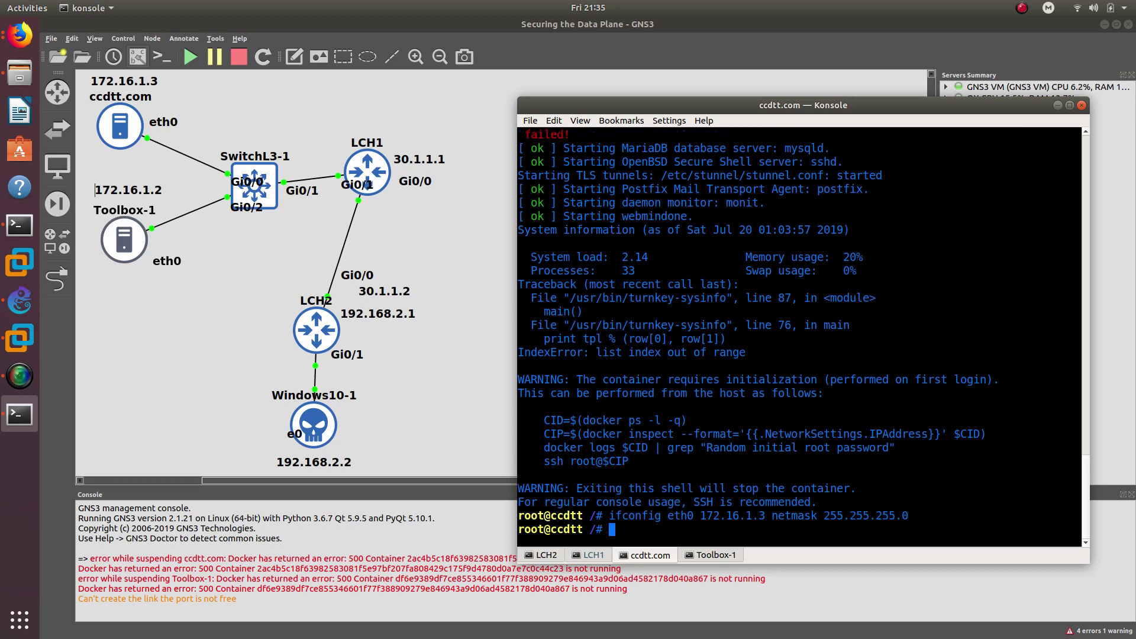
- Add a default route via 172.16.1.1 on ccdtt.com and ping 172.16.1.1 successfully
type("route add d")
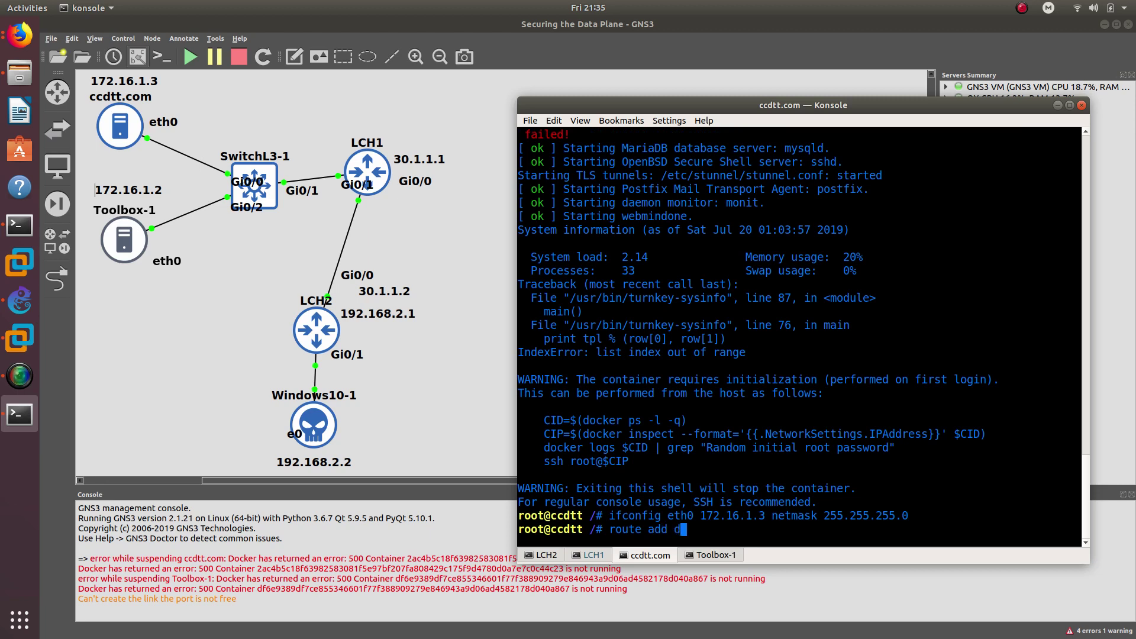
type("eafauk")
key("BackSpace")
type("lt ")
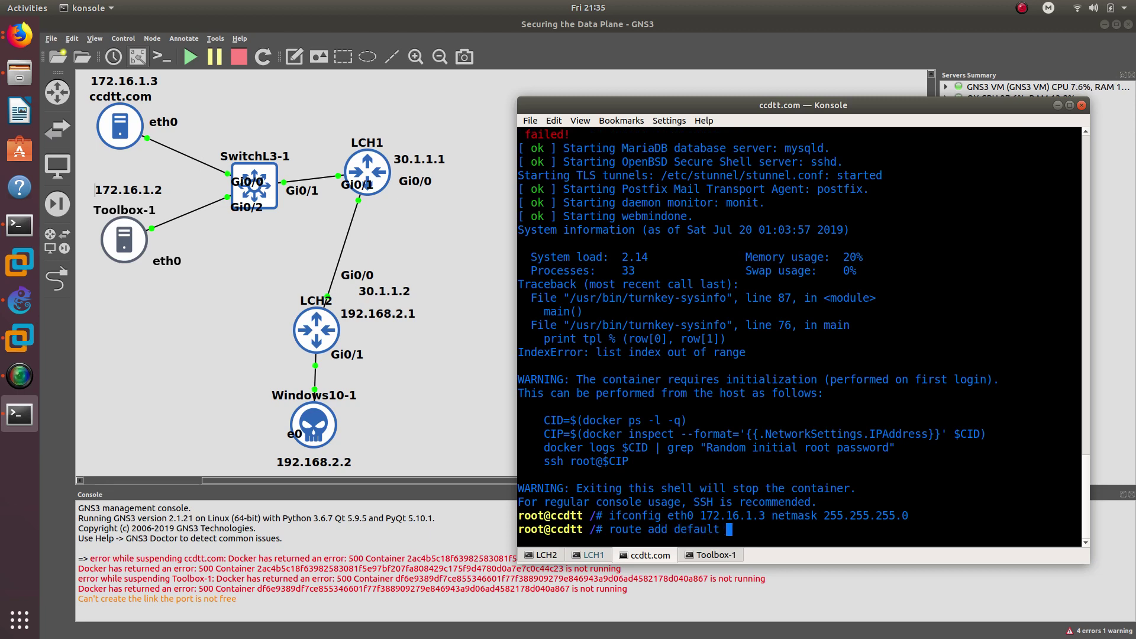
type("gw 172.16.1.1")
key("Return")
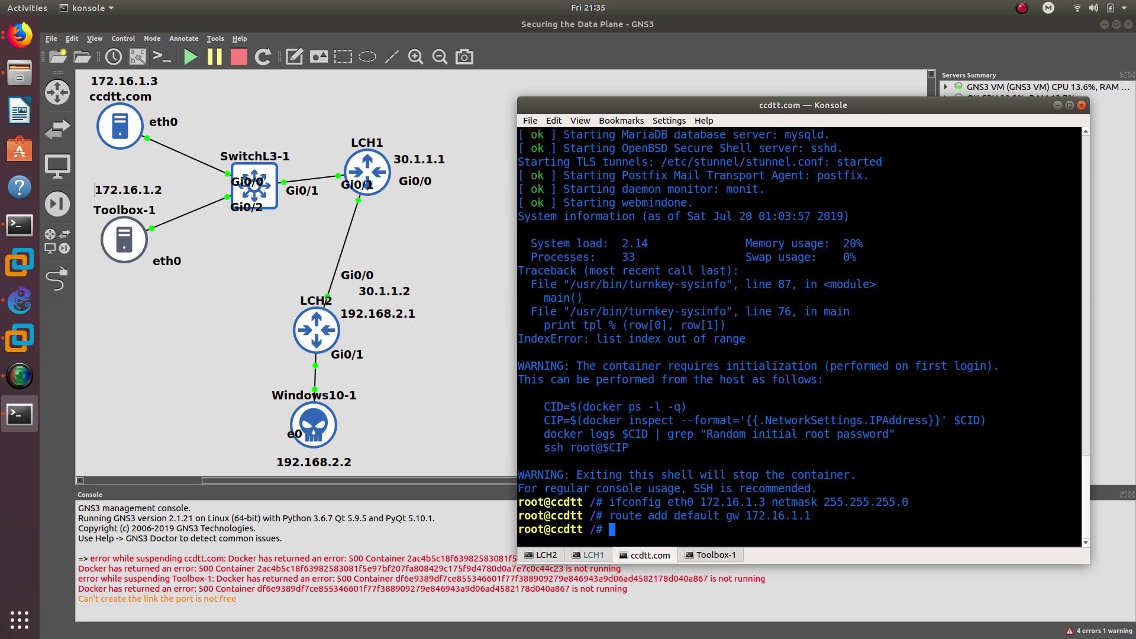
type("ping 172.")
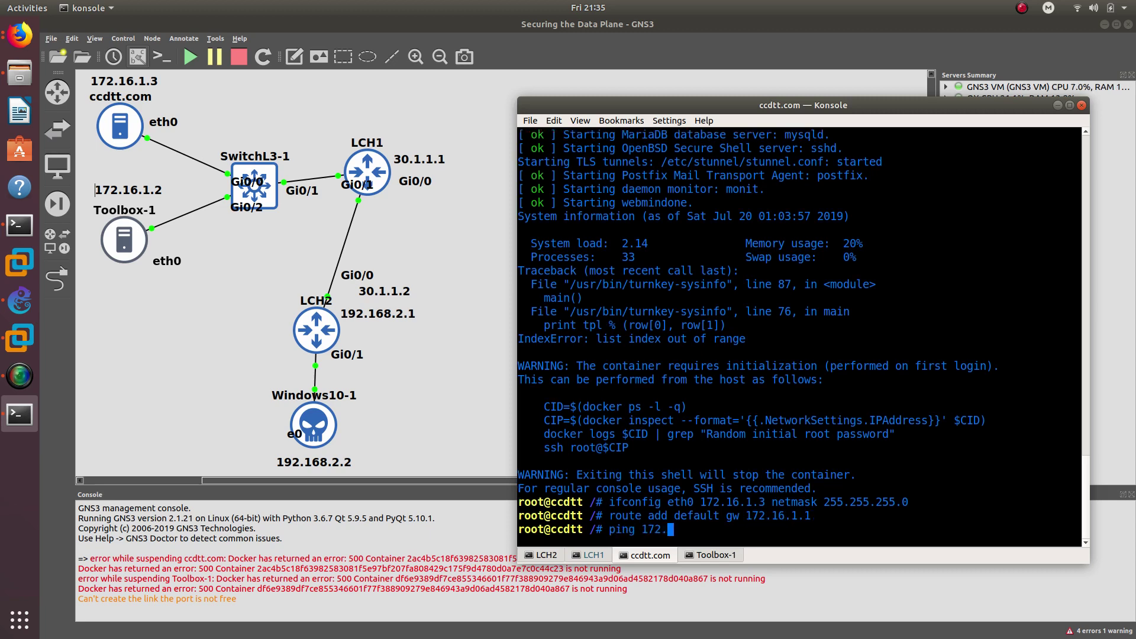
type("16.1.1")
key("Return")
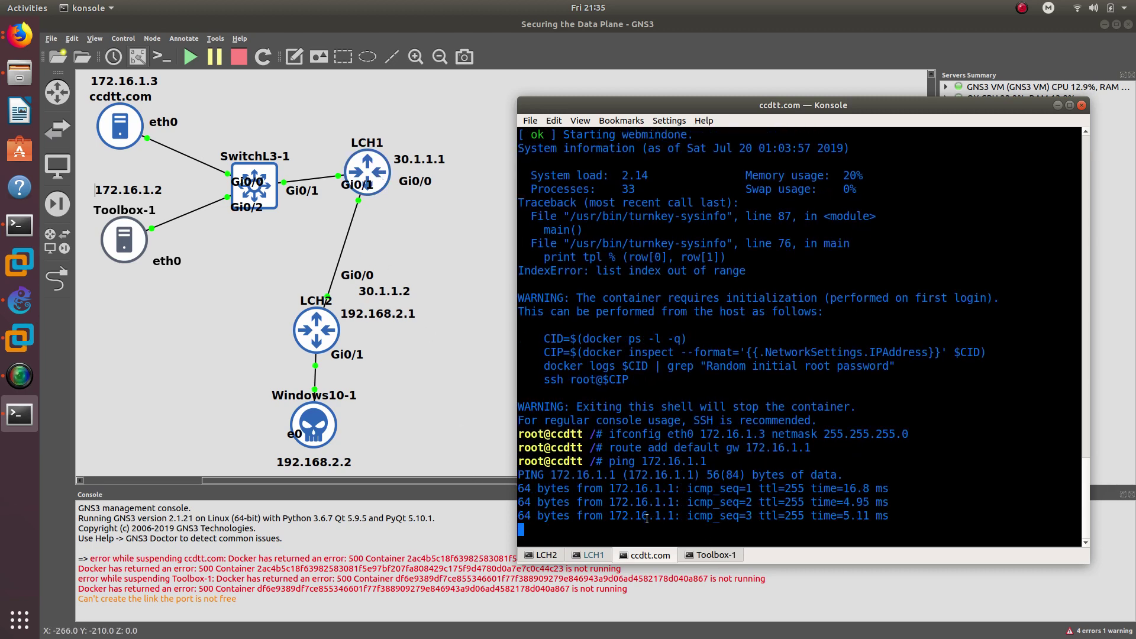
key("ctrl+c")
left_click(691, 556)
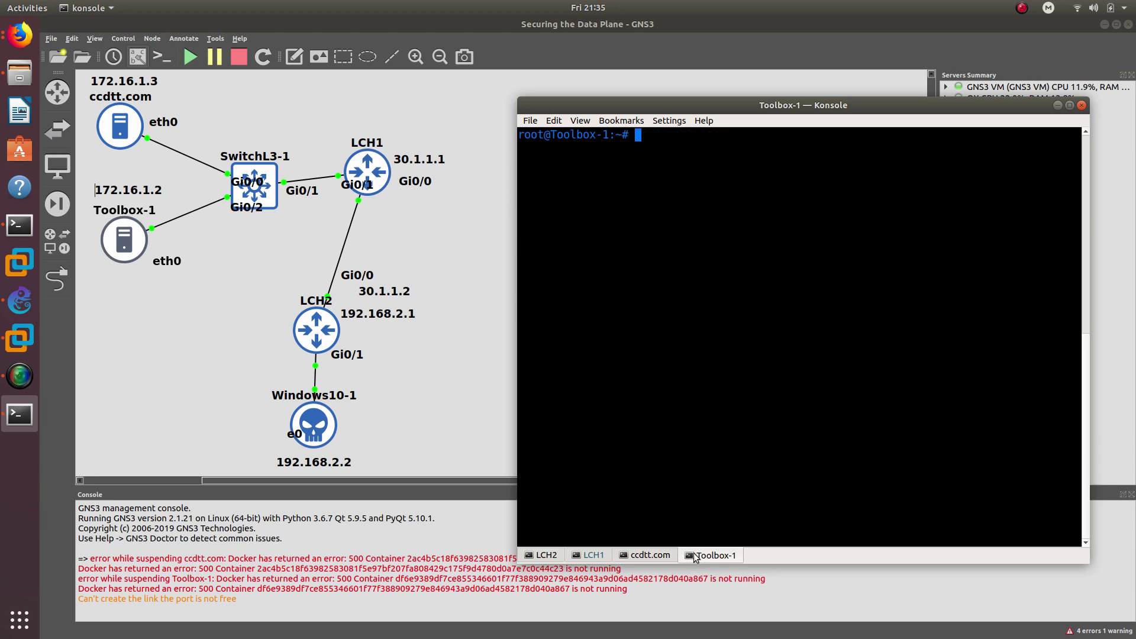
- Copy the ifconfig eth0 command from the ccdtt.com shell
key("BackSpace")
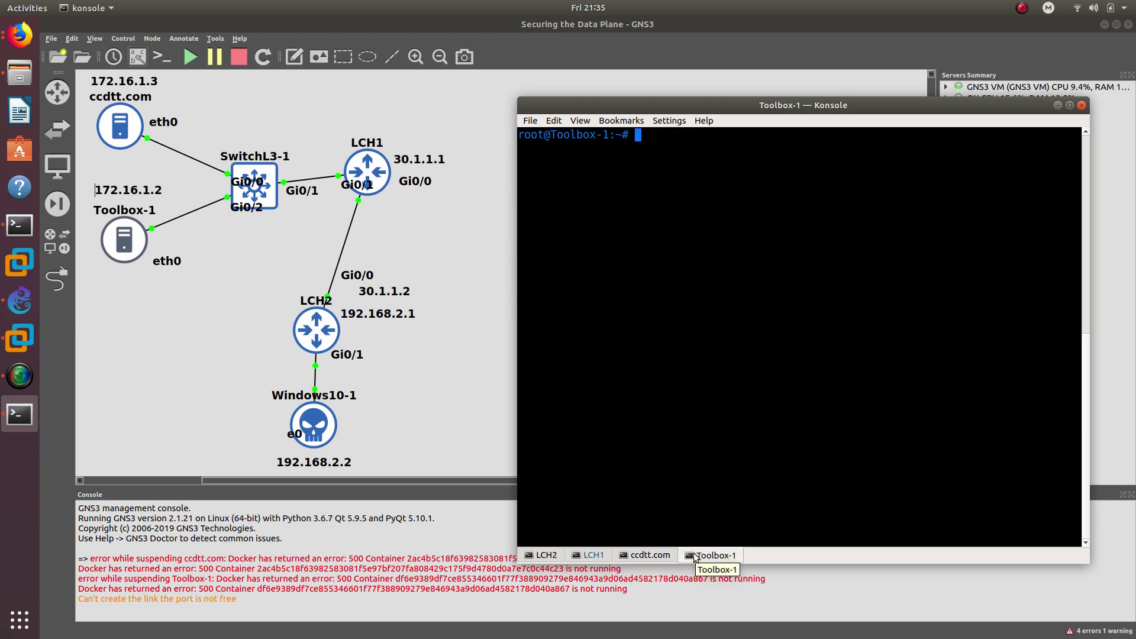
left_click(660, 558)
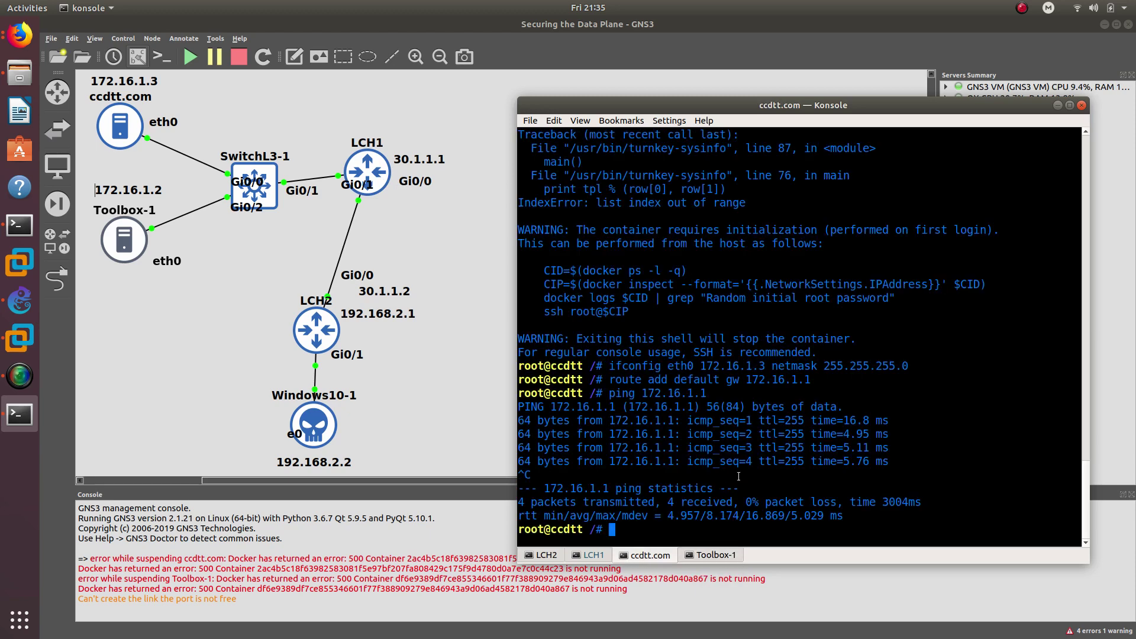
triple_click(799, 359)
left_click_drag(610, 367, 911, 361)
right_click(900, 364)
left_click(914, 368)
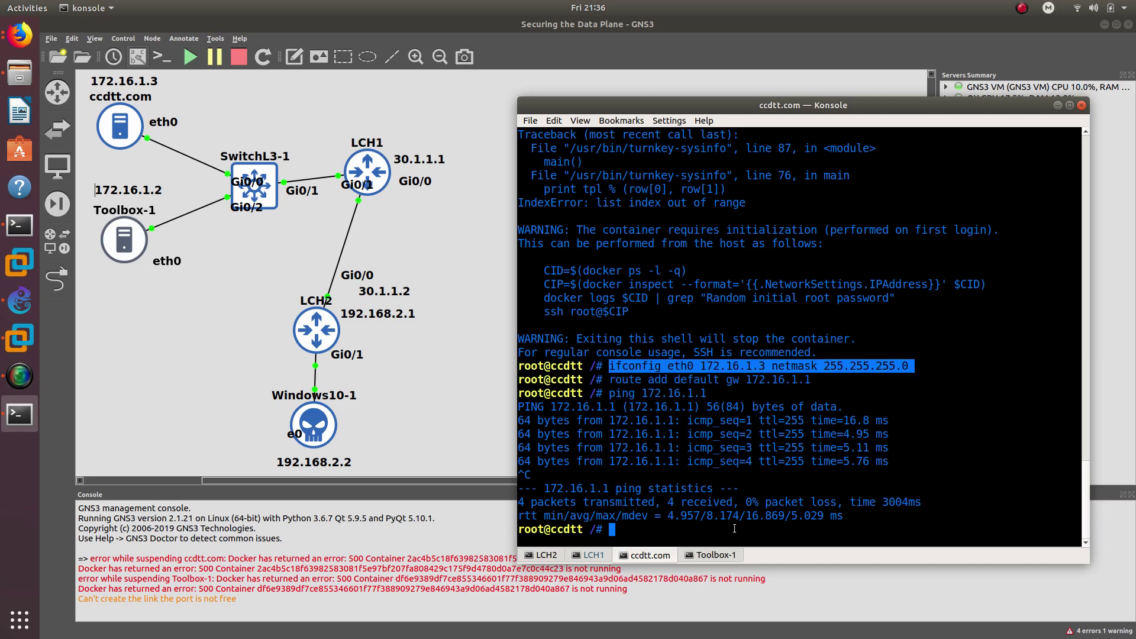
- Paste the ifconfig command into Toolbox-1 and run it with address 172.16.1.2
left_click(722, 556)
right_click(680, 334)
left_click(706, 354)
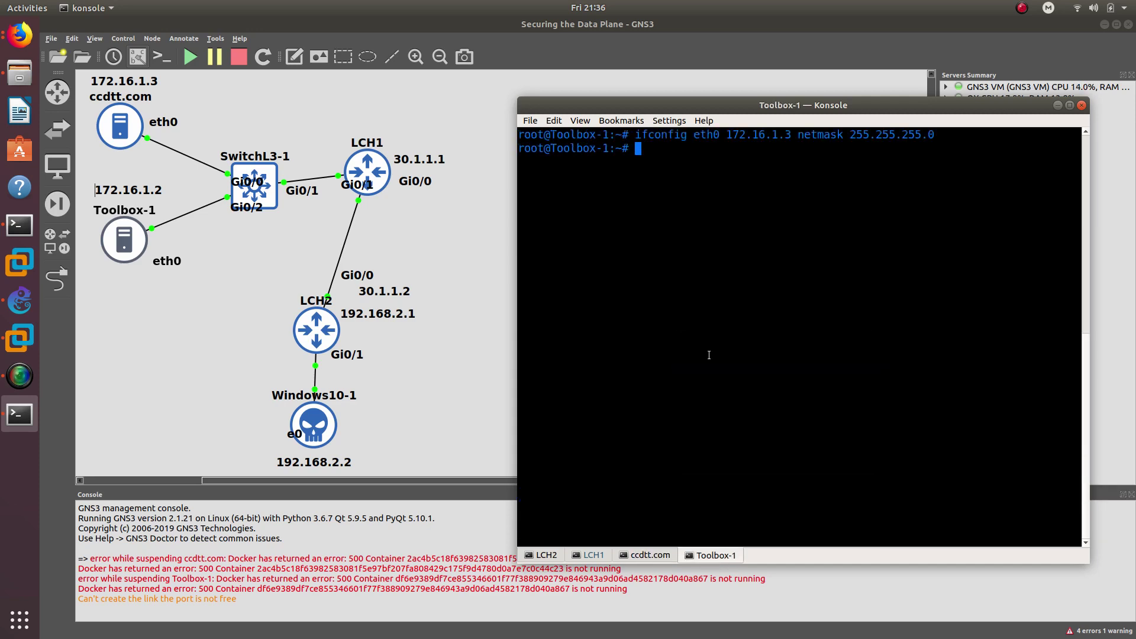
key("Up")
left_click(872, 148)
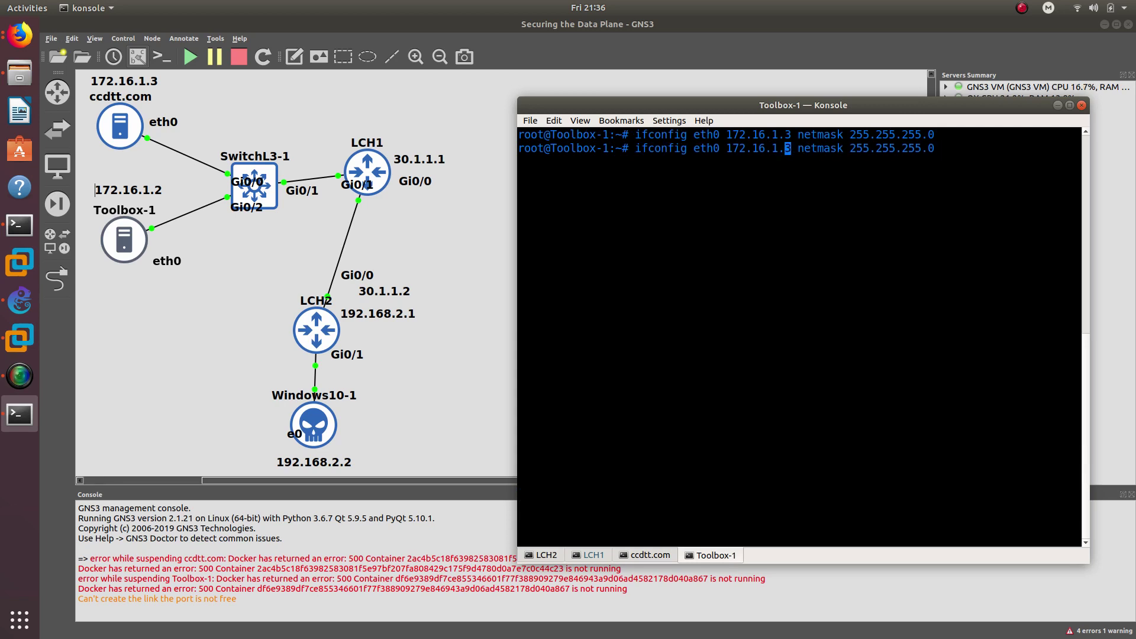
key("BackSpace")
type("2")
key("Return")
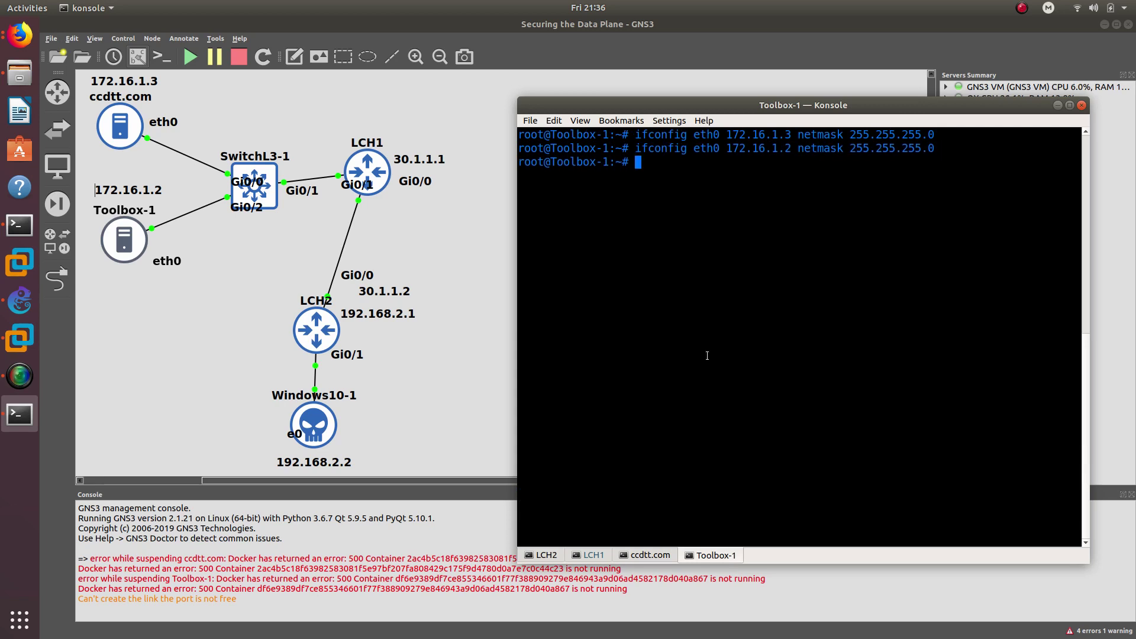
- Copy the default-route command via 172.16.1.1 from ccdtt.com and run it in Toolbox-1
left_click(646, 554)
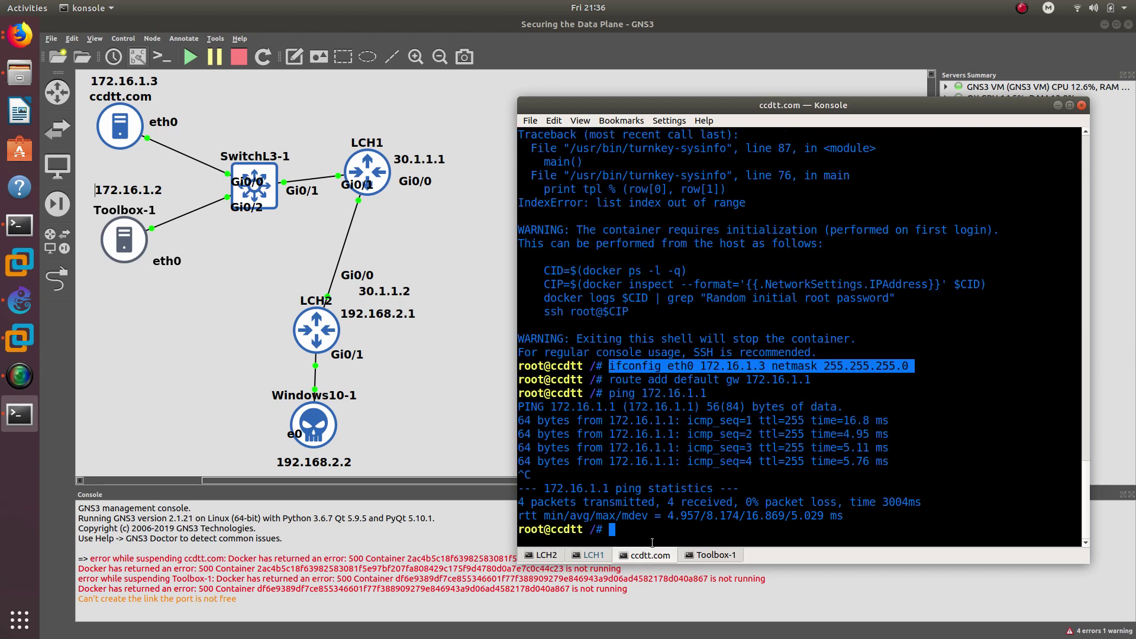
left_click_drag(824, 374, 616, 379)
right_click(611, 377)
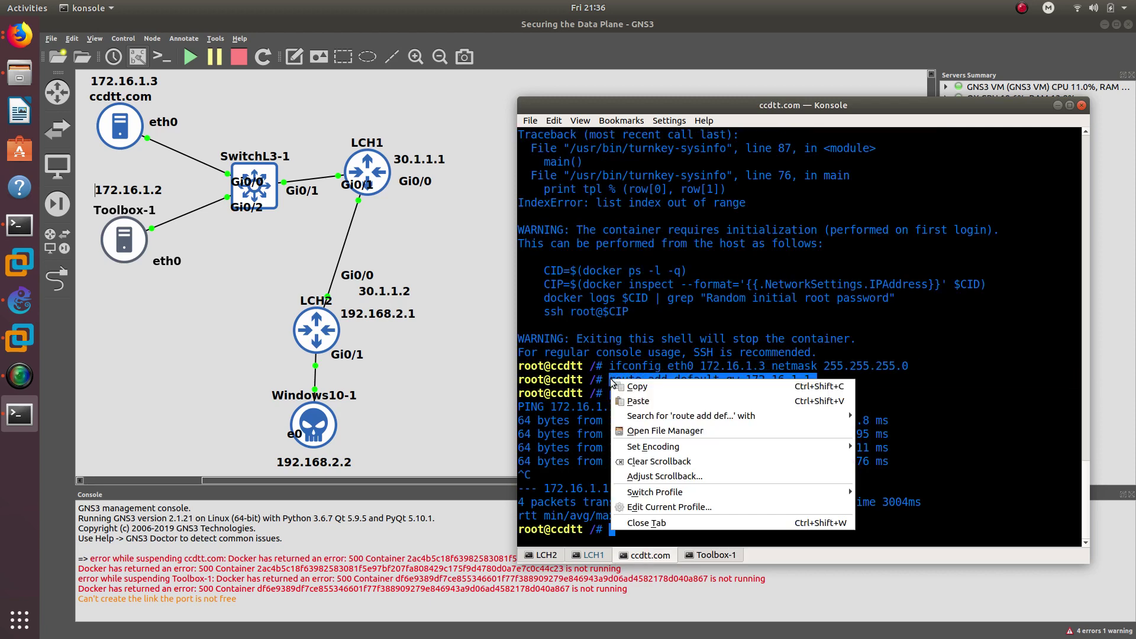
left_click(632, 388)
left_click(717, 557)
right_click(713, 278)
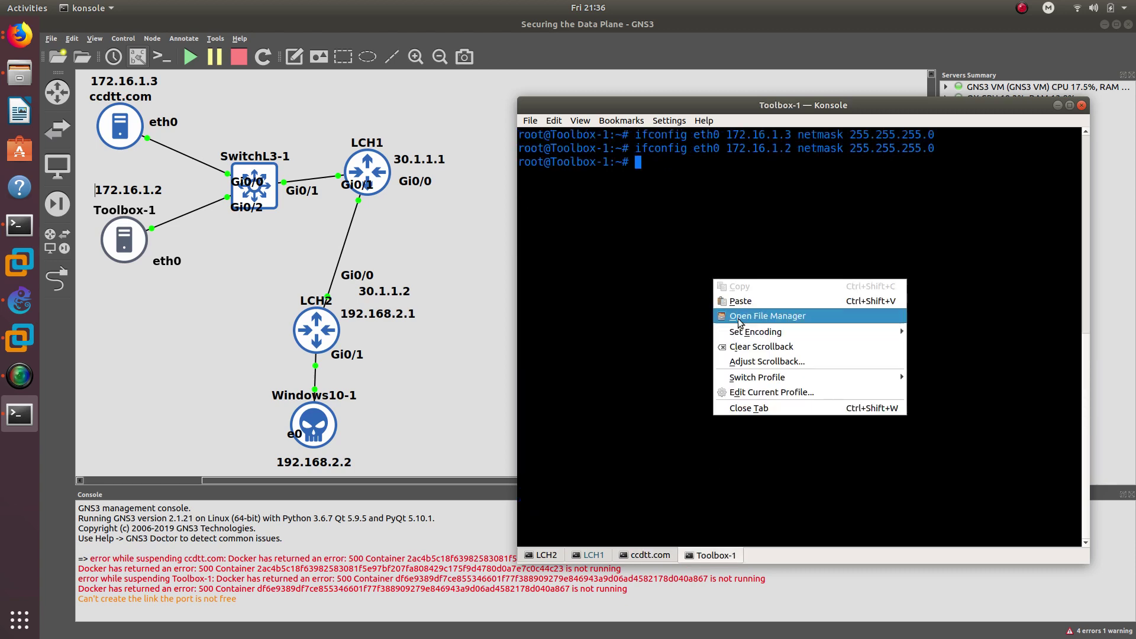
left_click(736, 299)
key("Return")
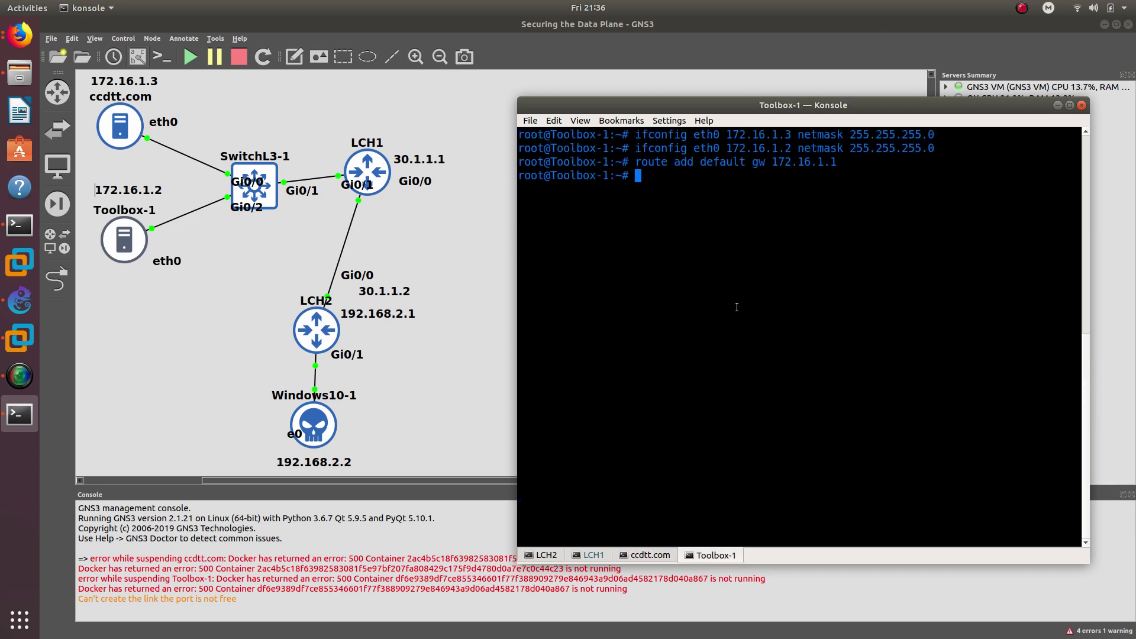
- Ping 172.16.1.1 from Toolbox-1 and confirm 0% packet loss
type("ping 172.16.1.1")
key("Return")
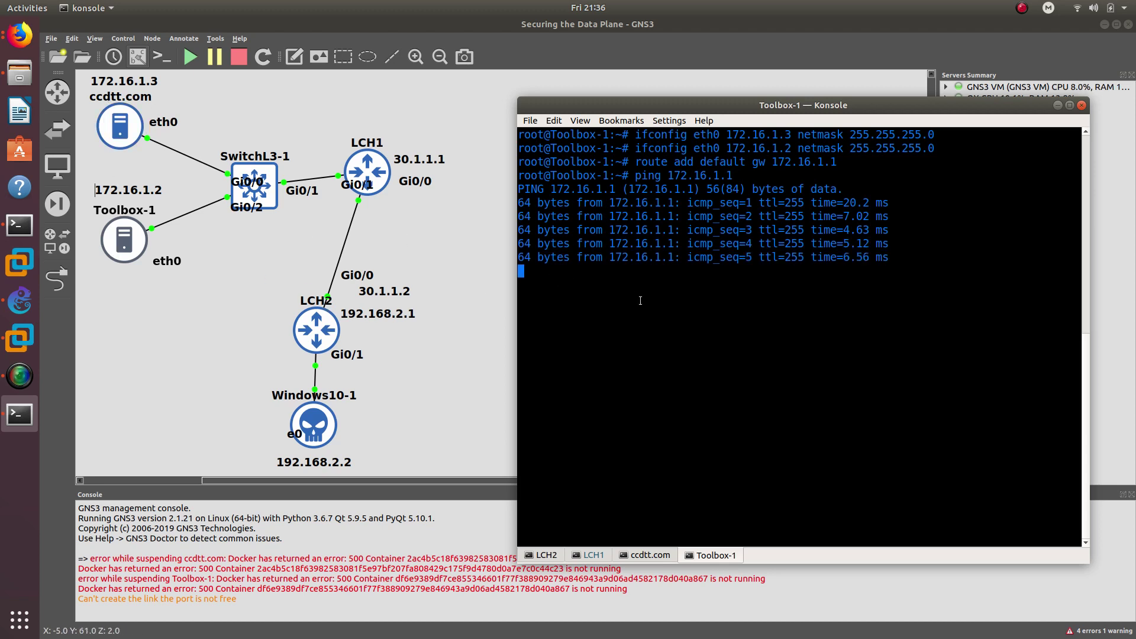
key("ctrl+c")
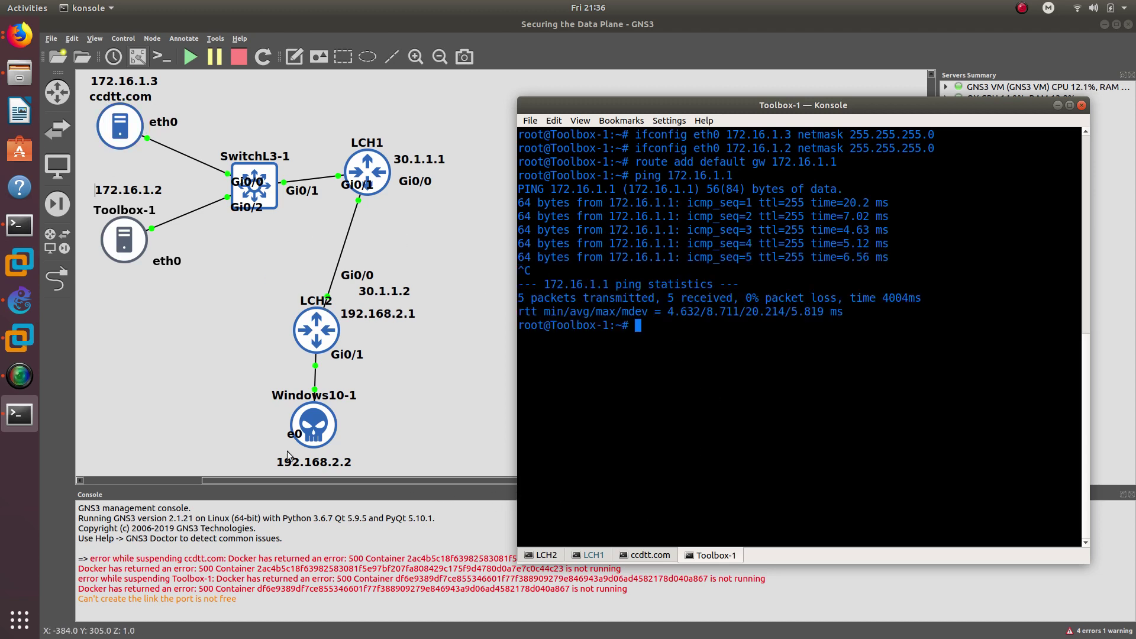
left_click(20, 337)
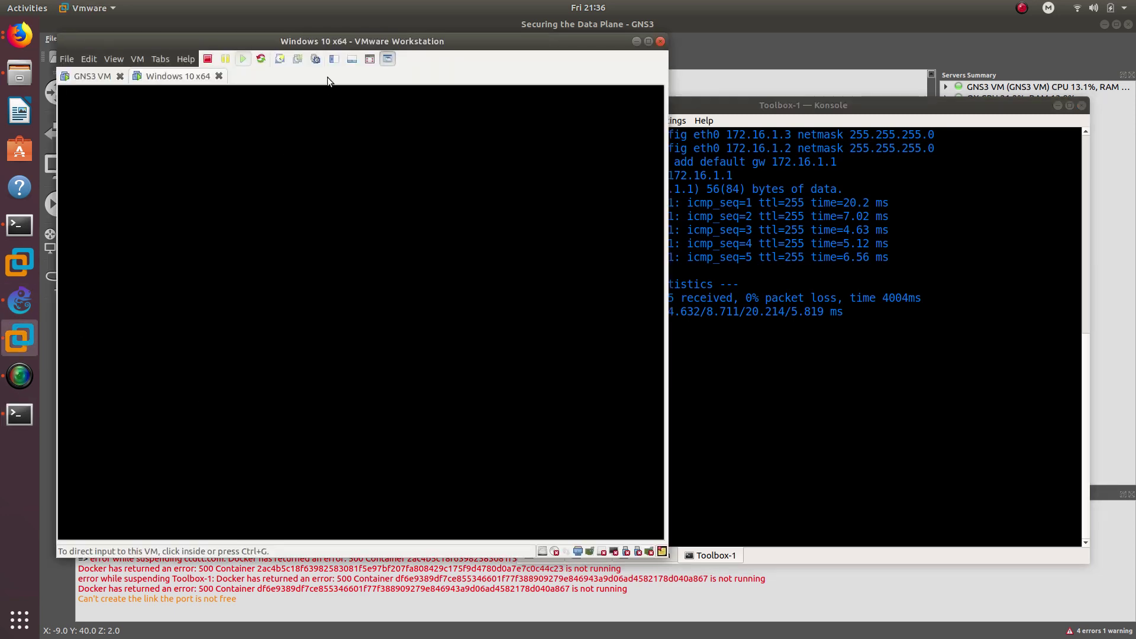
- Move the VMware window right and open the Windows 10 VM's network adapter list
left_click_drag(328, 76, 770, 123)
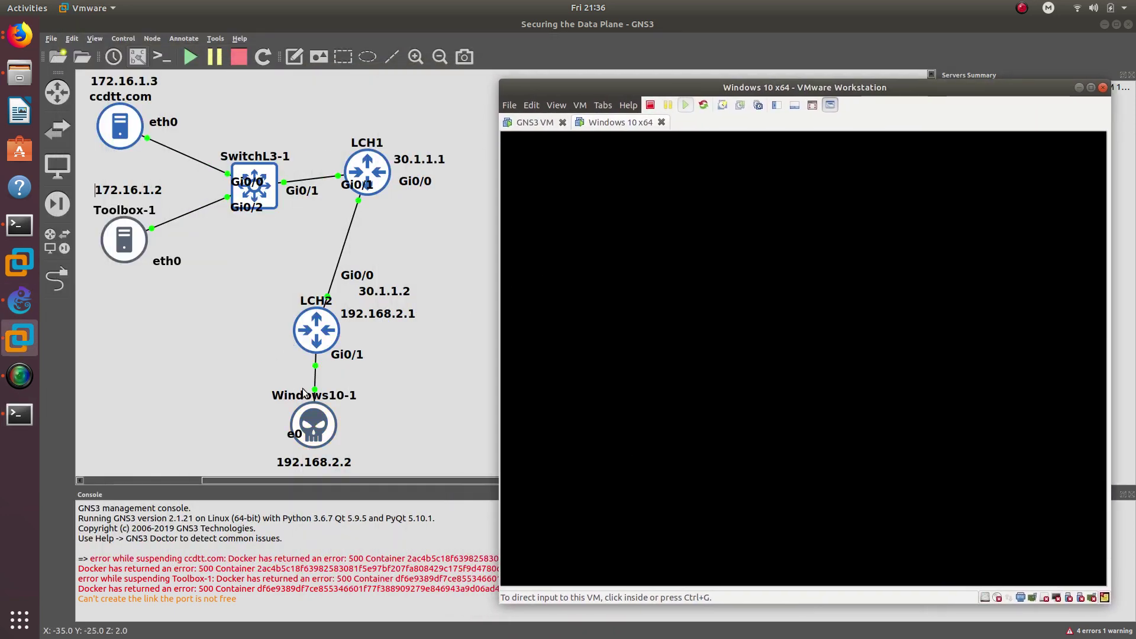
left_click(786, 305)
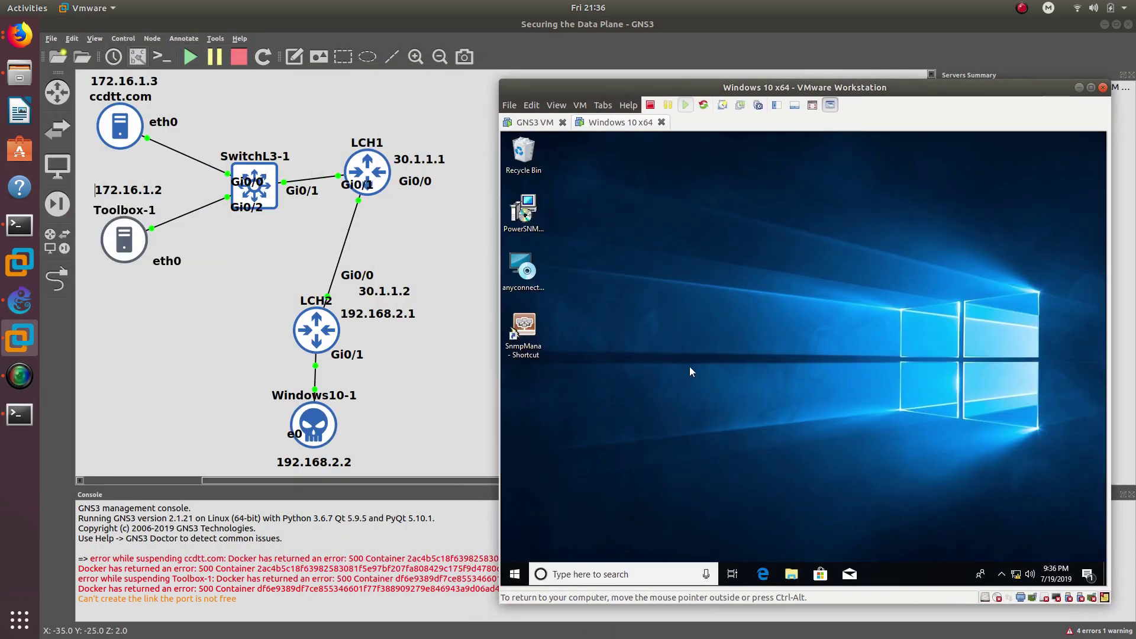
right_click(1018, 574)
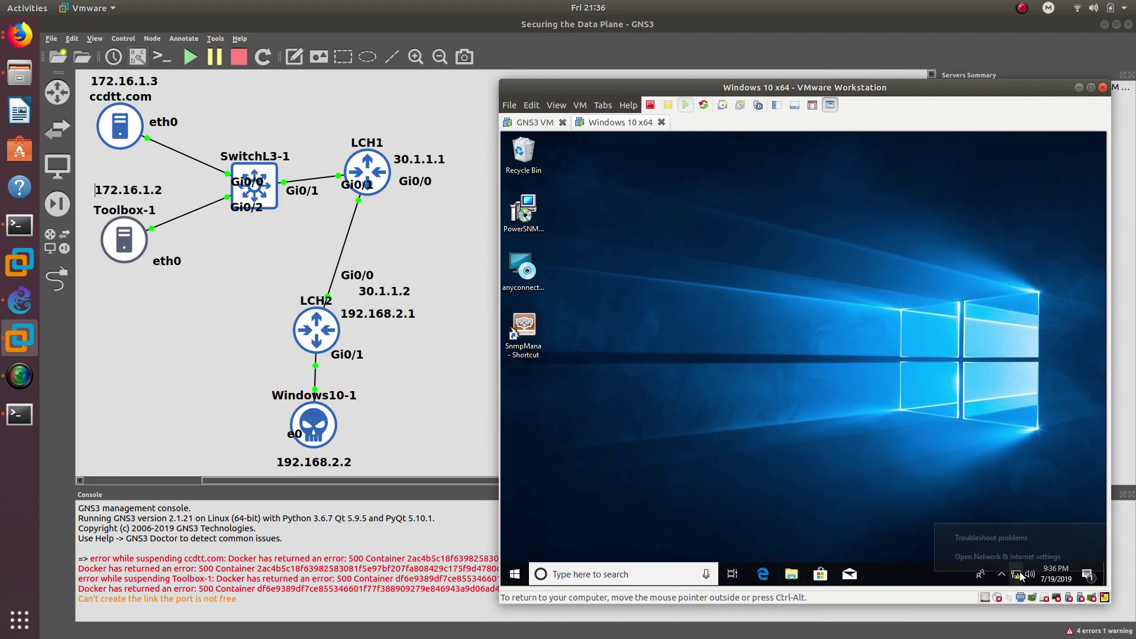
left_click(1006, 556)
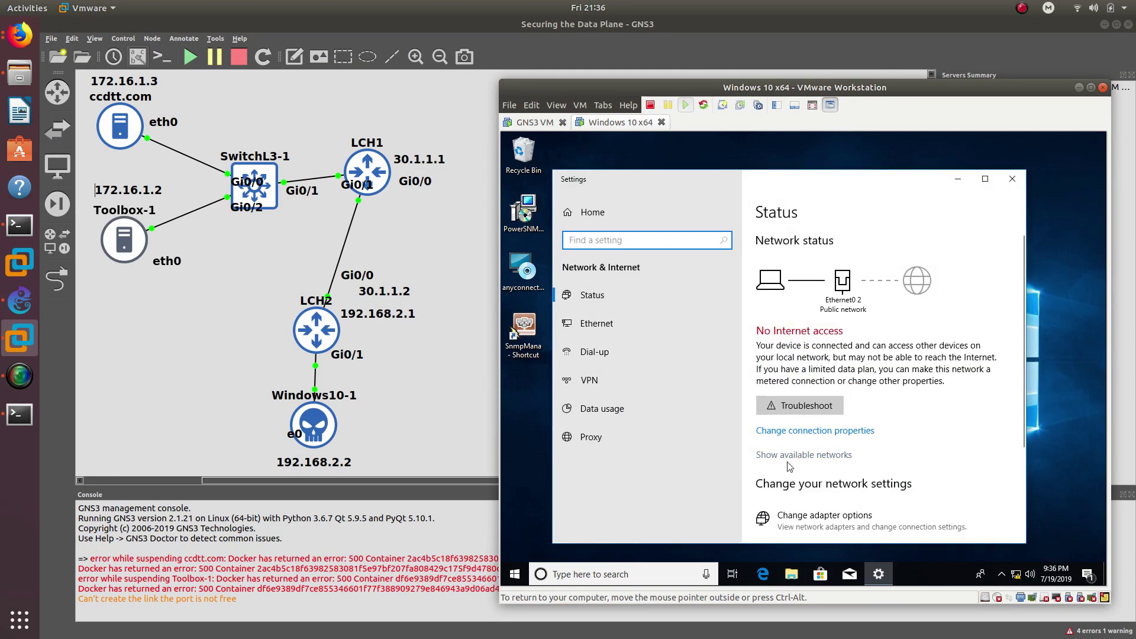
left_click(824, 515)
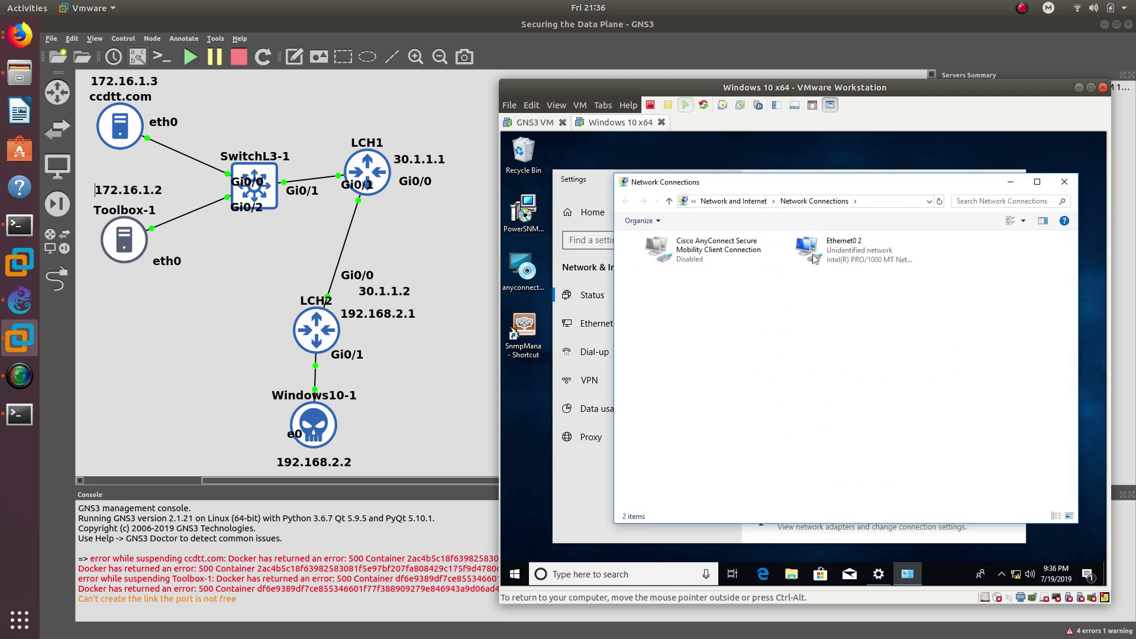
- Confirm Ethernet0 2 uses static IPv4 192.168.2.2/24 with gateway 192.168.2.1, then close all windows
left_click(837, 240)
double_click(840, 244)
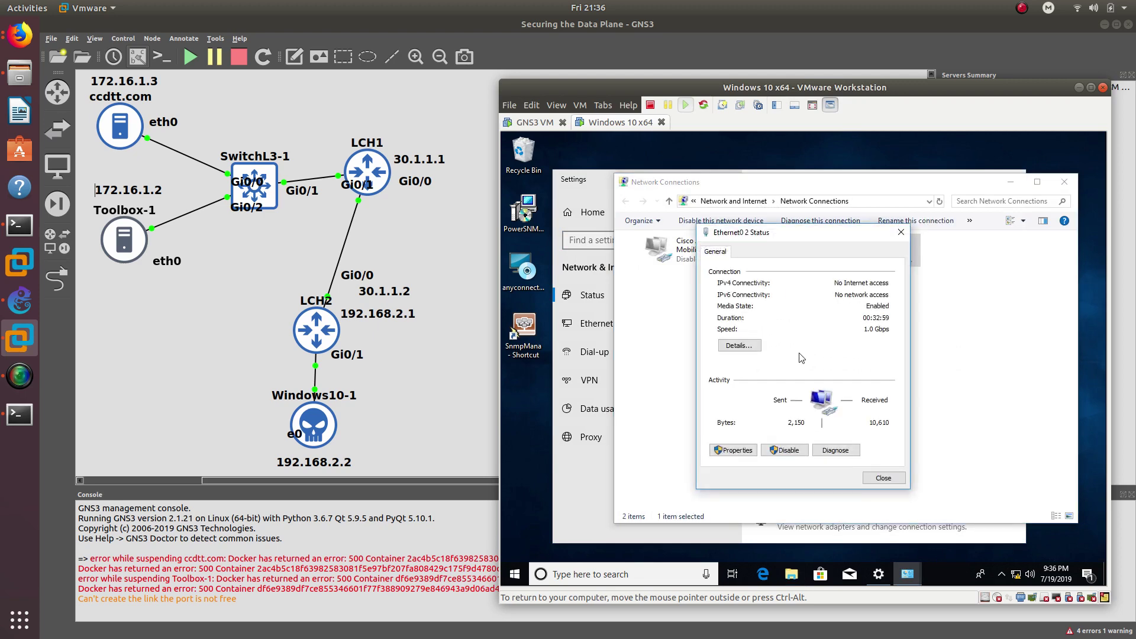
left_click(733, 450)
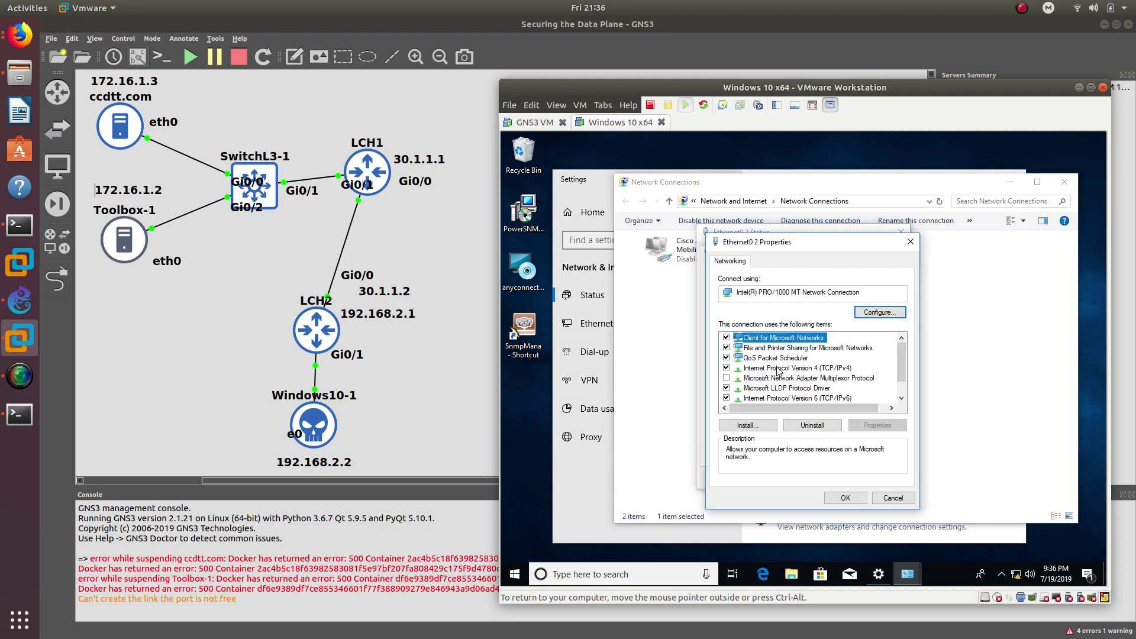
double_click(779, 368)
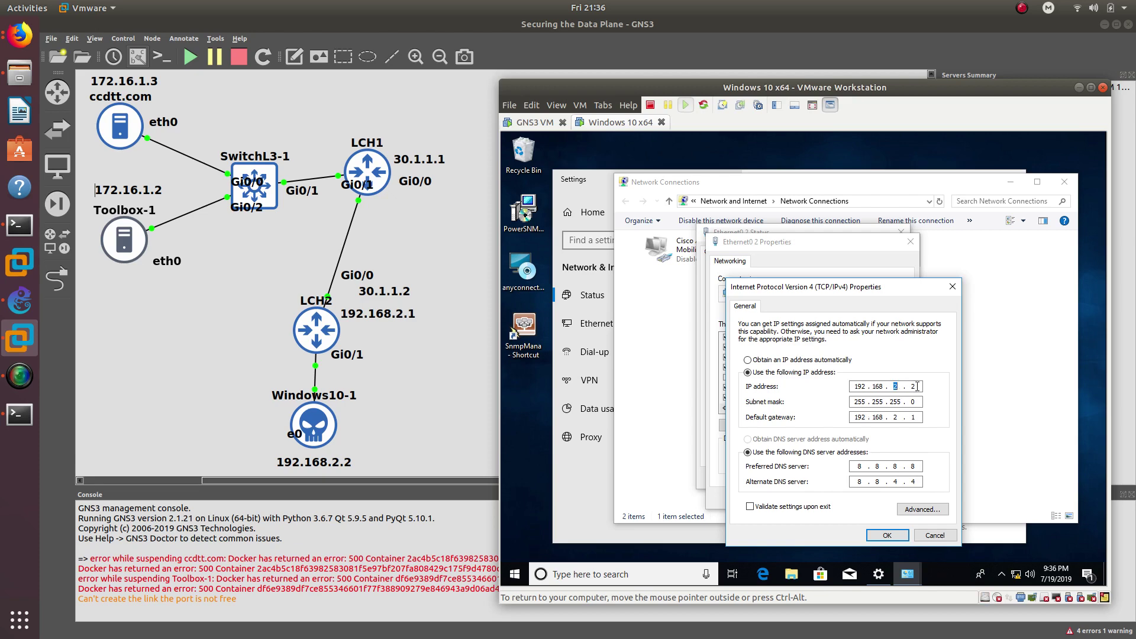
left_click(887, 536)
left_click(910, 241)
left_click(900, 232)
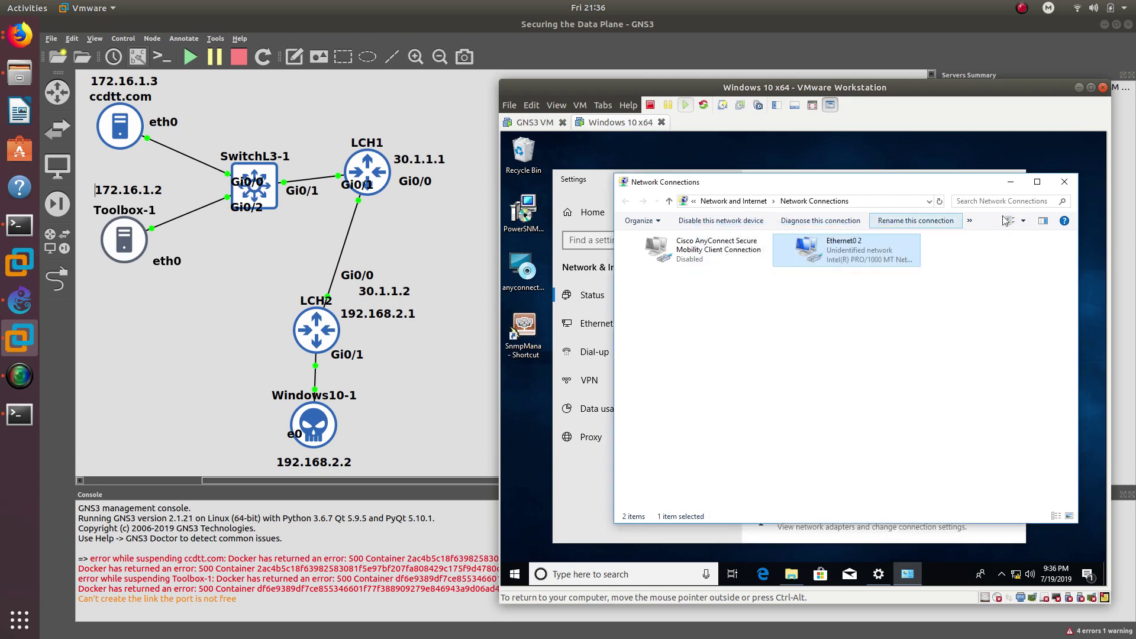
left_click(1065, 181)
left_click(1011, 178)
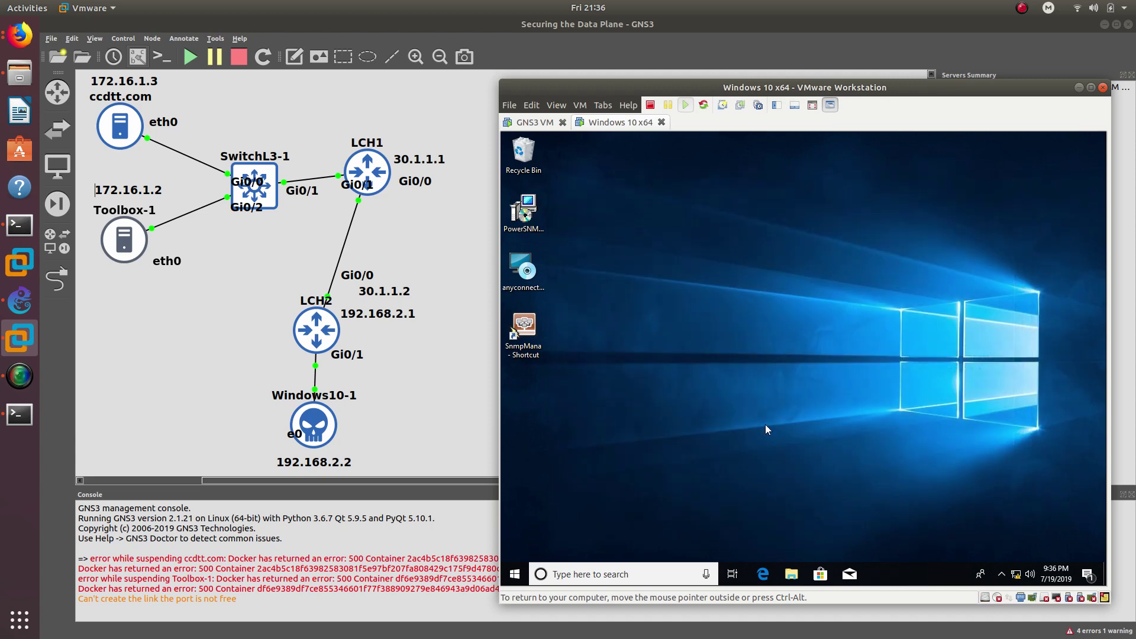
- Open Command Prompt in the VM and ping 192.168.2.1 successfully
key("super")
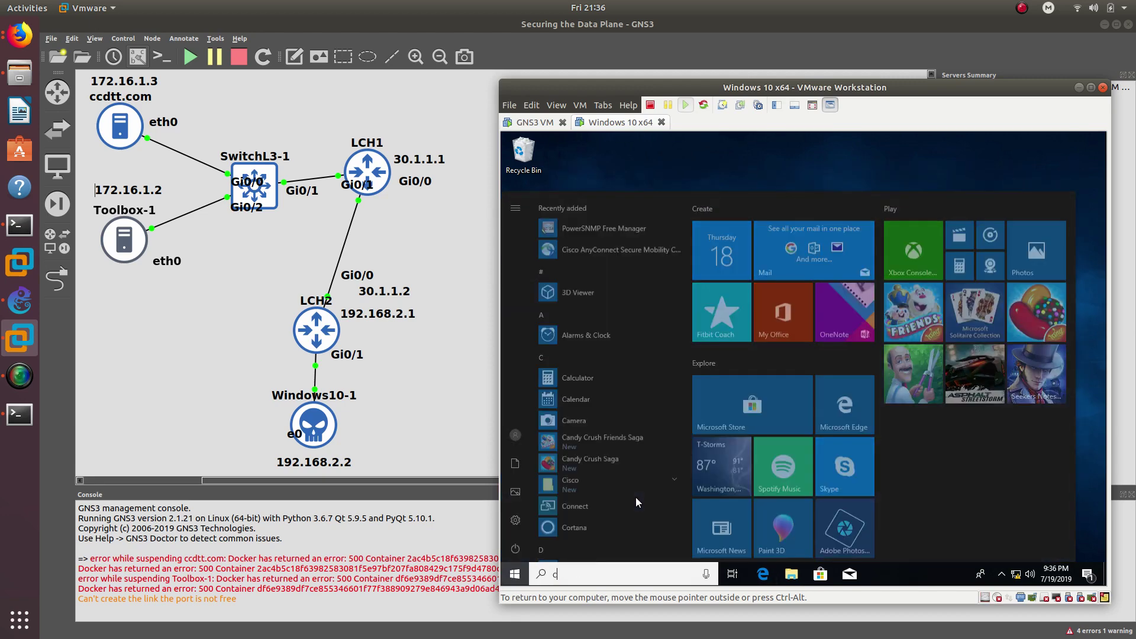
type("cmd")
key("Return")
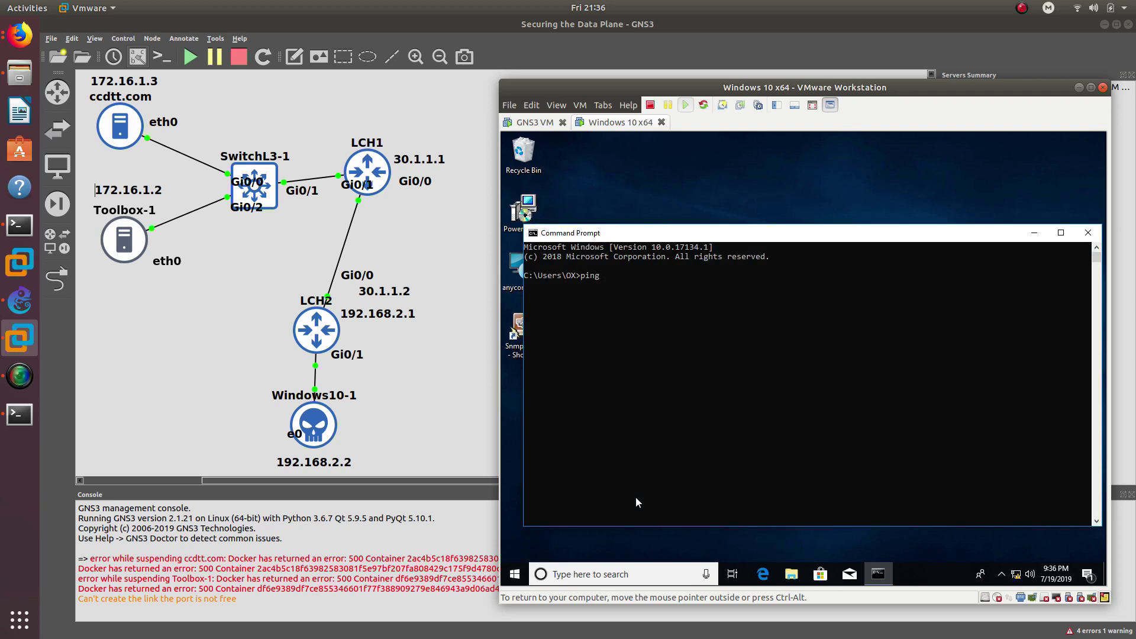
type("192.168.2.1")
key("Return")
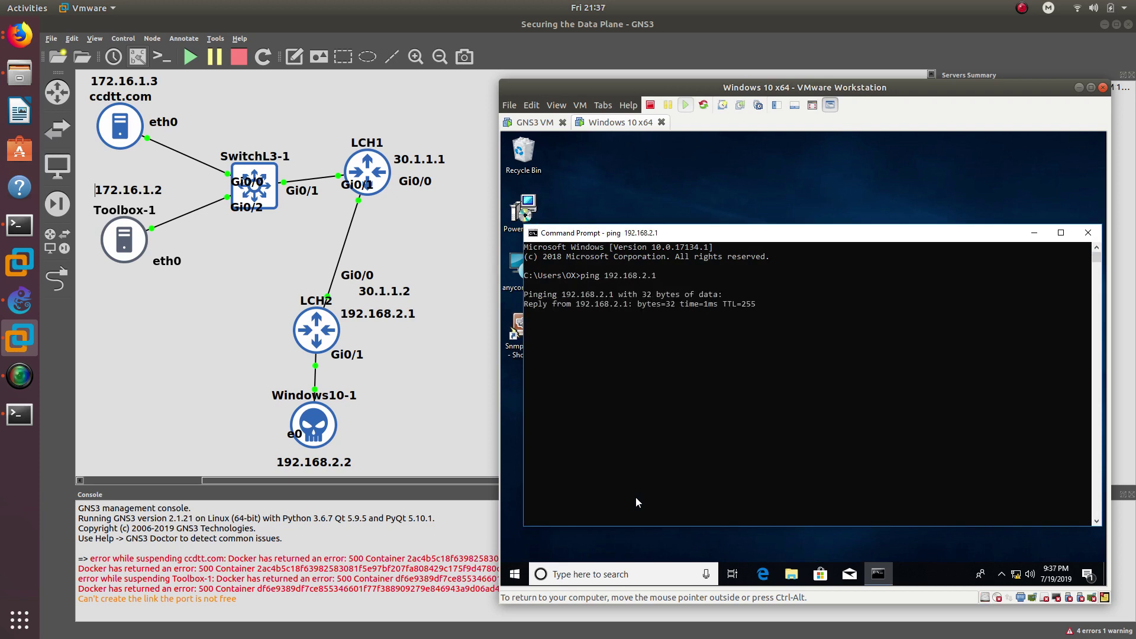
key("ctrl+c")
- Ping 172.16.1.1 from the VM and see destination host unreachable
type("ping 1")
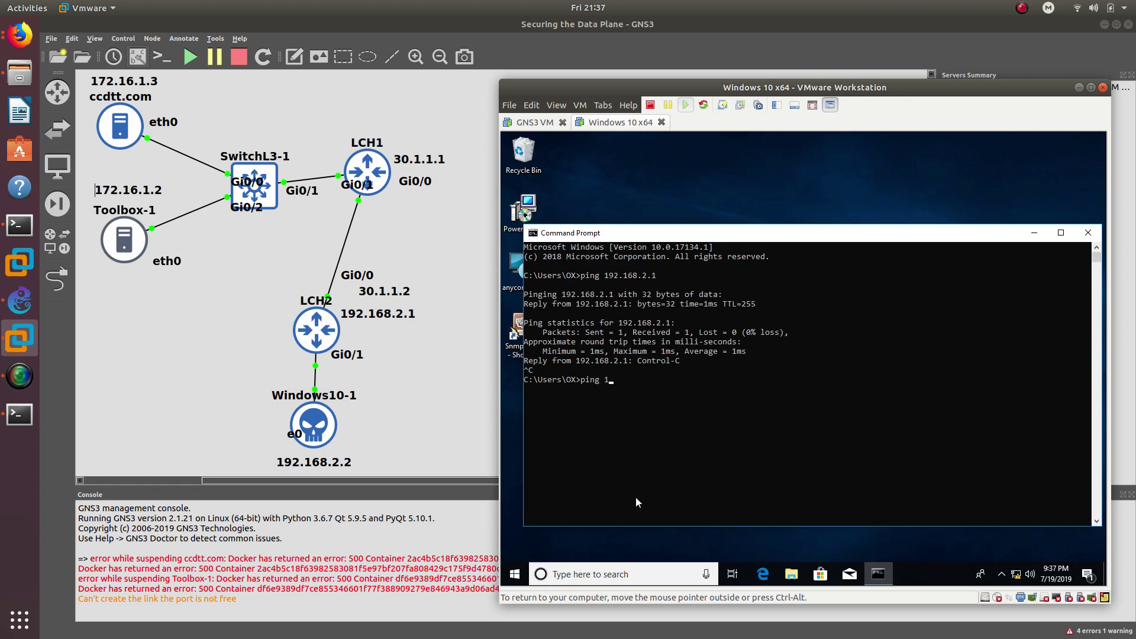
type("72.16.1.1")
key("Return")
key("ctrl+c")
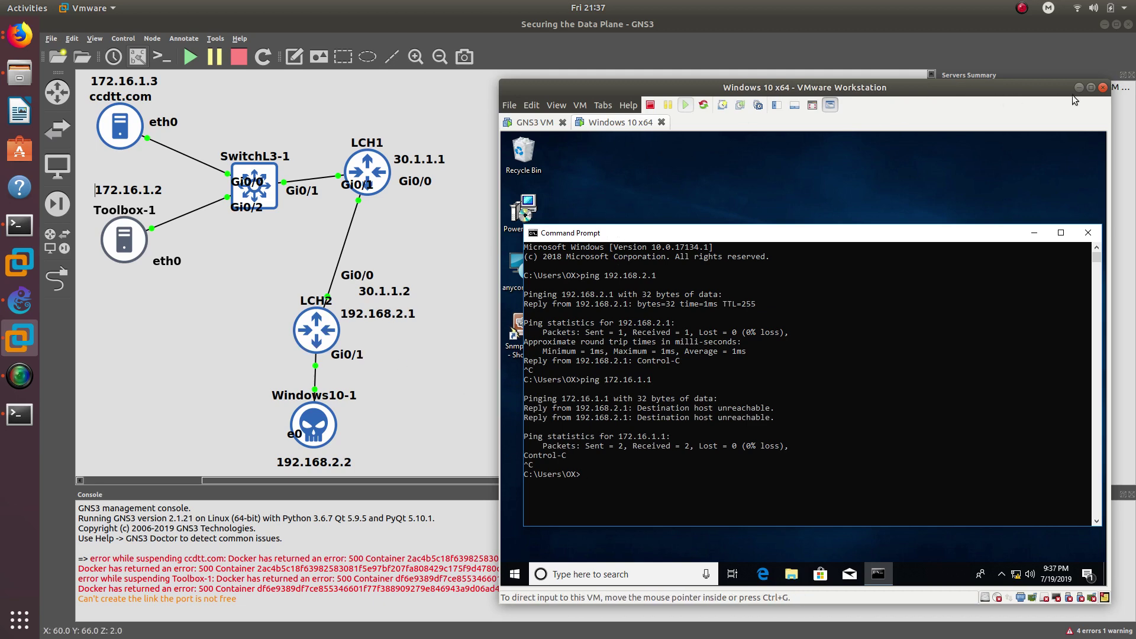
key("alt+Tab")
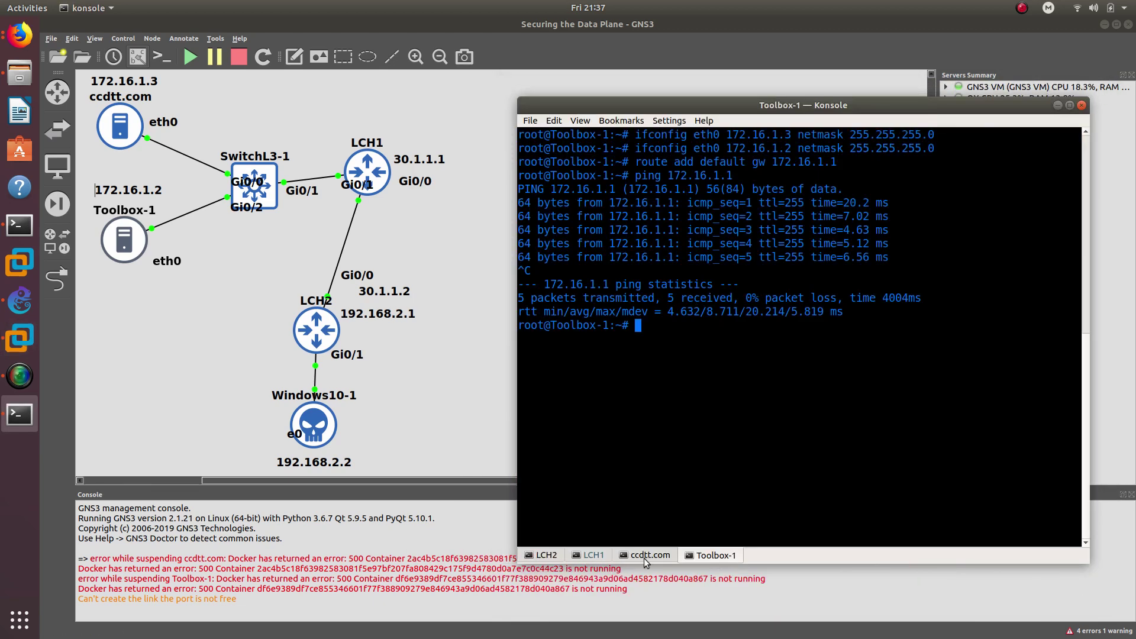
- On LCH2, add default route ip route 0.0.0.0 0.0.0.0 30.1.1.1
left_click(546, 555)
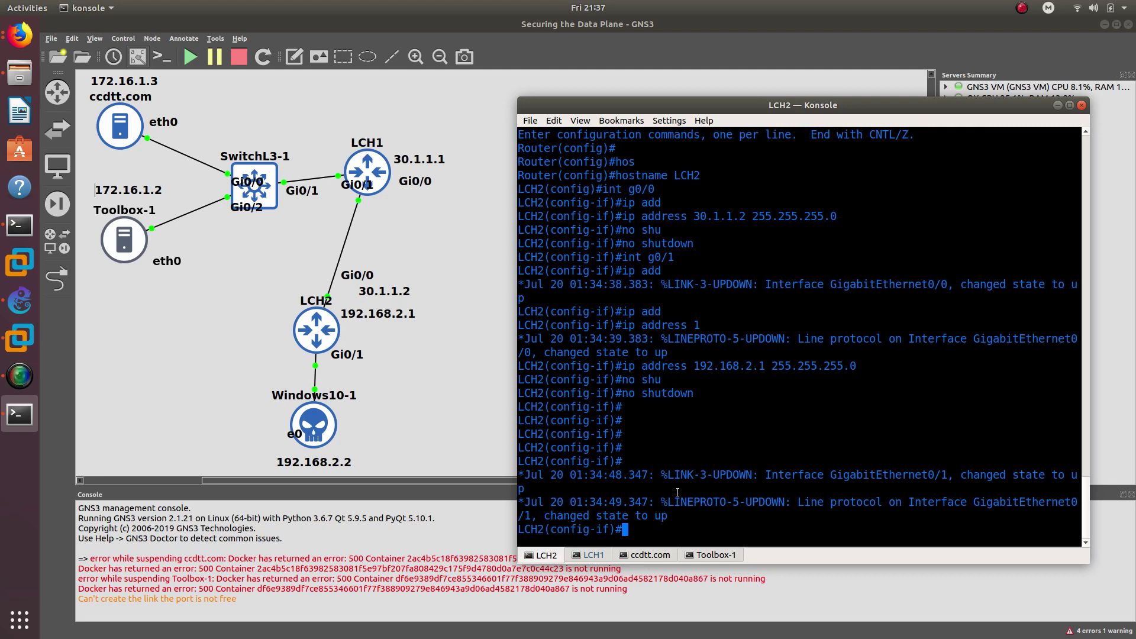
type("exit")
key("Return")
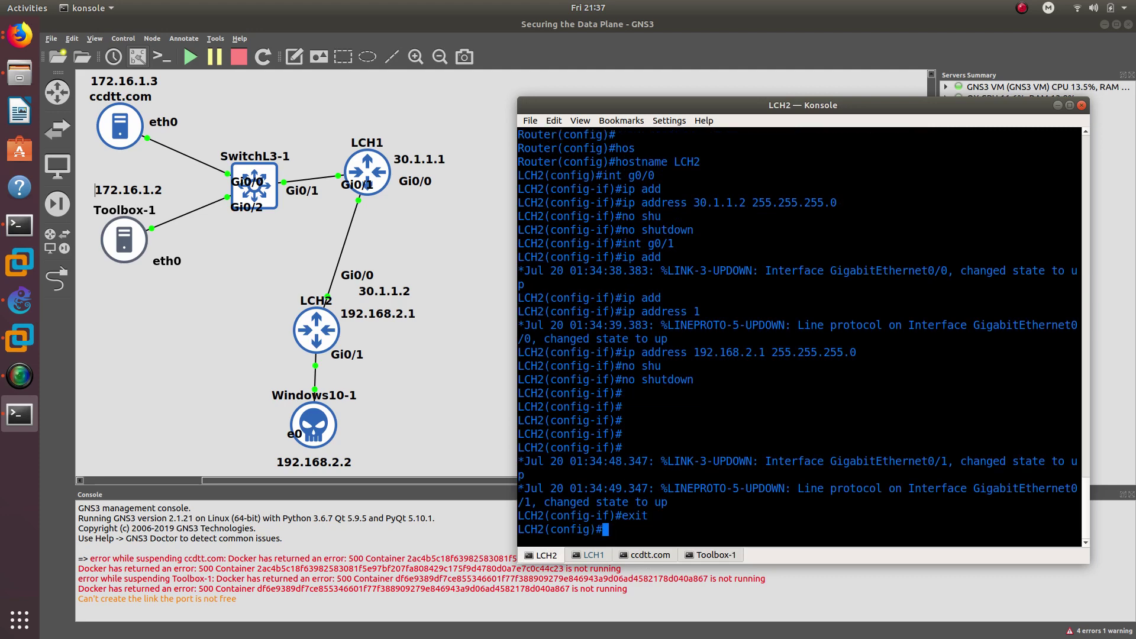
type("ip route 0.0.0.0 0.0.0.0")
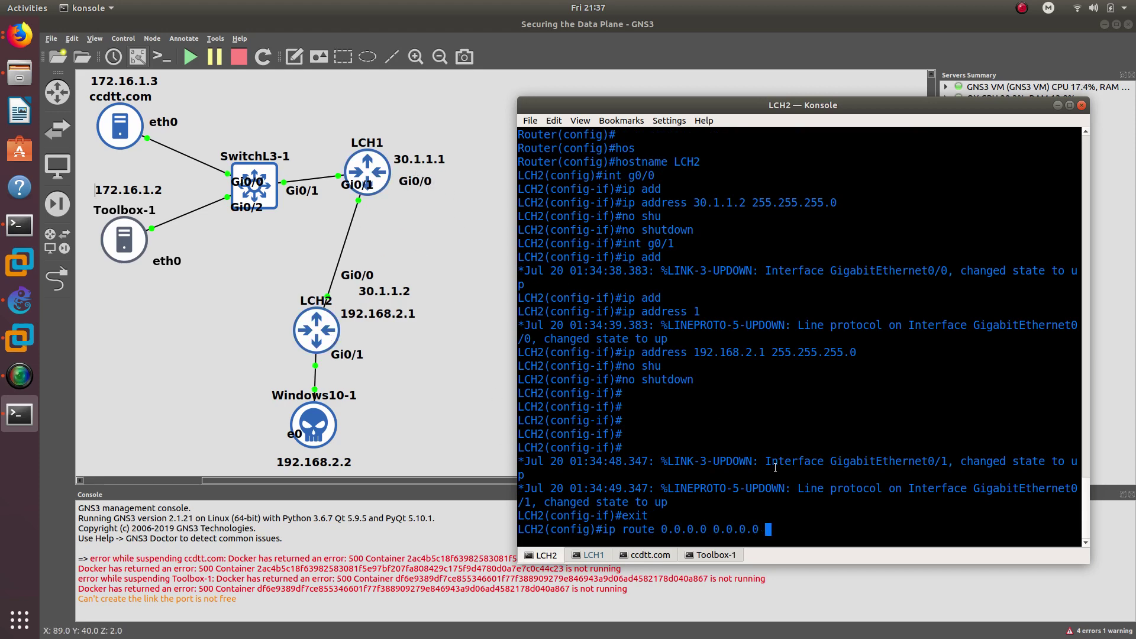
type("30.1.1.1")
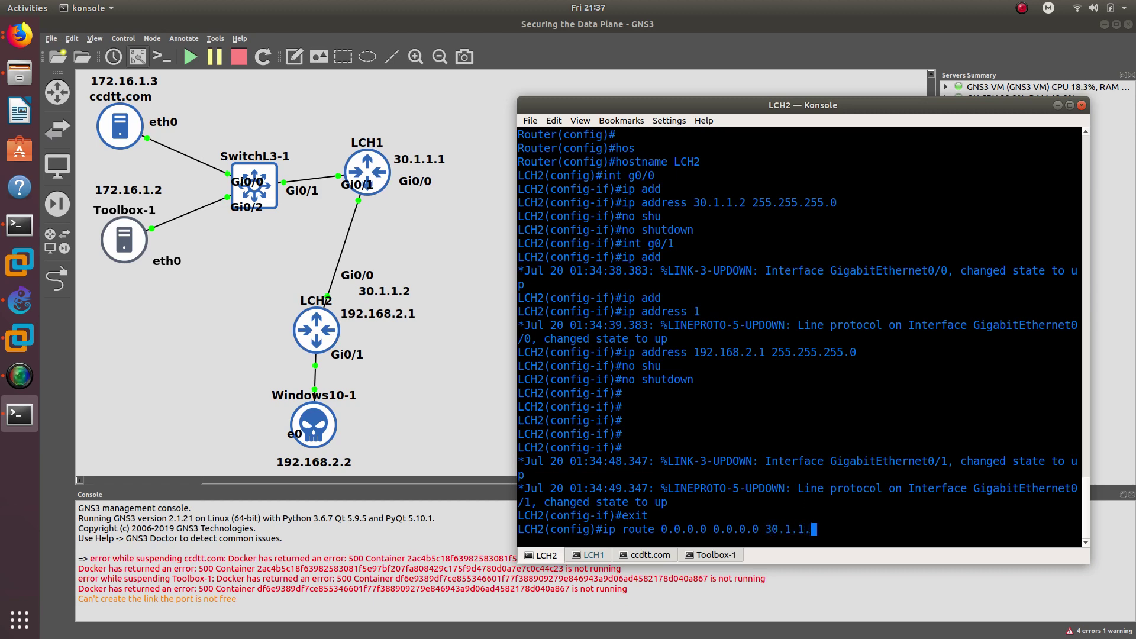
key("Return")
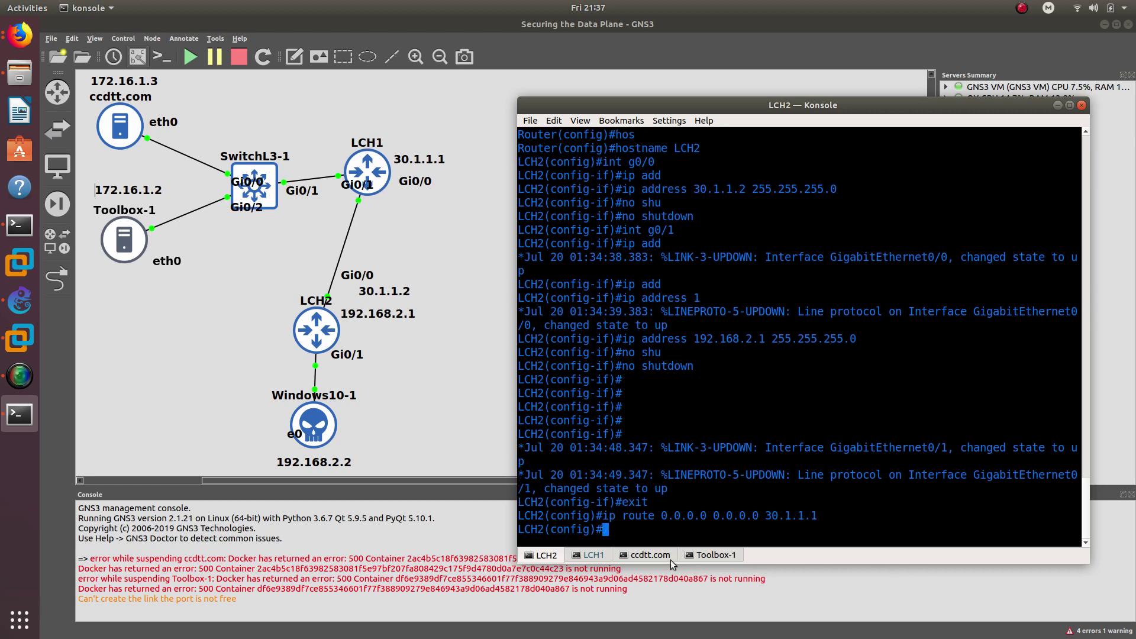
- On LCH1, add default route ip route 0.0.0.0 0.0.0.0 30.1.1.2
left_click(603, 558)
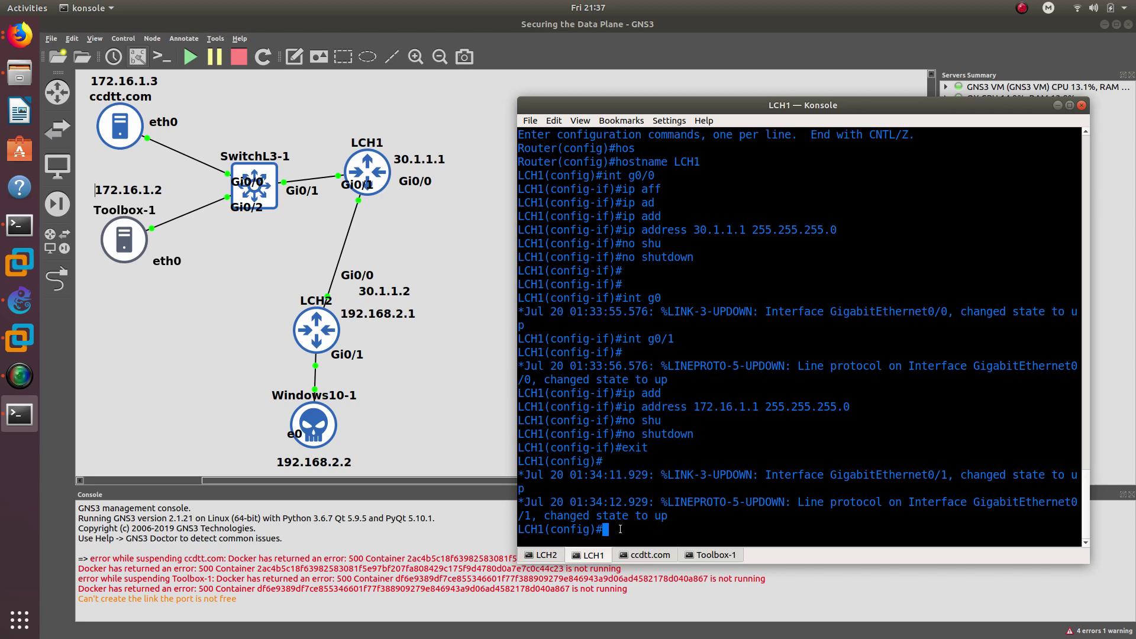
type("ip route")
key("Tab")
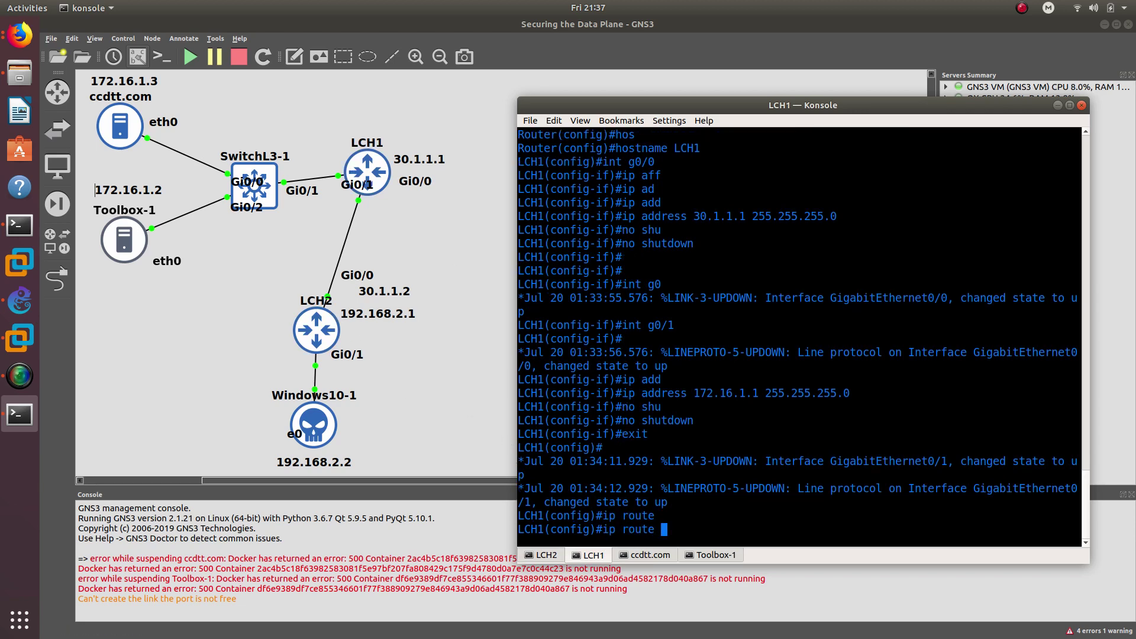
type("0.0.0.0 0.0.0.0")
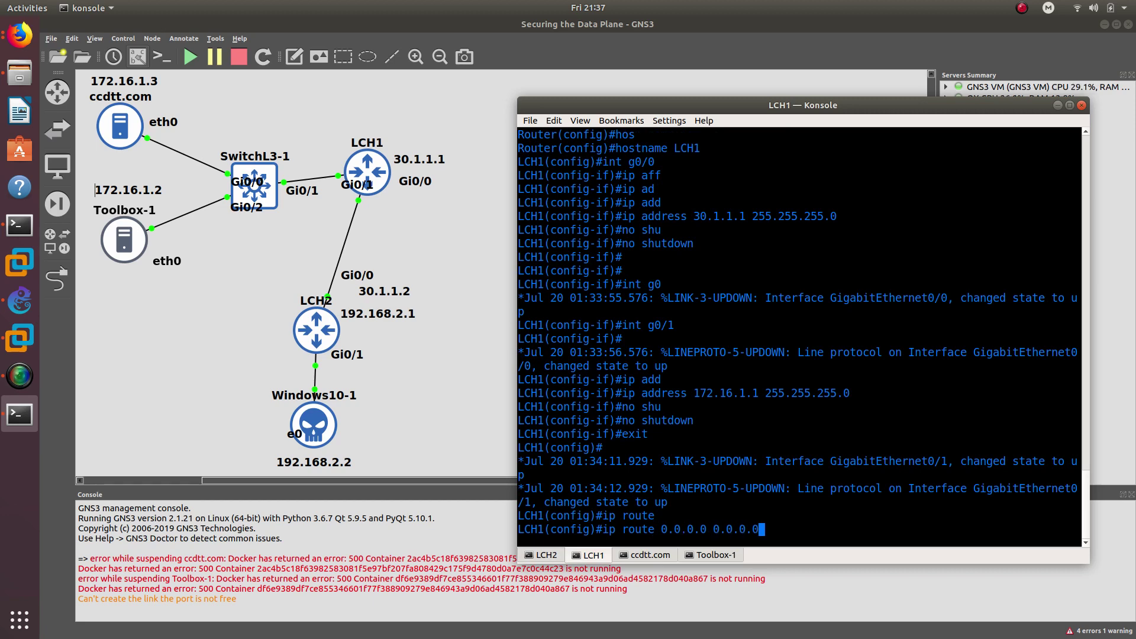
type(" 30.1.1.2")
key("Return")
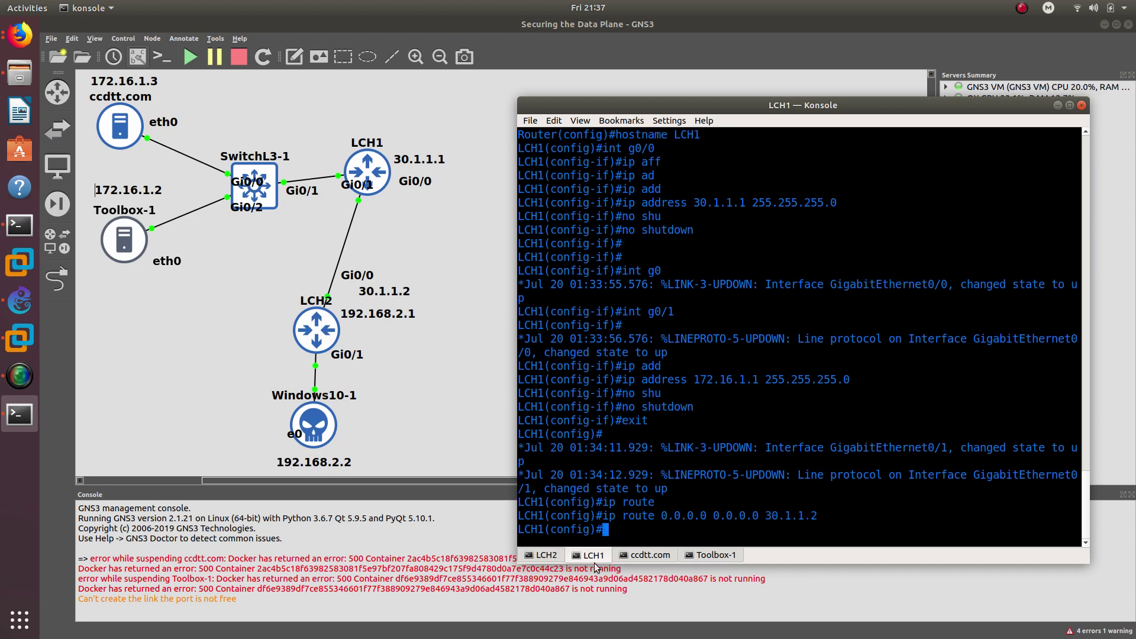
- Re-run the ping to 172.16.1.1 from the VM's Command Prompt, now succeeding
left_click(19, 337)
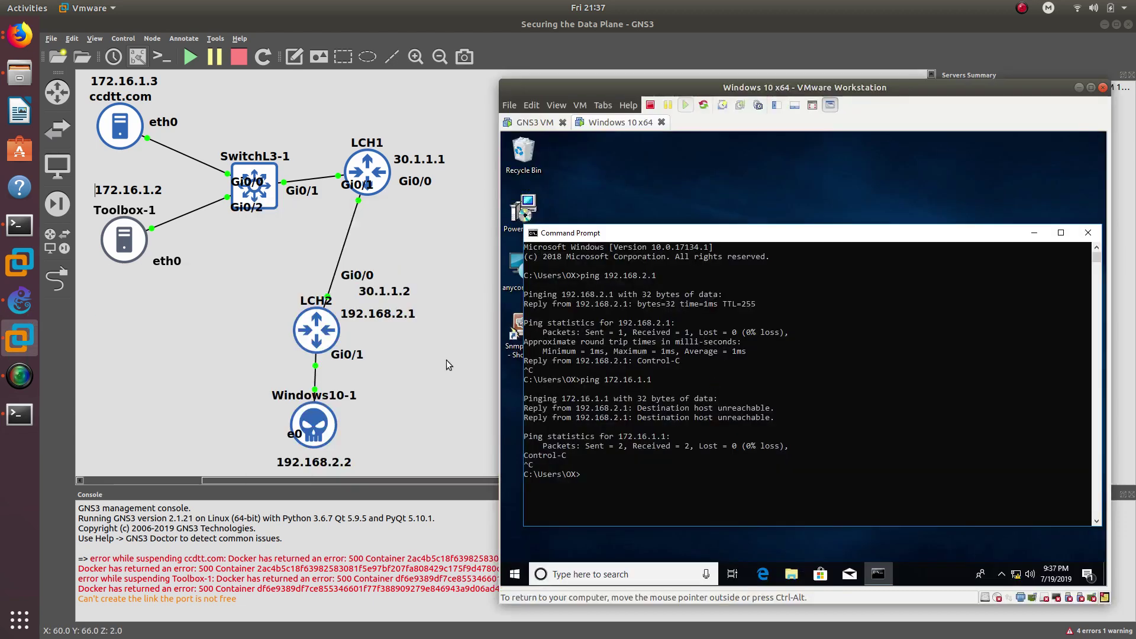
left_click(758, 447)
key("Up")
key("Return")
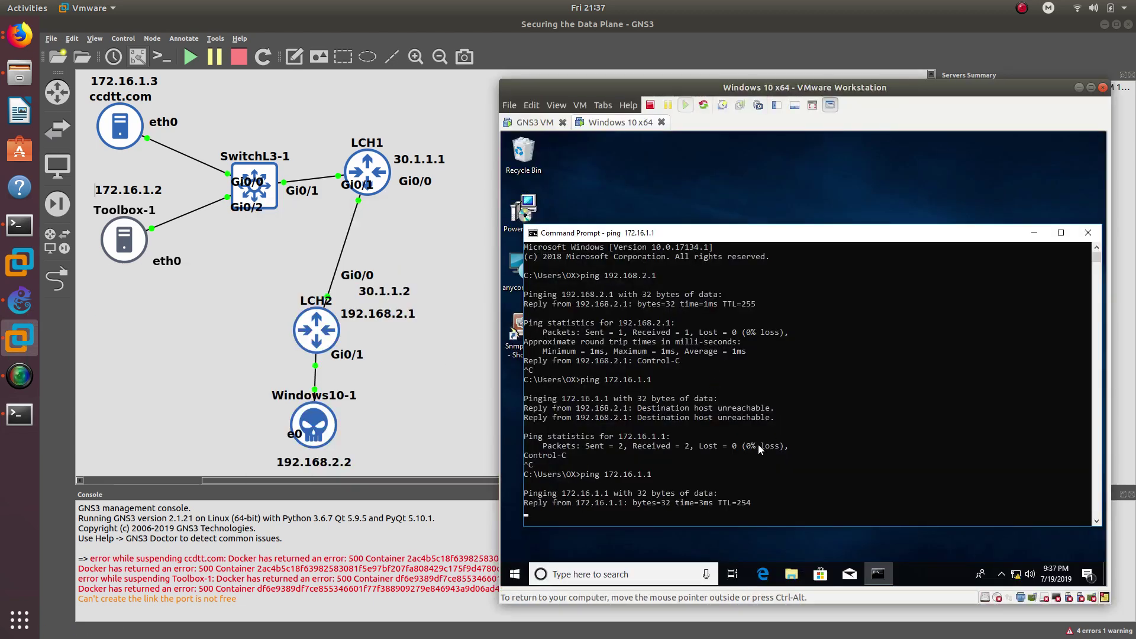
key("ctrl+c")
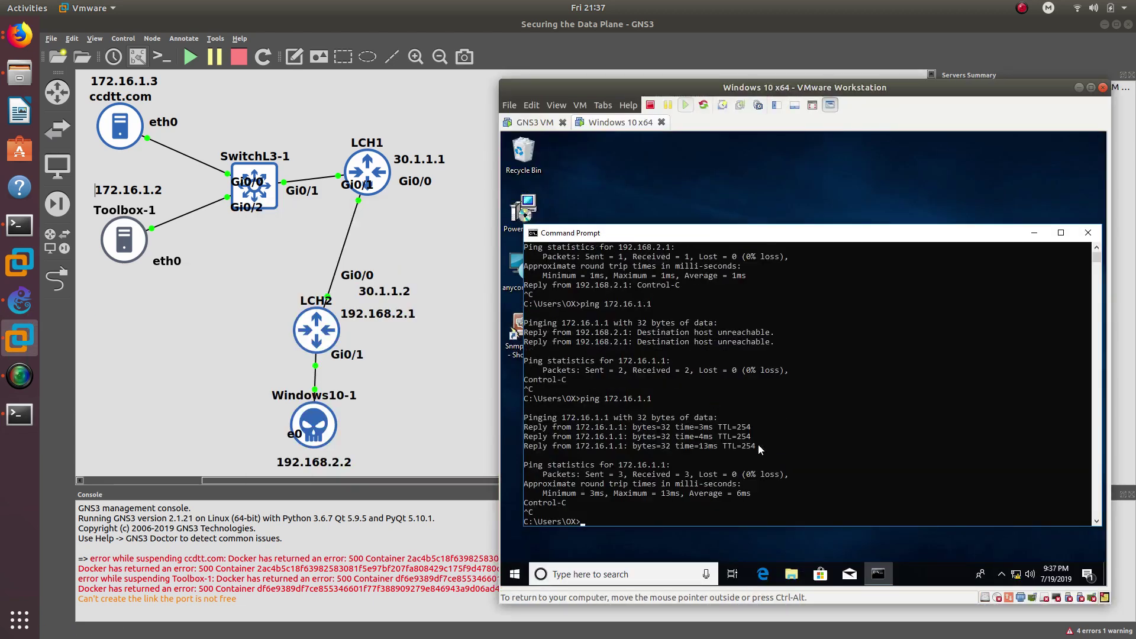
- Ping 172.16.1.2 and 172.16.1.3 with 0% loss, then close Command Prompt
key("Up")
key("BackSpace")
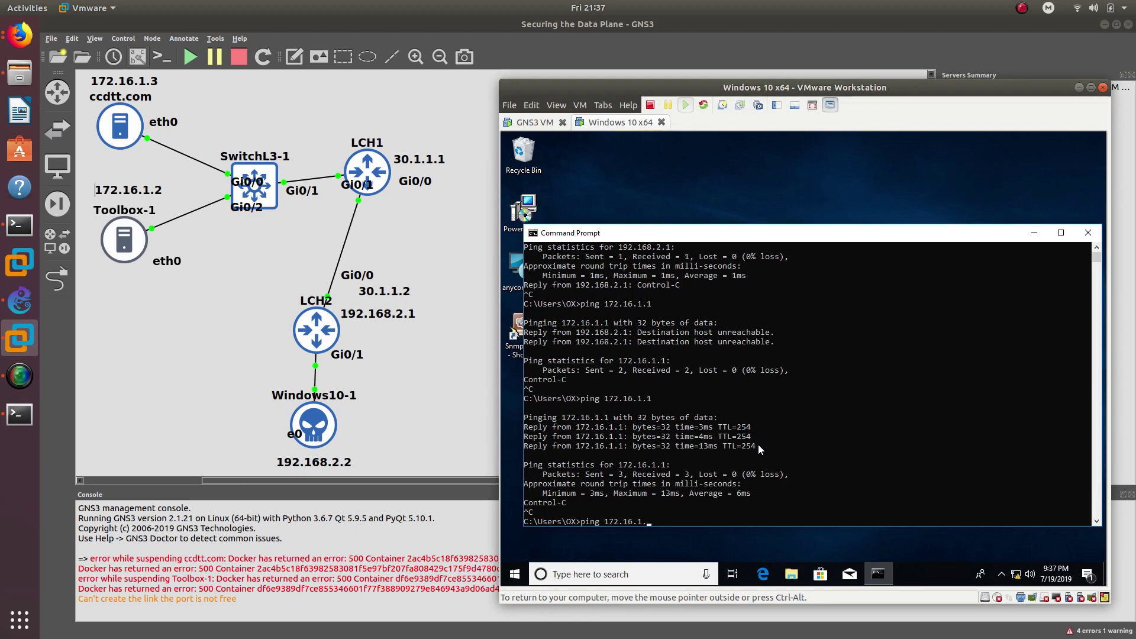
type("2")
key("Return")
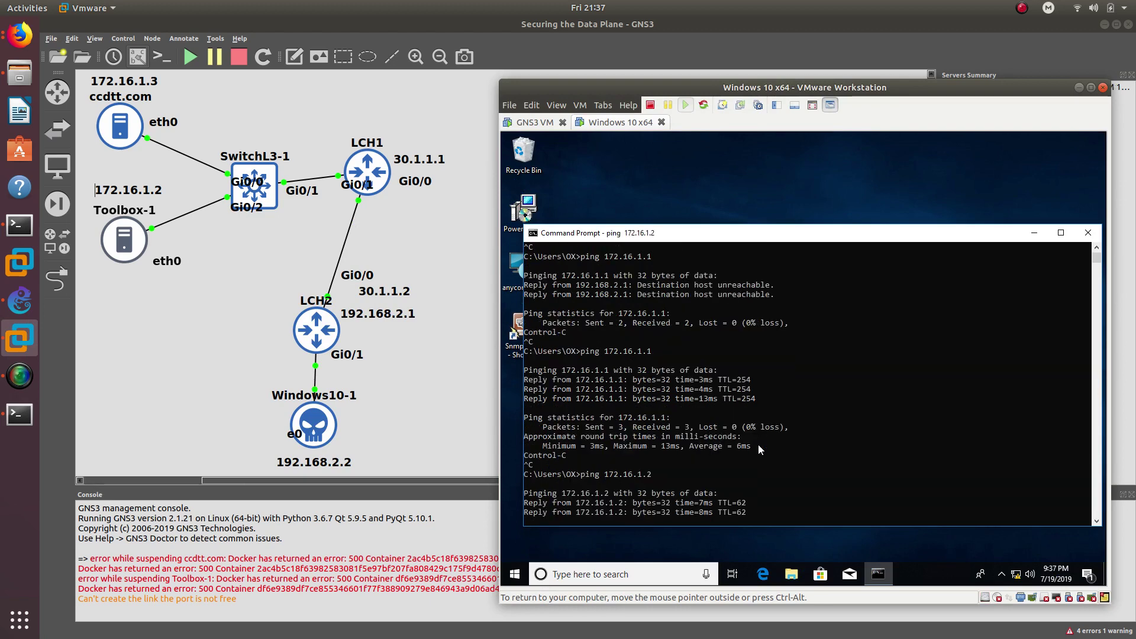
key("ctrl+c")
key("Up")
key("BackSpace")
type("3")
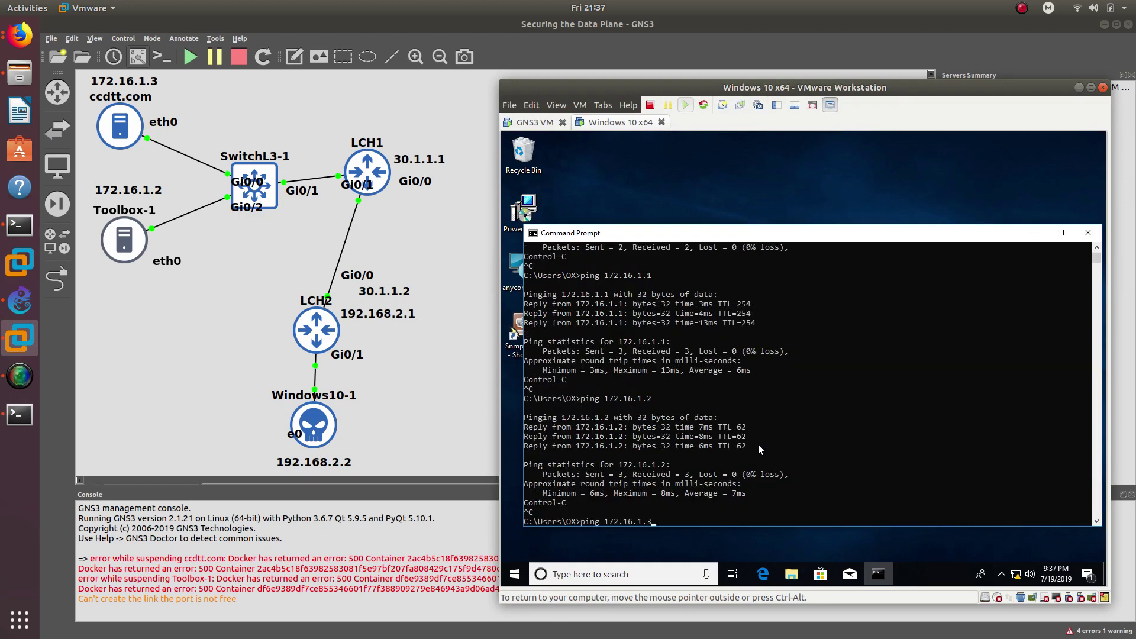
key("Return")
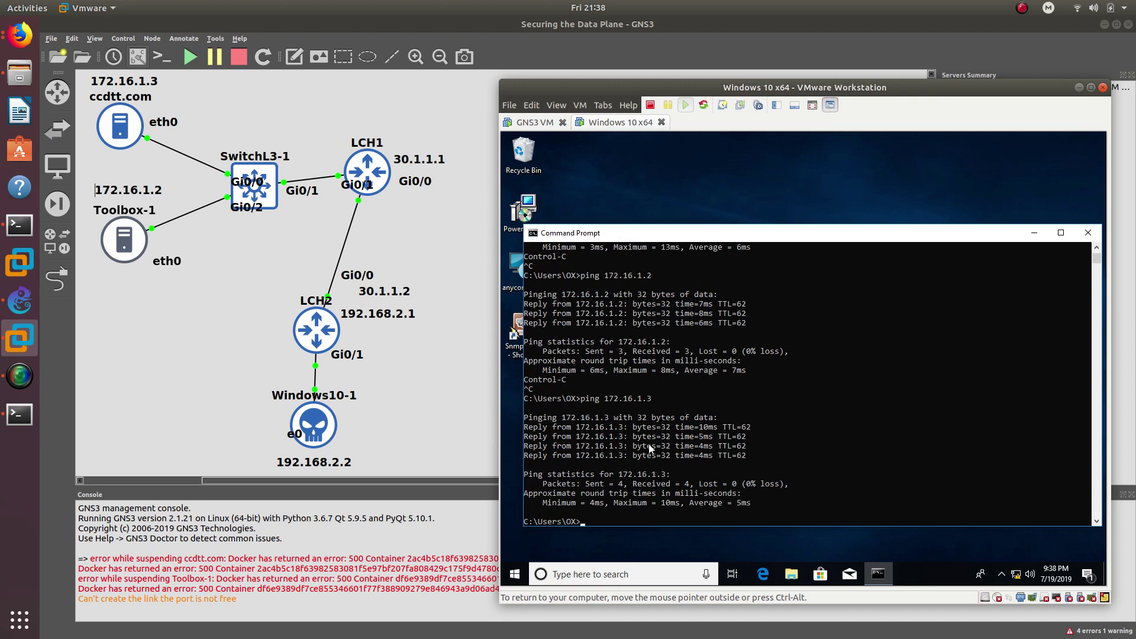
left_click(1088, 235)
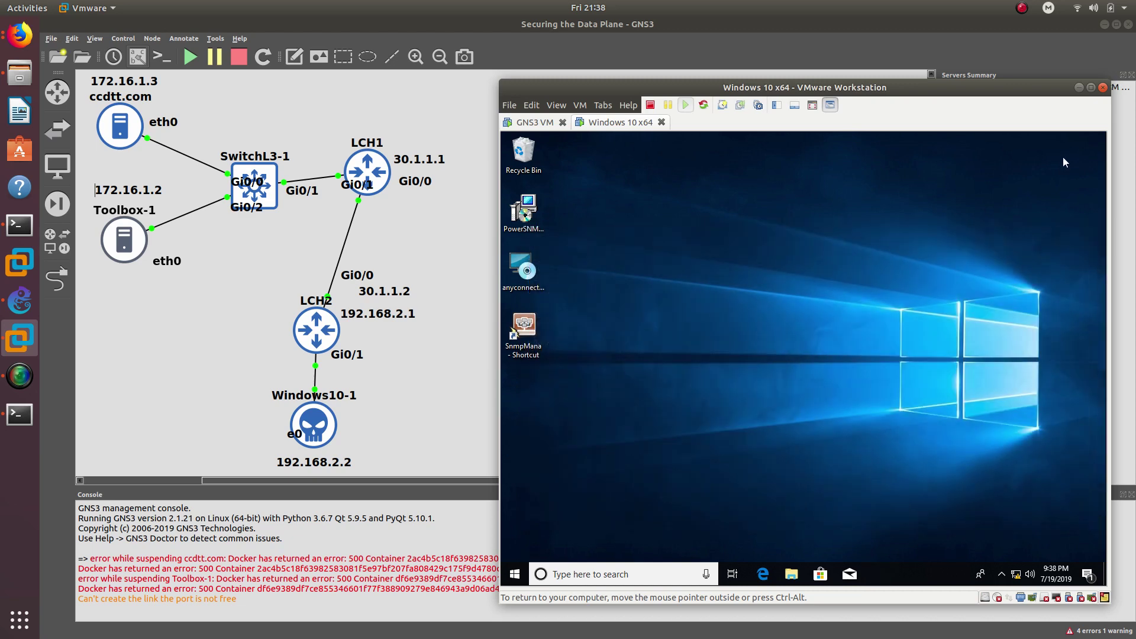
- Minimise VMware and move the LCH1 Konsole window up and left, refocusing its terminal
left_click(1079, 87)
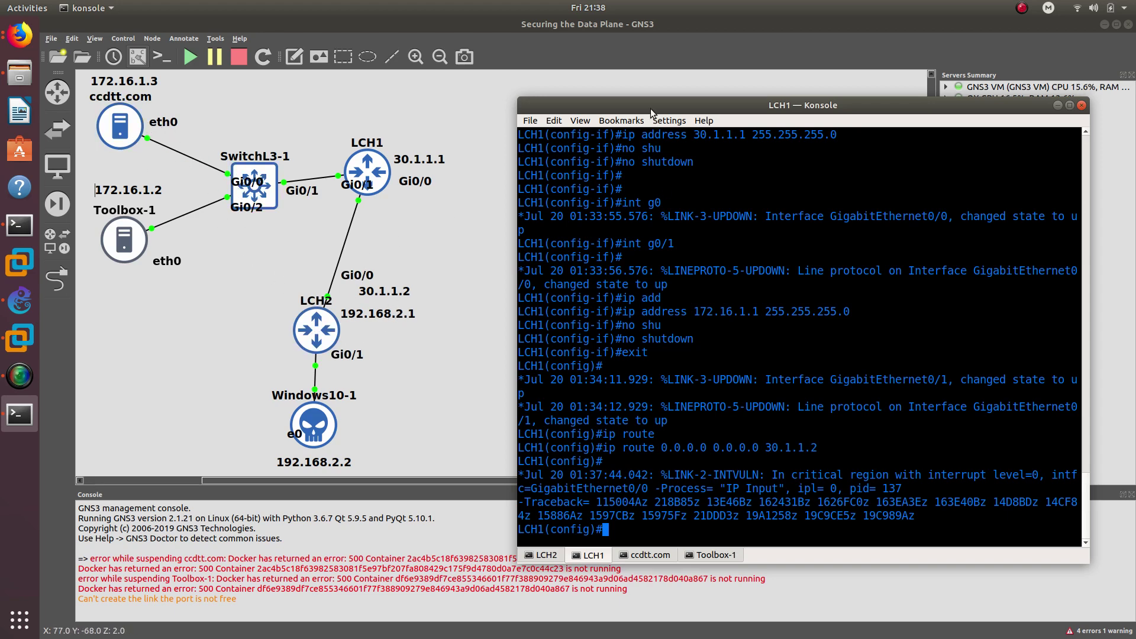
left_click_drag(650, 110, 622, 84)
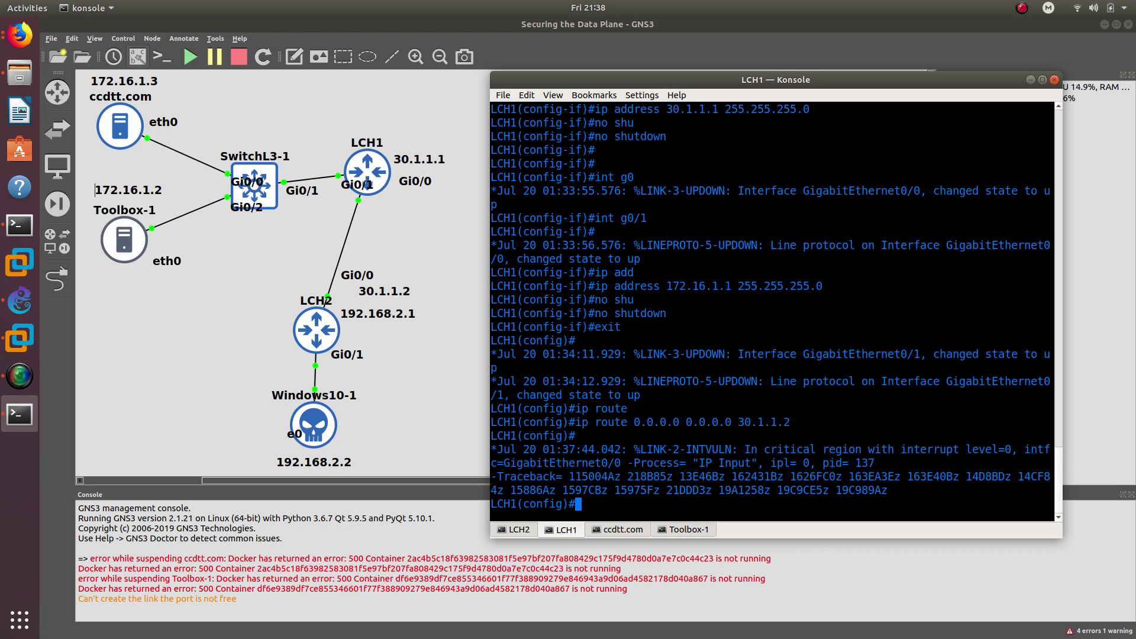
key("alt+Tab")
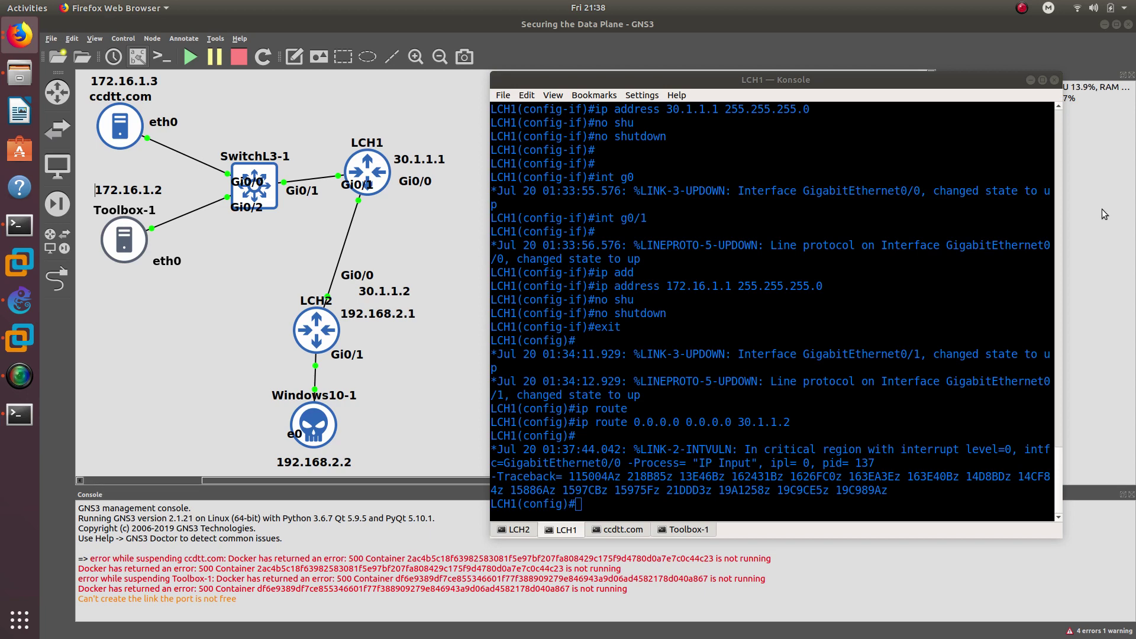
left_click(607, 490)
- On LCH1, create extended access list TOLCH2
type("ip acc")
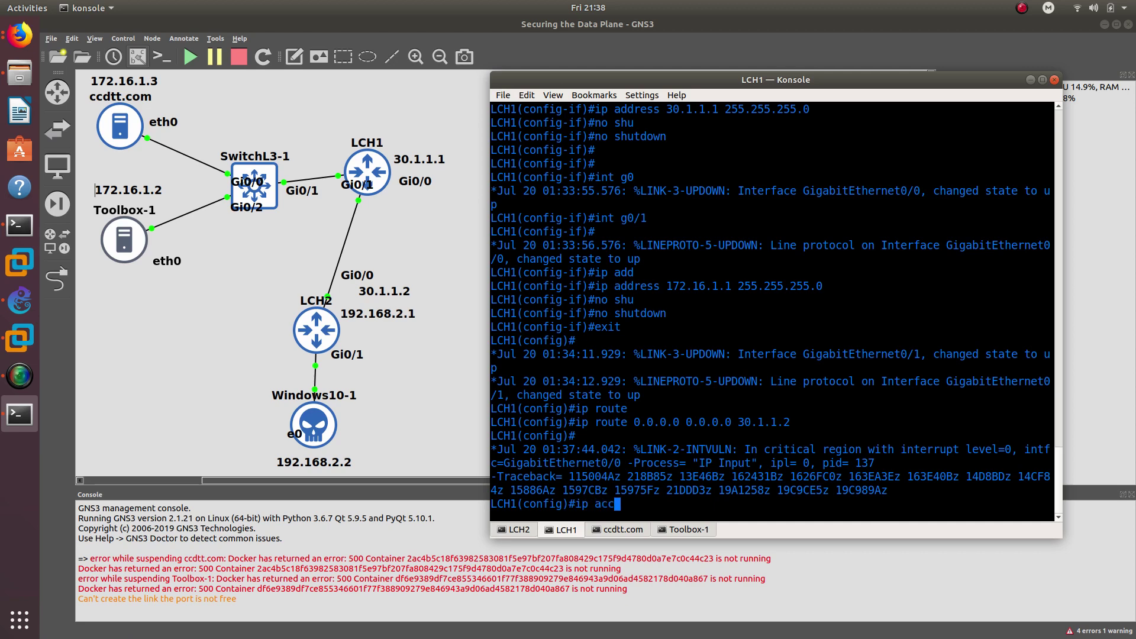
key("Tab")
type("es")
key("Tab")
type("s-list ")
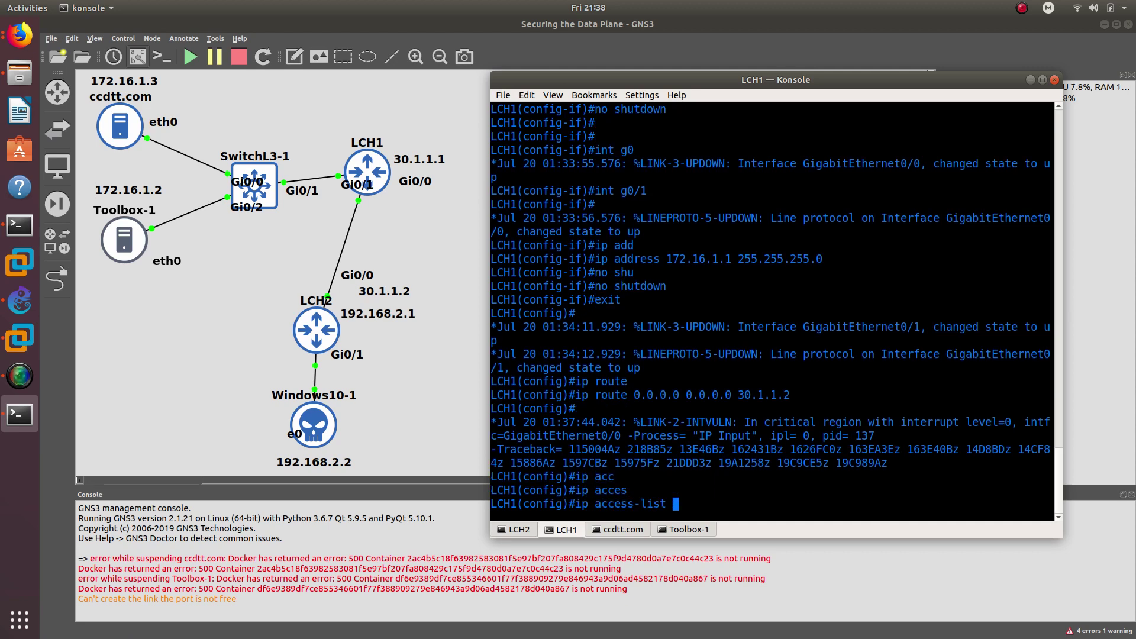
type("ext")
key("Tab")
type("TO")
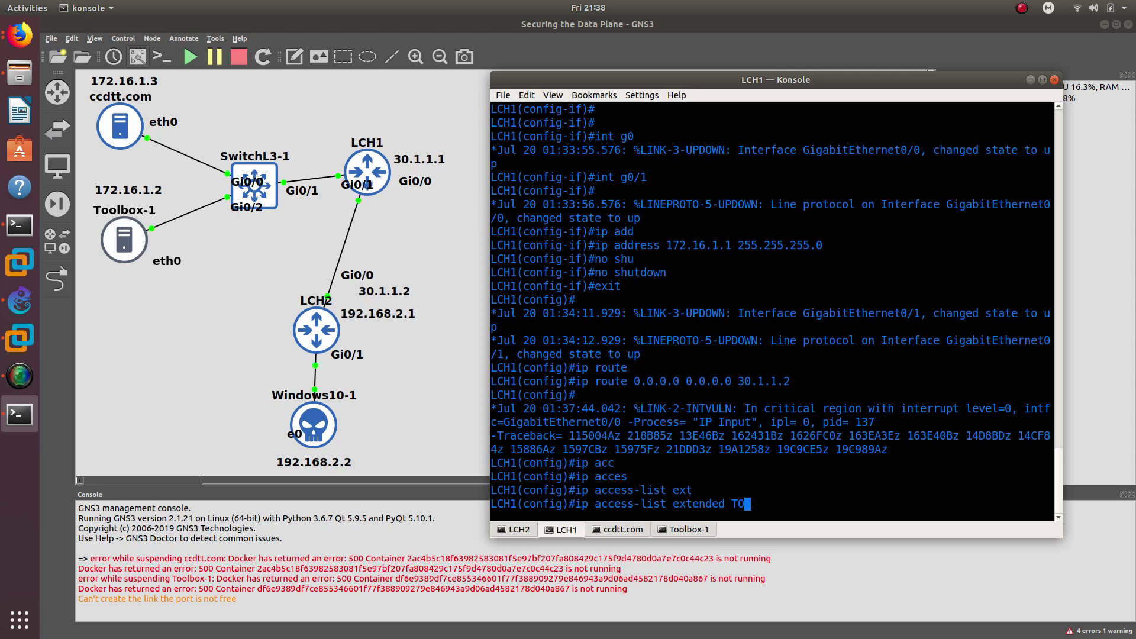
type("LCH2")
key("Return")
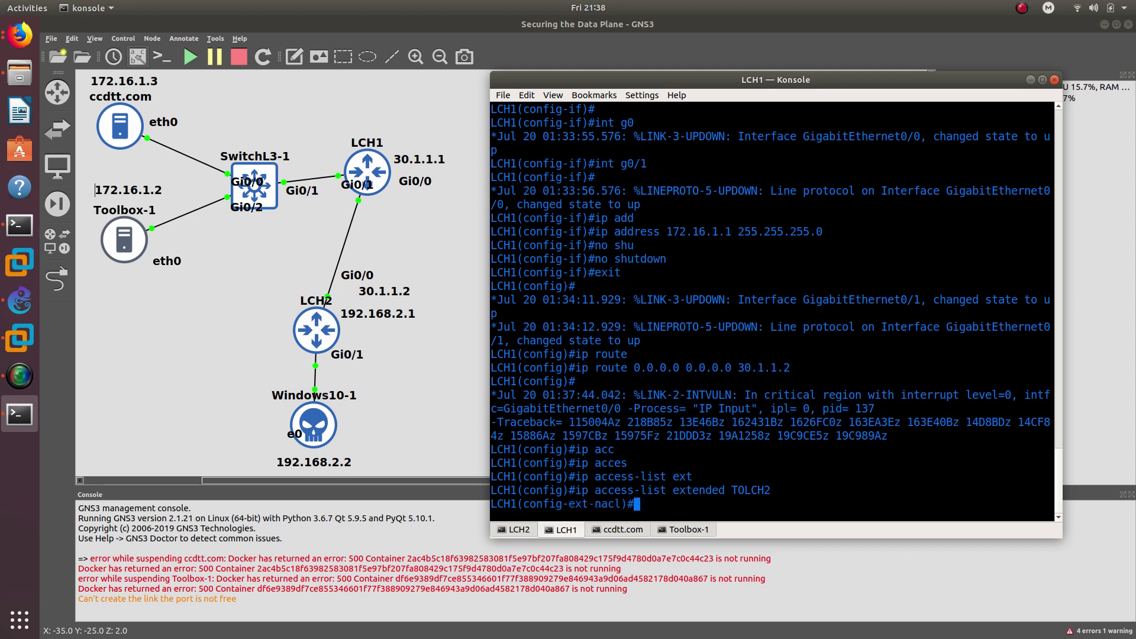
- Add rule permit ip 172.16.1.0 0.0.0.255 192.168.2.0 0.0.0.255 and exit the list
type("per")
key("Tab")
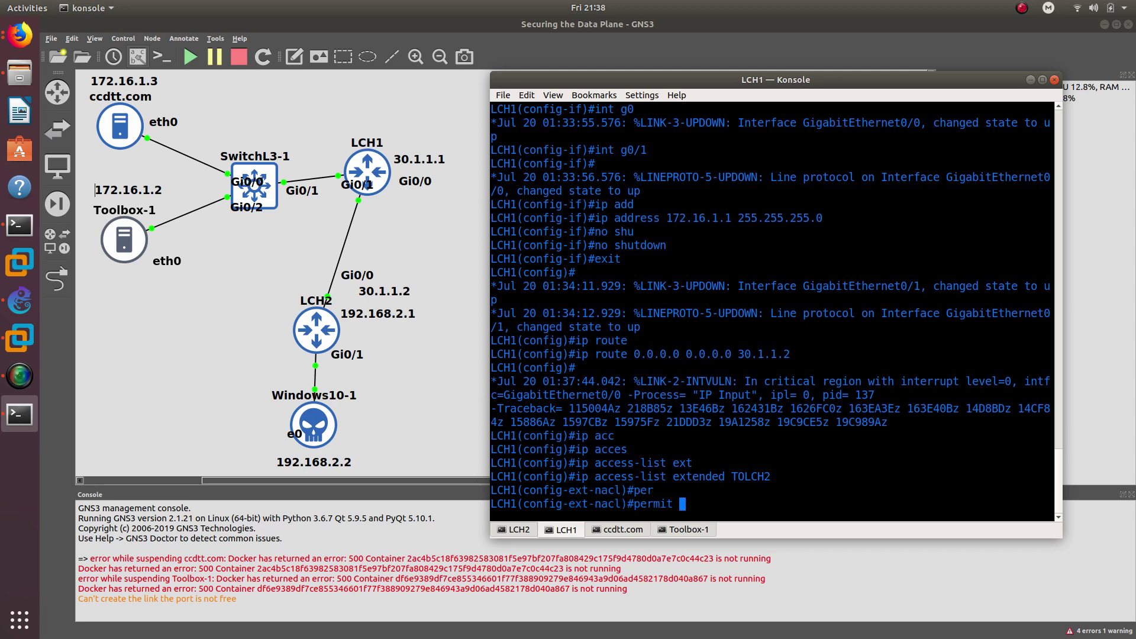
type("ip 172.16.1.0 0.0.0.255")
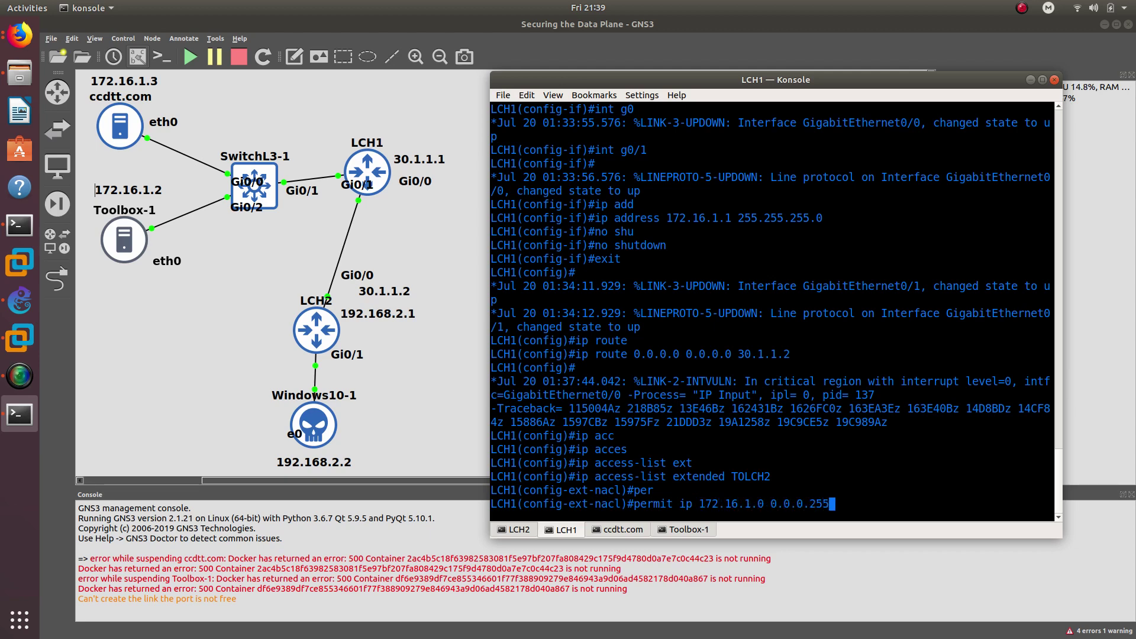
type(" 192.168.2.0 0.0.0.255")
key("Return")
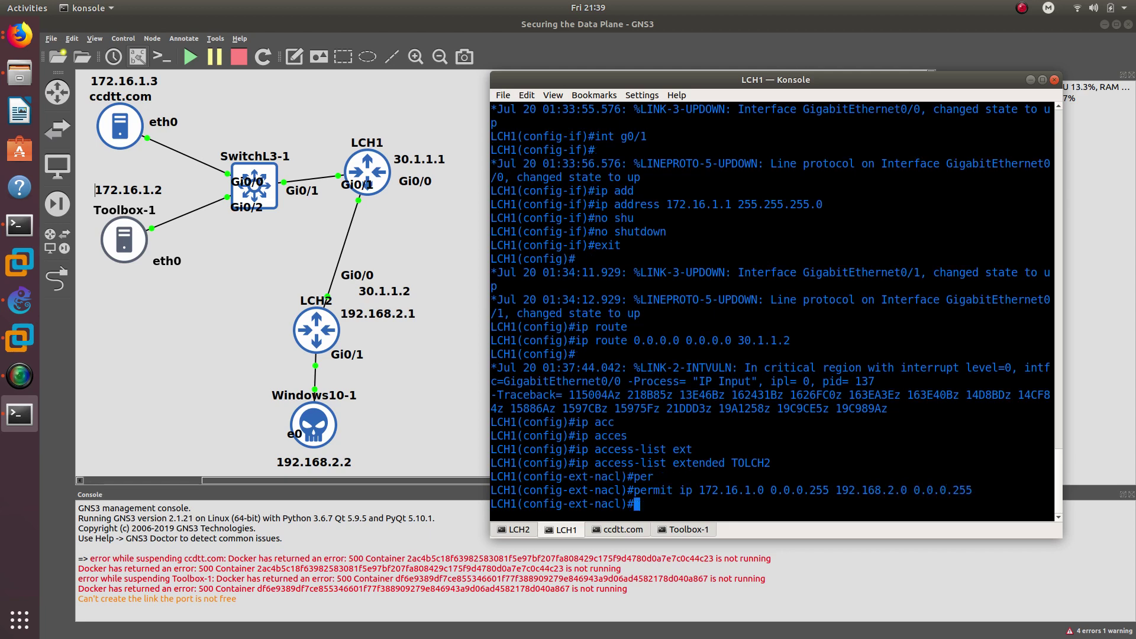
type("exit")
key("Return")
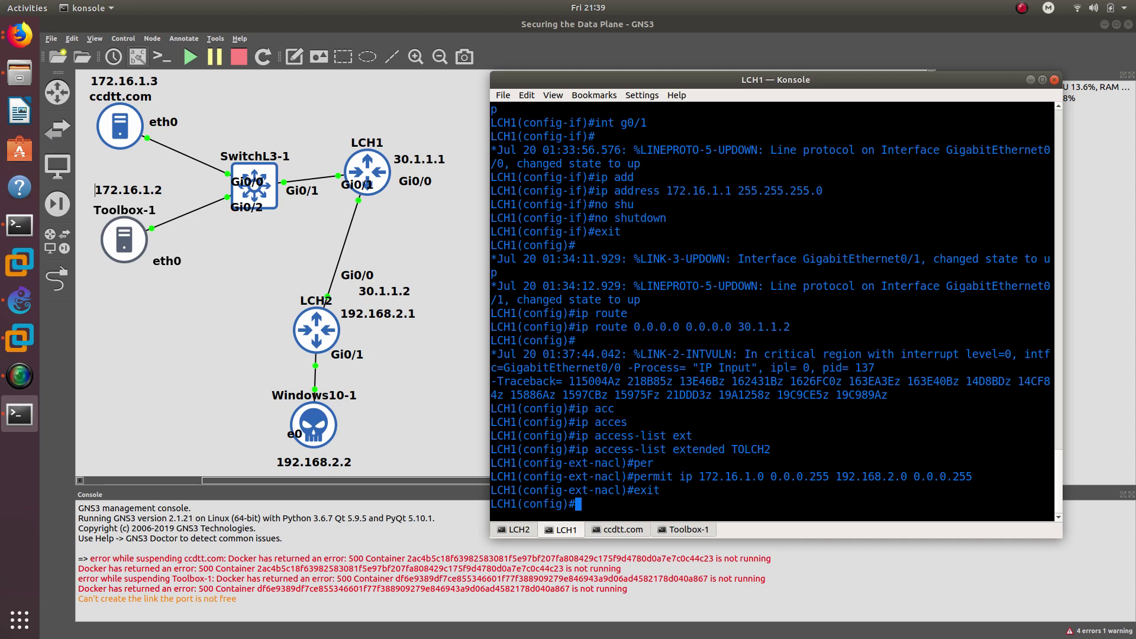
type("cryp")
key("Tab")
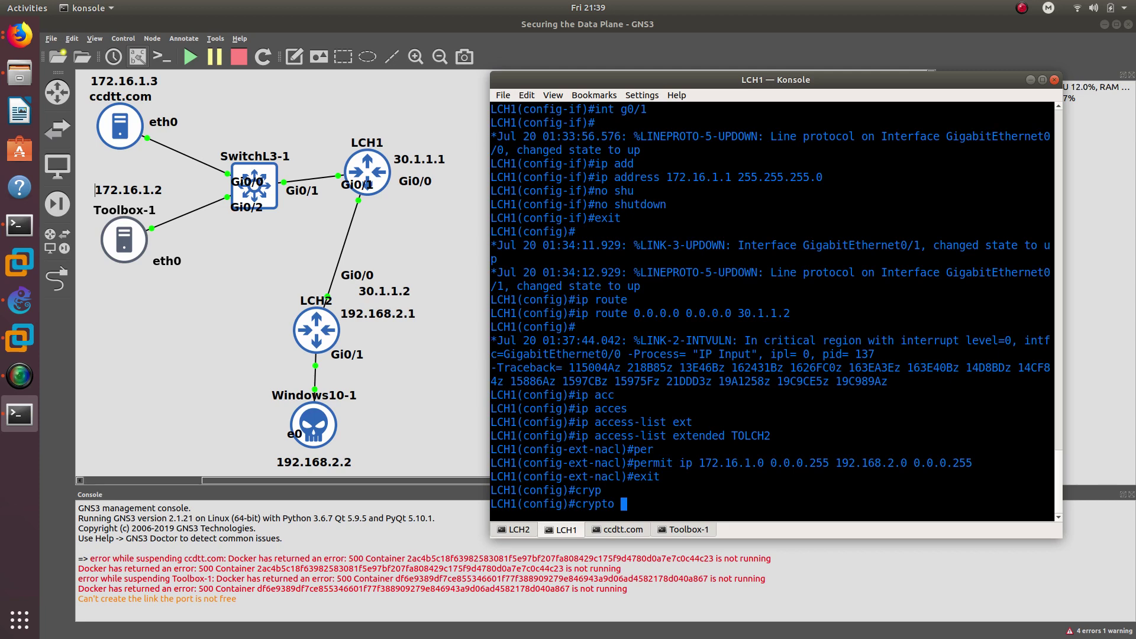
- Create IPsec transform set STRONG with esp-sha-hmac and esp-aes 256
type("ipse")
key("Tab")
type("tra")
key("Tab")
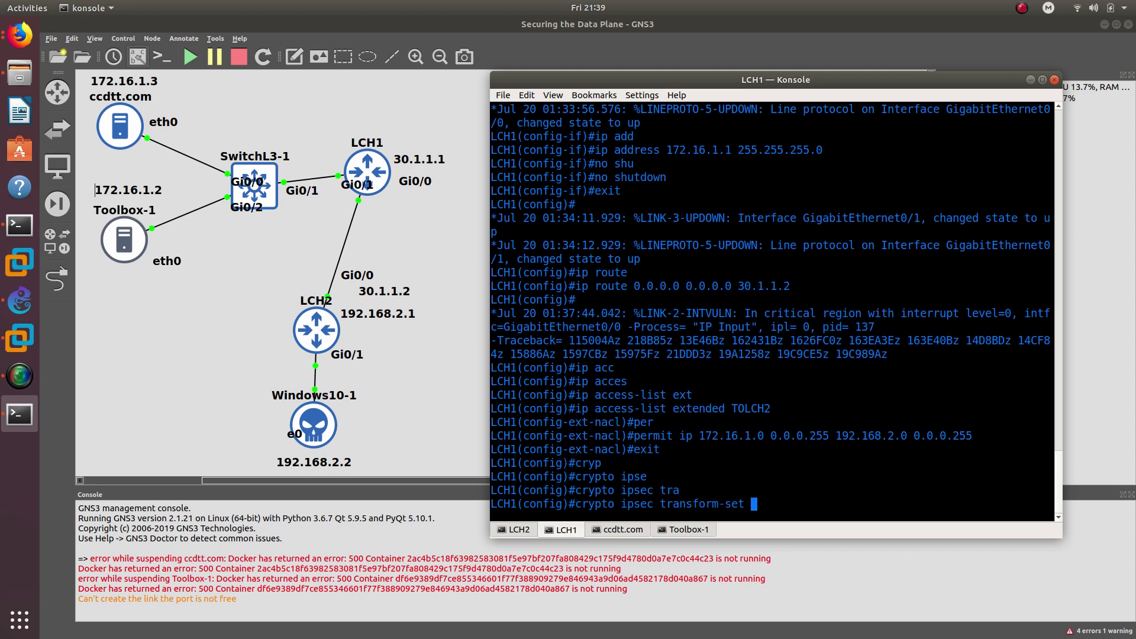
type("STRONG es")
key("Tab")
type("sh")
key("Tab")
type("a")
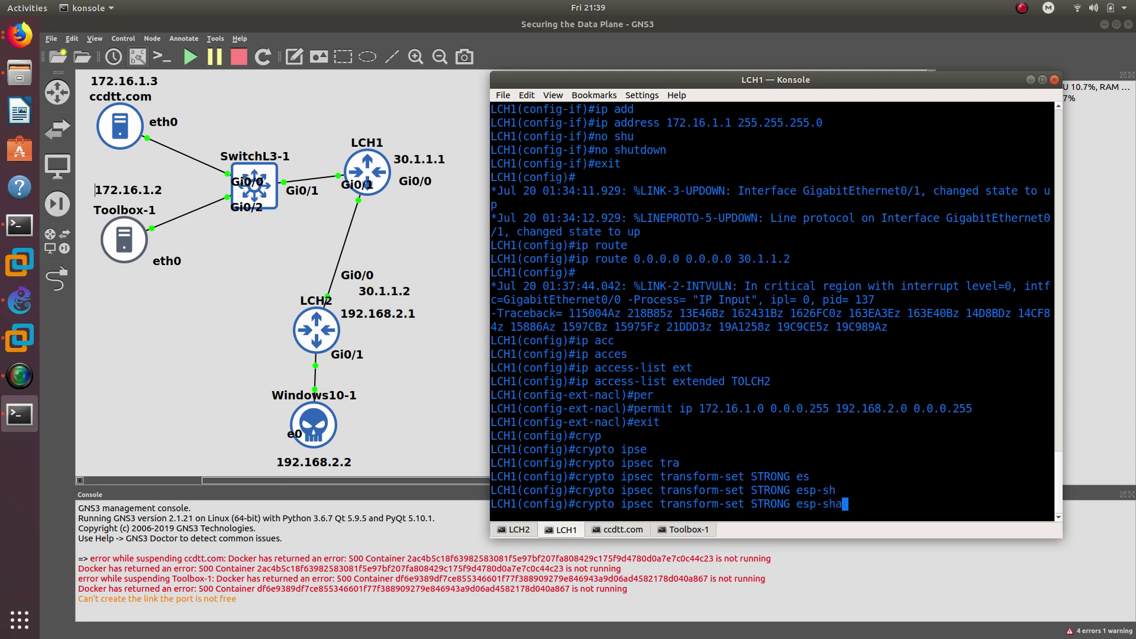
type("-h")
key("Tab")
type("esp")
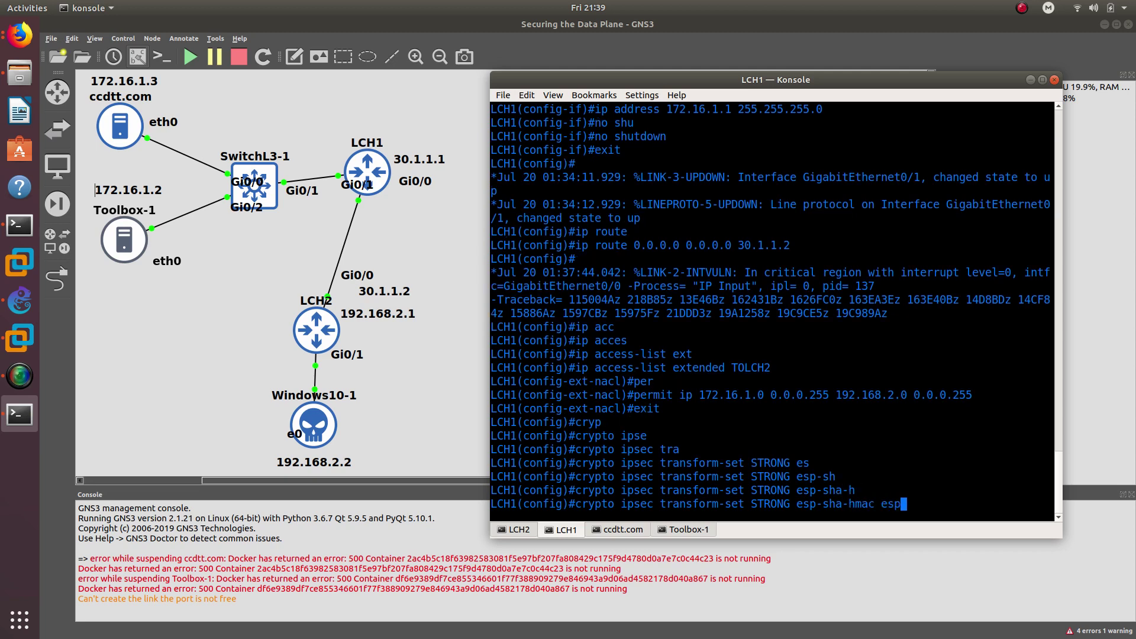
key("Tab")
type("ae")
key("Tab")
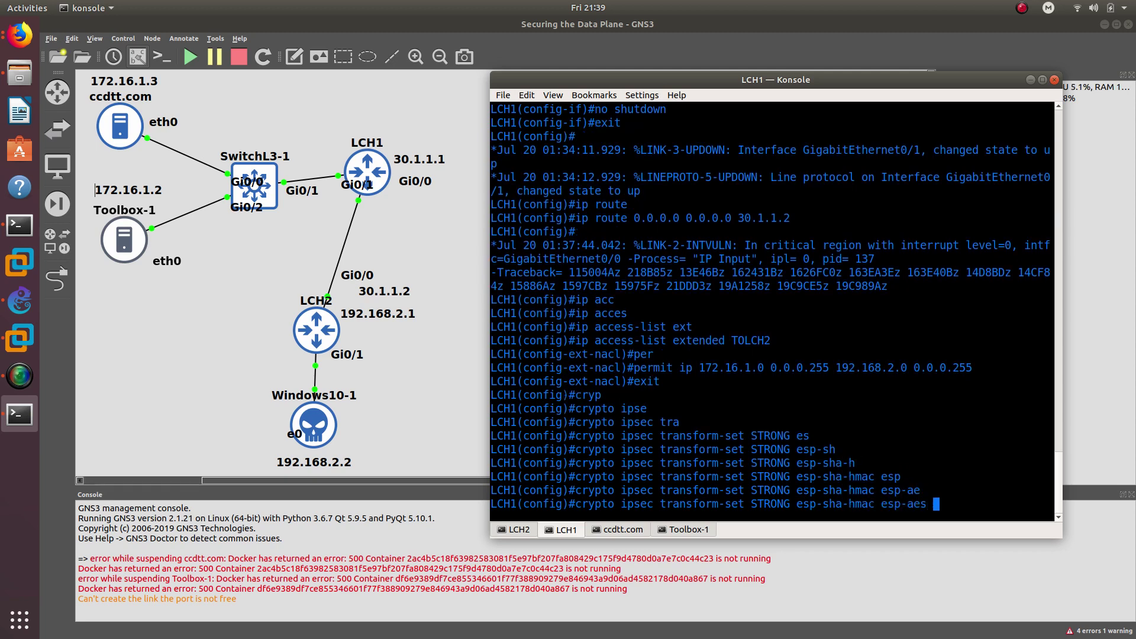
type("256")
key("Return")
- Set transform set STRONG to tunnel mode and exit its configuration
type("mode tunnel")
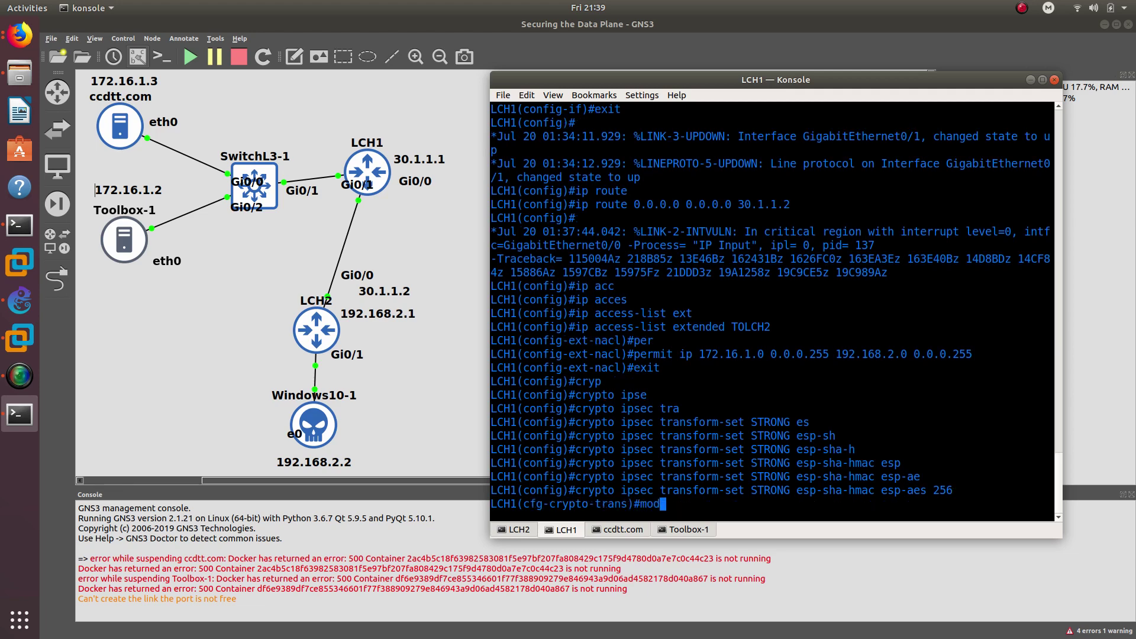
key("Return")
type("exit")
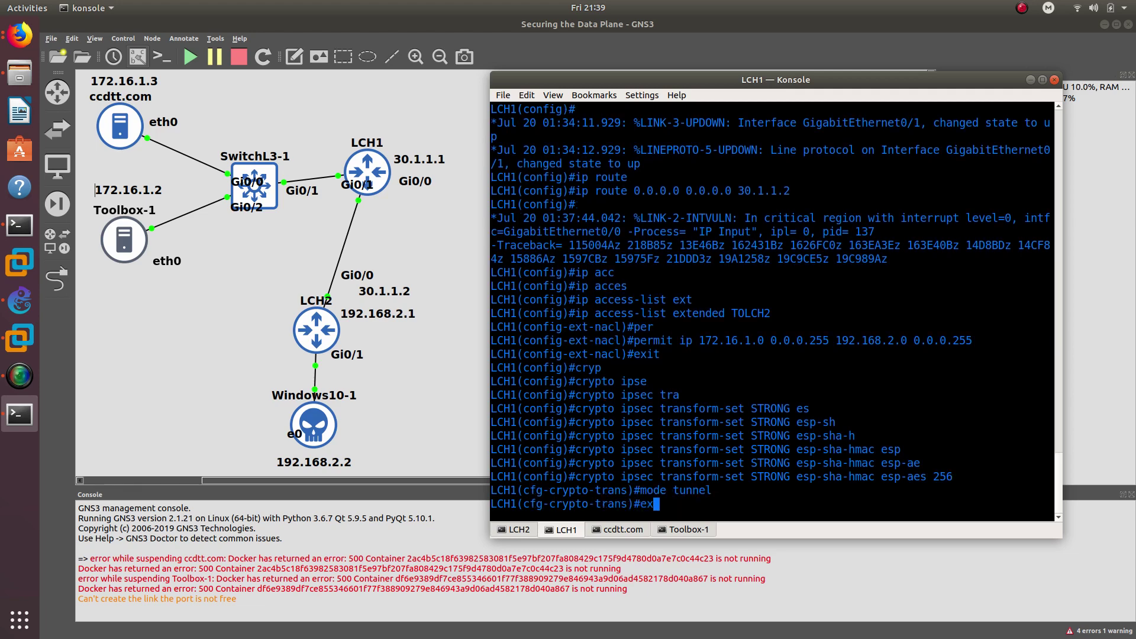
key("Return")
type("c")
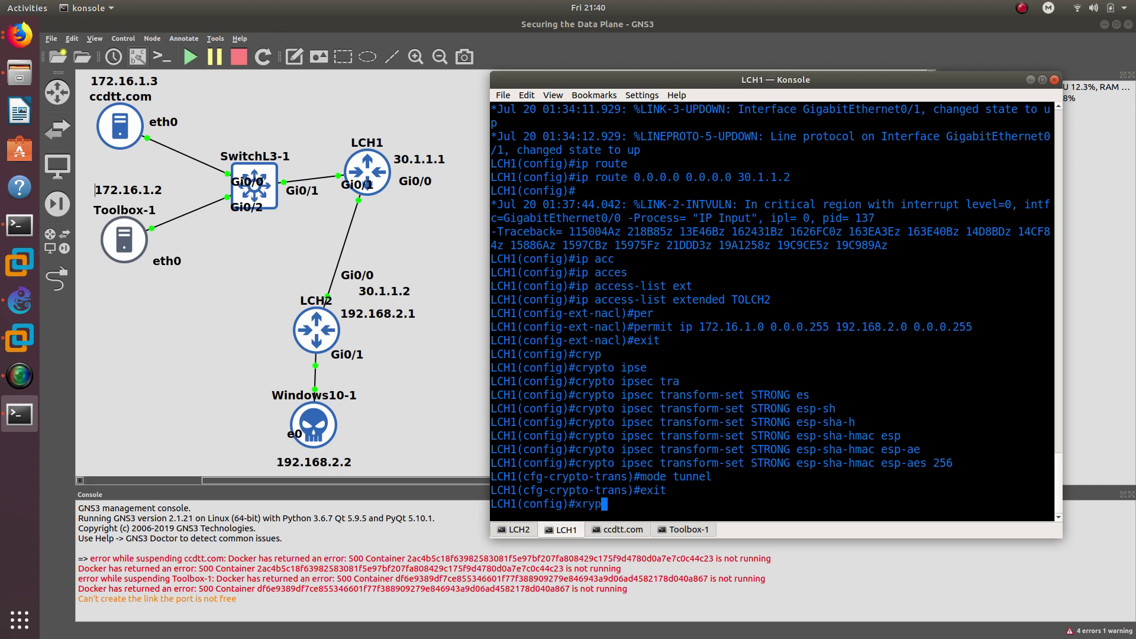
type("rypto m")
- Create crypto map LCH1TOCLH2 entry 1 as ipsec-isakmp
key("BackSpace")
type("mao")
key("Tab")
key("BackSpace")
type("p")
key("Tab")
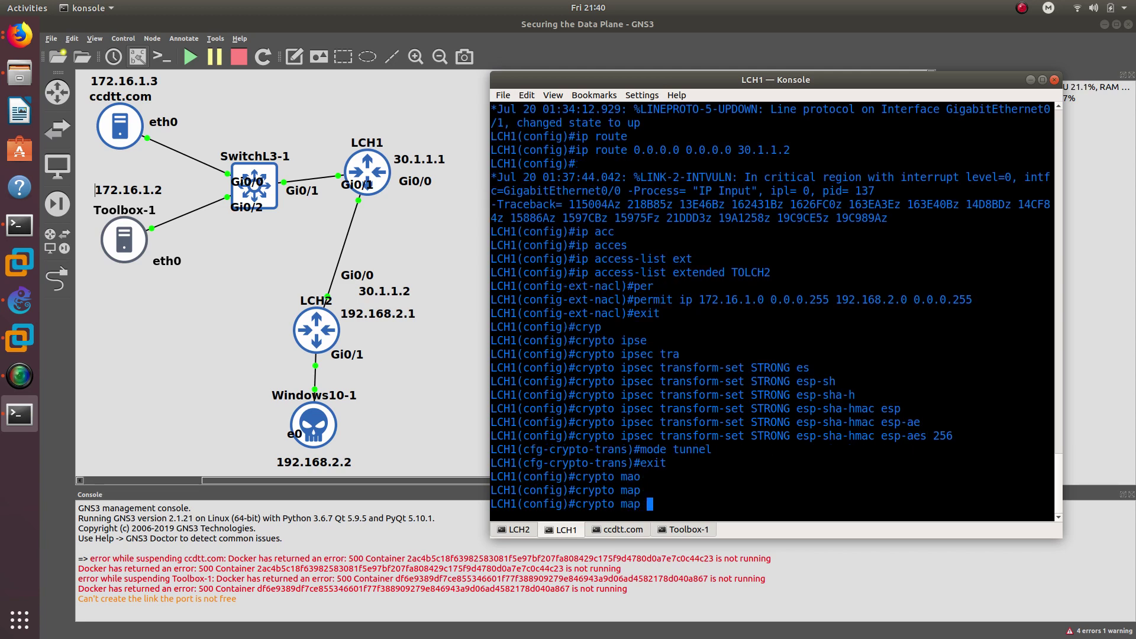
type("LCH")
type("1TO")
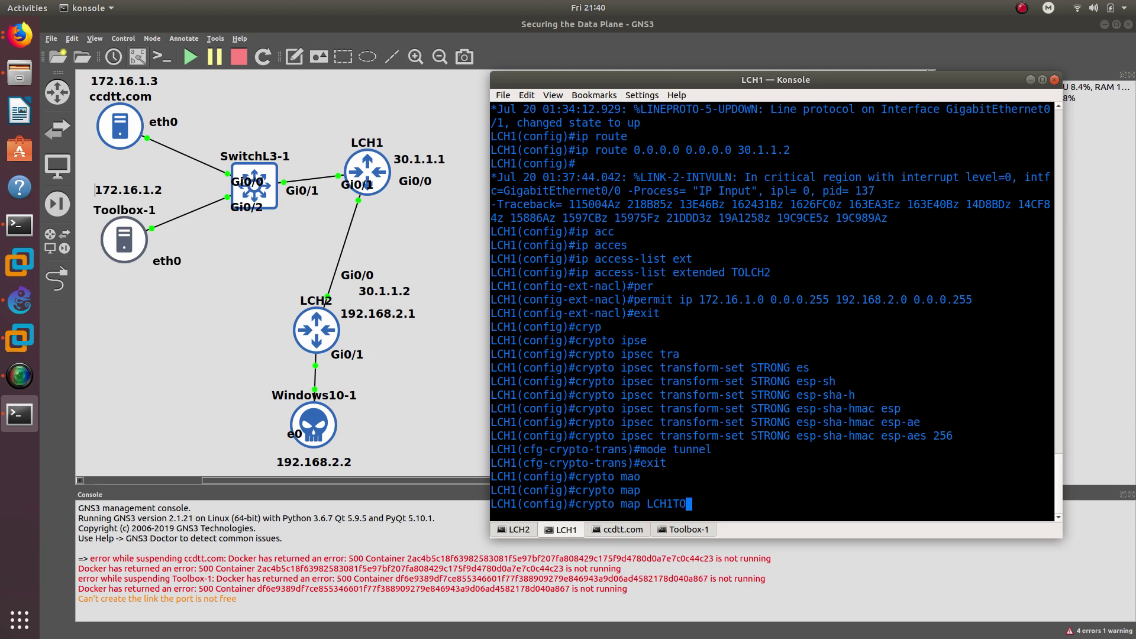
type("CLH2 1 ip")
key("Tab")
type("is")
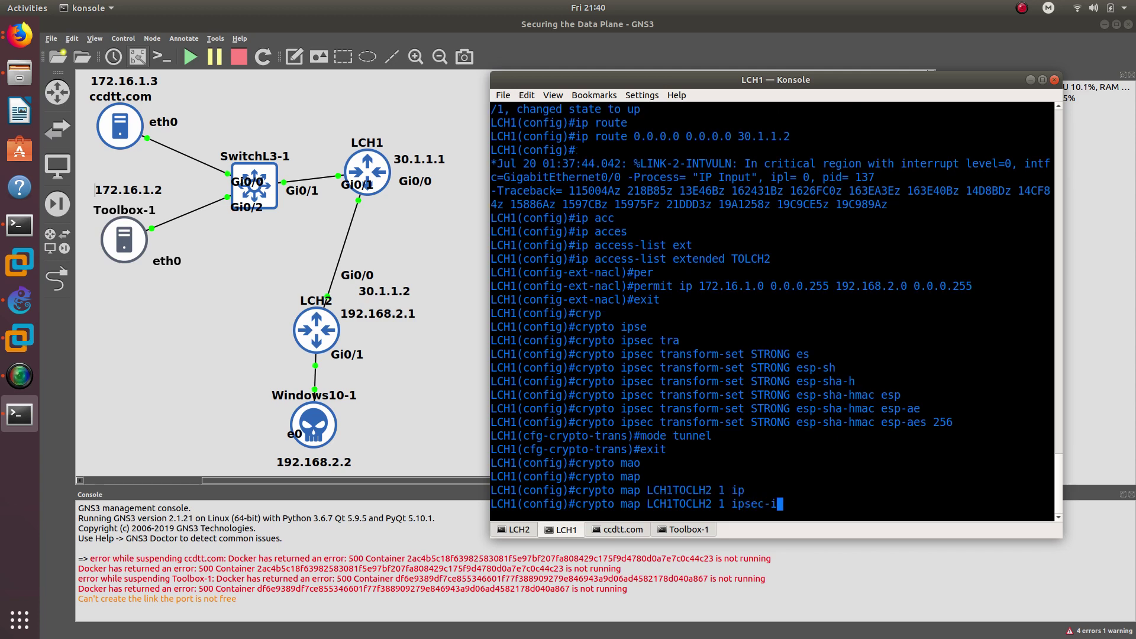
key("Tab")
key("Return")
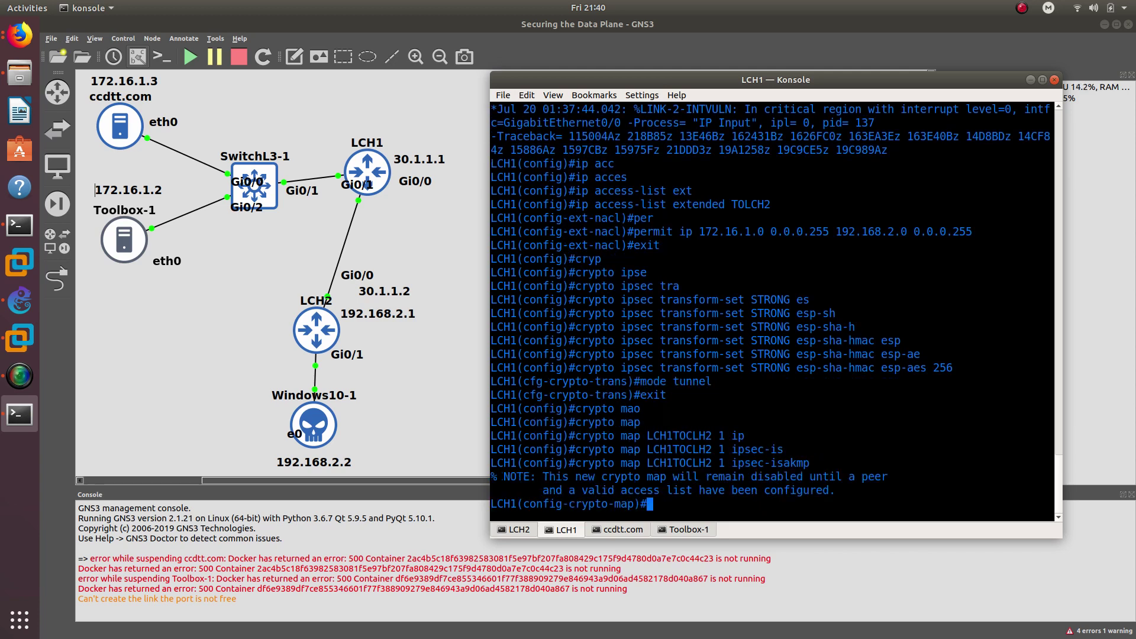
key("Return")
- In the crypto map, set transform-set STRONG and peer 30.1.1.2
type("set tr")
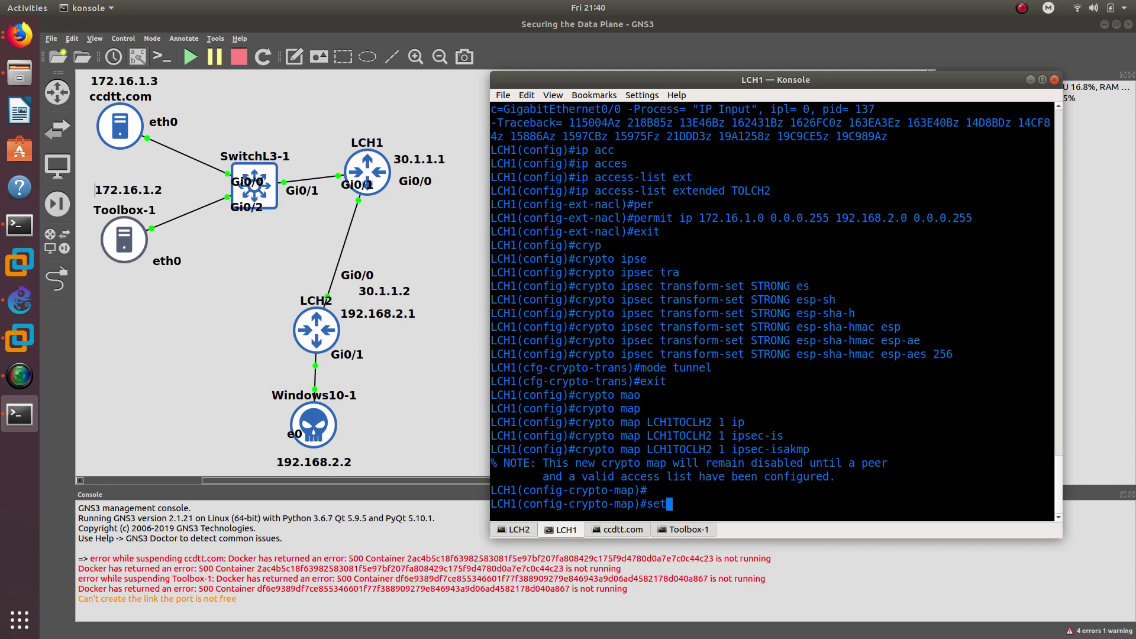
key("Tab")
type("S")
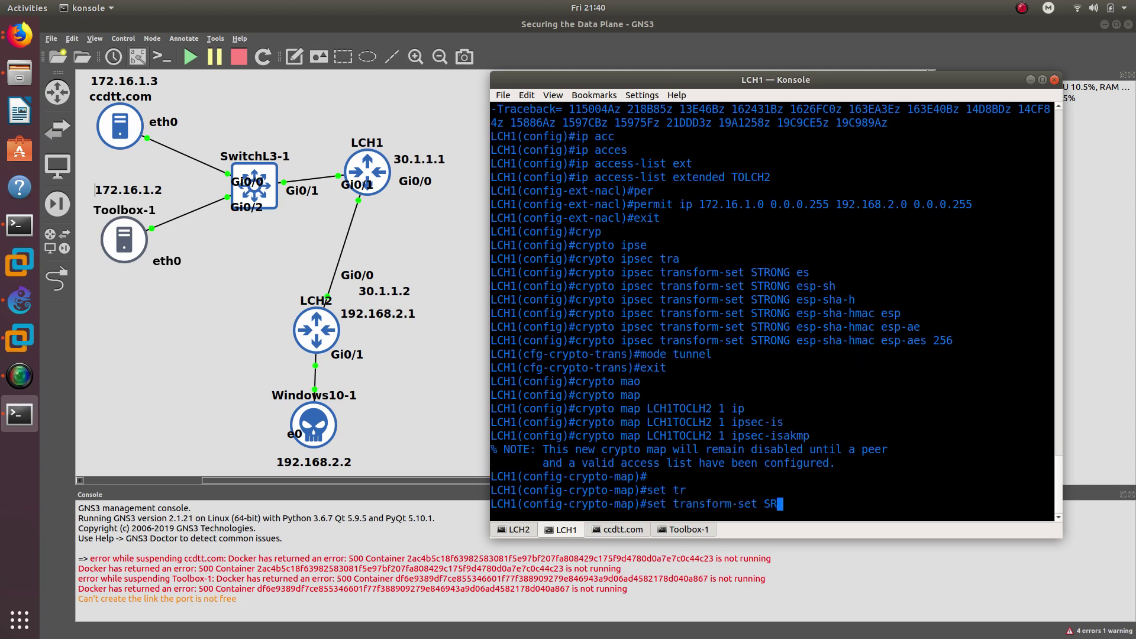
type("TRONG")
key("Return")
type("set pe")
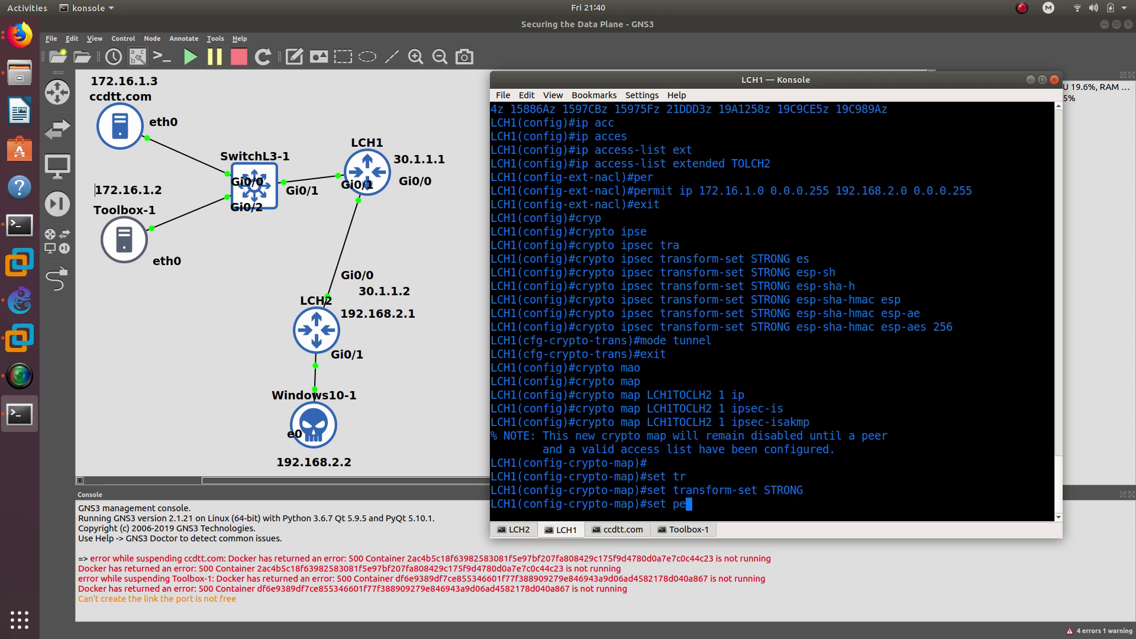
type("e")
key("Tab")
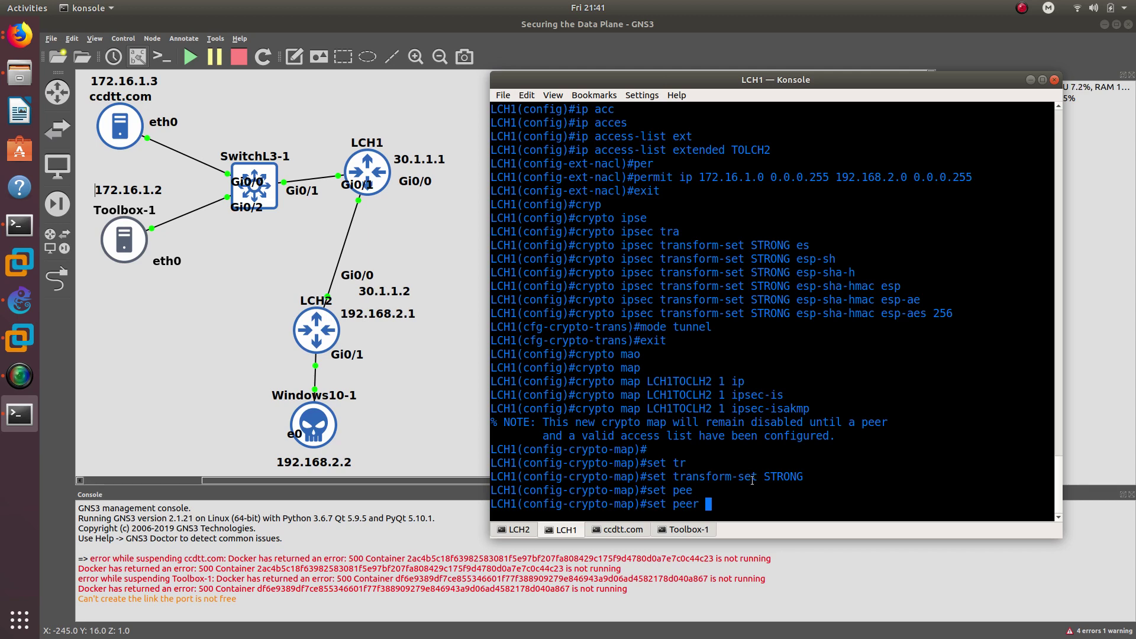
type("30.1.1.2")
key("Return")
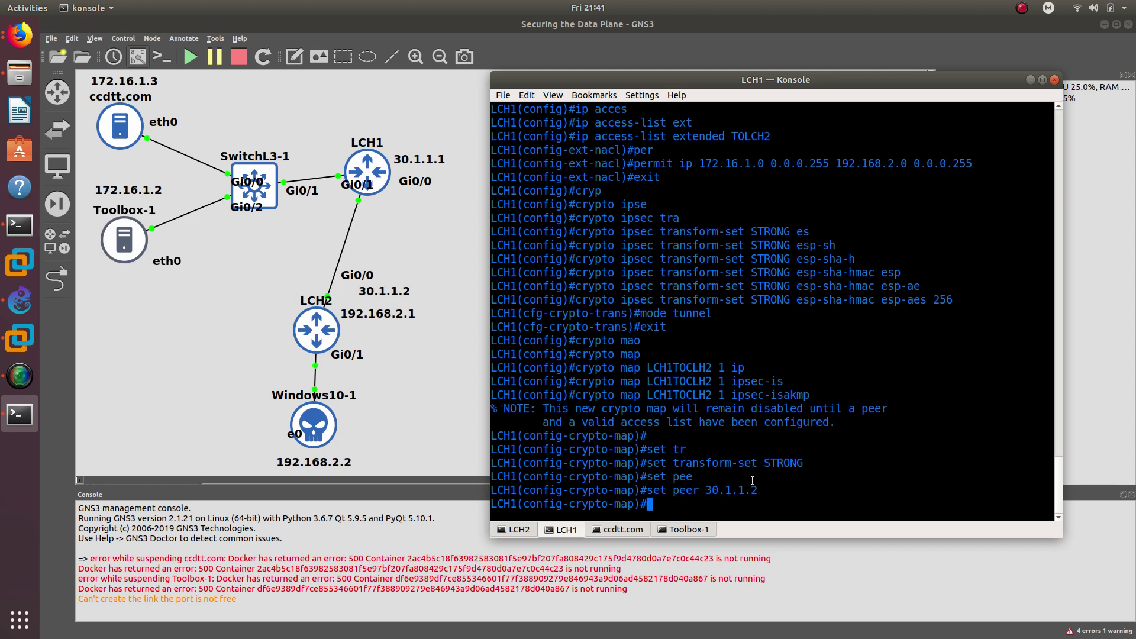
- Add match address TOLCH2, pasting the list name from the help output, then exit
type("match add")
key("Tab")
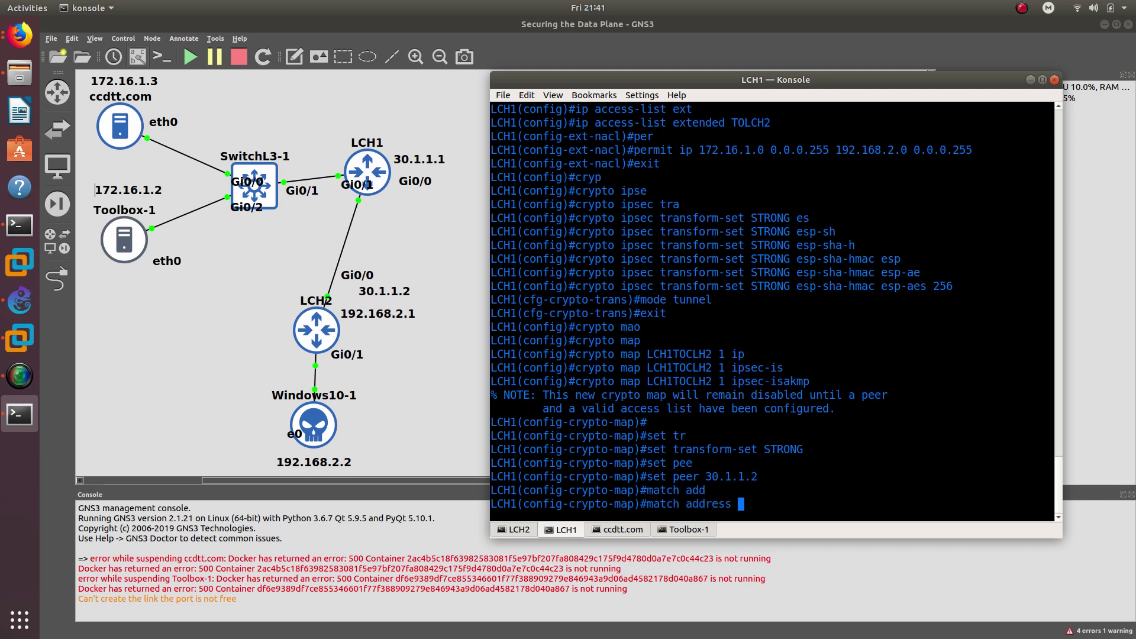
type("?")
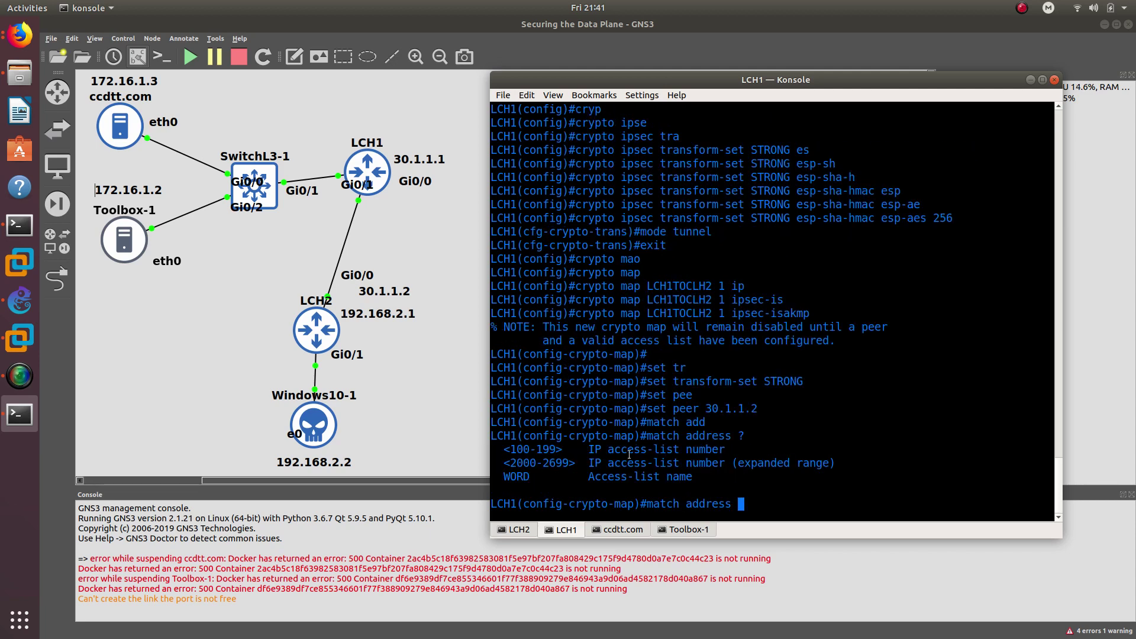
scroll(628, 454, "up", 4)
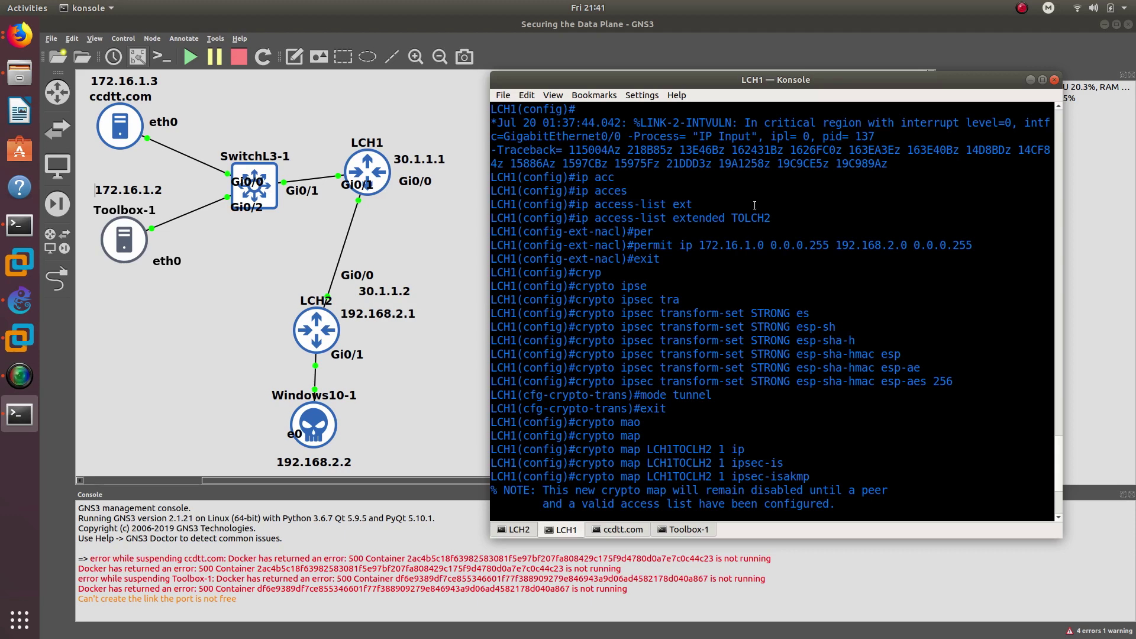
double_click(752, 222)
right_click(752, 221)
left_click(763, 224)
scroll(763, 237, "down", 4)
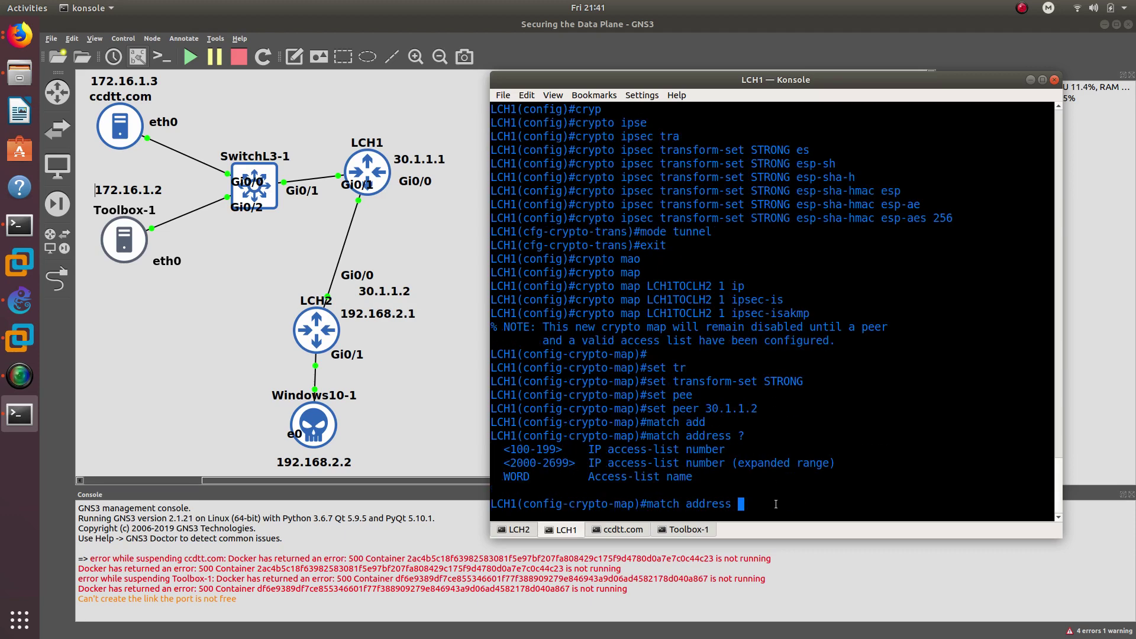
right_click(776, 353)
left_click(802, 374)
key("Return")
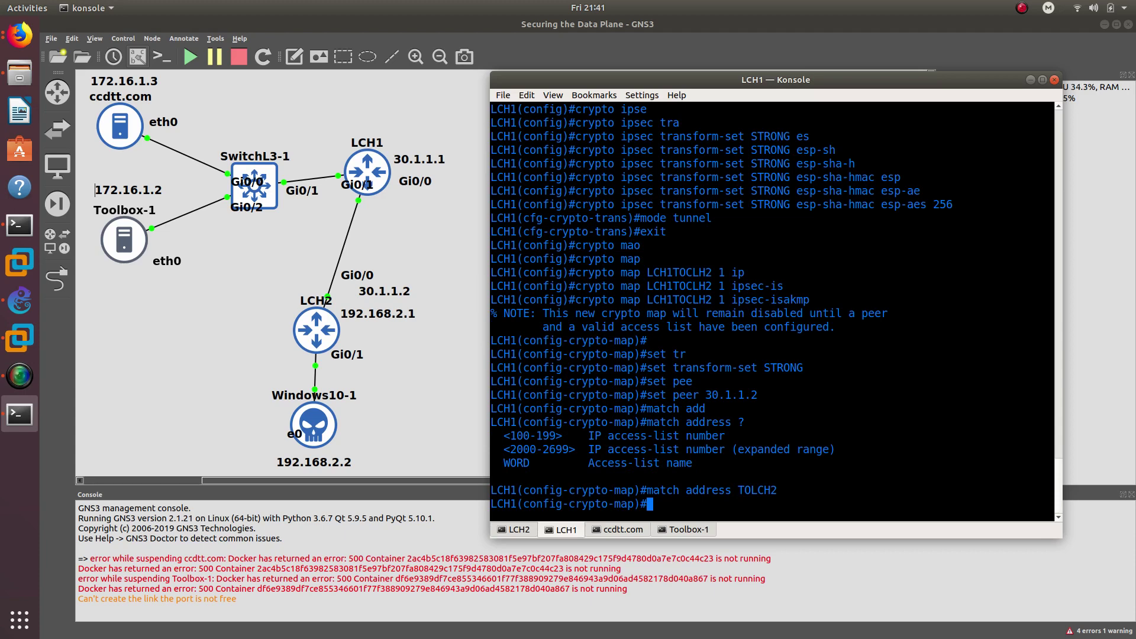
type("exit")
key("Return")
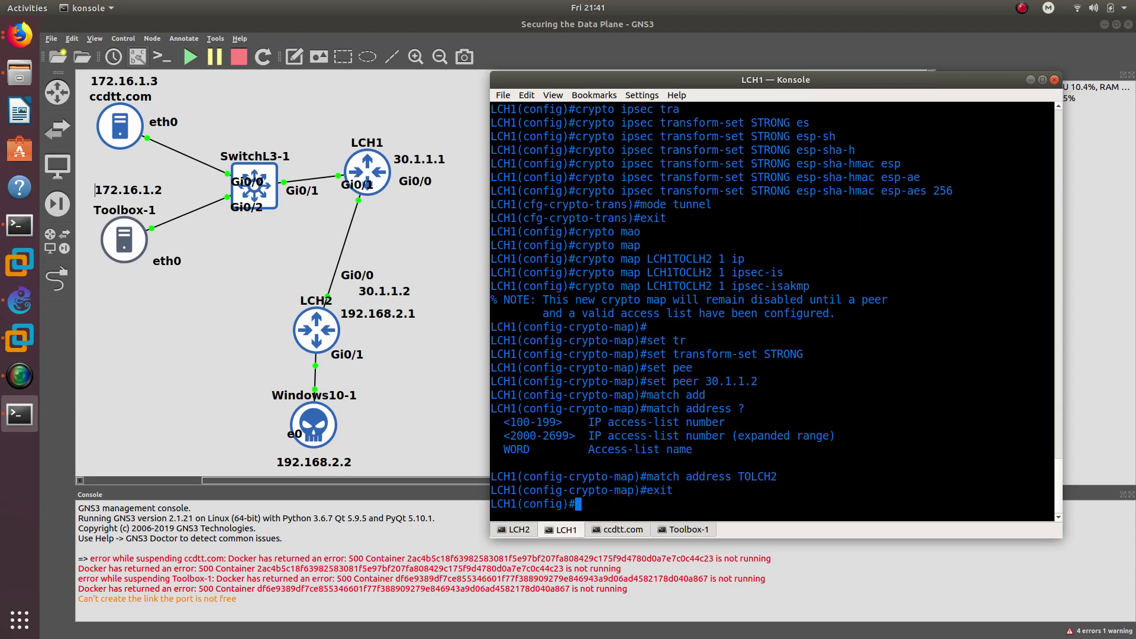
- Enter crypto isakmp key with the pre-shared key for peer address 30.1.1.2
type("crypto is")
key("Tab")
type("ke")
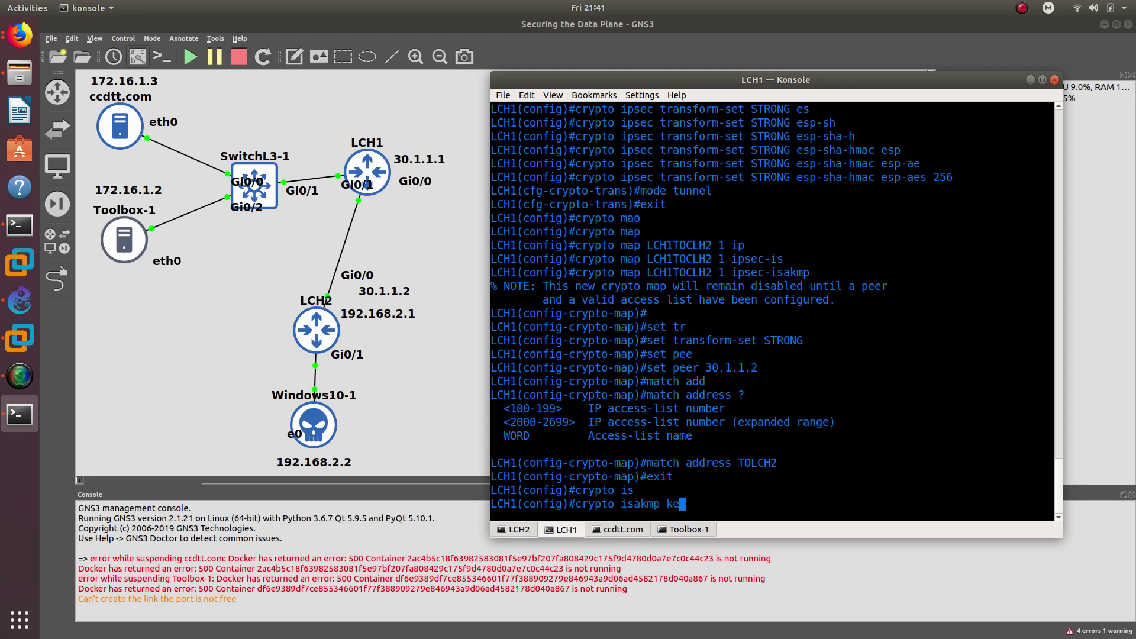
key("Tab")
key("Tab")
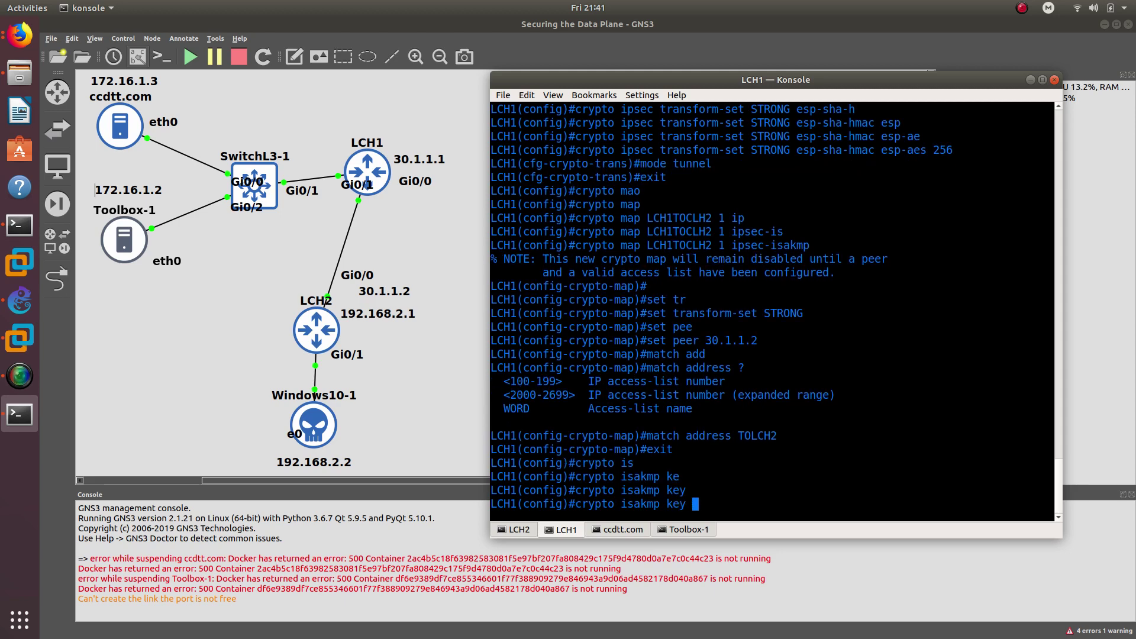
type("?")
type("cisco123 ")
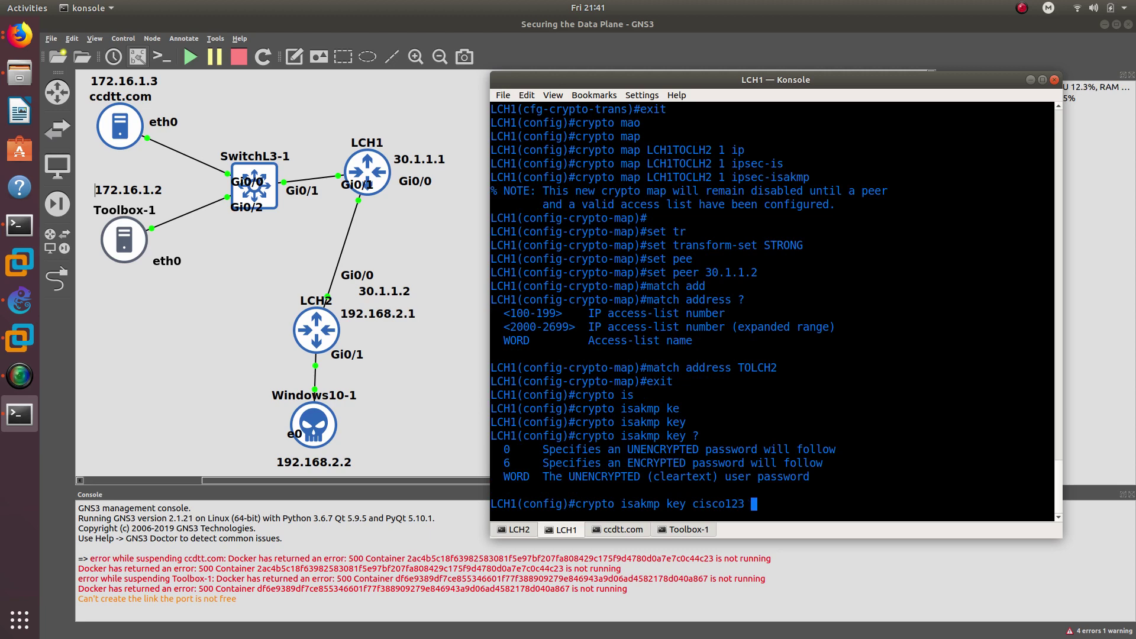
type("add")
key("Tab")
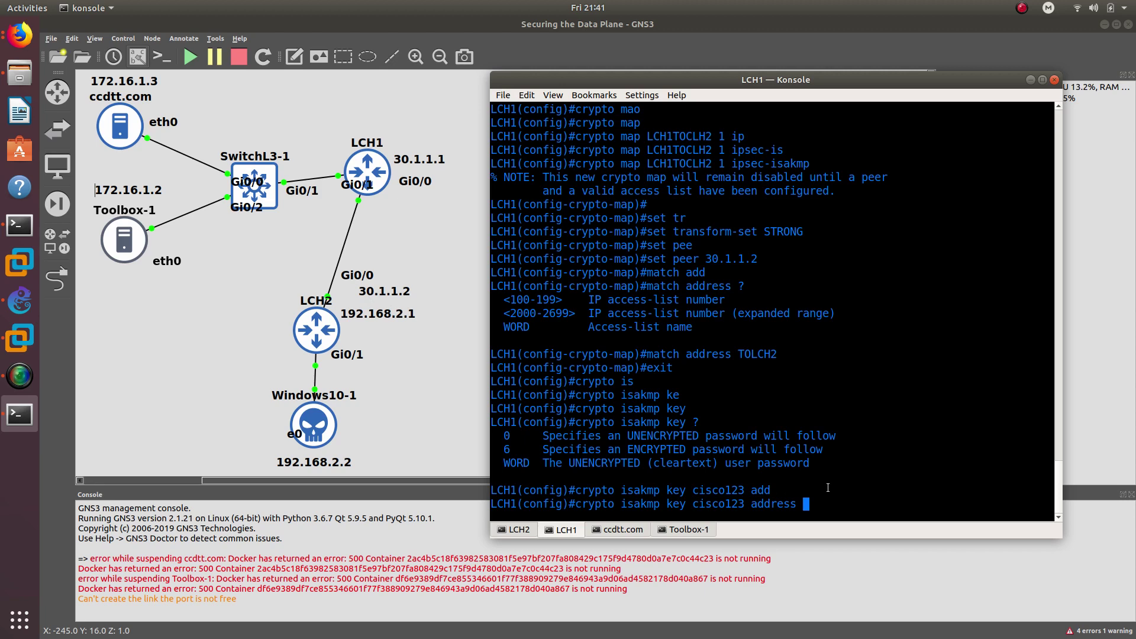
type("30.1.1.2")
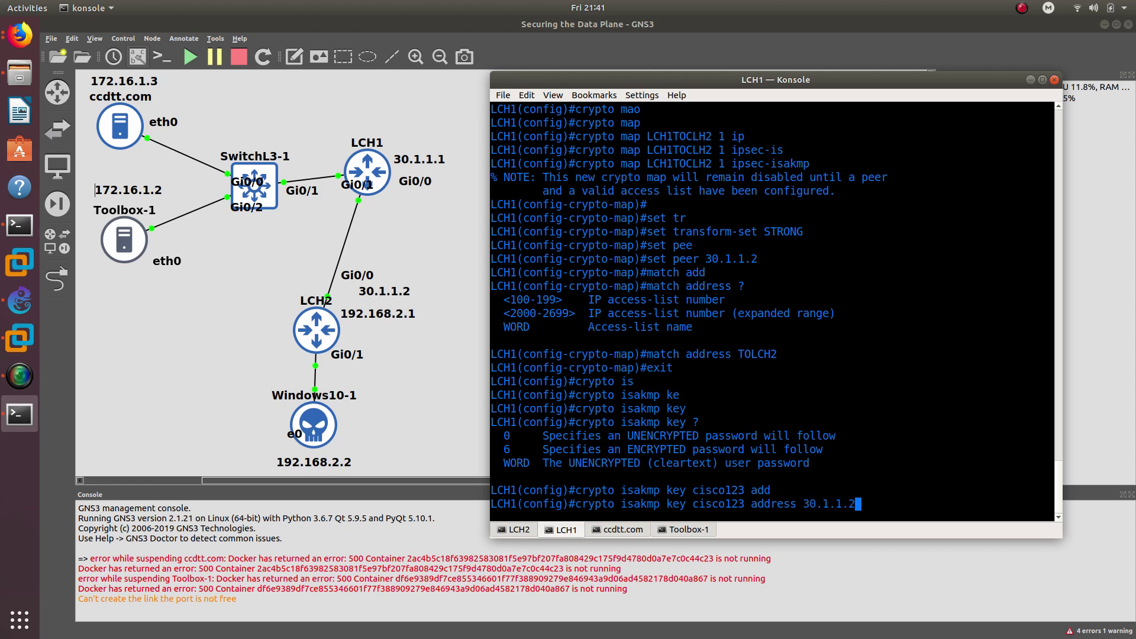
key("Return")
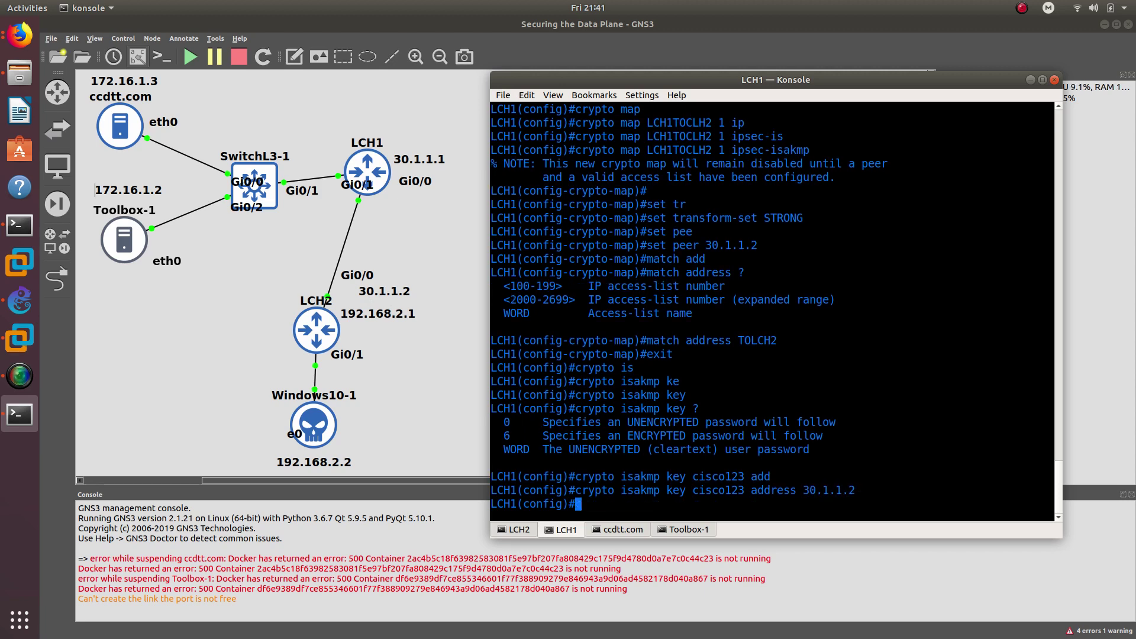
type("cryp")
key("Tab")
- Create ISAKMP policy 1 on LCH1 with 'crypto isakmp policy 1'
type("po")
key("BackSpace")
key("BackSpace")
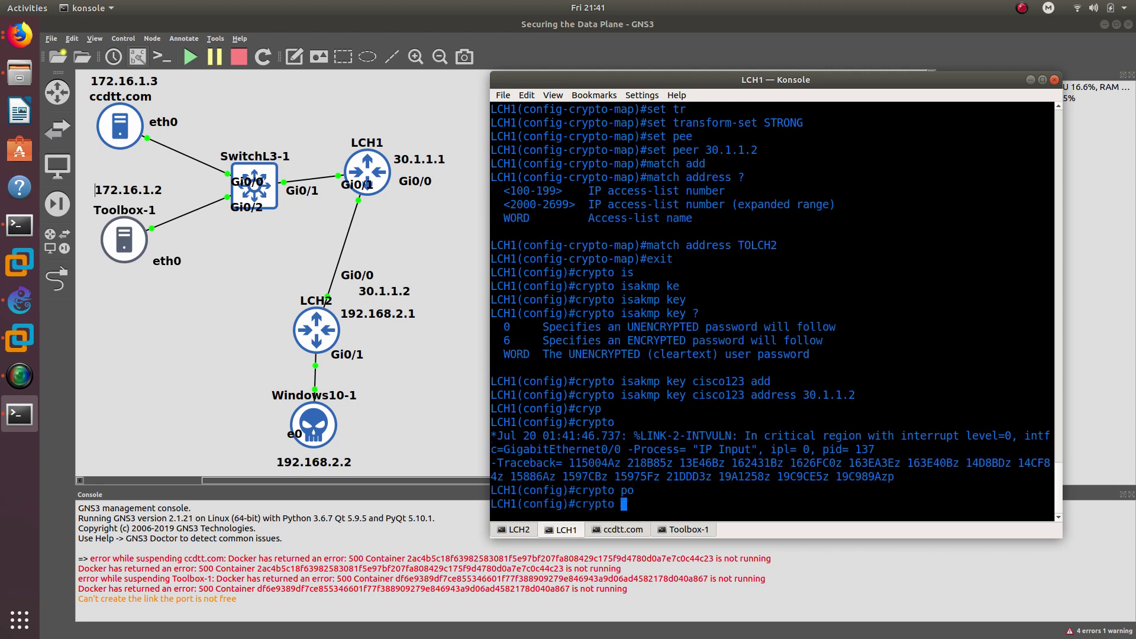
type("is")
key("Tab")
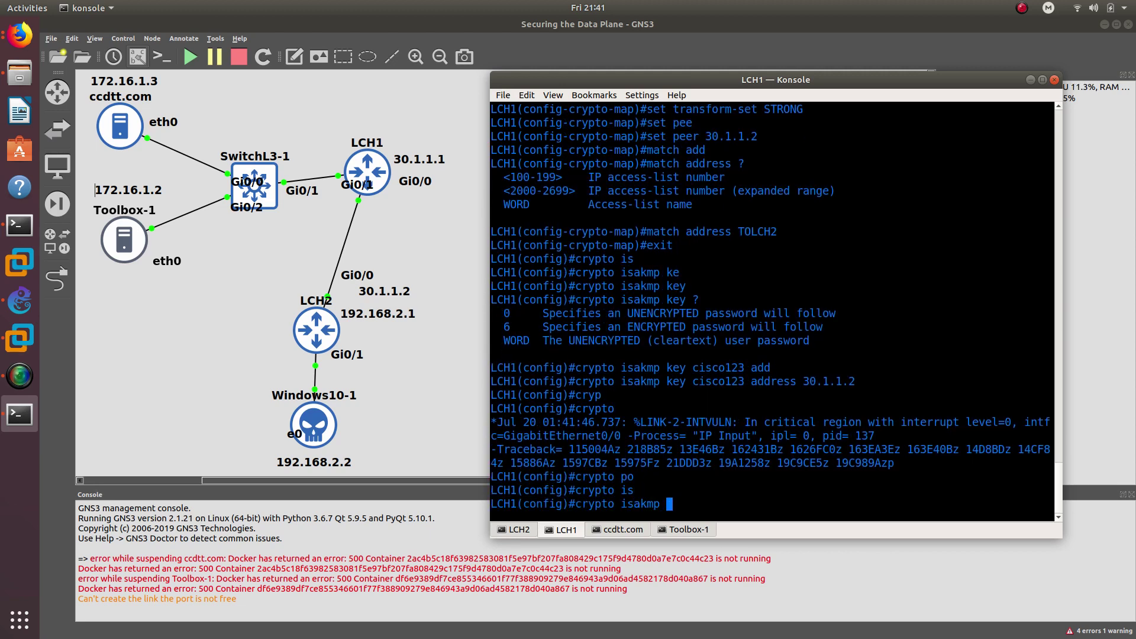
type("po")
key("Tab")
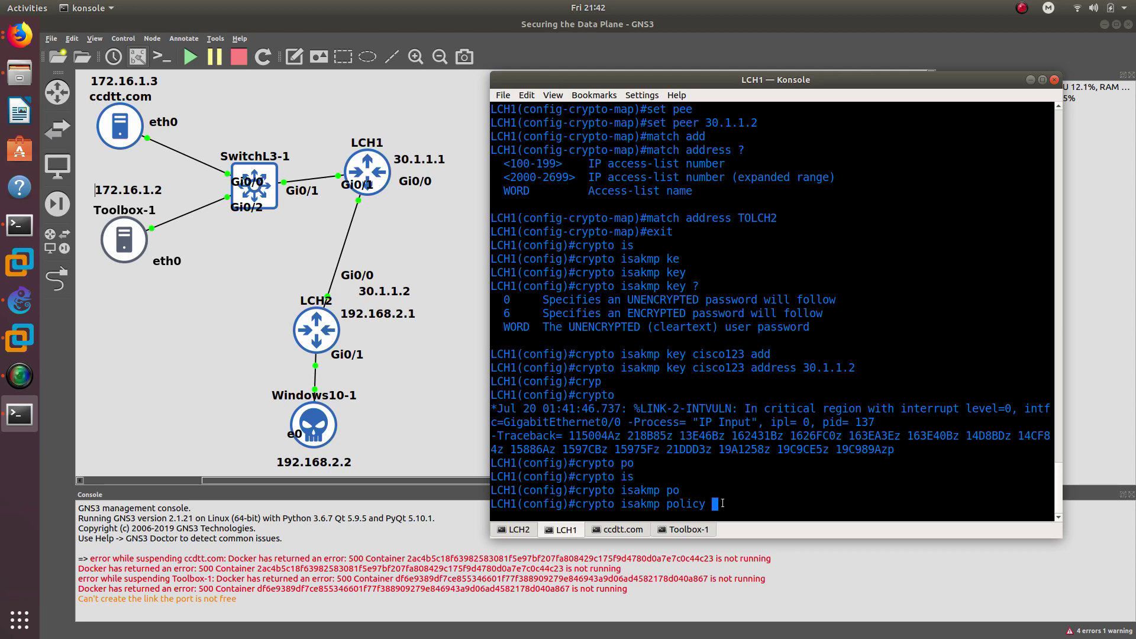
type("1")
key("Return")
- Set the policy's authentication to pre-share and its encryption to AES 256
type("aueh")
key("Return")
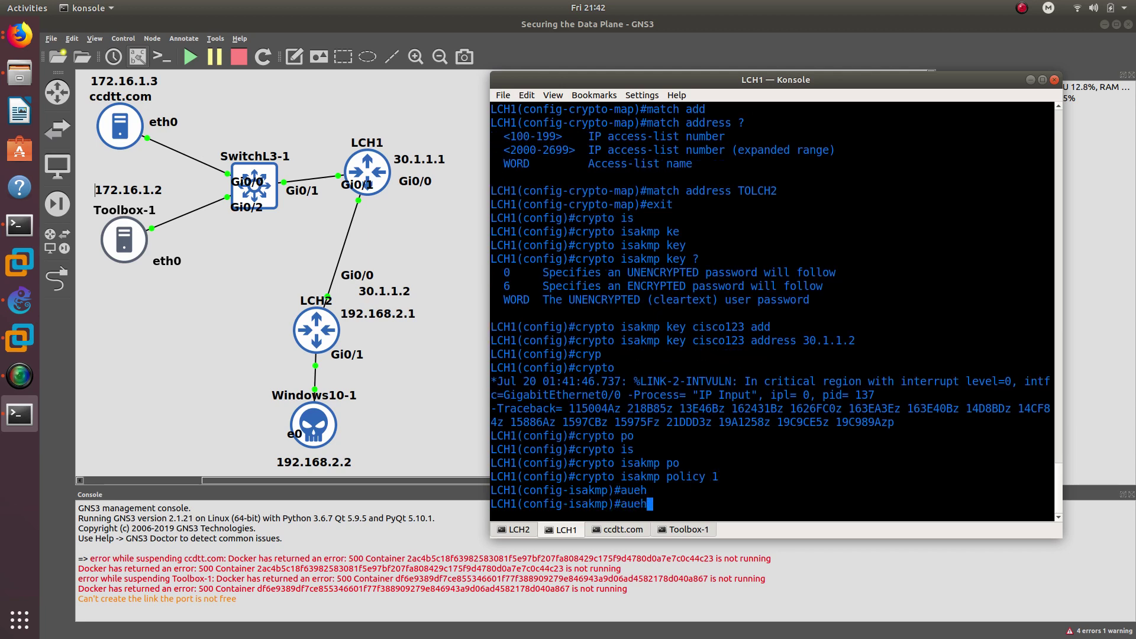
type("aut")
type("h")
key("Tab")
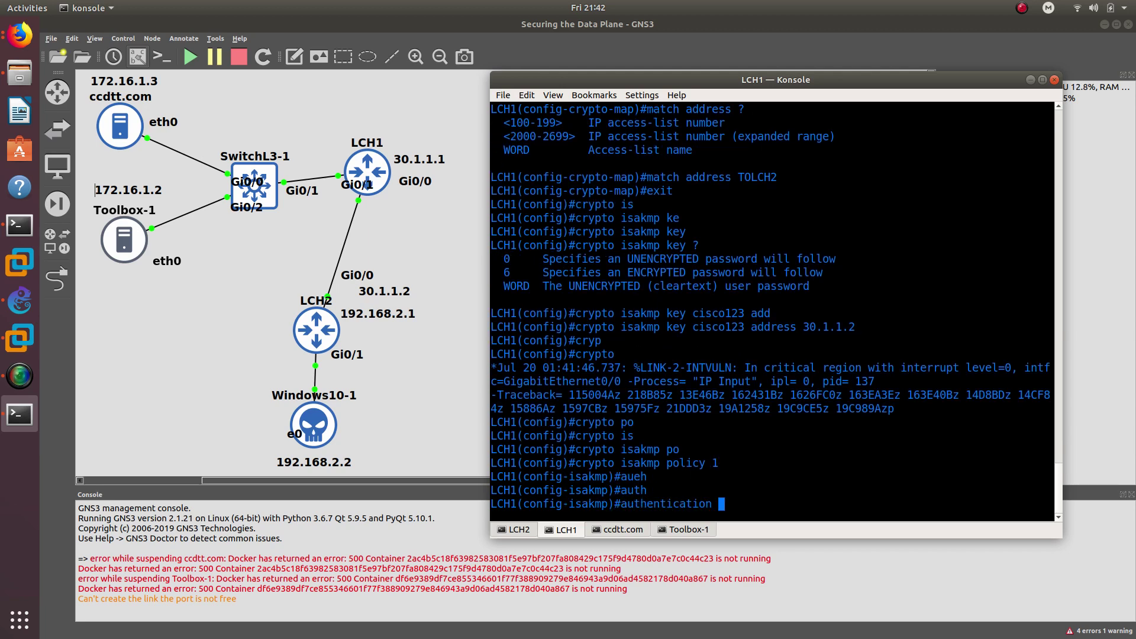
type("pre")
key("Tab")
key("Return")
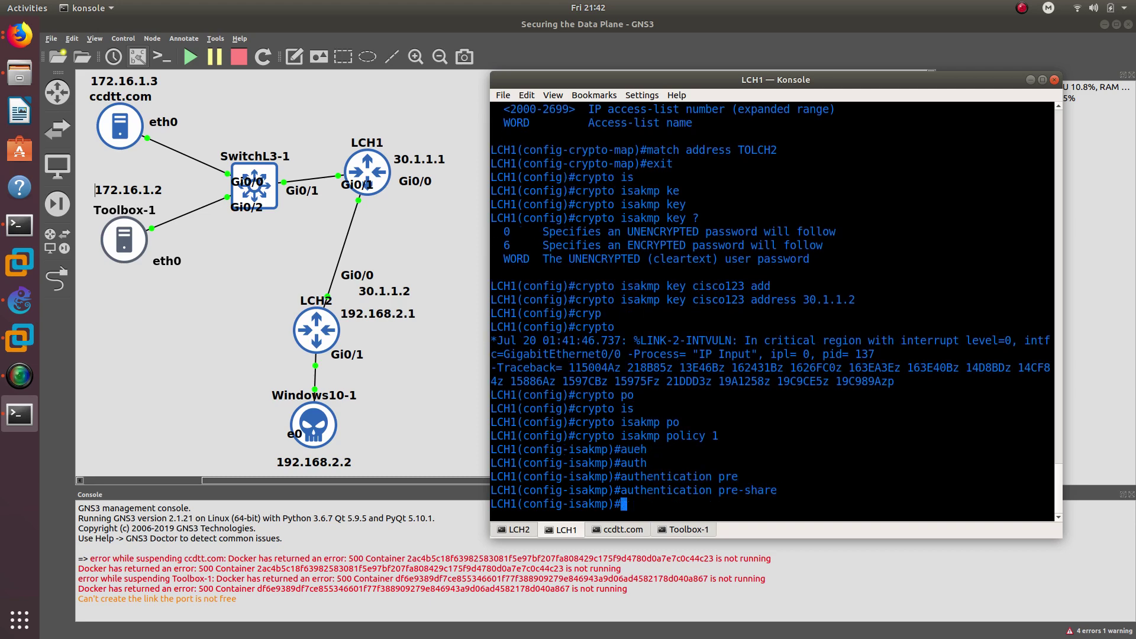
type("en")
key("Tab")
type("ae")
key("Tab")
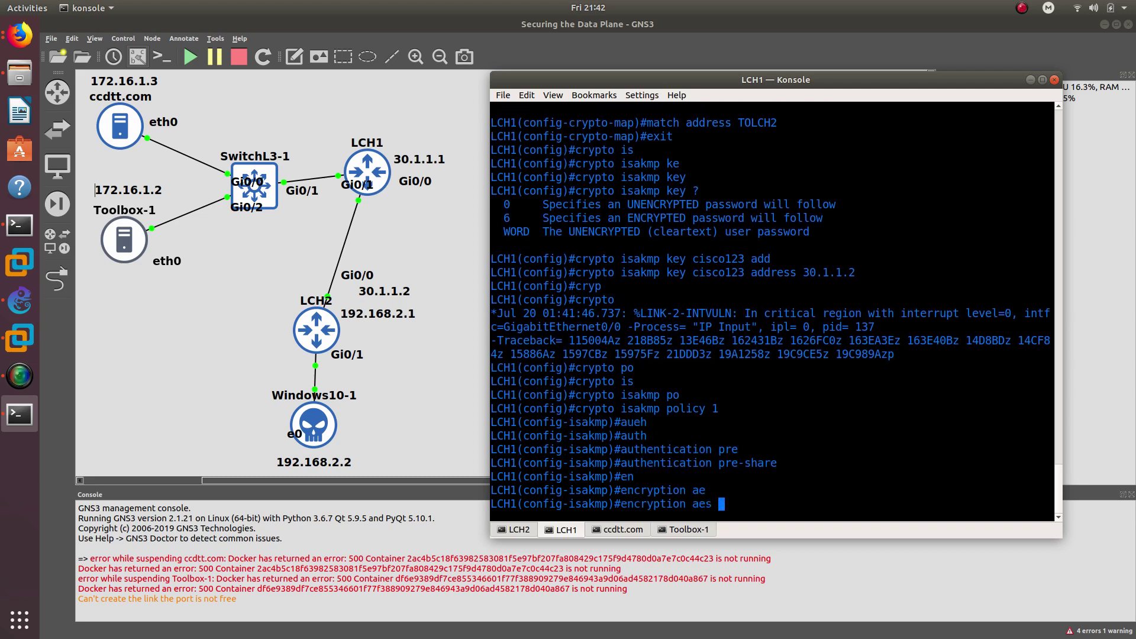
type("25")
key("Tab")
key("Return")
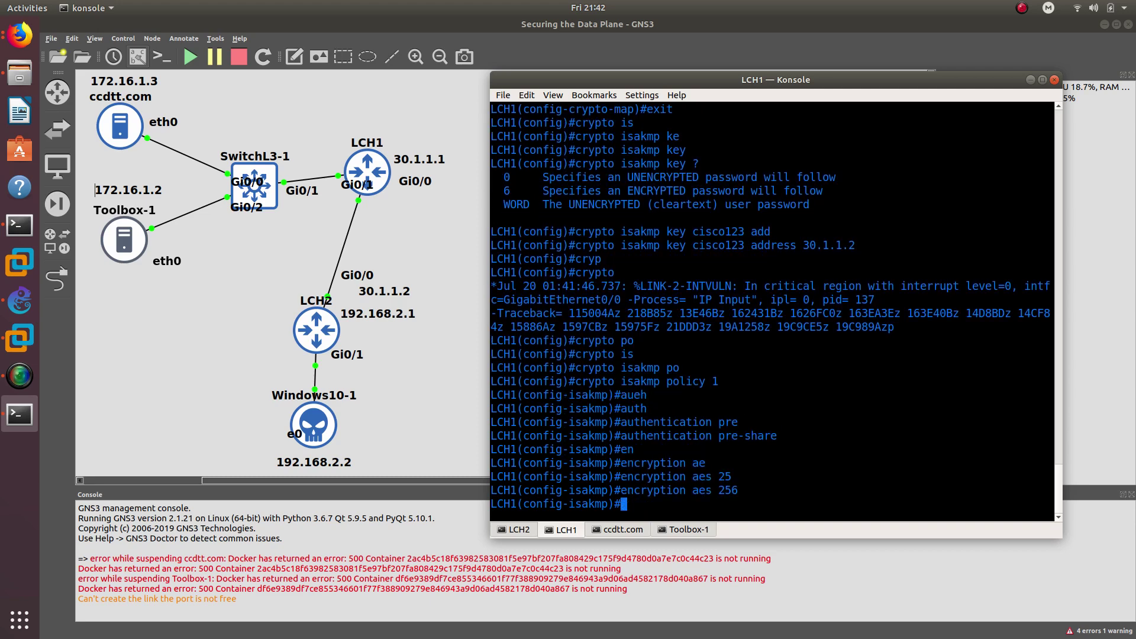
- Set the policy hash to SHA and Diffie-Hellman group 2
type("hs")
key("Tab")
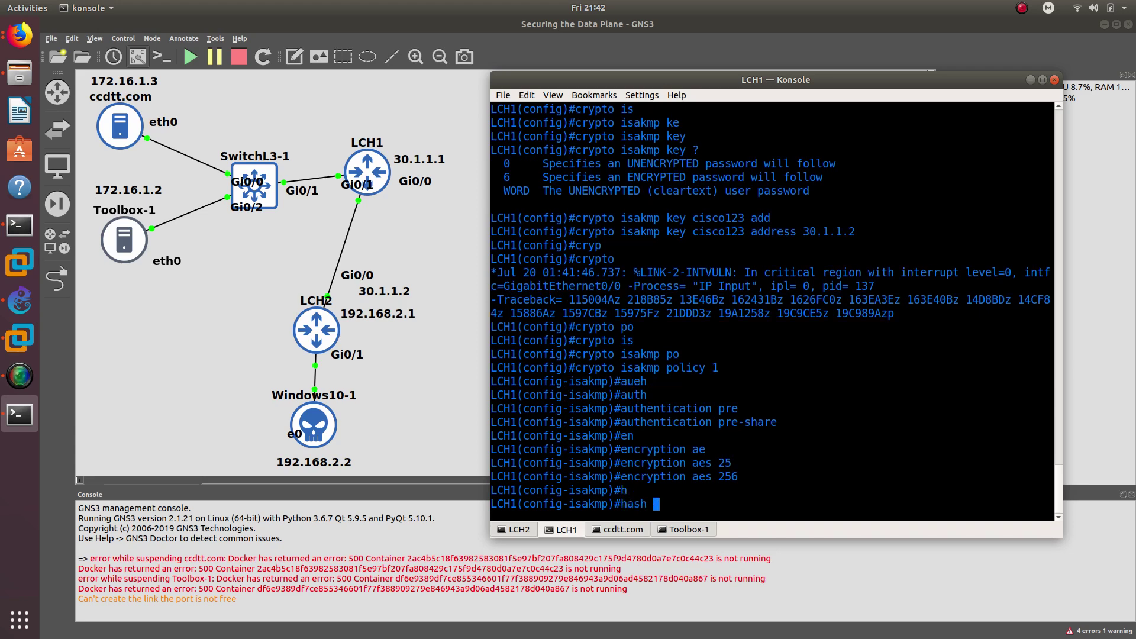
type("sha")
key("Return")
type("grou")
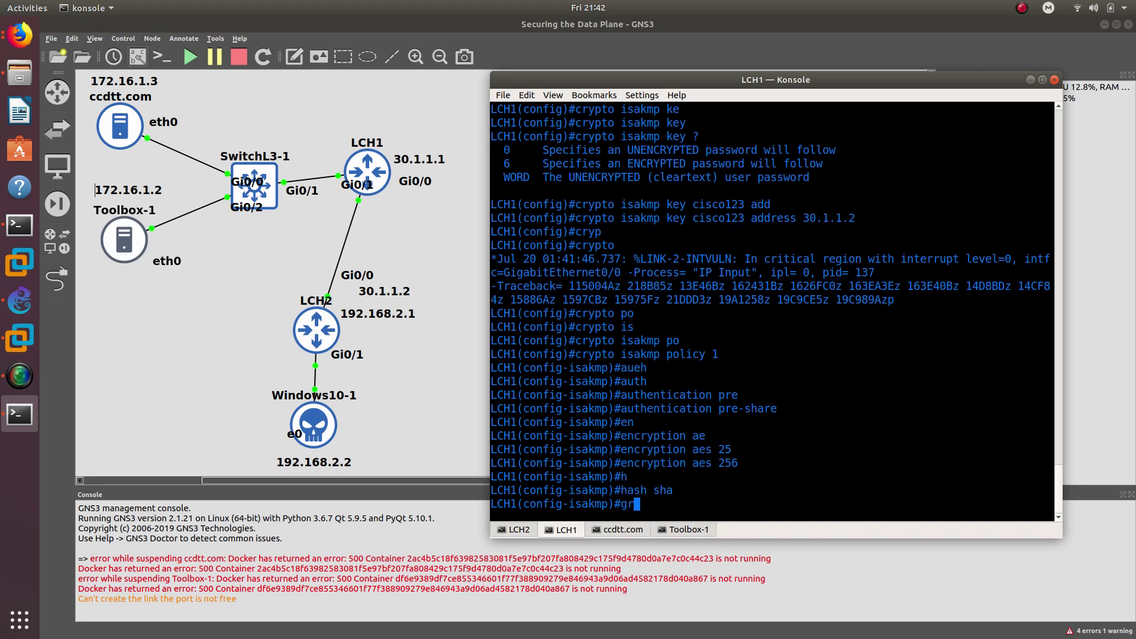
key("Tab")
type("2")
key("Return")
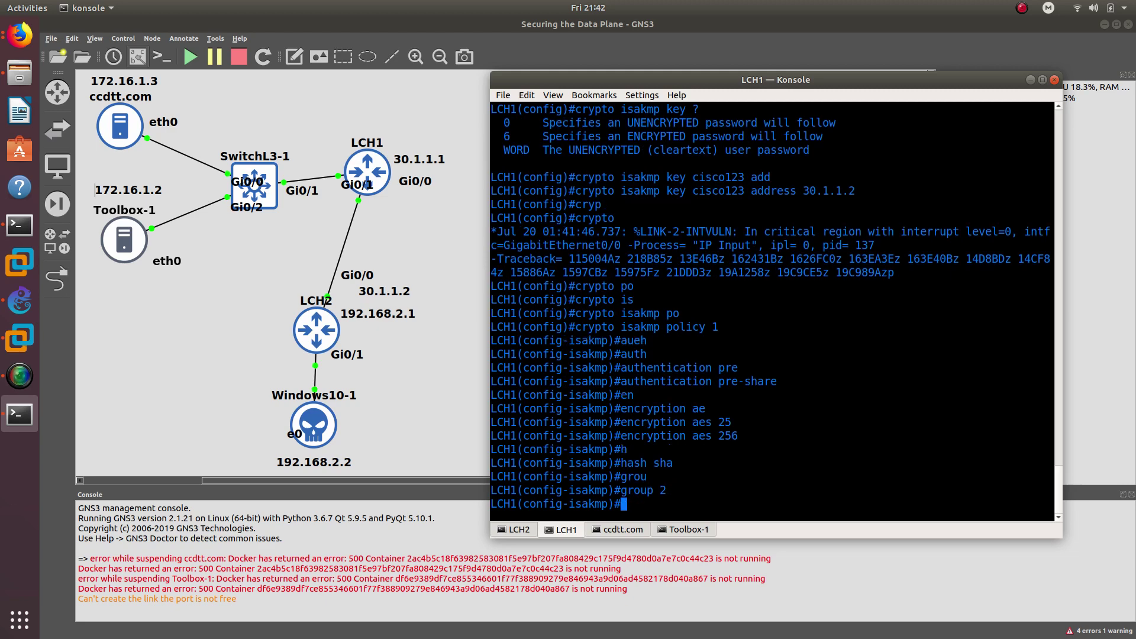
- Set the policy lifetime to 86400 seconds and exit the policy
type("lif")
key("Tab")
type("?")
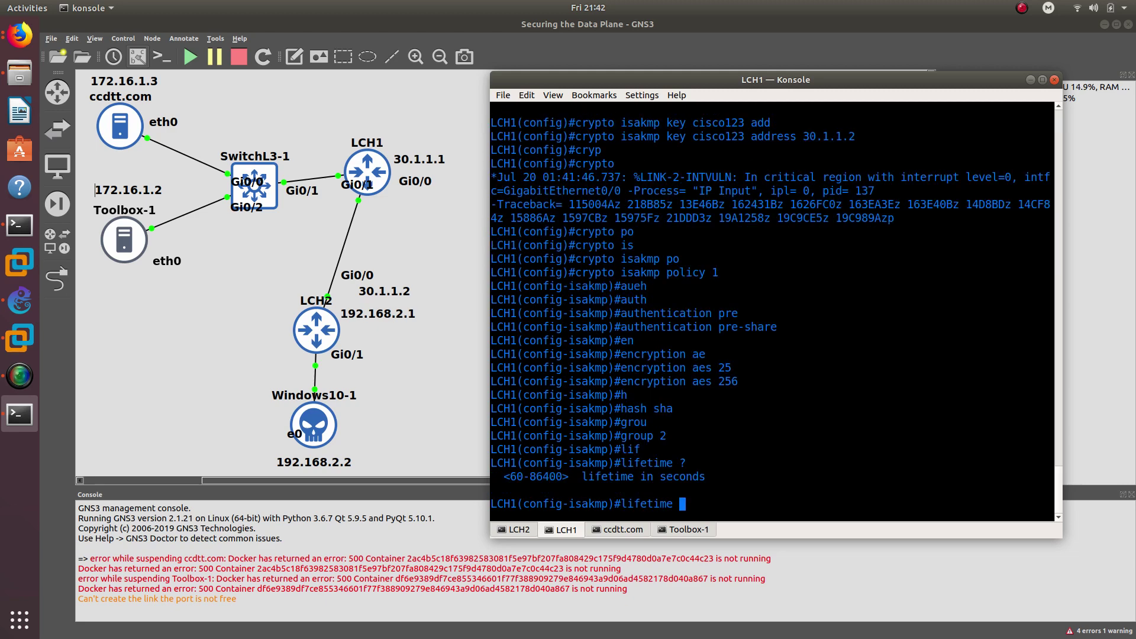
type("86400")
key("Return")
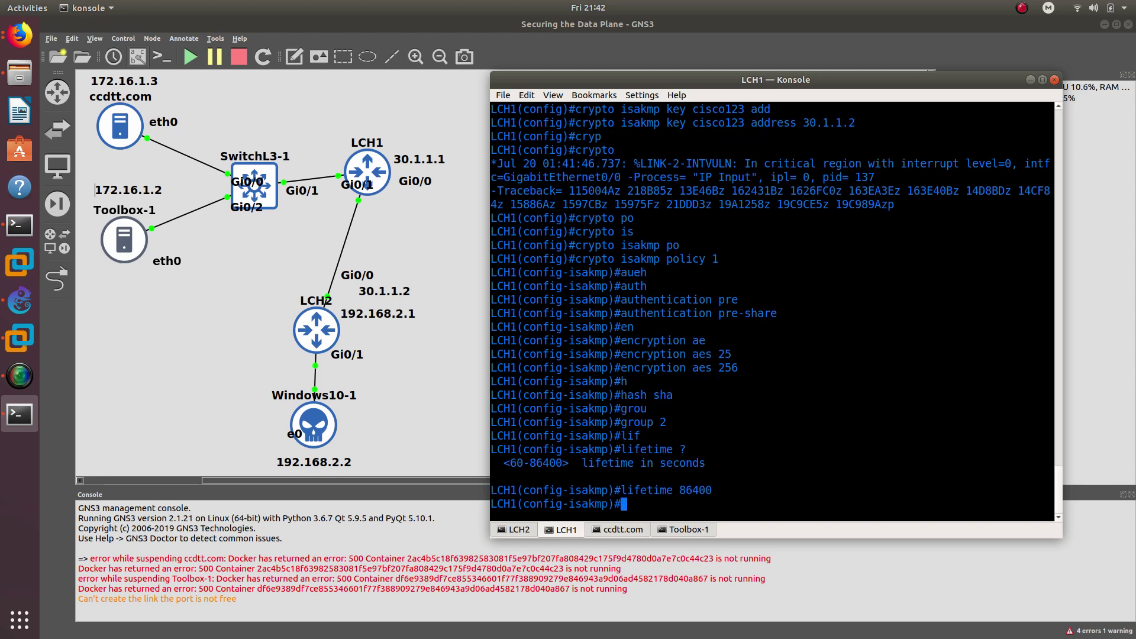
type("exit")
key("Return")
type("int ")
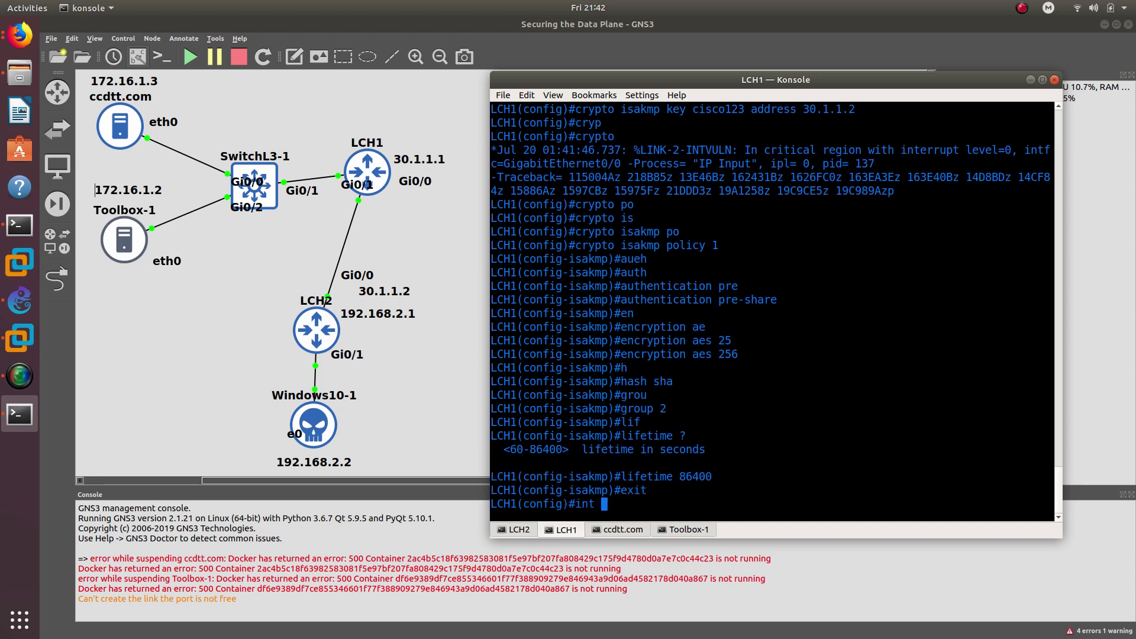
type("g0/0")
- Enter interface g0/0 configuration and start a 'crypto map' command
key("Return")
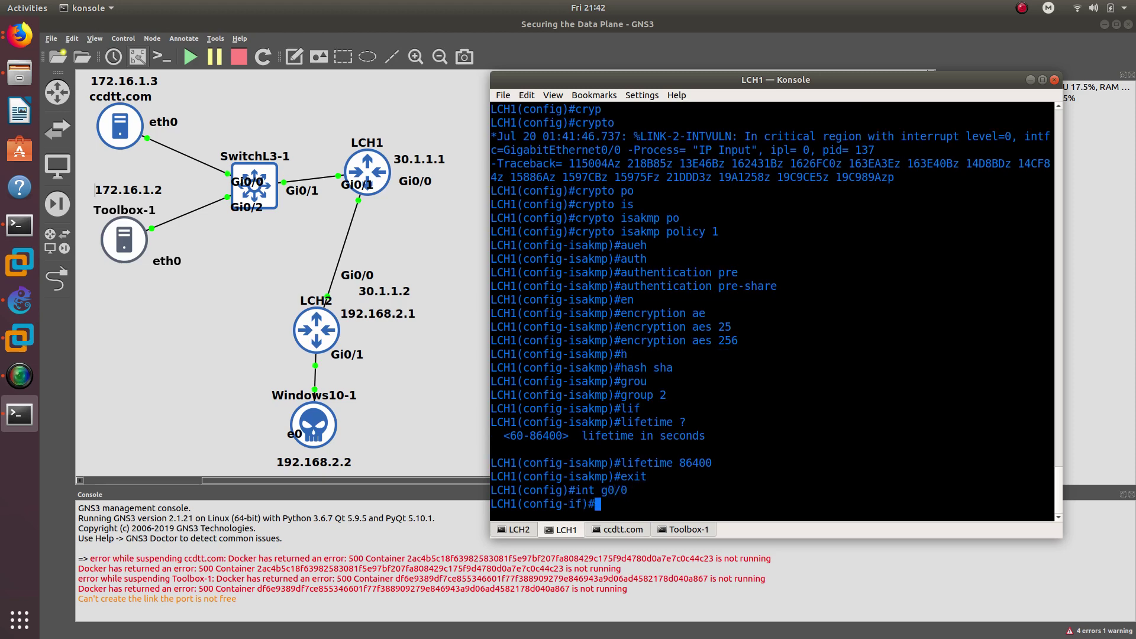
type("cryp")
key("Tab")
type("ma")
key("Tab")
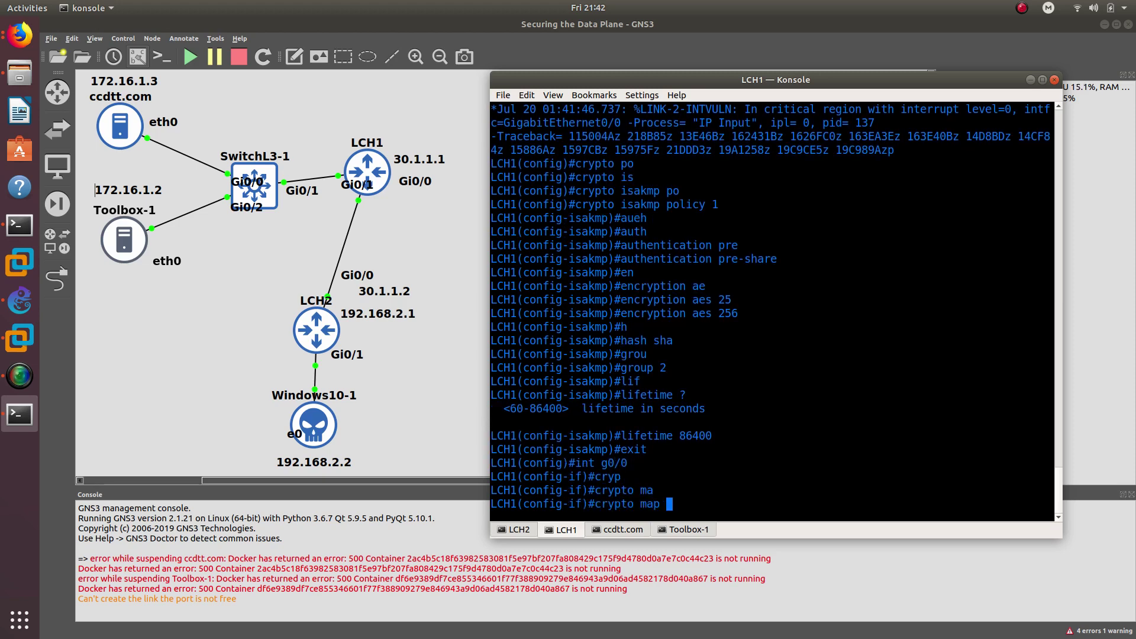
- Copy LCH1TOCLH2 from scrollback, apply crypto map LCH1TOCLH2 to Gi0/0, then exit
scroll(688, 349, "up", 10)
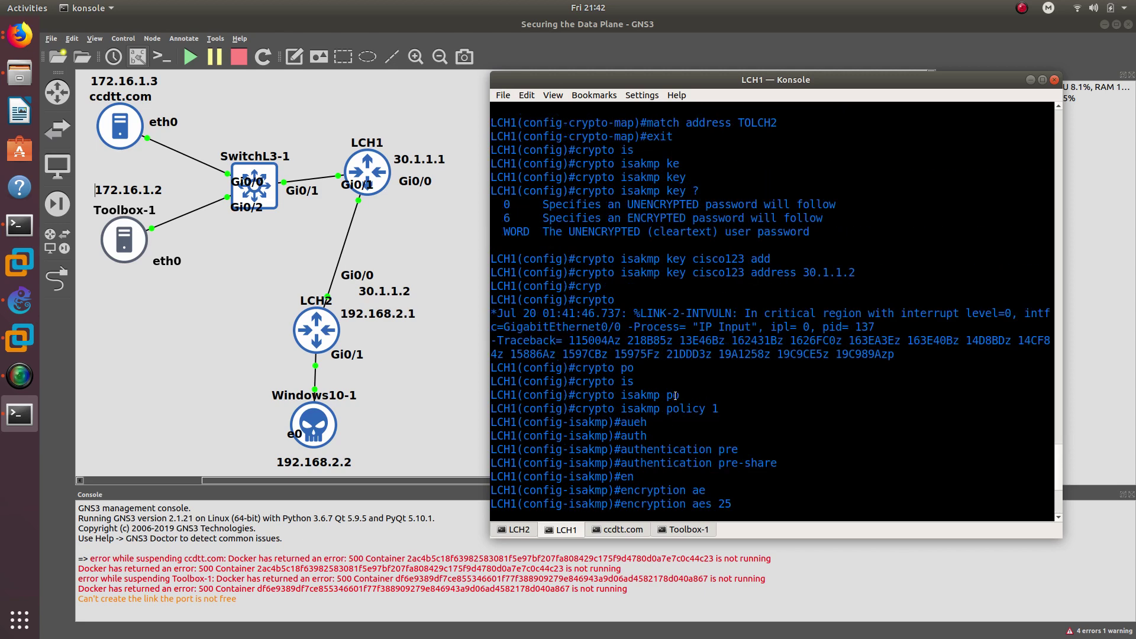
double_click(675, 150)
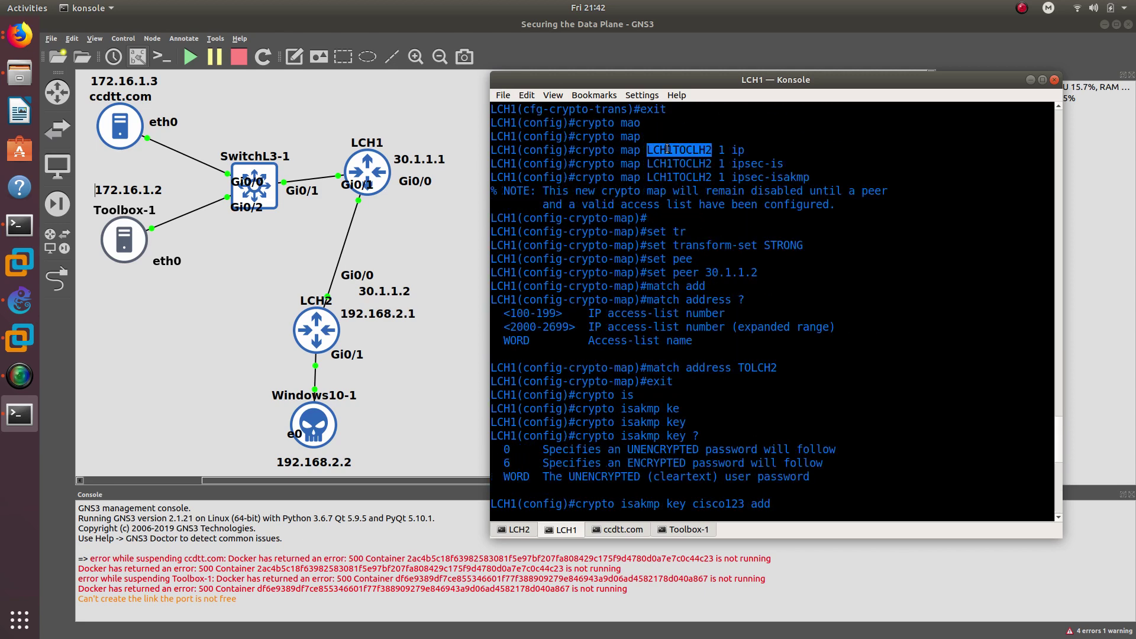
right_click(666, 148)
left_click(686, 156)
scroll(700, 279, "down", 10)
scroll(699, 279, "down", 2)
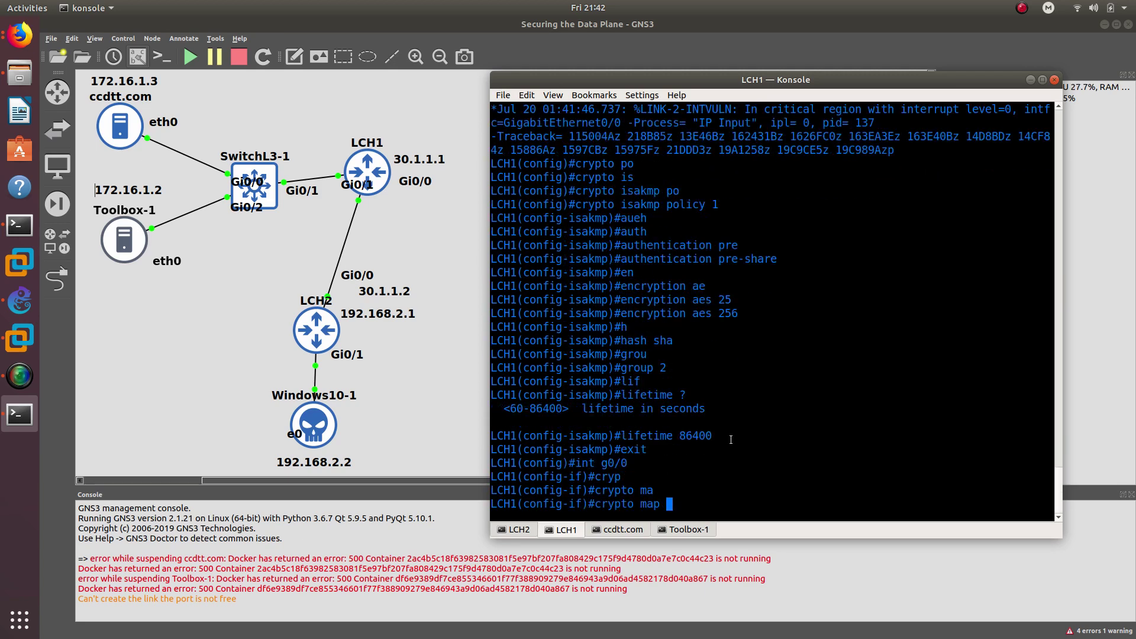
right_click(726, 455)
left_click(748, 473)
key("Return")
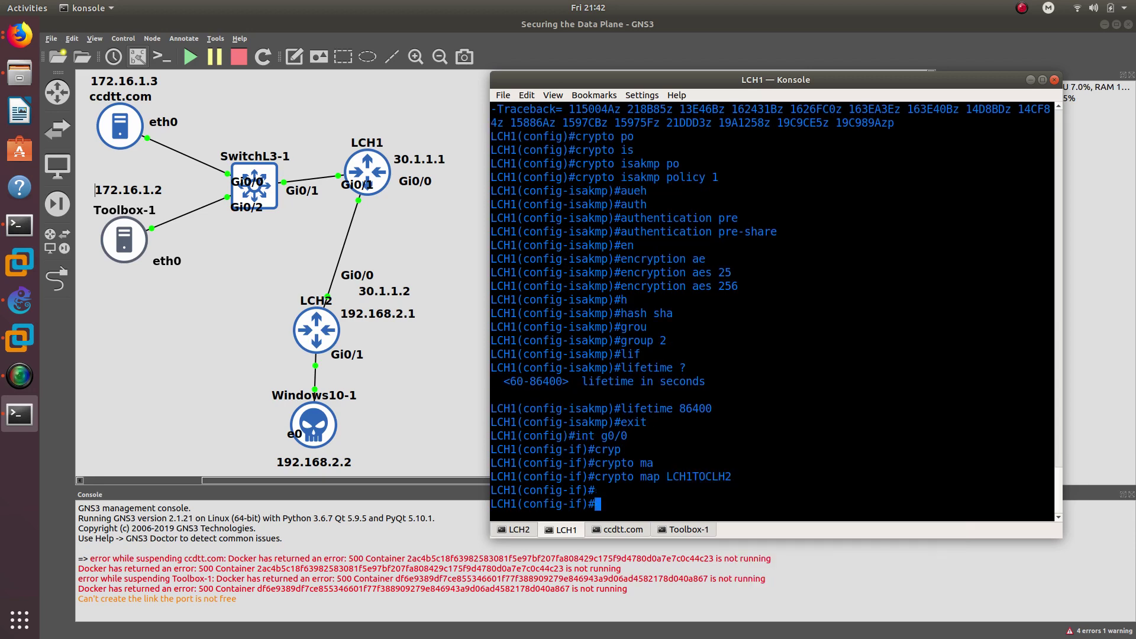
type("exit")
key("Return")
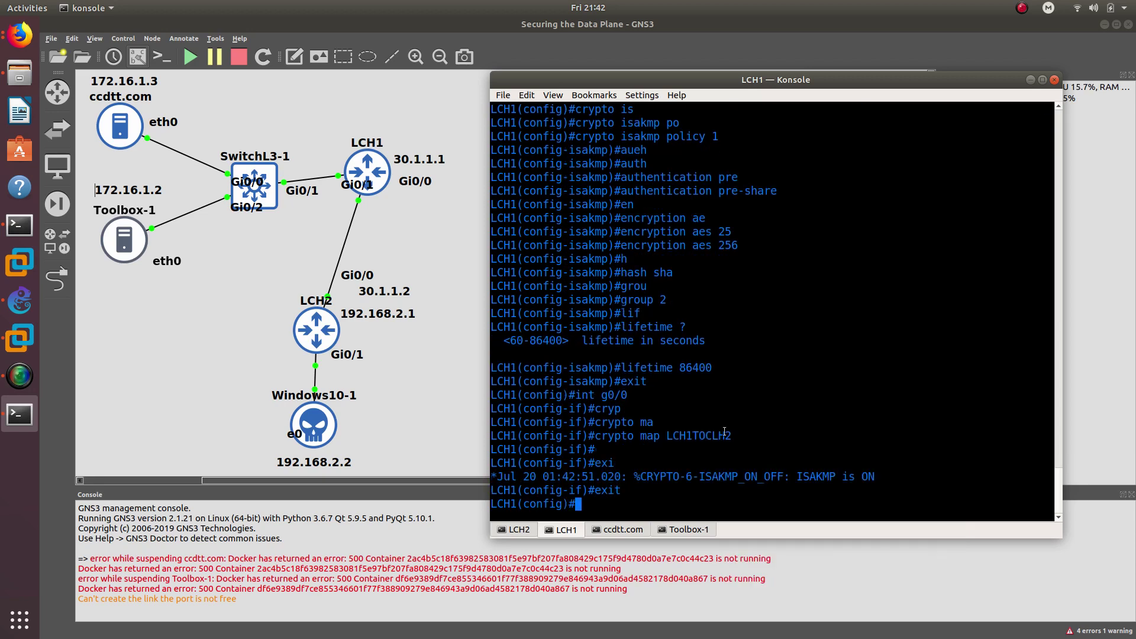
- On the LCH2 console, create extended access list TOLCH1
left_click(515, 530)
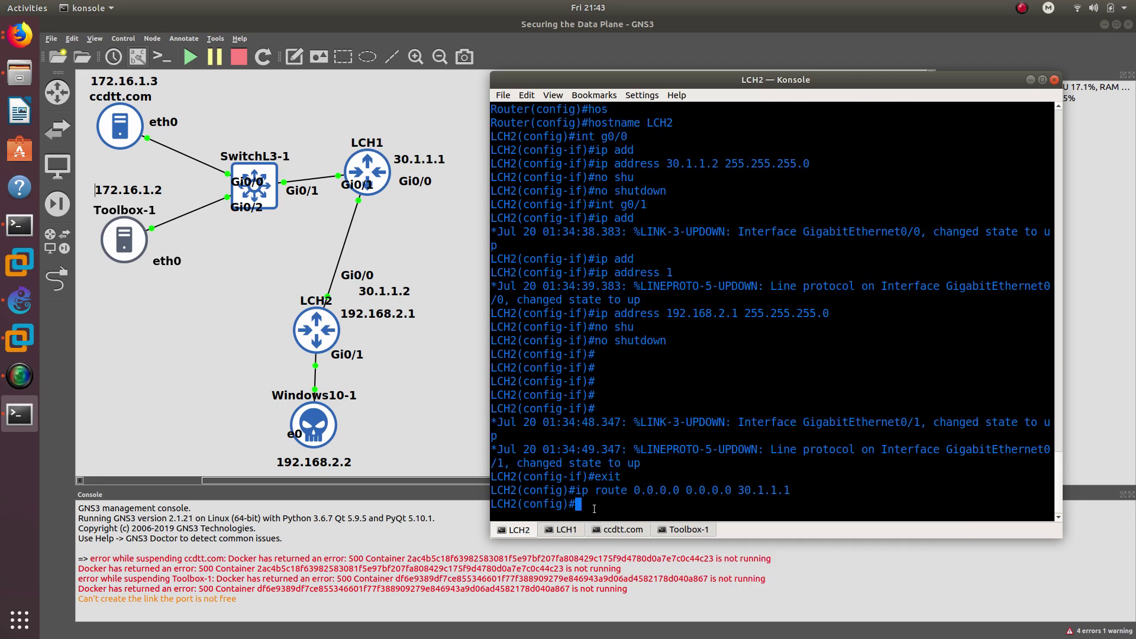
type("ip ac")
type("c")
key("Tab")
type("es")
key("Tab")
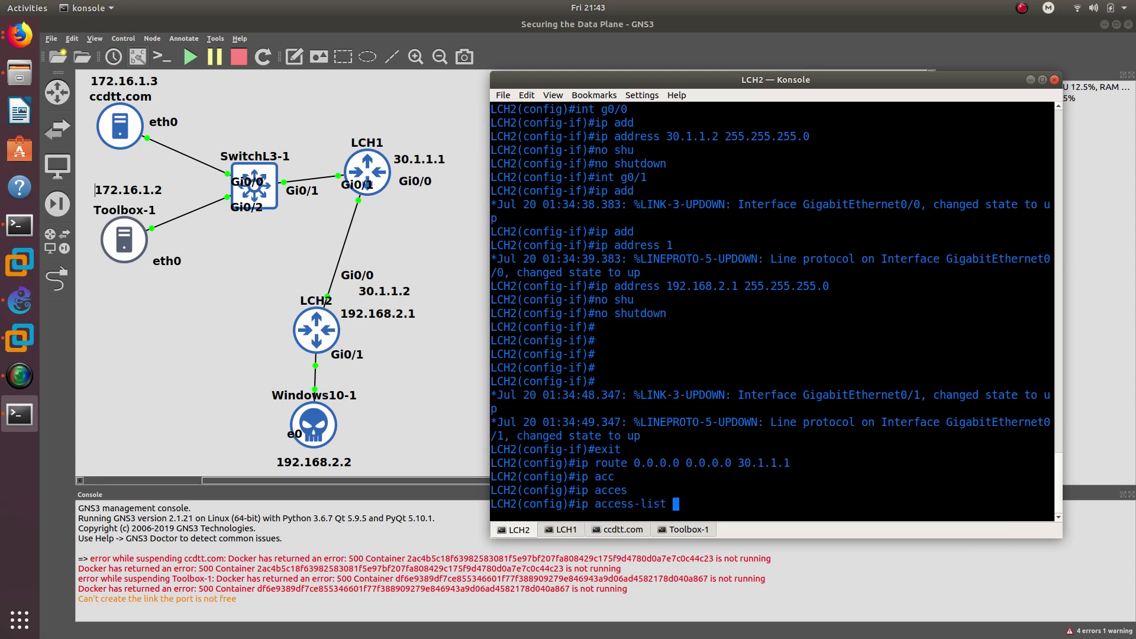
type("ext")
key("Tab")
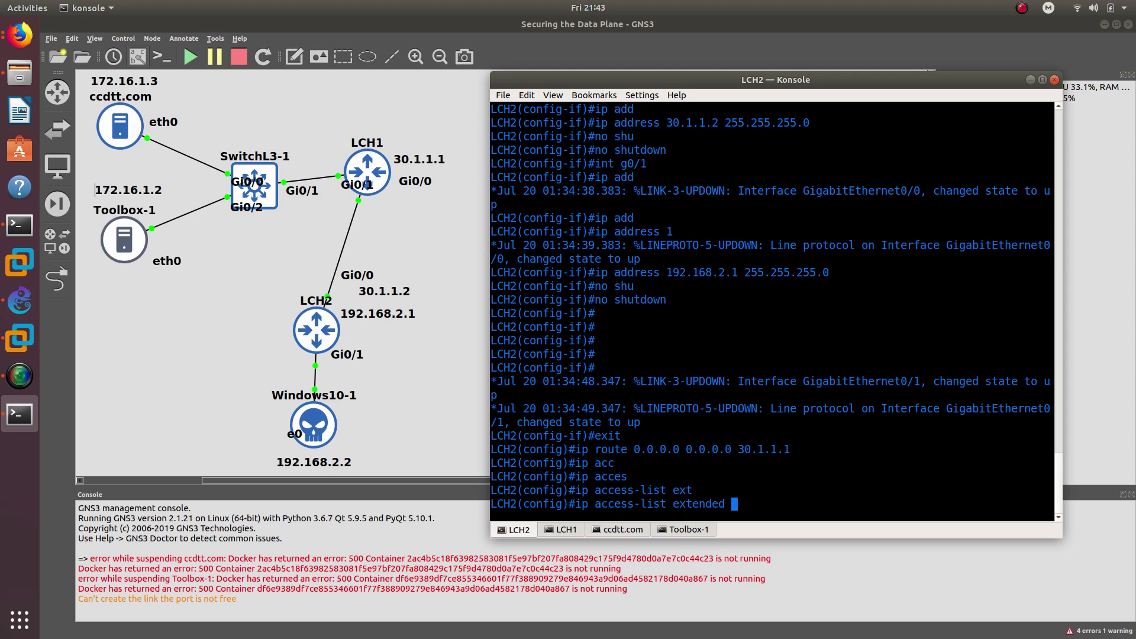
type("TOLCH1")
key("Return")
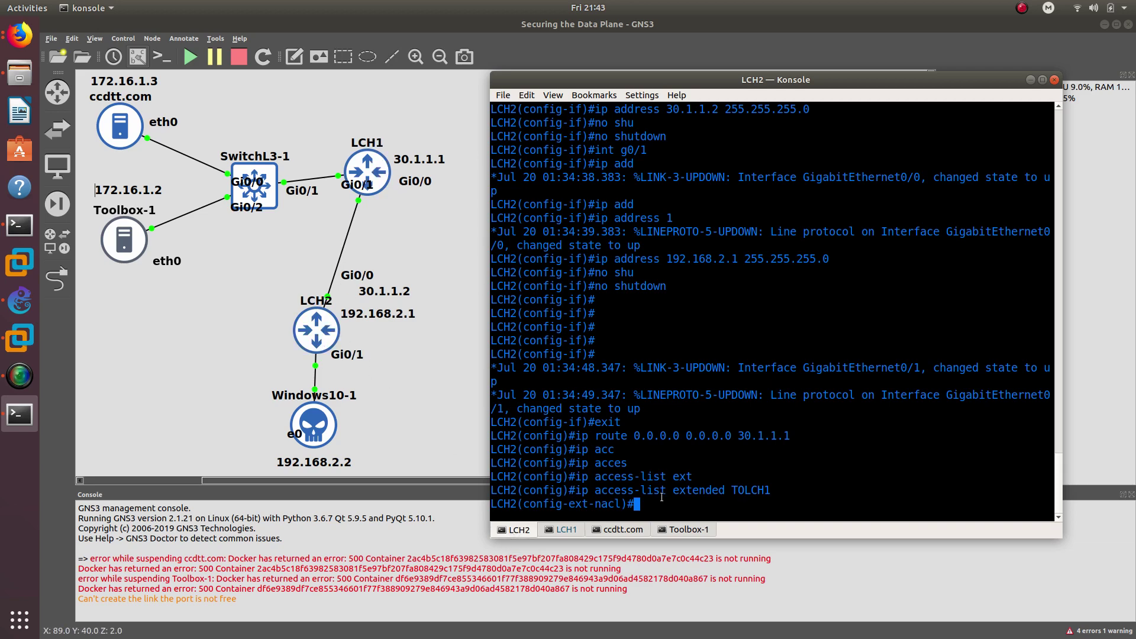
- Add 'permit ip 192.168.2.0 0.0.0.255 172.16.1.0 0.0.0.255' to TOLCH1 and exit
type("per")
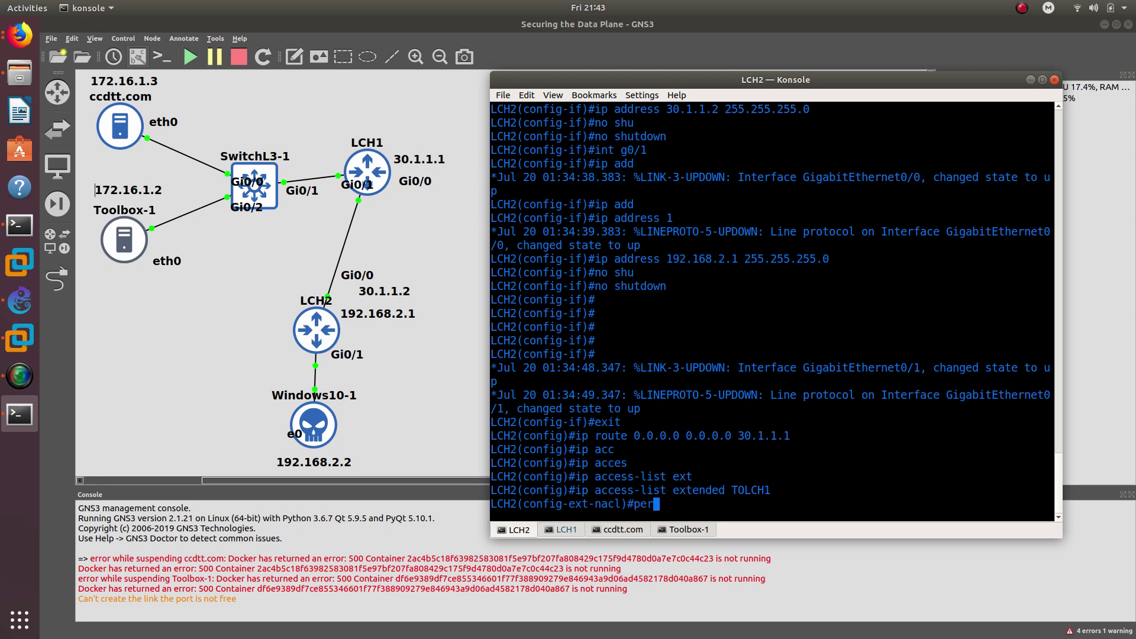
key("Tab")
type("ip ")
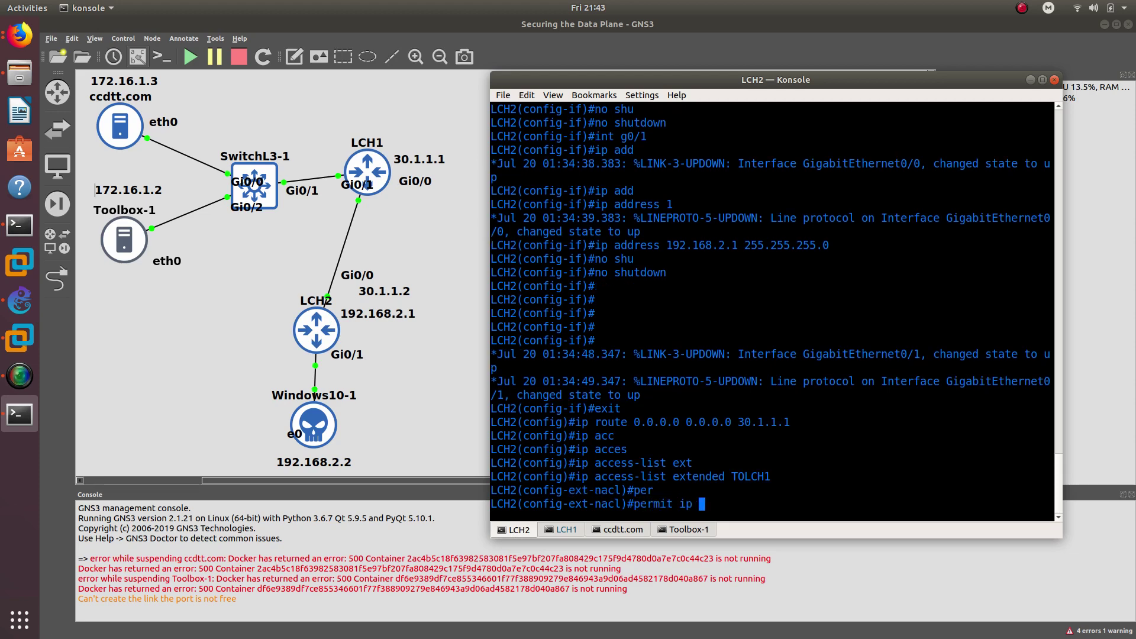
type("192.168.2.0 0.0.0.255 ")
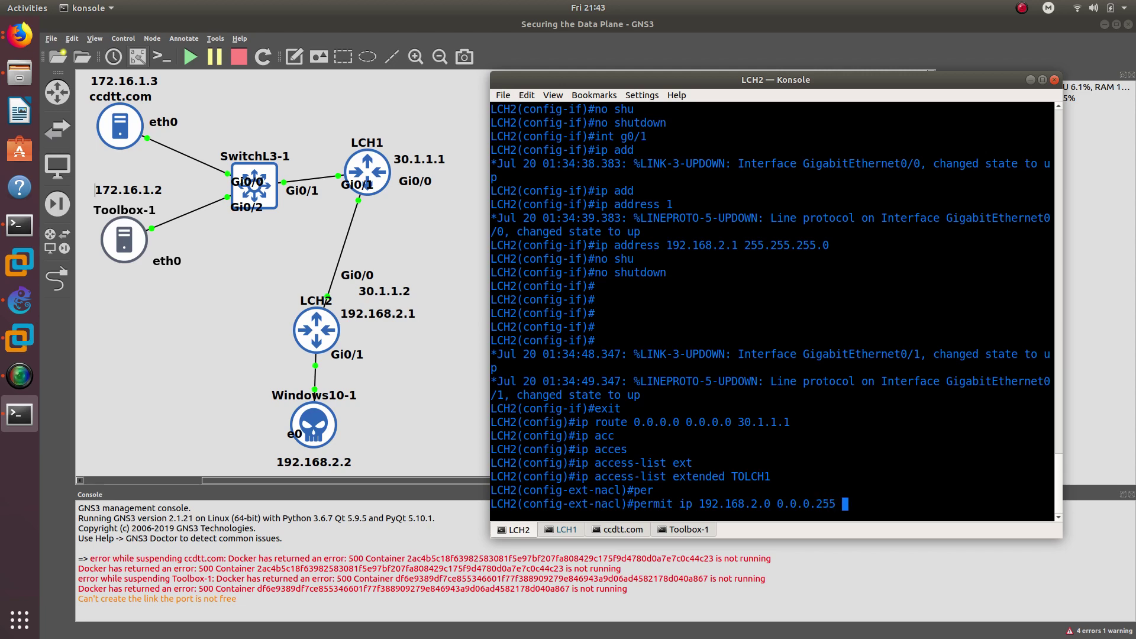
type("172.16.1.0 0.0.0.255")
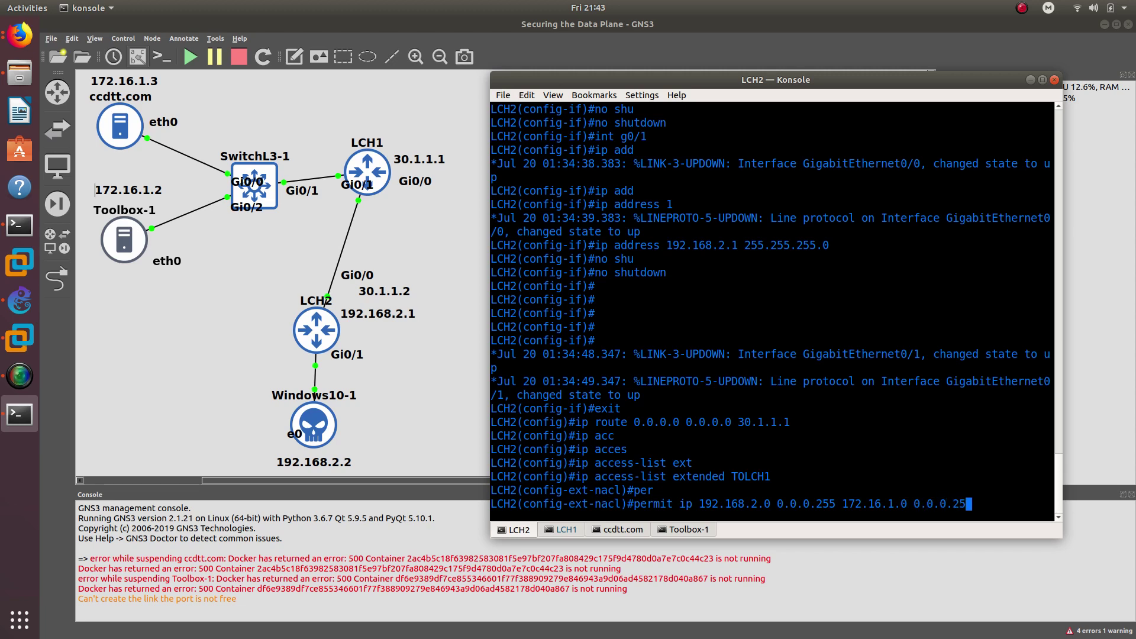
key("Return")
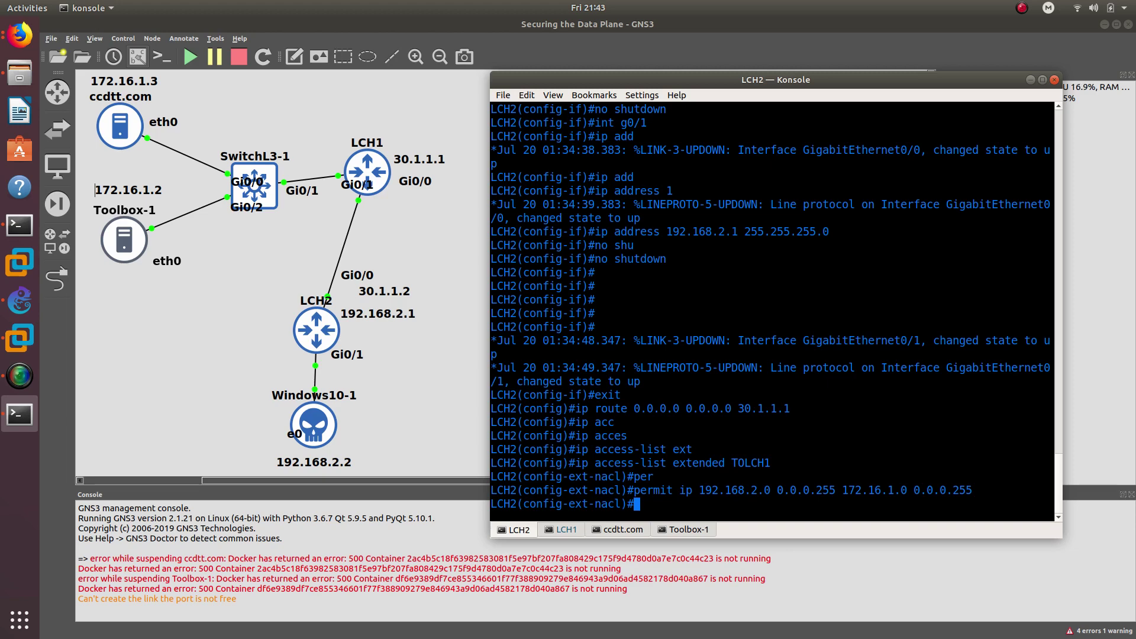
type("exit")
key("Return")
type("cry")
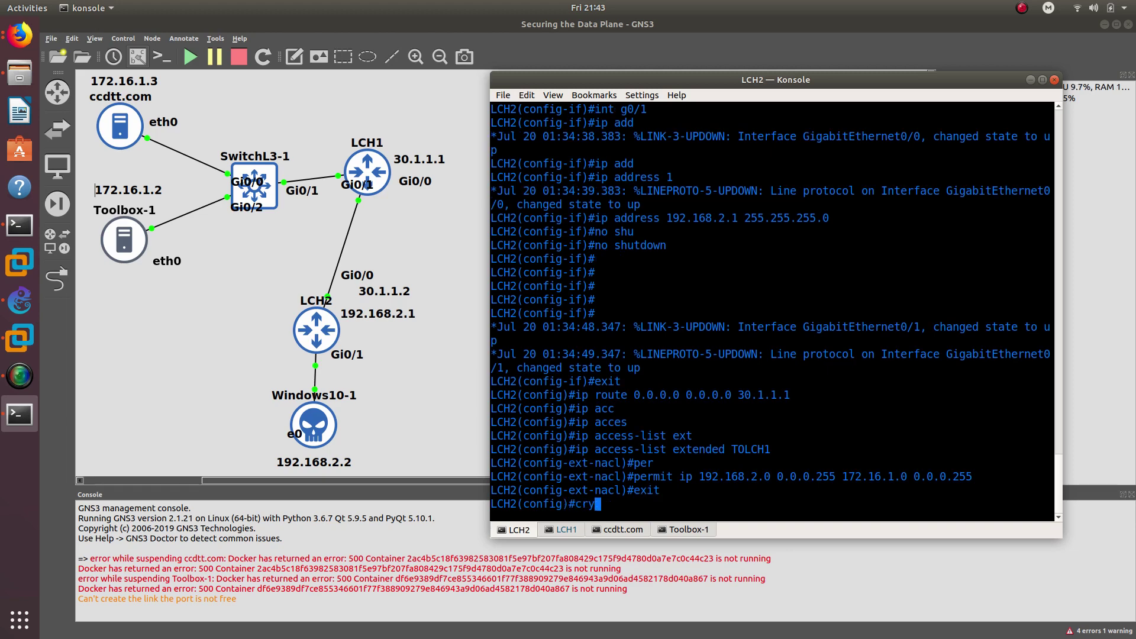
type("ptop ipsec")
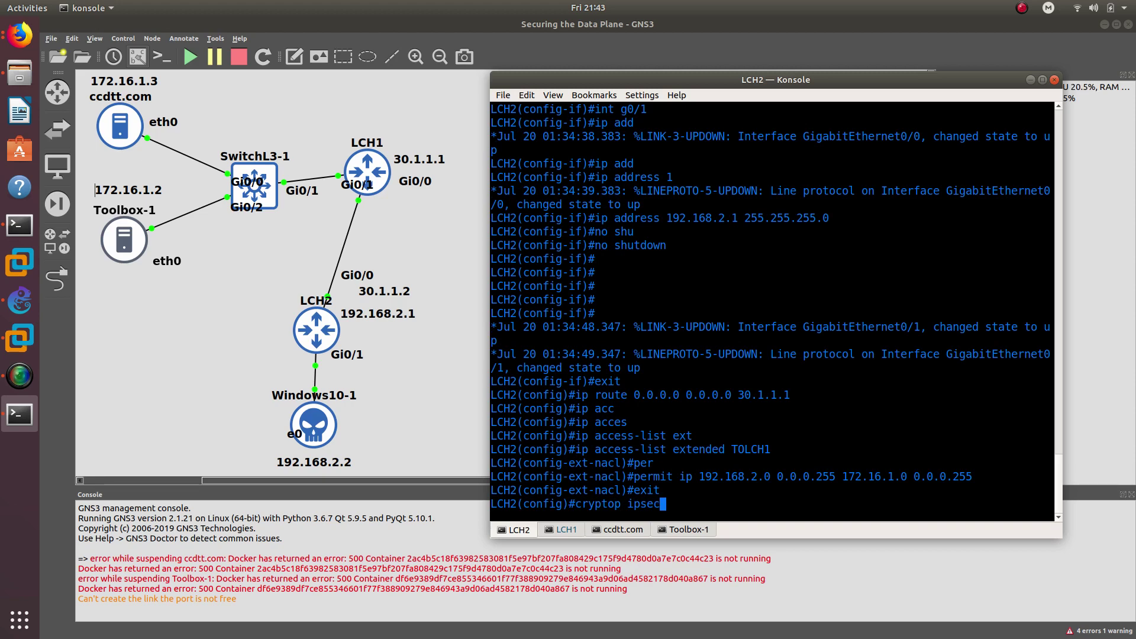
type(" tr")
- Create transform set STRONG with esp-sha-hmac and esp-aes 256
key("Tab")
type("s")
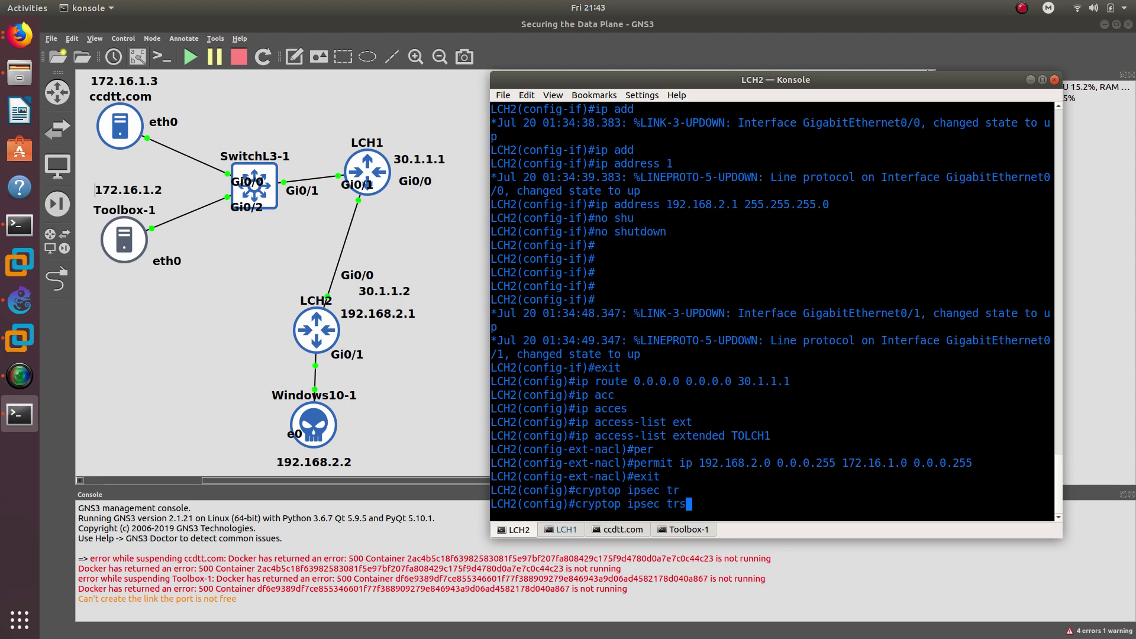
key("Tab")
key("BackSpace")
key("Tab")
key("BackSpace")
key("BackSpace")
key("BackSpace")
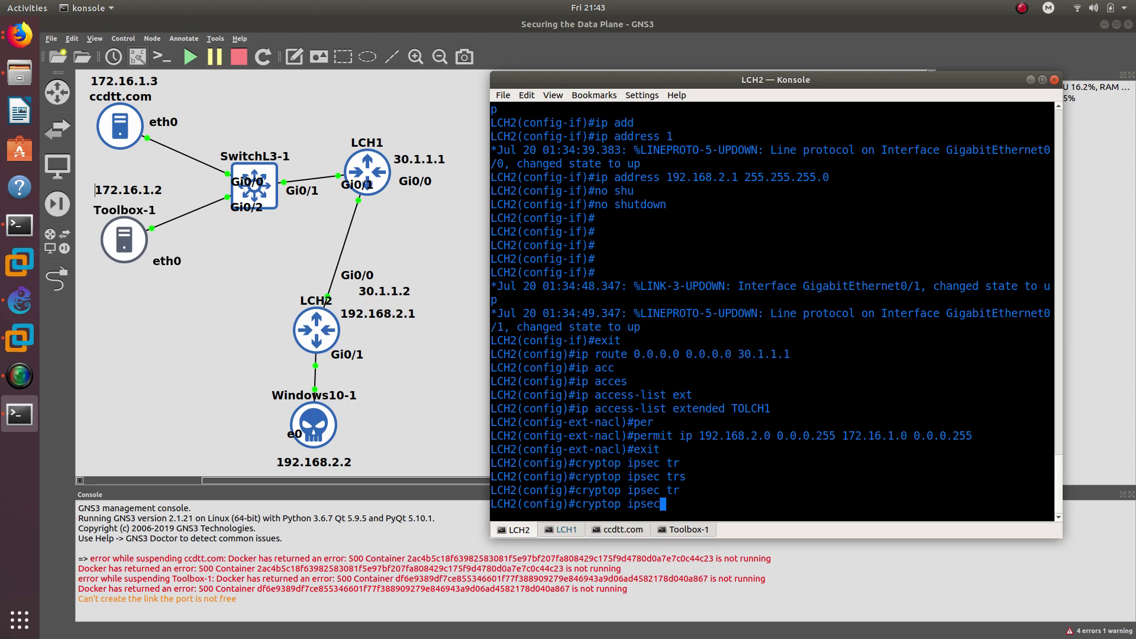
key("BackSpace")
key("BackSpace")
key("BackSpace")
key("BackSpace")
key("BackSpace")
key("BackSpace")
key("BackSpace")
type("ipsec tran")
key("Tab")
type("ST")
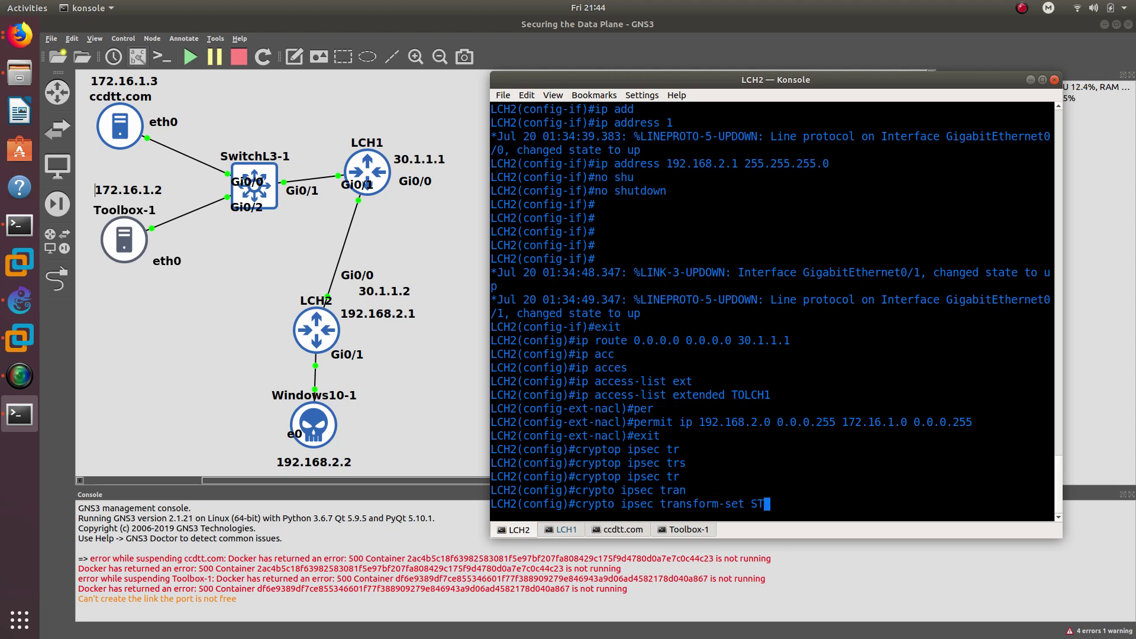
type("RONG es")
key("Tab")
type("p-sh")
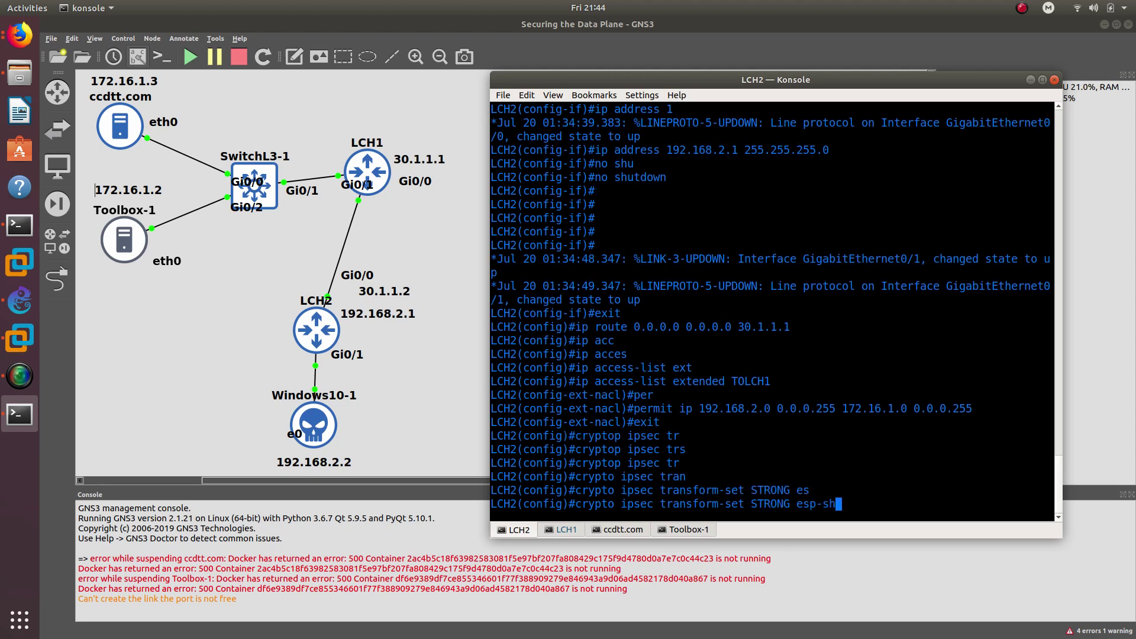
type("a-ha")
key("BackSpace")
key("BackSpace")
type("h")
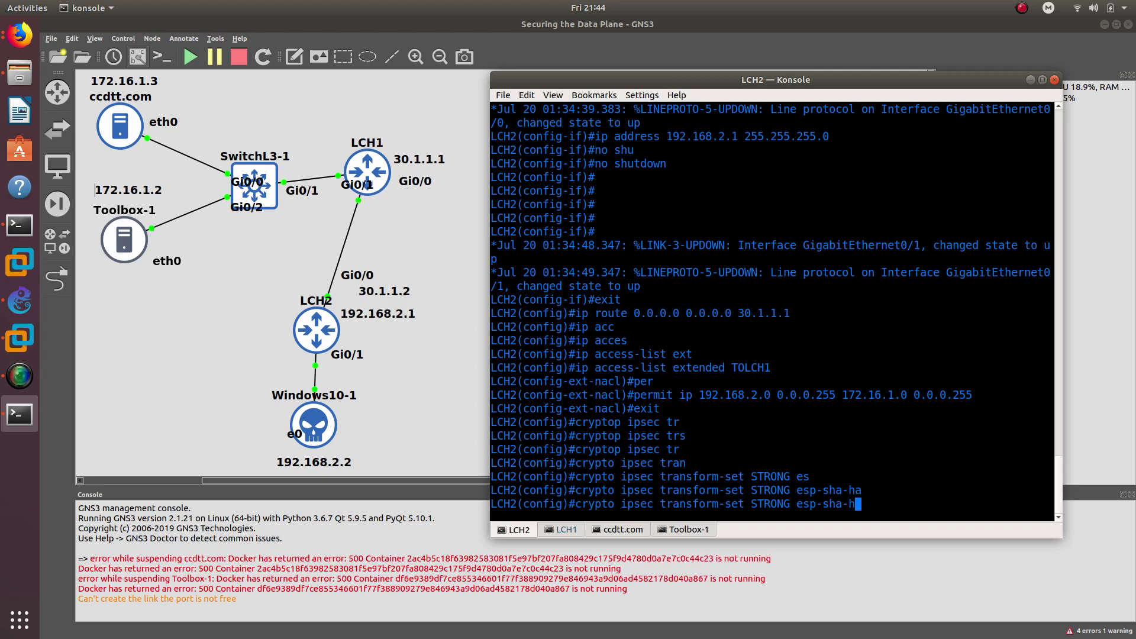
type("m")
key("Tab")
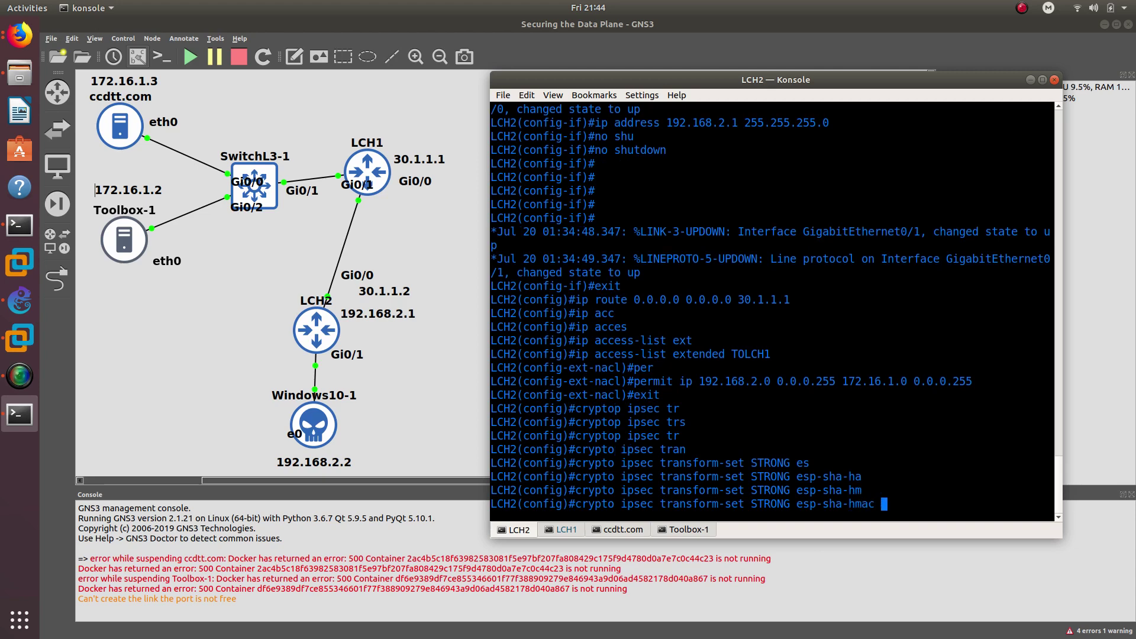
type("esp-")
type("aes 256")
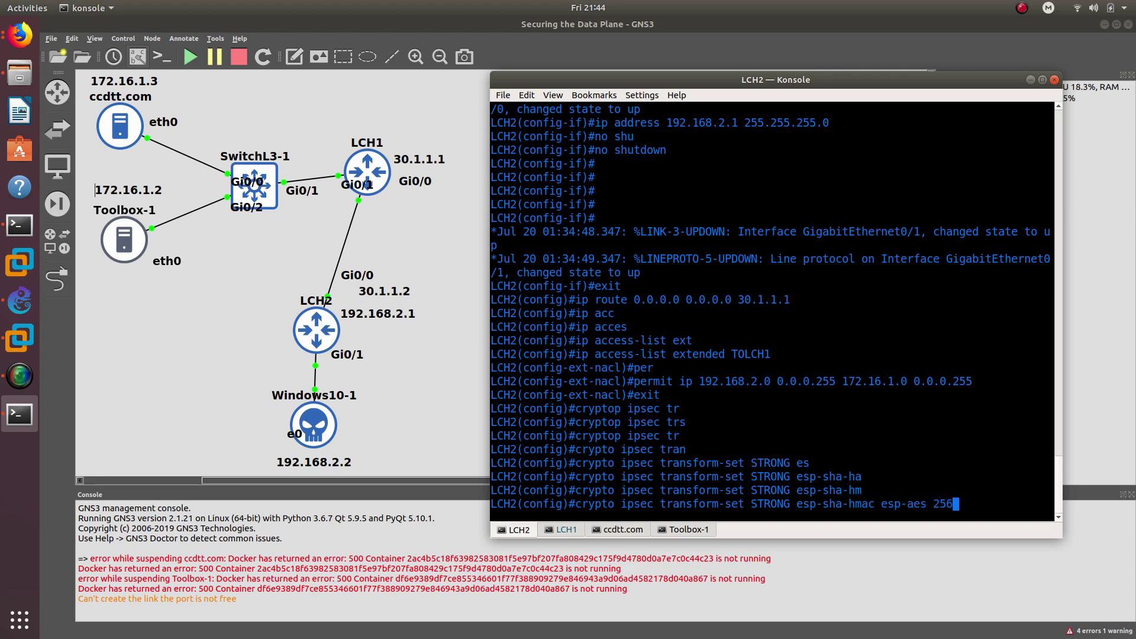
key("Return")
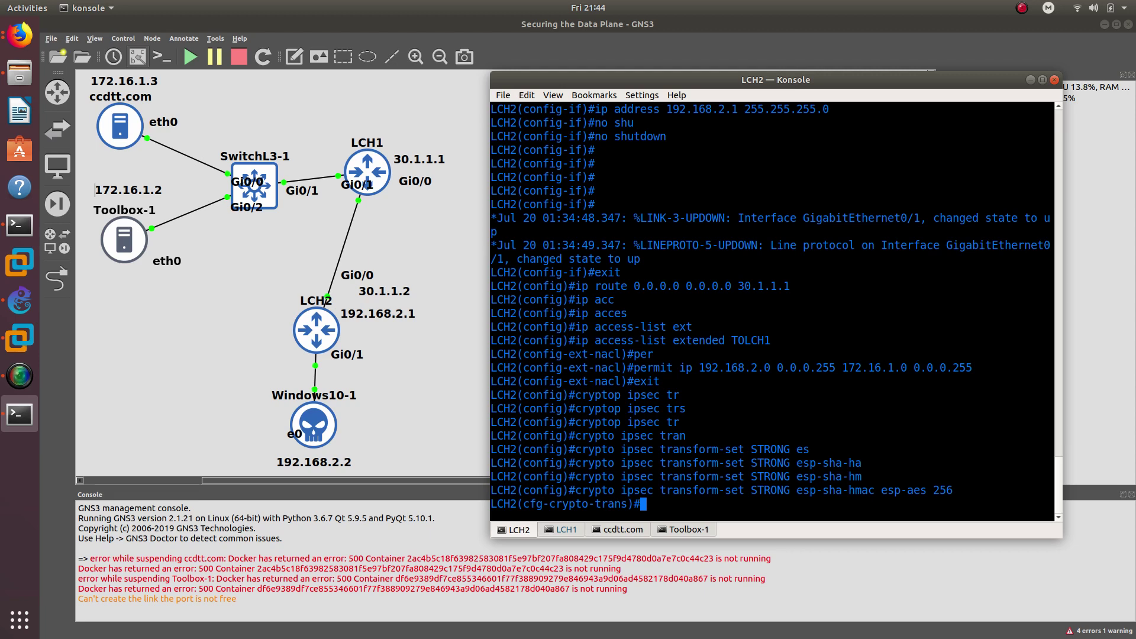
- Put transform set STRONG in tunnel mode and exit
type("mode tunne")
key("Tab")
key("Return")
type("exit")
key("Return")
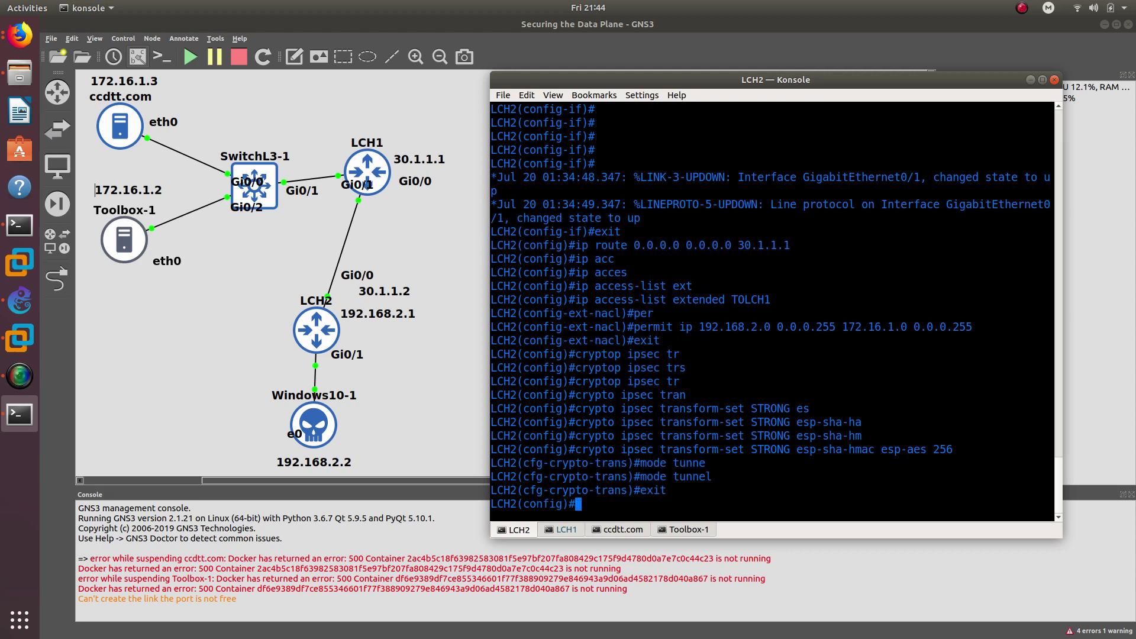
- Create crypto map LCH2TOLCH1 entry 1 as ipsec-isakmp
type("crypto map LCH2TO")
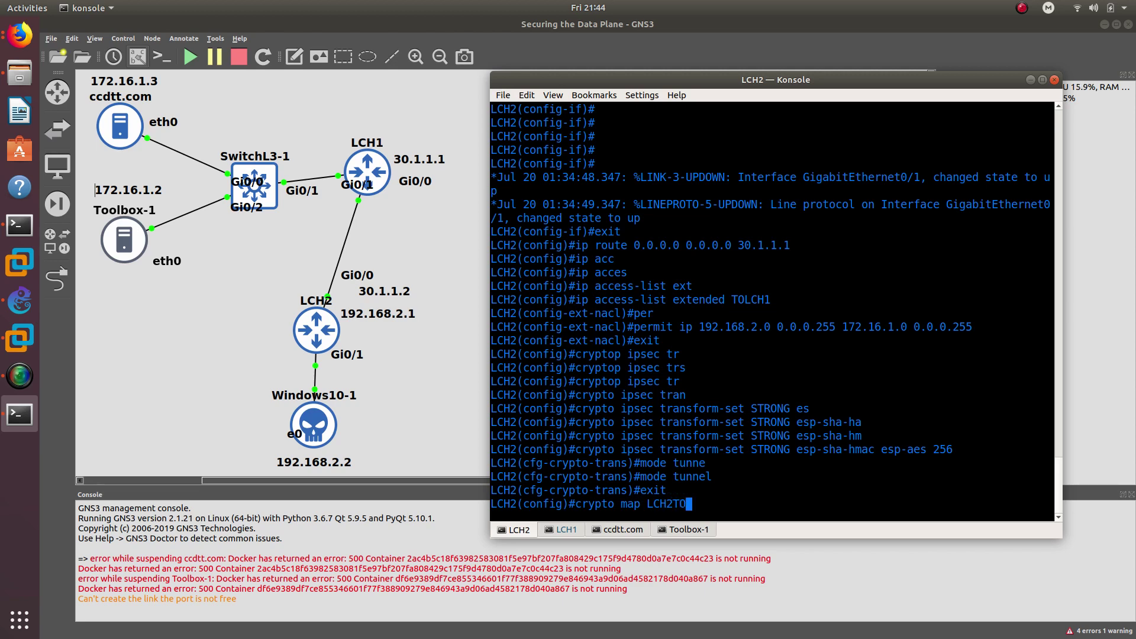
type("LCH1 ipse")
key("Tab")
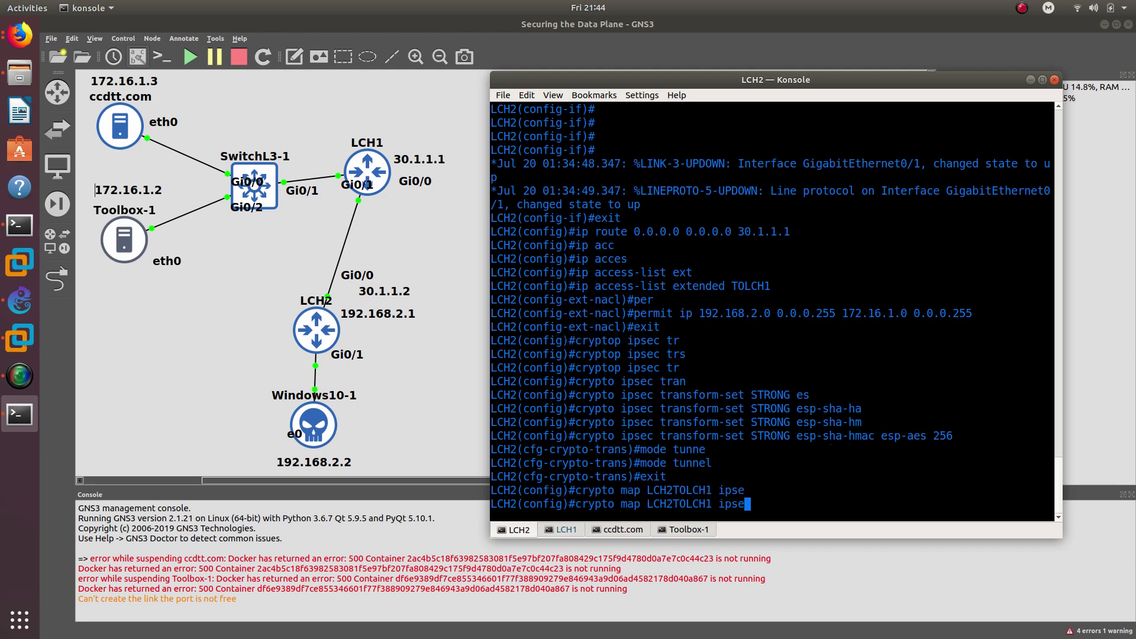
key("BackSpace")
key("Tab")
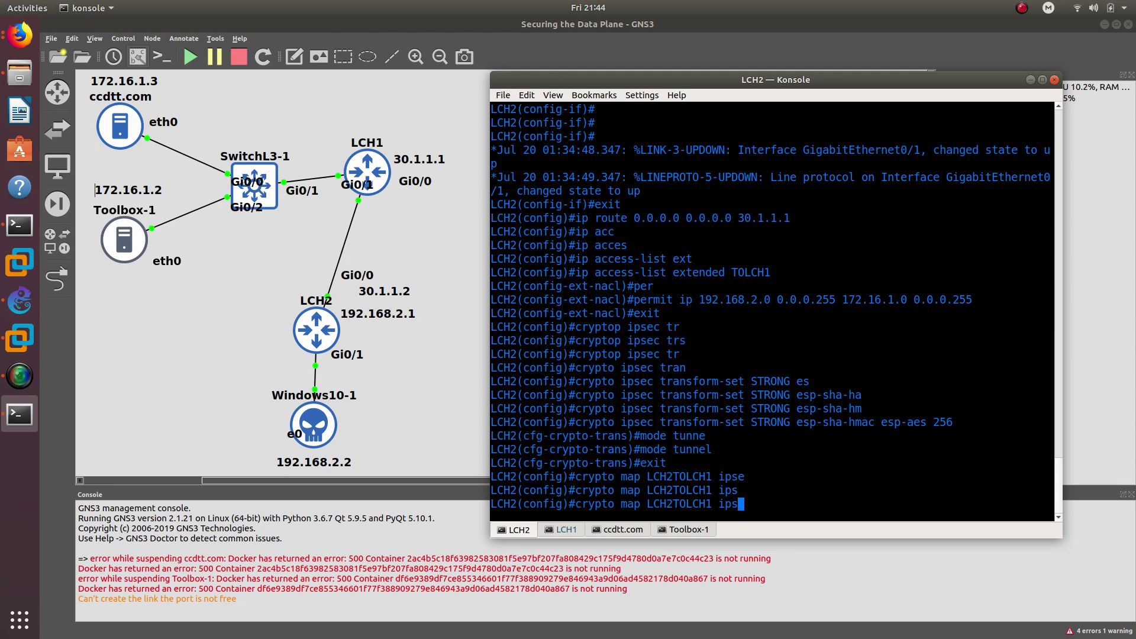
key("BackSpace")
key("BackSpace")
key("BackSpace")
type("1 ips")
key("Tab")
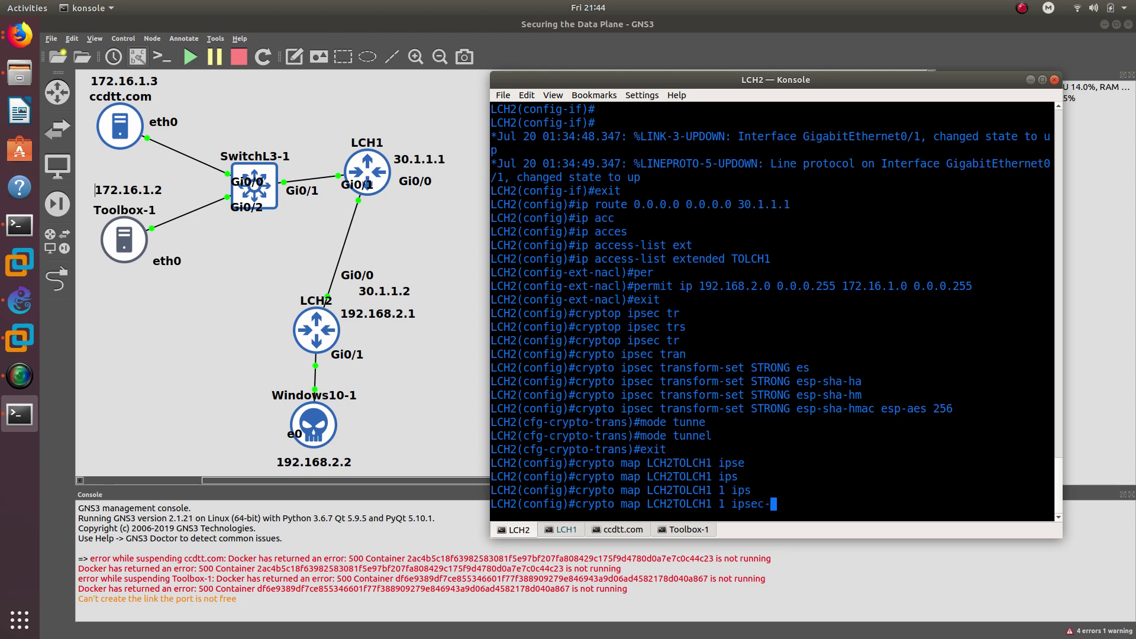
type("ec-i")
key("Tab")
key("Return")
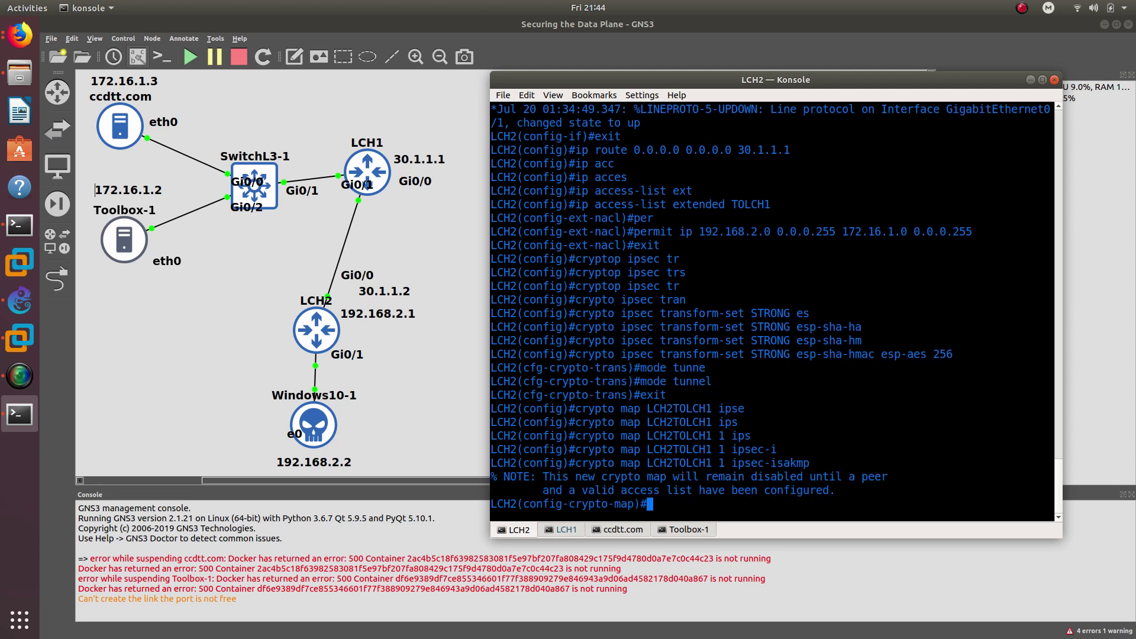
- Type 'set peer 30.1.1.1' in the crypto map
key("Return")
type("set peer")
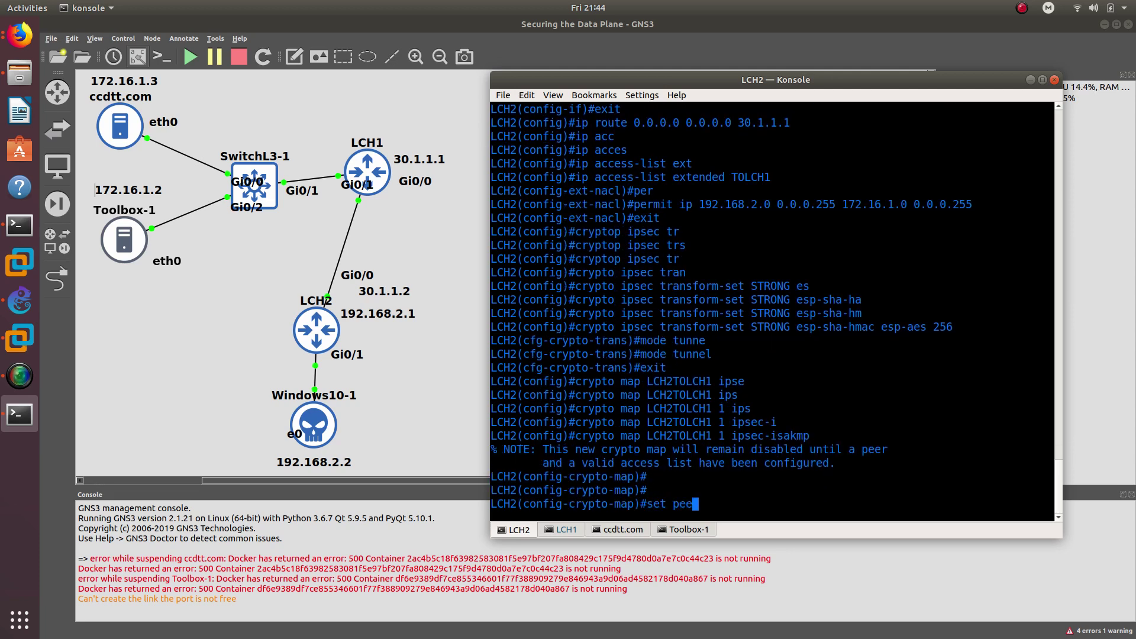
key("Tab")
type("30.1.1.1")
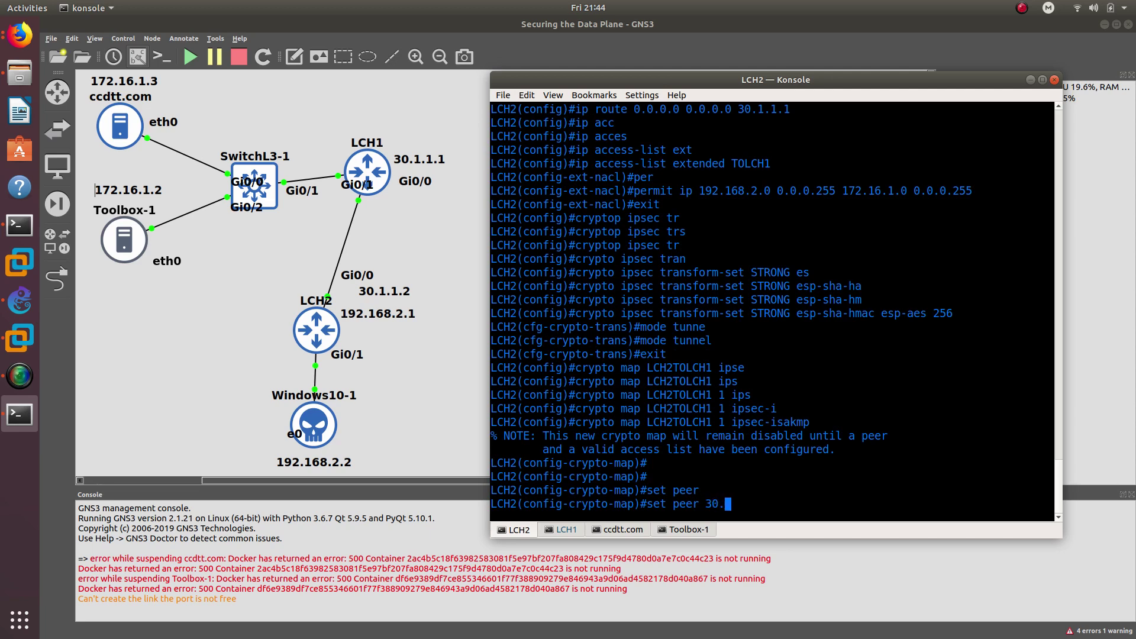
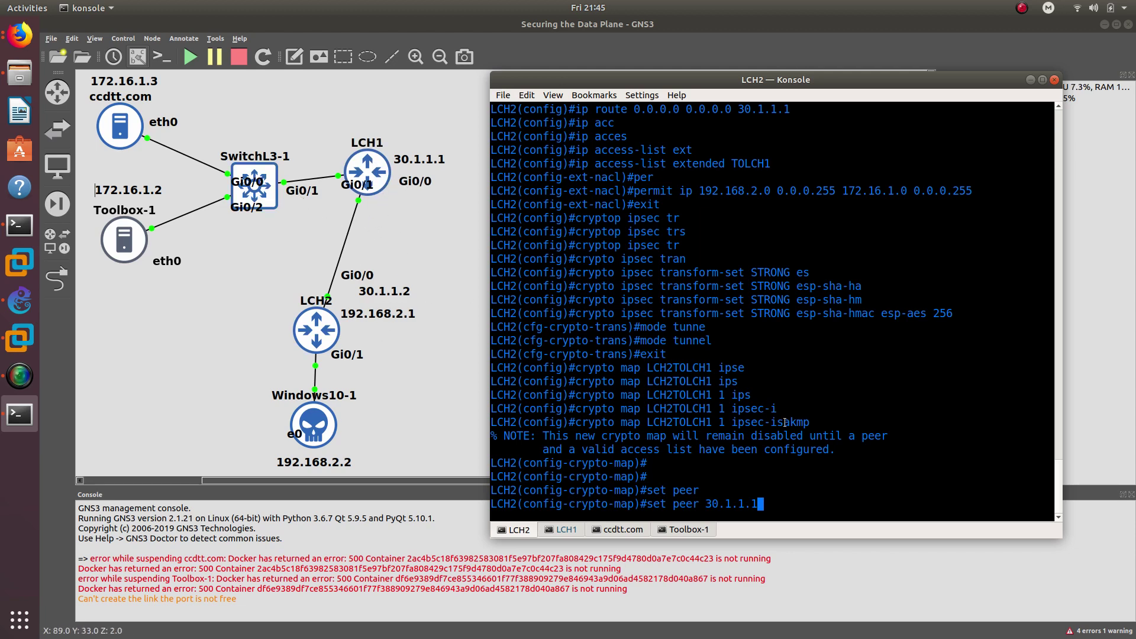
- Set crypto map peer 30.1.1.1 and transform set STRONG, correcting the misspelling
key("Return")
type("set ")
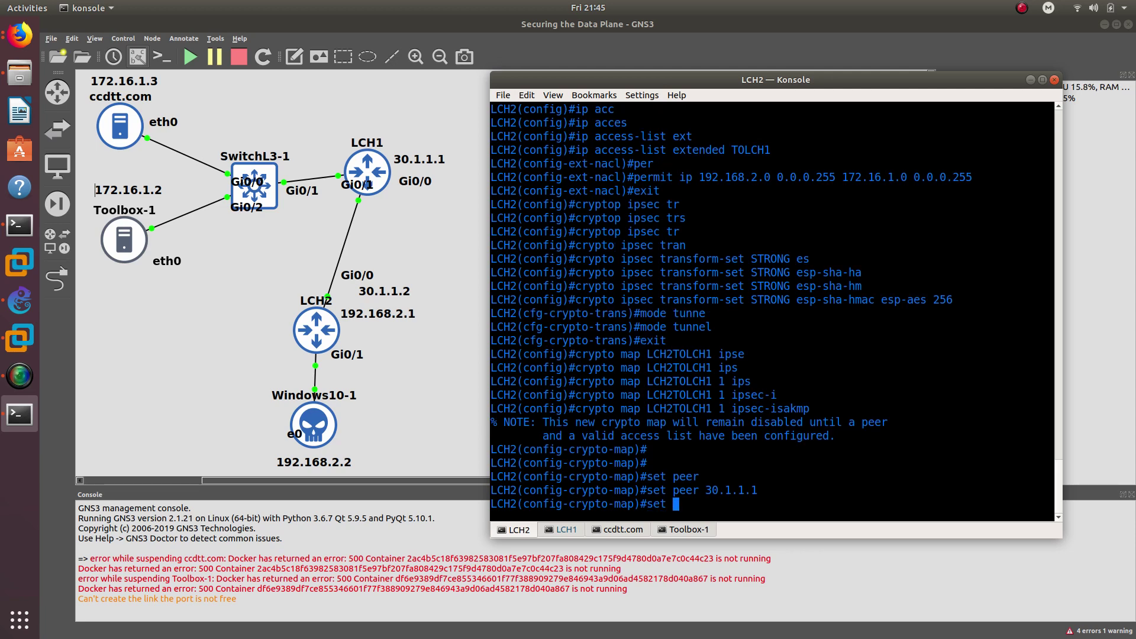
type("tra")
key("Tab")
type("STORNG")
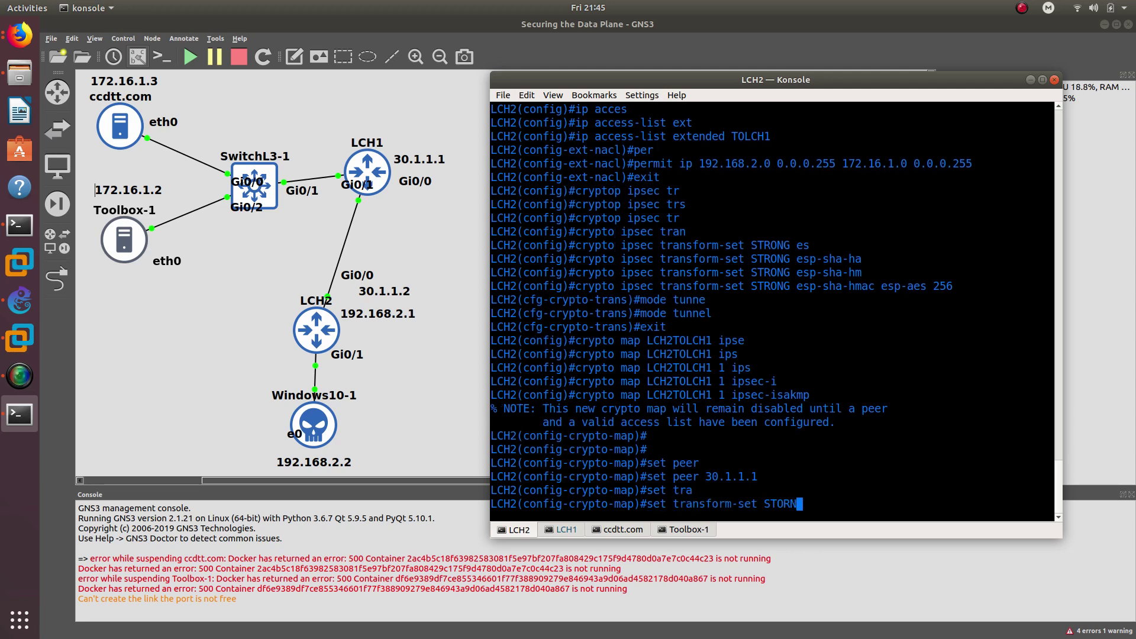
key("BackSpace")
key("BackSpace")
key("BackSpace")
key("BackSpace")
type("RONG")
key("Return")
- Make the crypto map match access list TOLCH1 by pasting the copied name, then exit
type("m")
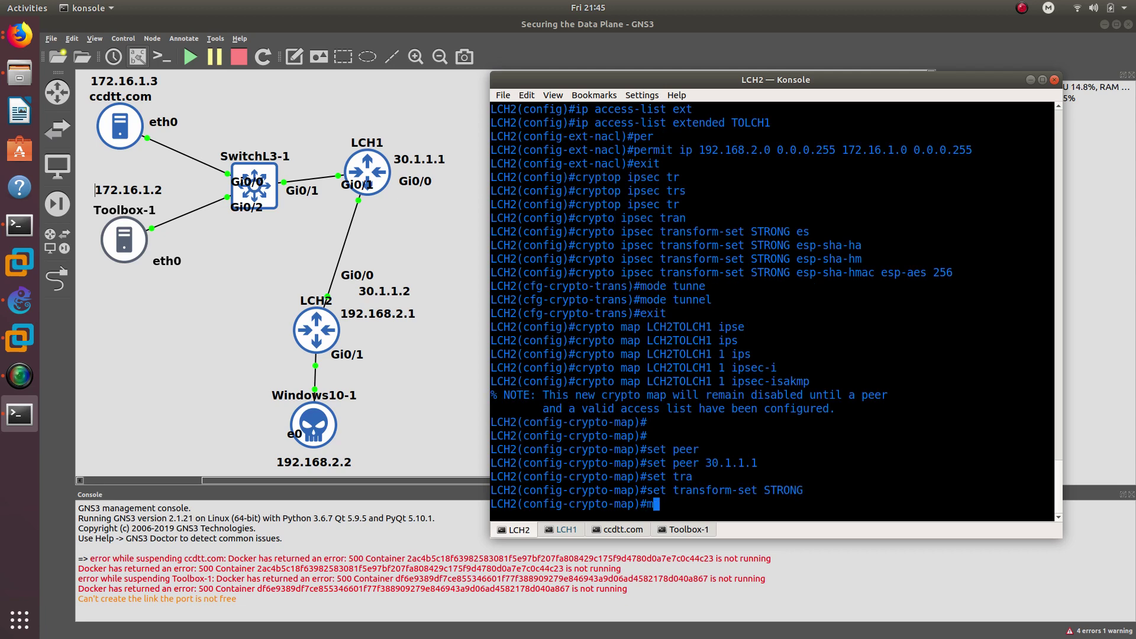
type("atch add")
key("Tab")
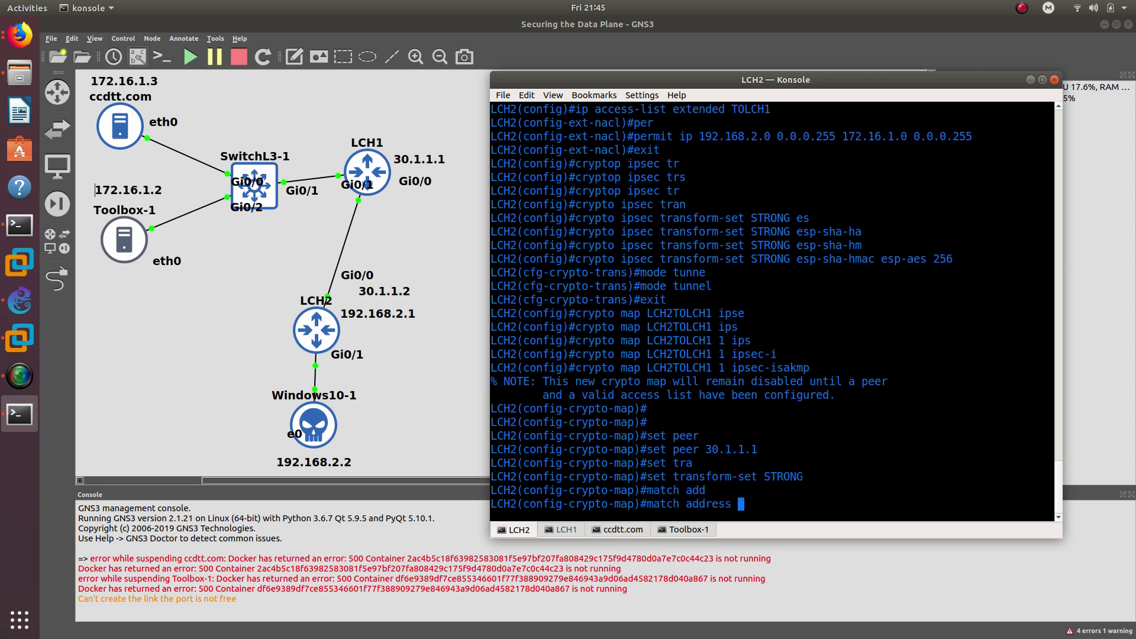
scroll(915, 297, "up", 3)
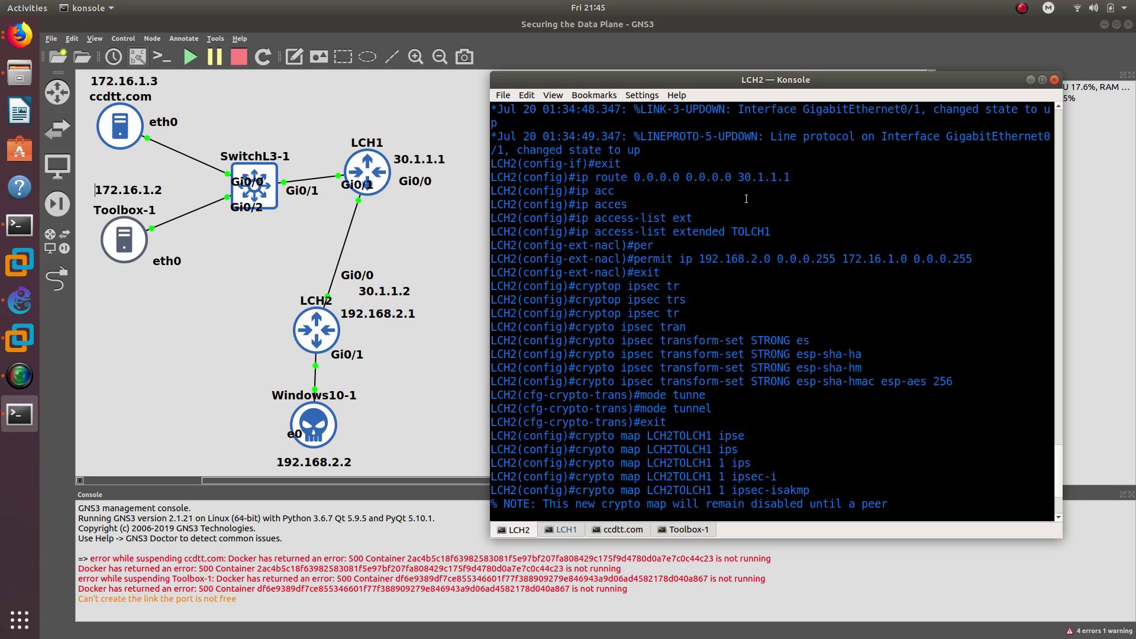
double_click(750, 231)
right_click(760, 236)
left_click(762, 240)
scroll(762, 239, "down", 3)
right_click(752, 473)
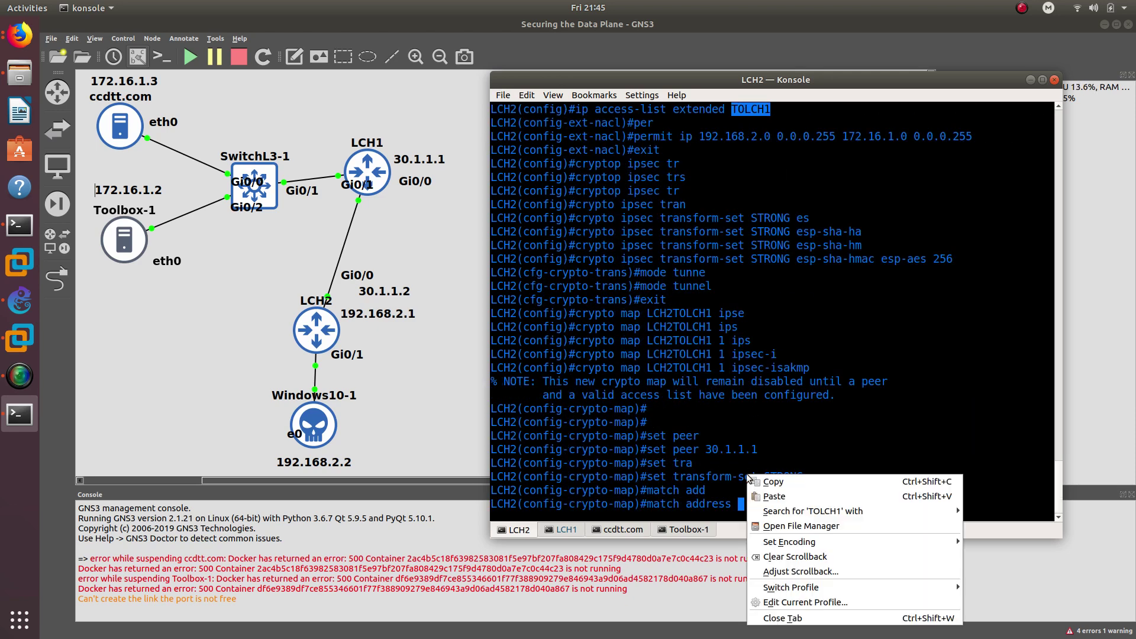
left_click(763, 490)
key("Return")
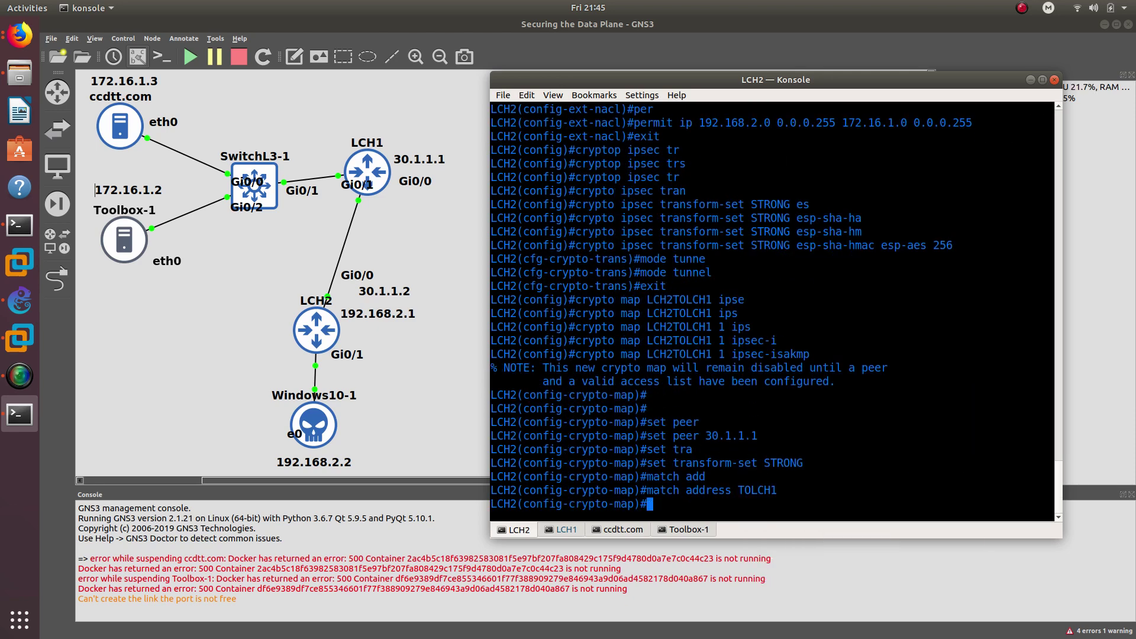
type("exit")
key("Return")
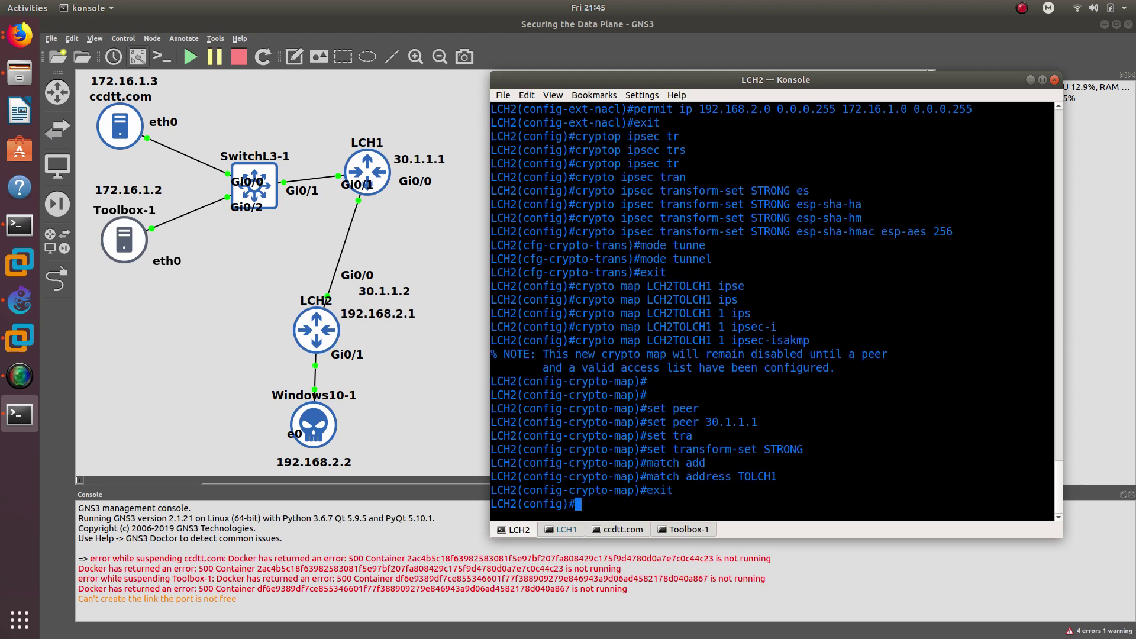
- Set an ISAKMP pre-shared key for peer address 30.1.1.1
type("crypto is")
key("Tab")
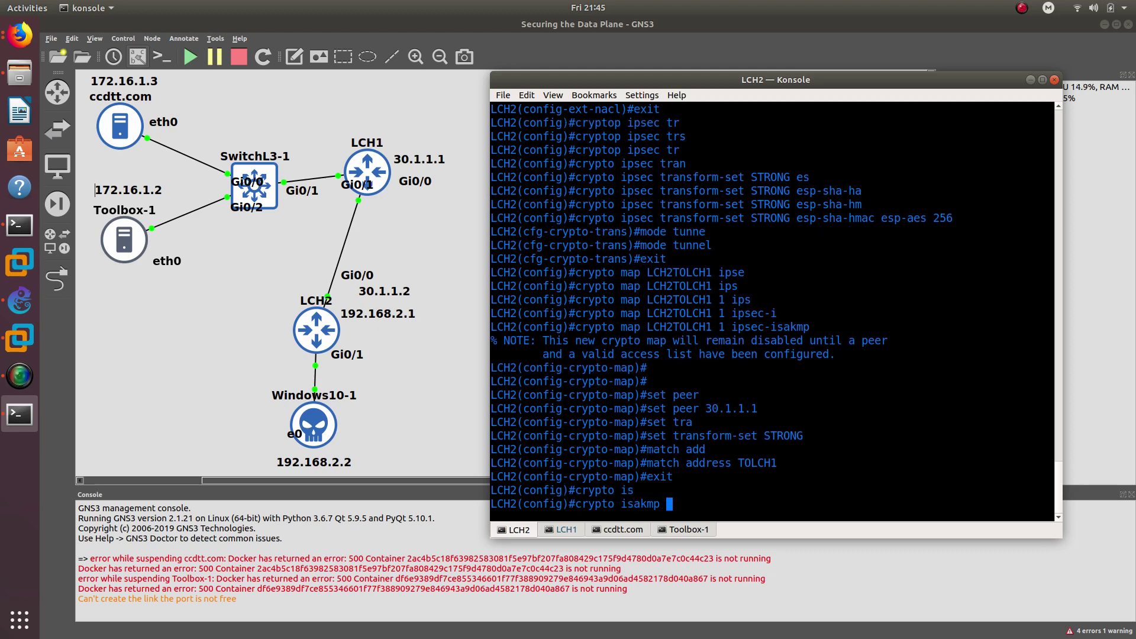
type("key cisco123 ?")
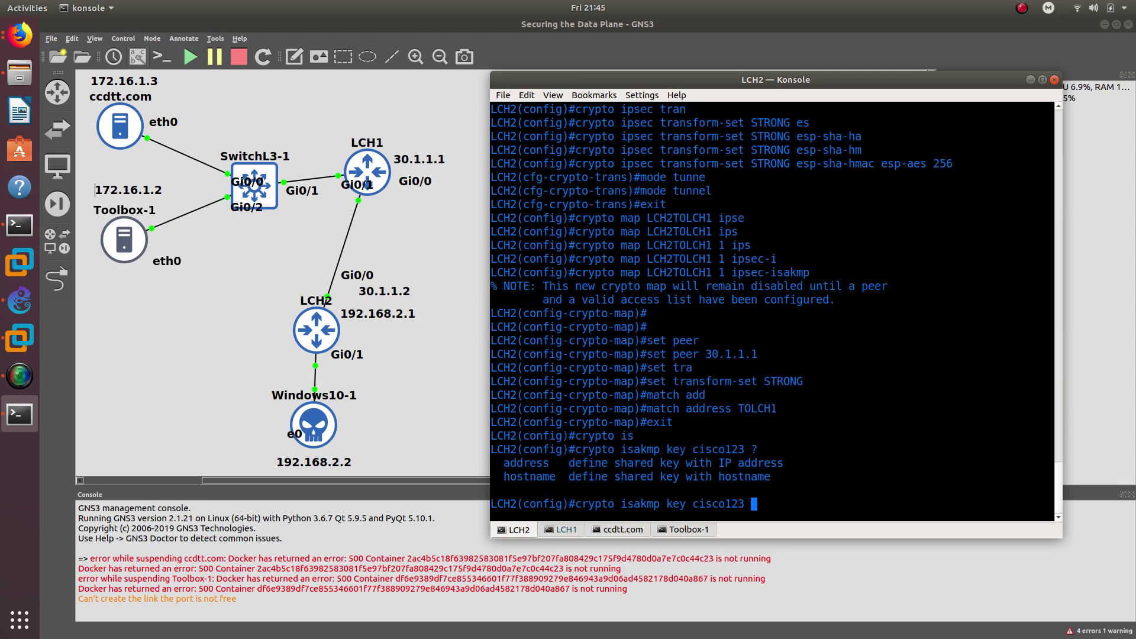
type("add")
key("Tab")
type("30.1.1.1")
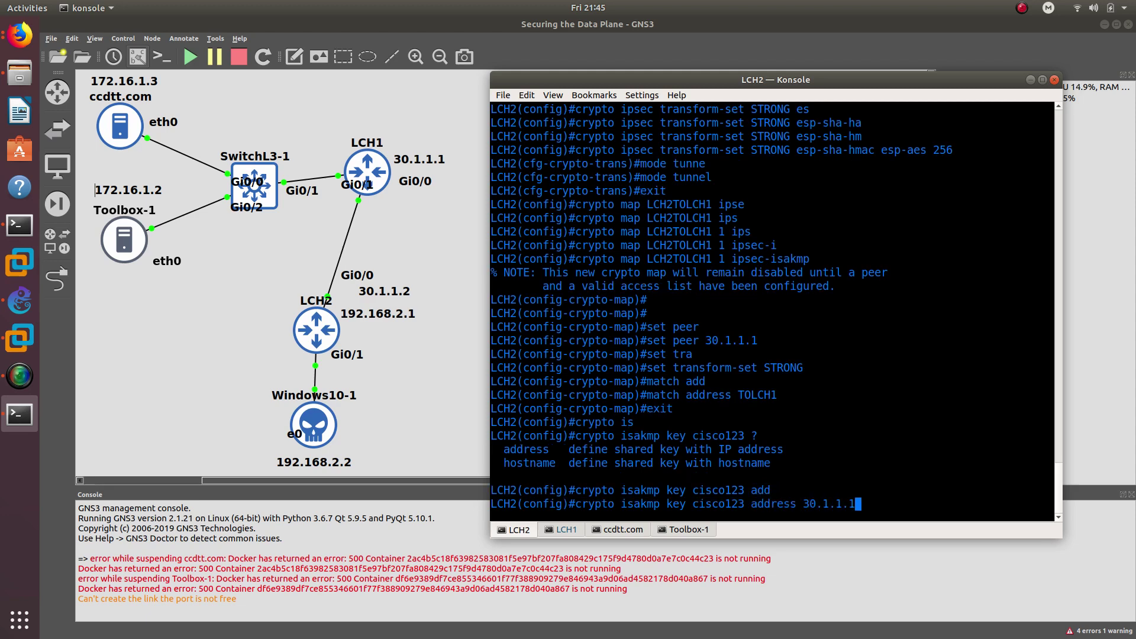
key("Return")
- Create ISAKMP policy 1 with pre-share authentication and AES 256 encryption
type("cry")
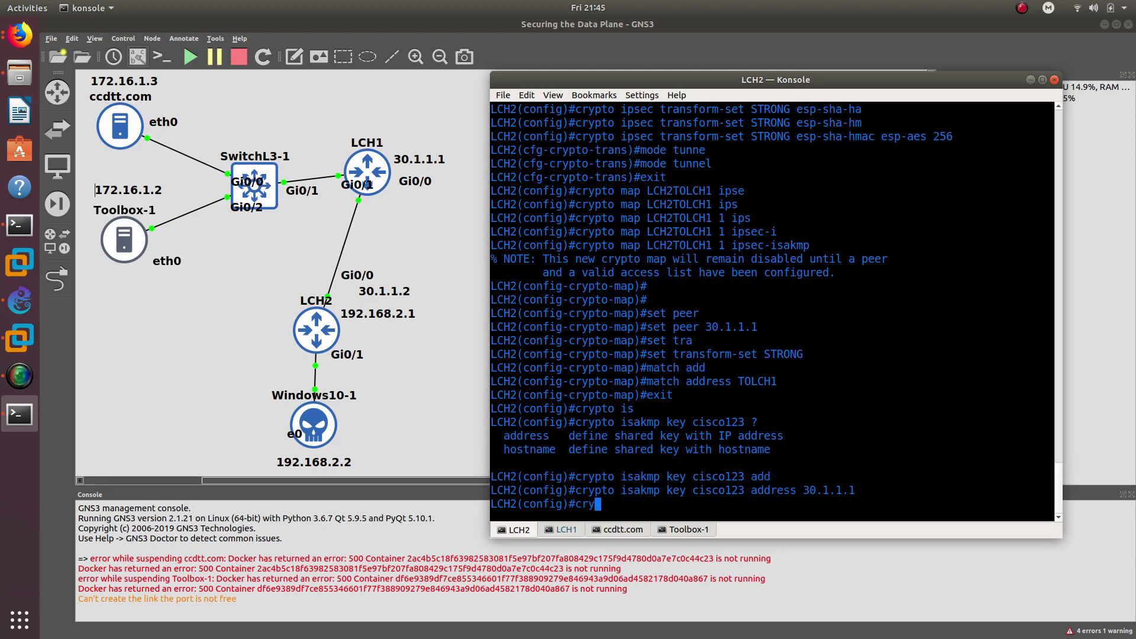
type("pto is")
key("Tab")
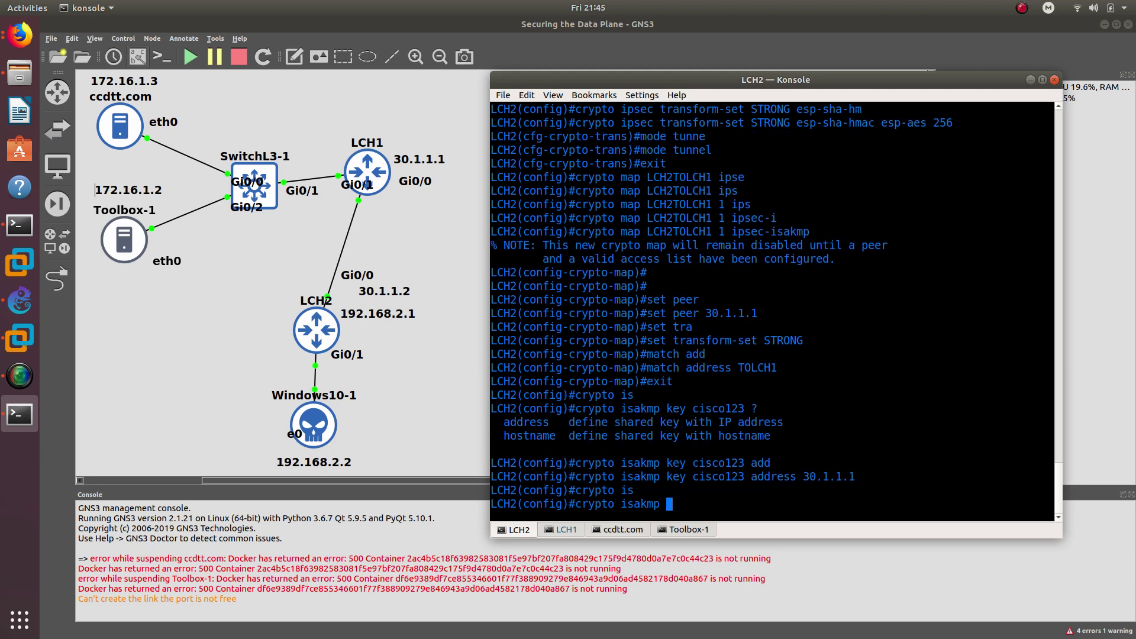
type("po")
key("Tab")
type("1")
key("Return")
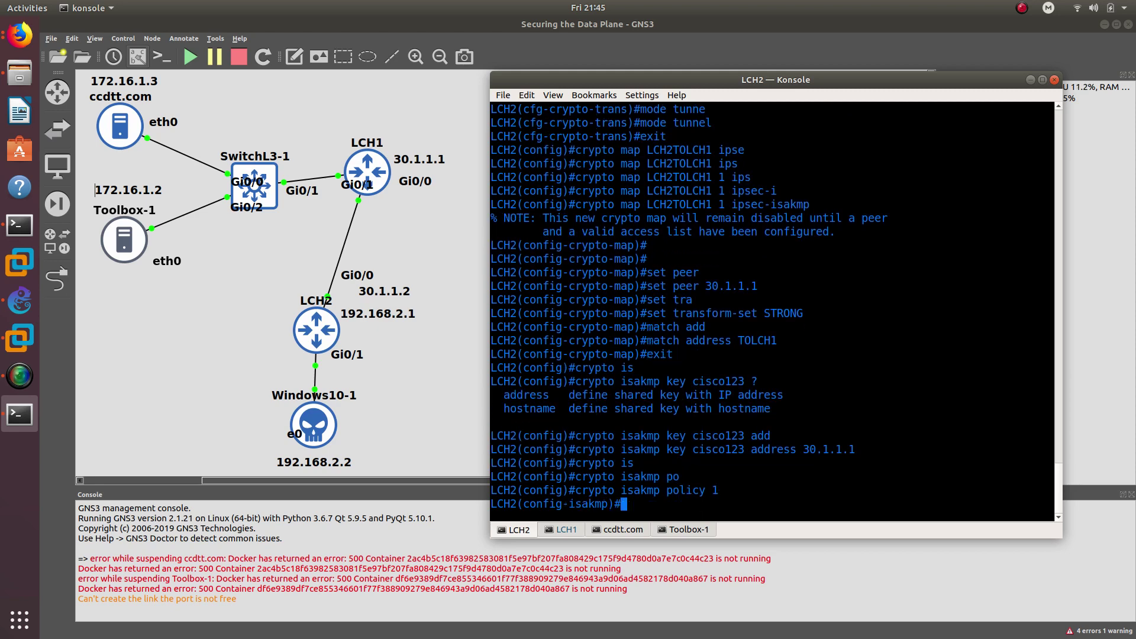
type("aue")
key("Tab")
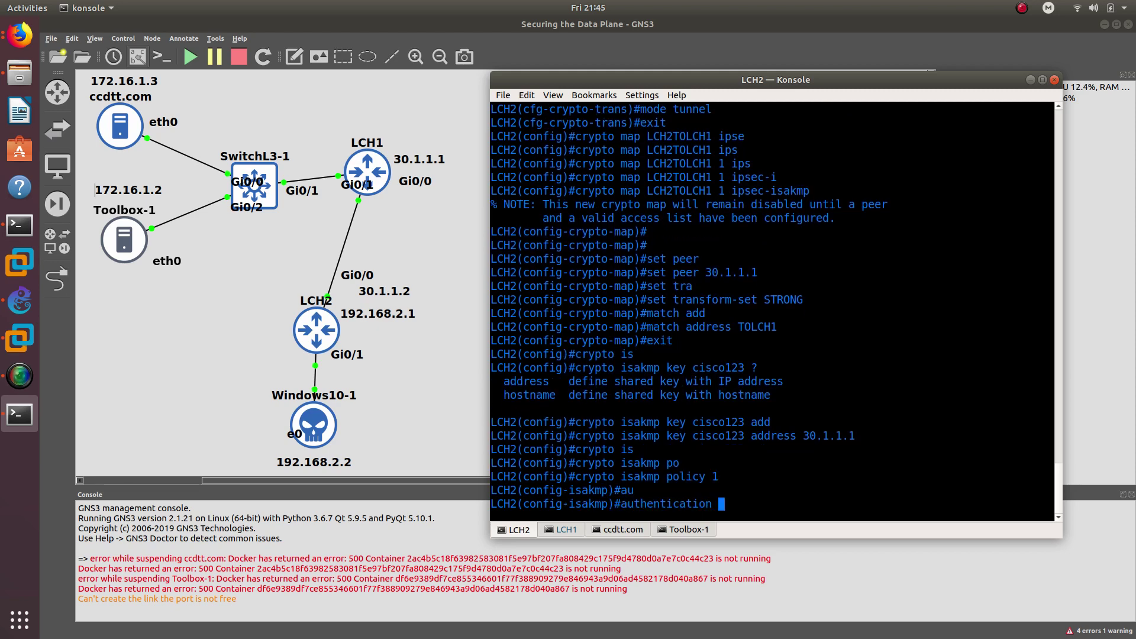
type("pr")
key("Tab")
key("Return")
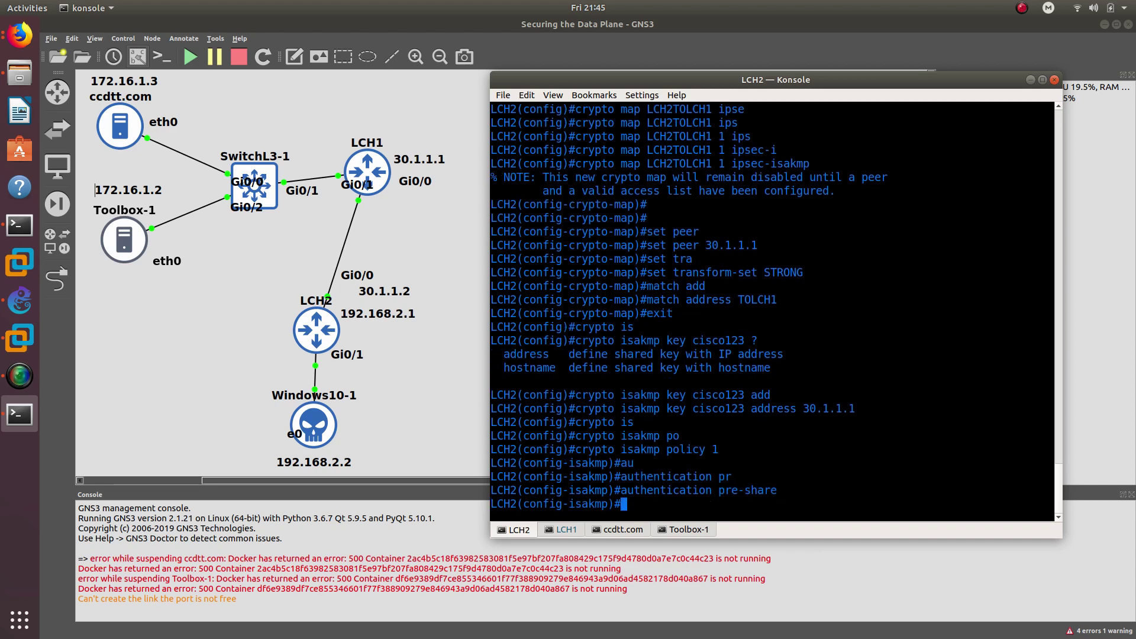
type("en")
key("Tab")
type("a")
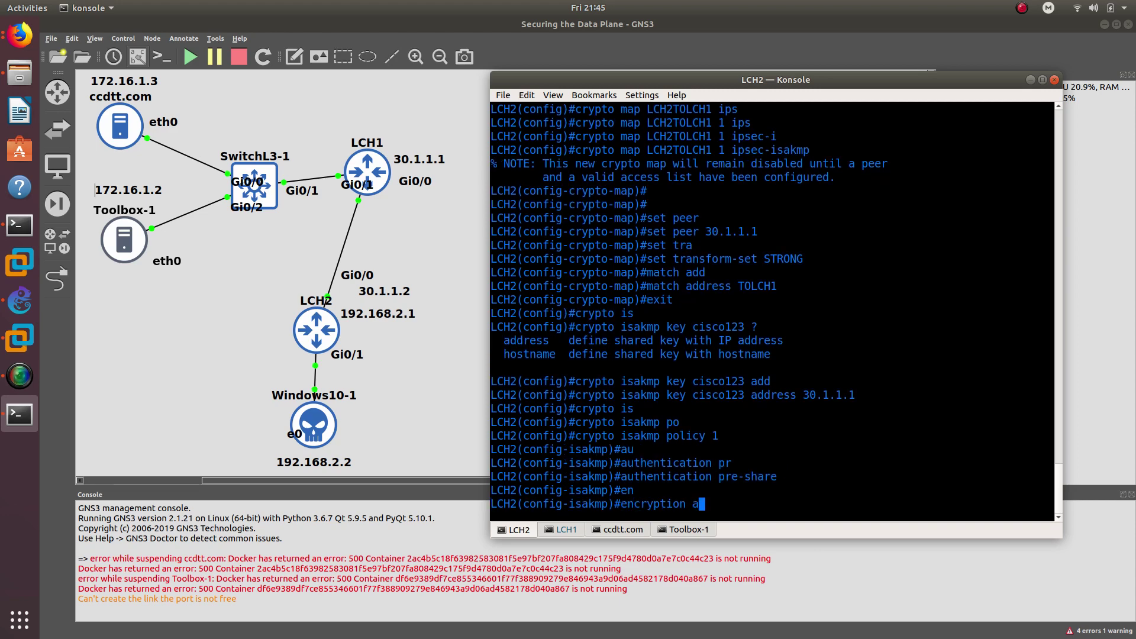
type("es 256")
key("Return")
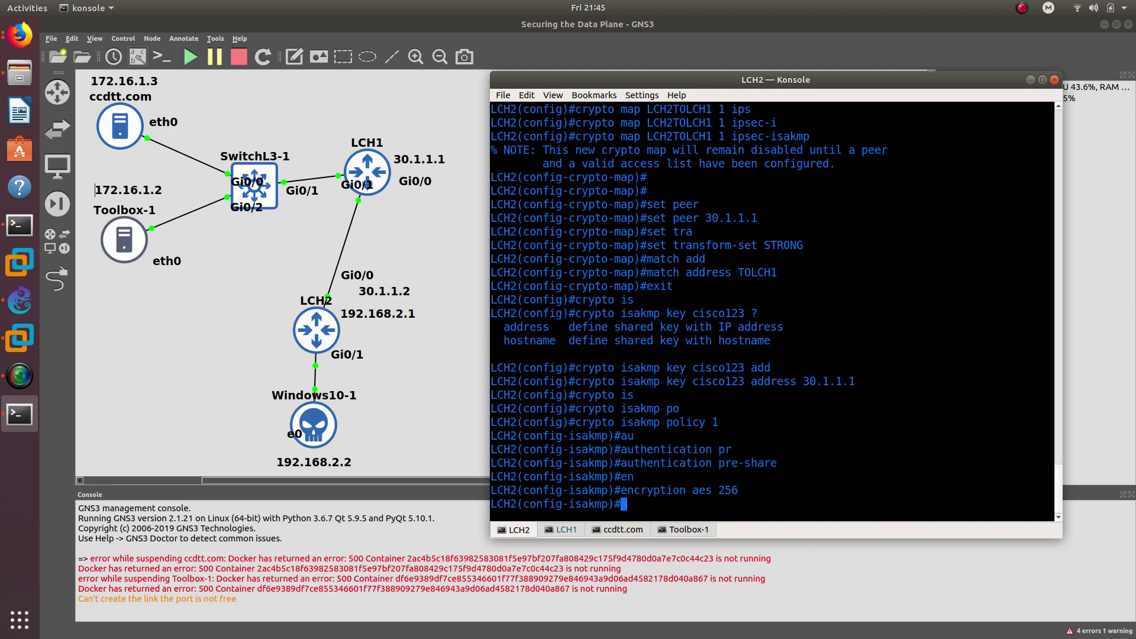
- Give policy 1 SHA hash, DH group 2 and lifetime 86400, then exit
type("hash sha")
key("Return")
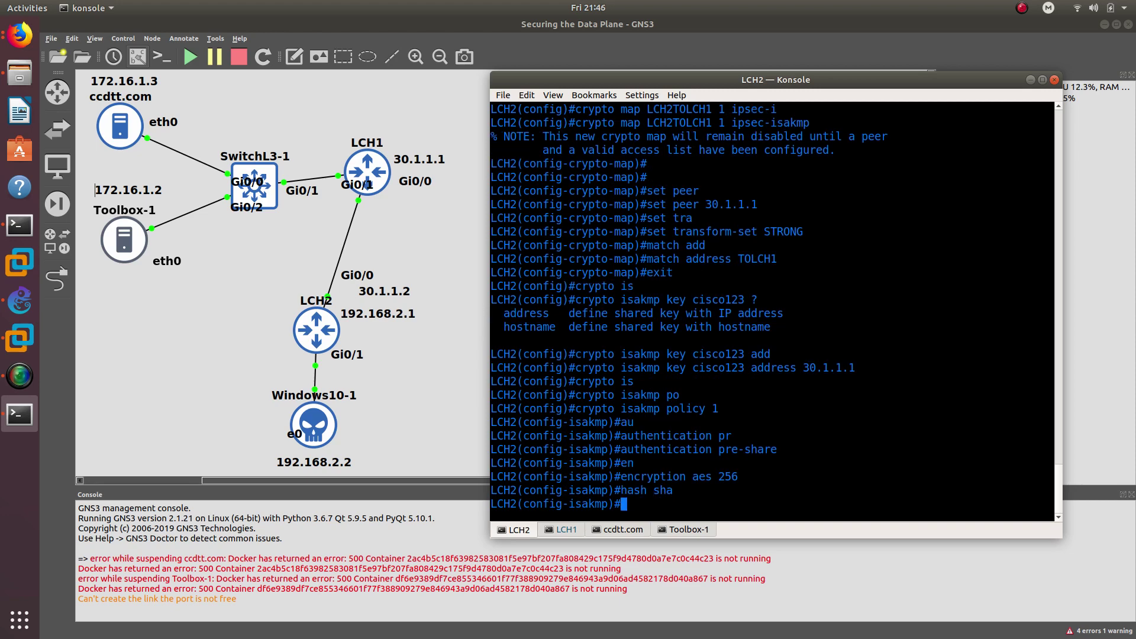
type("gr")
key("Tab")
type("2")
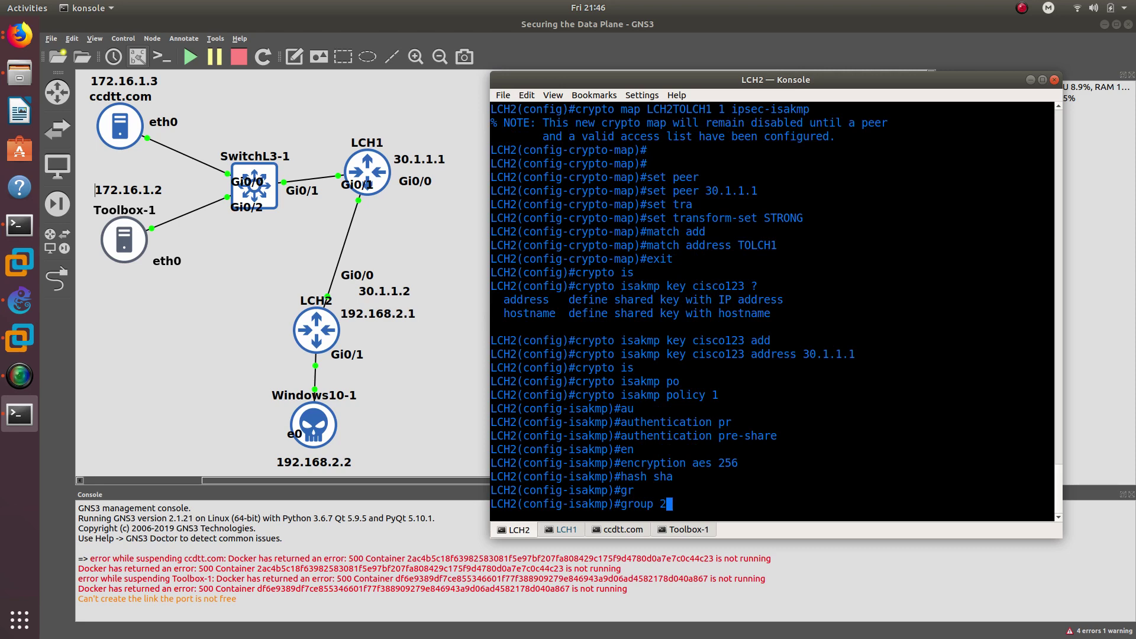
key("Return")
type("lif")
key("Tab")
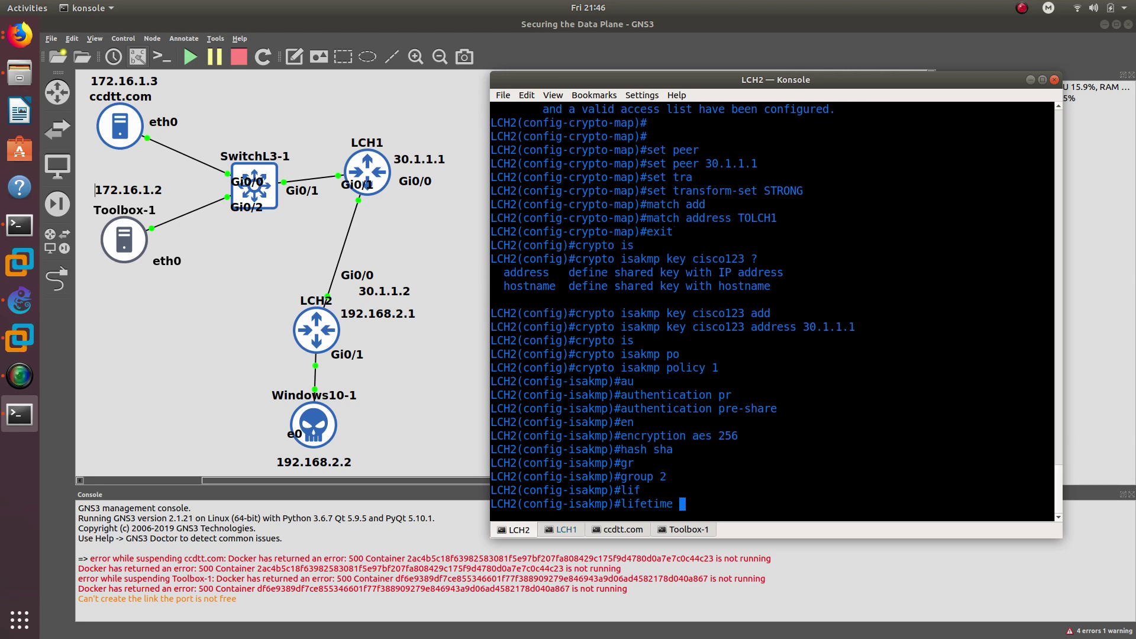
type("?8")
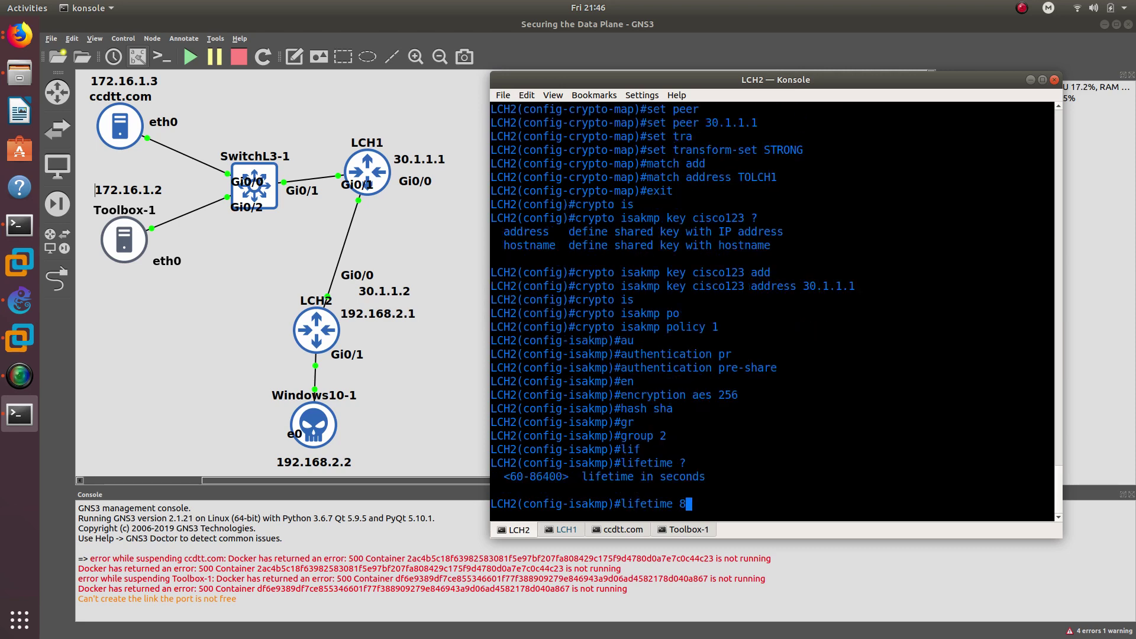
type("6400")
key("Return")
type("exit")
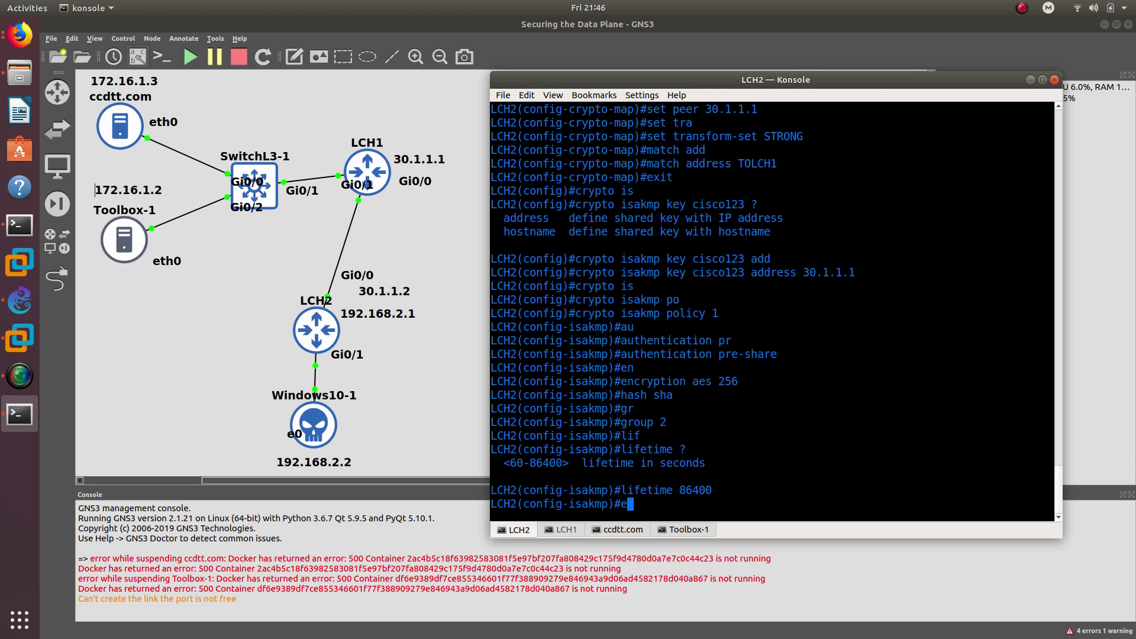
key("Return")
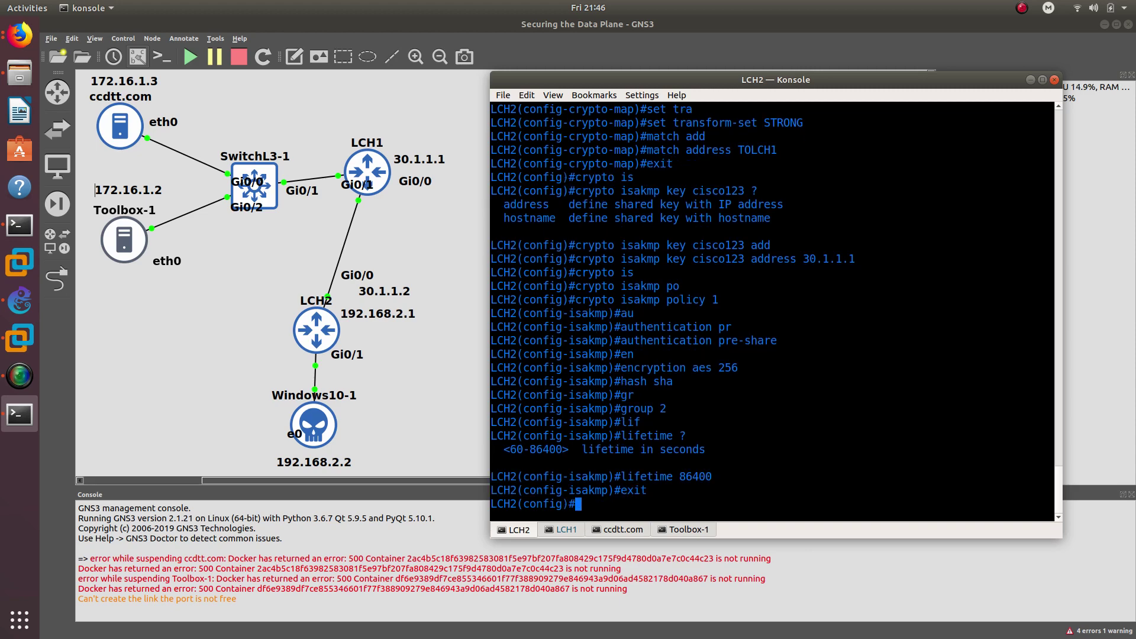
- Enter interface g0/0 and attempt to apply the misspelled map LHC2TOLCH1
type("int g0/0")
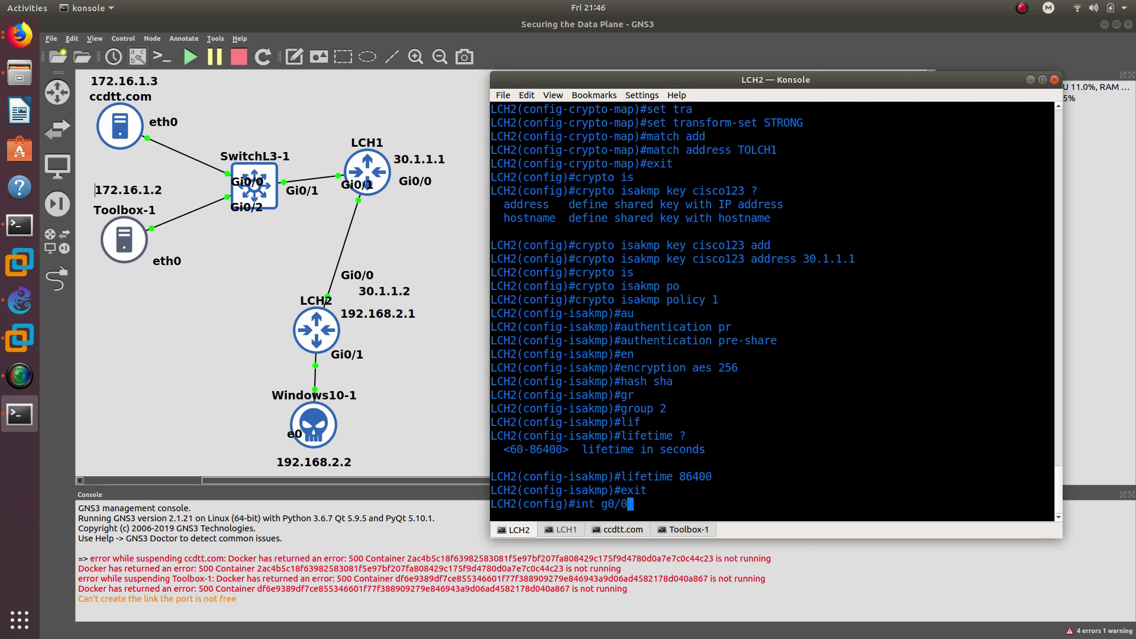
key("Return")
type("crypo")
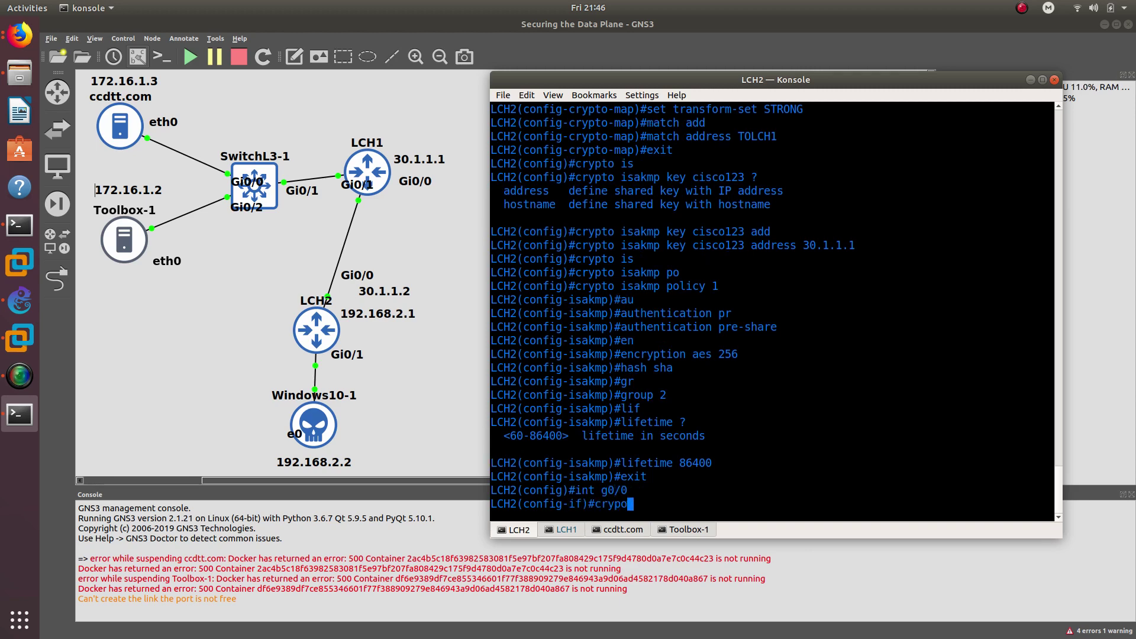
key("BackSpace")
key("Tab")
type("map")
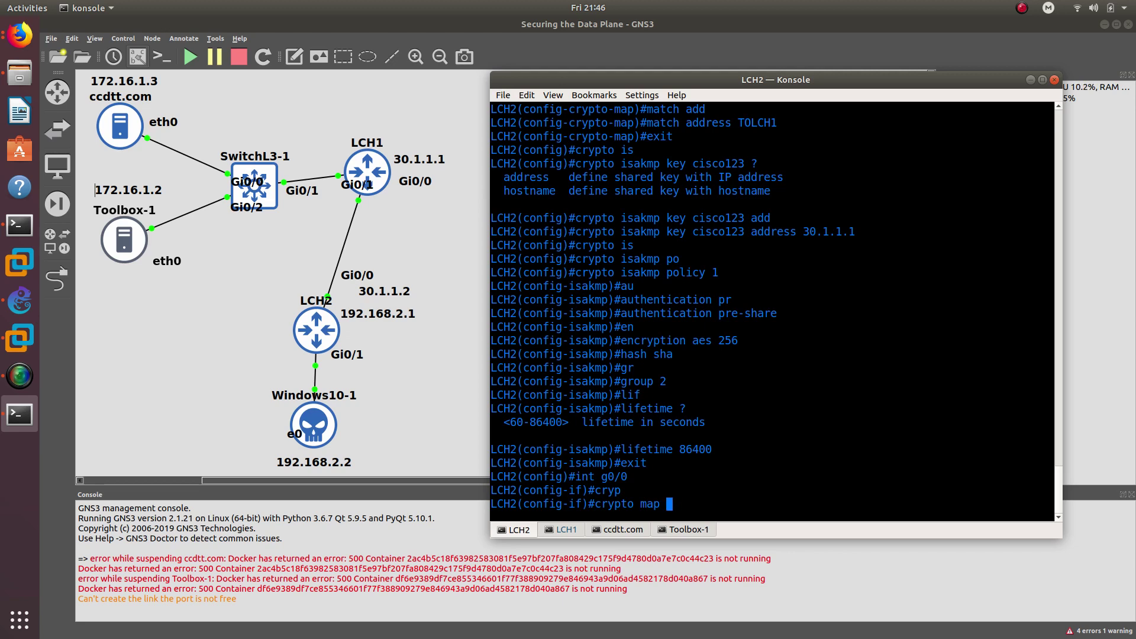
type(" LHC2TOLCH1")
key("Return")
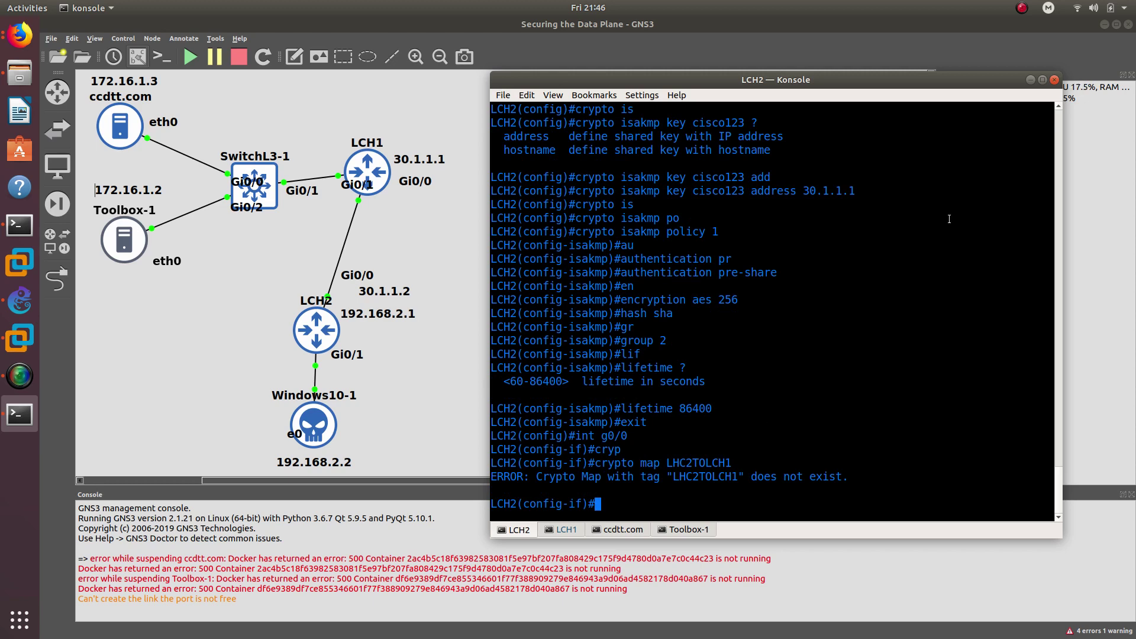
- Apply crypto map LCH2TOLCH1 to g0/0 by pasting the copied map name
scroll(756, 366, "up", 10)
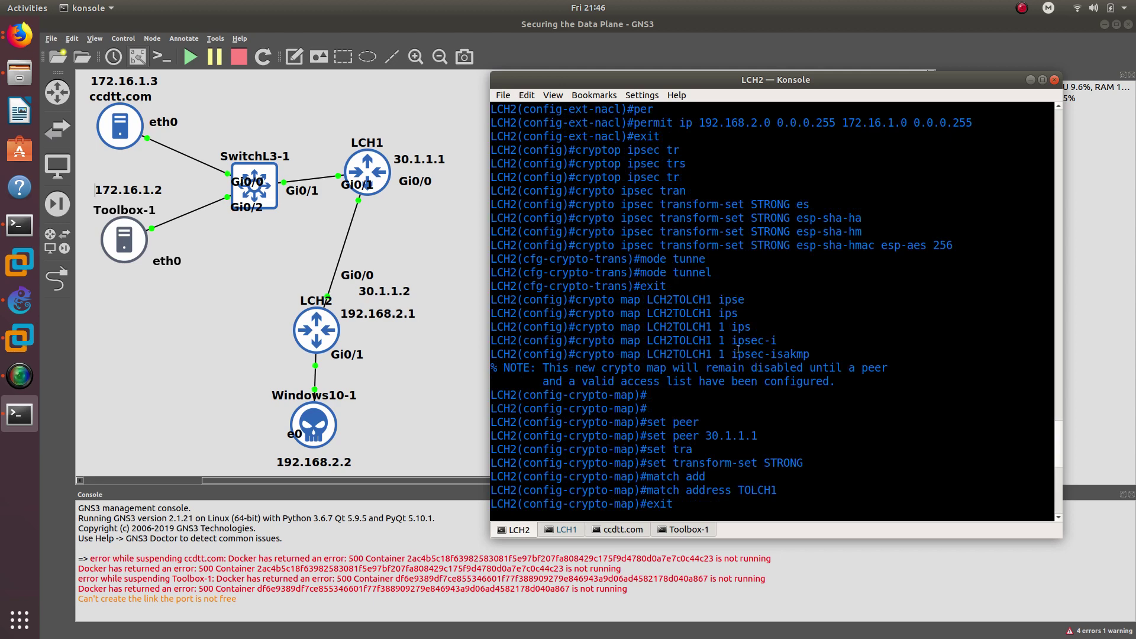
right_click(674, 300)
double_click(674, 300)
right_click(674, 300)
left_click(689, 307)
scroll(686, 327, "down", 1)
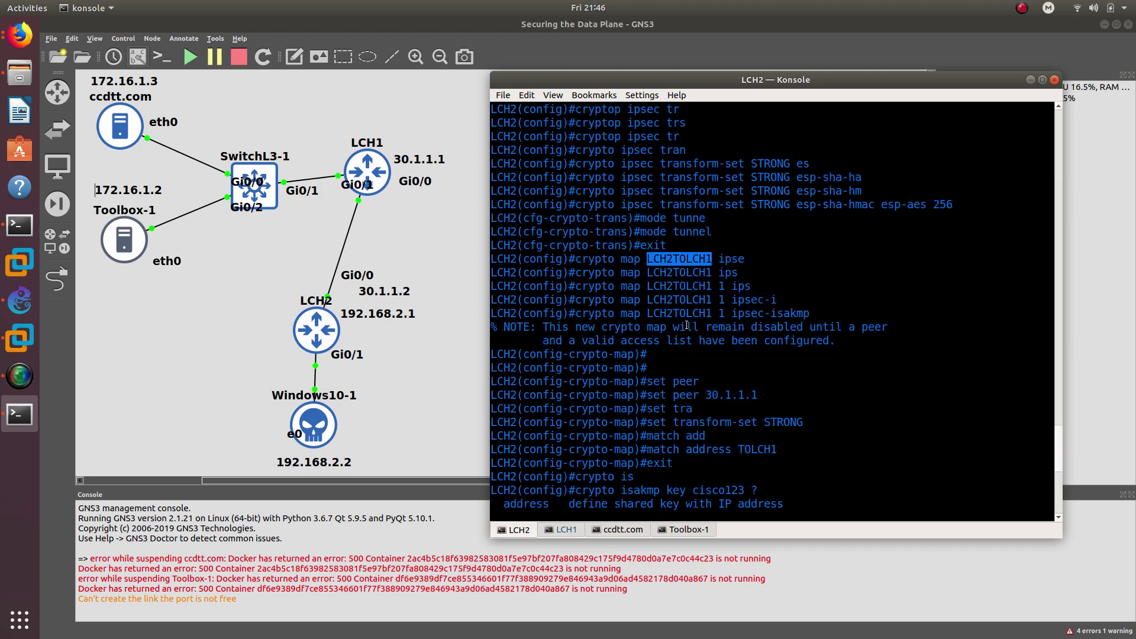
scroll(695, 440, "down", 9)
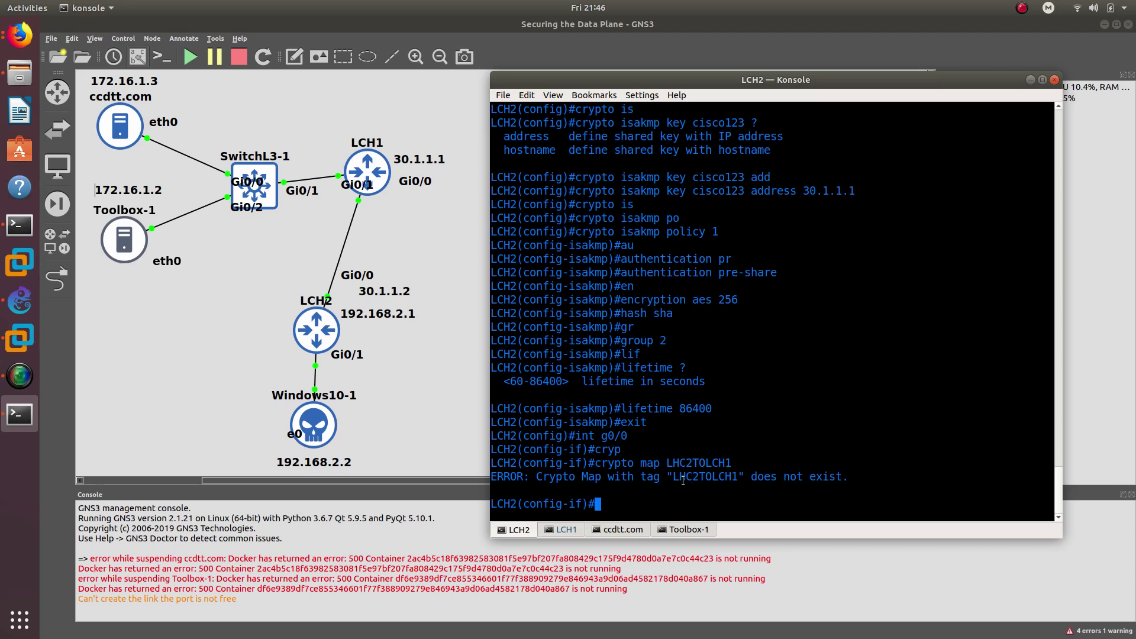
type("crypto map")
right_click(765, 481)
left_click(788, 503)
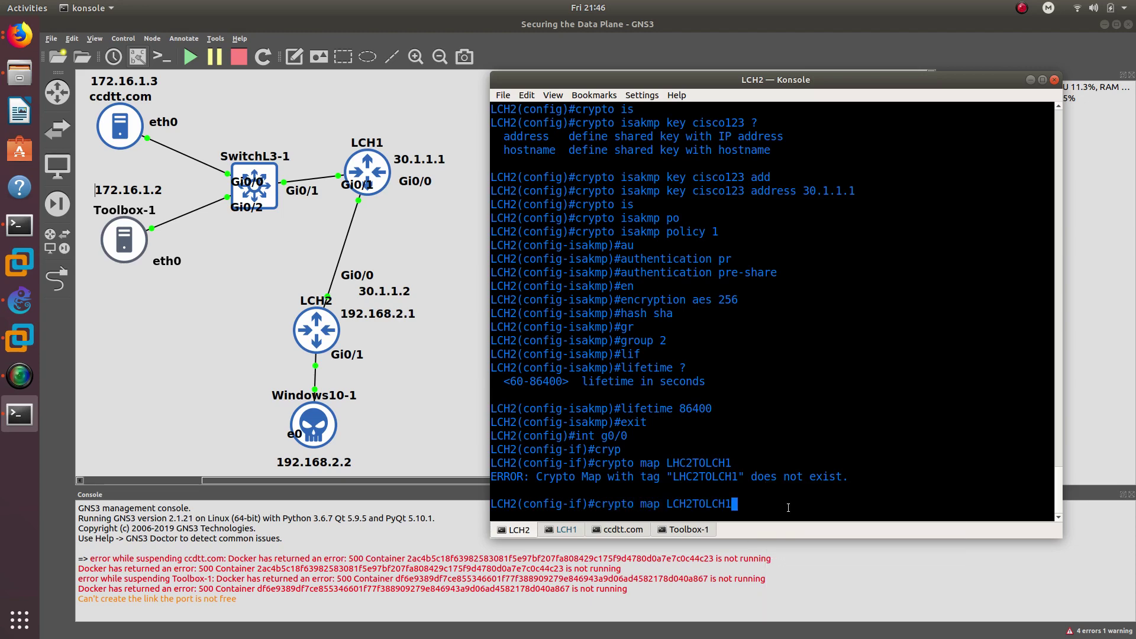
key("Return")
- Exit interface configuration and end back to the LCH2# prompt
type("exit")
key("Return")
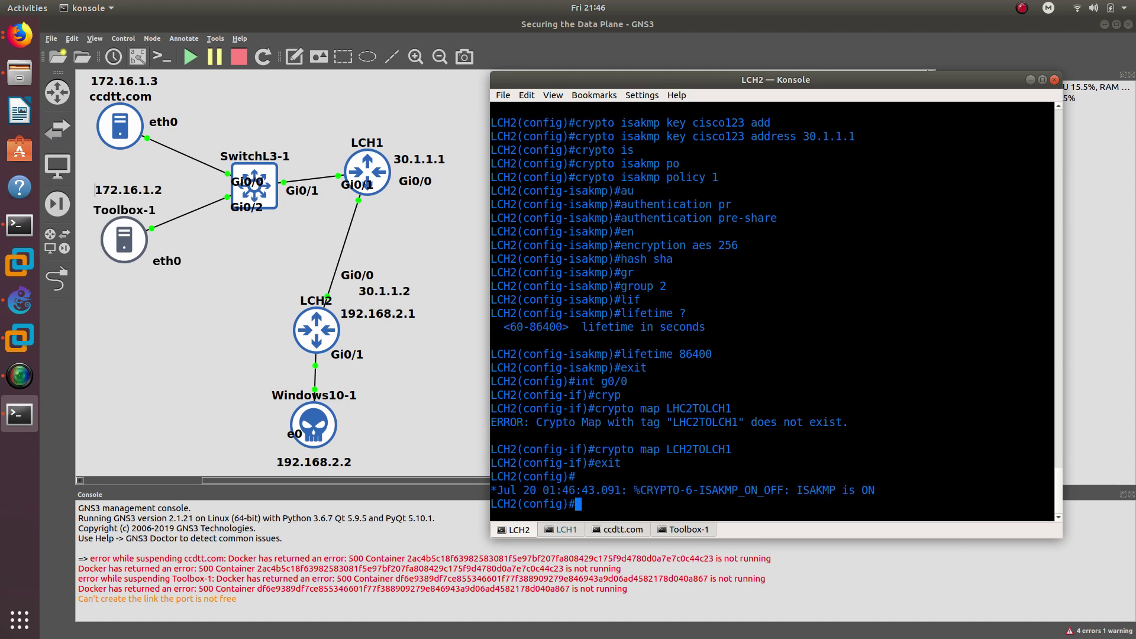
key("Return")
type("end")
key("Return")
key("Return")
key("Return")
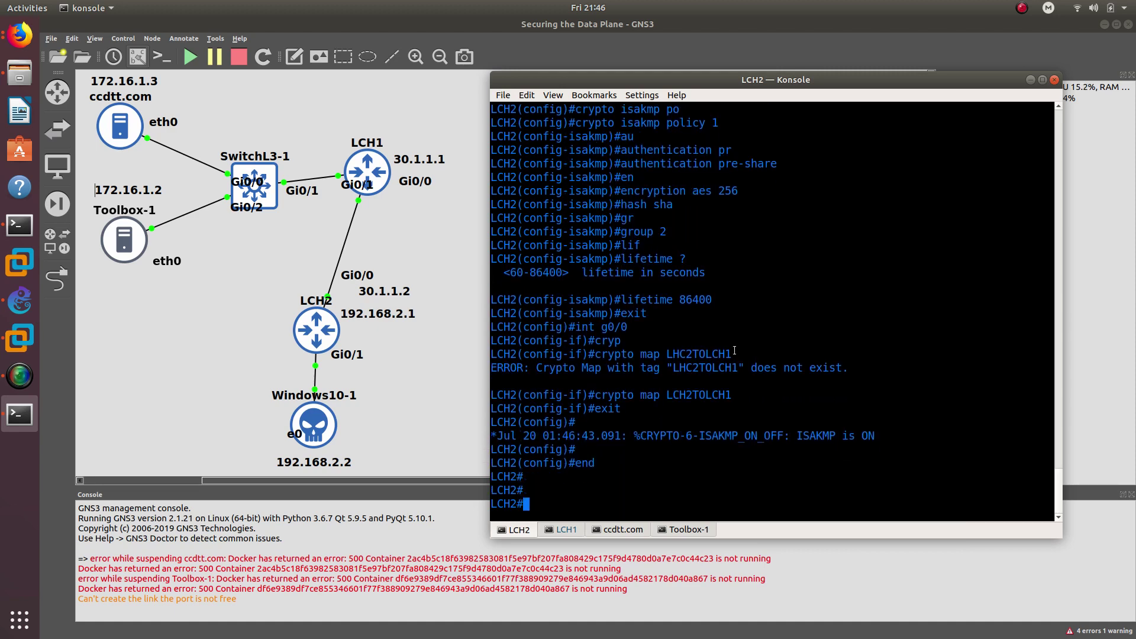
- Run 'debug crypto engine packet' on LCH2 using Tab-completed keywords
type("debu")
key("Tab")
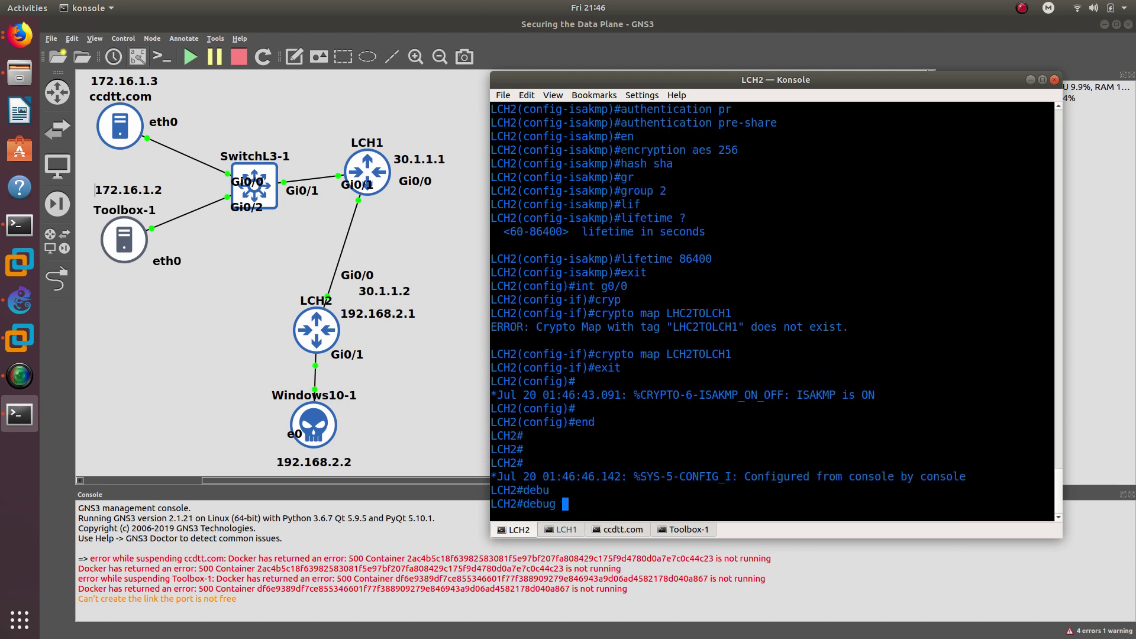
key("super+1")
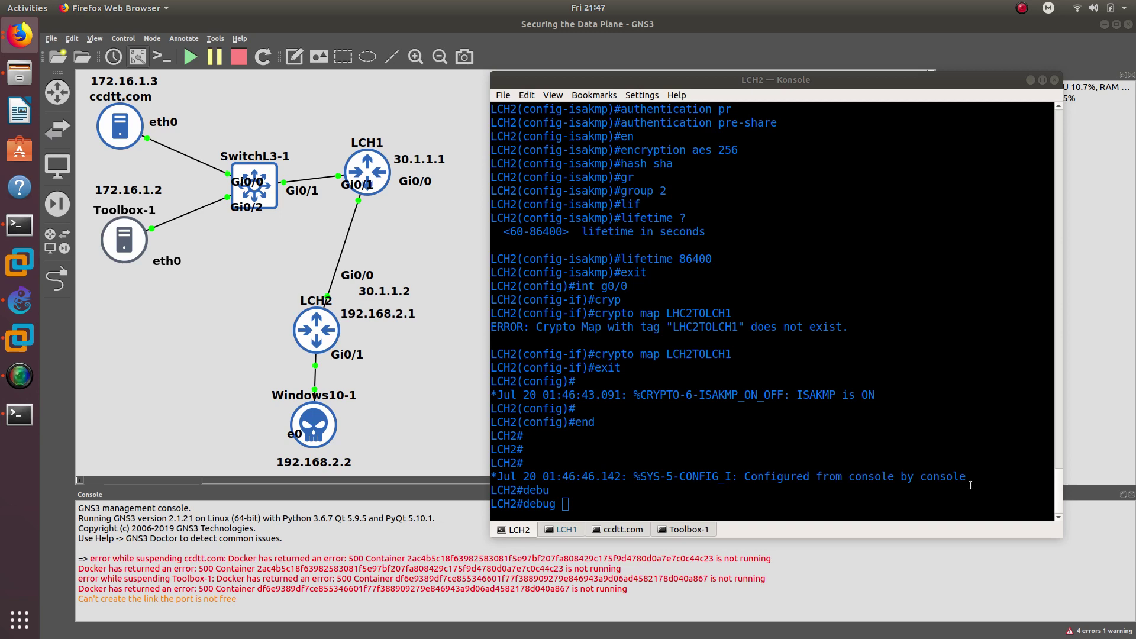
left_click(540, 353)
type("cryp")
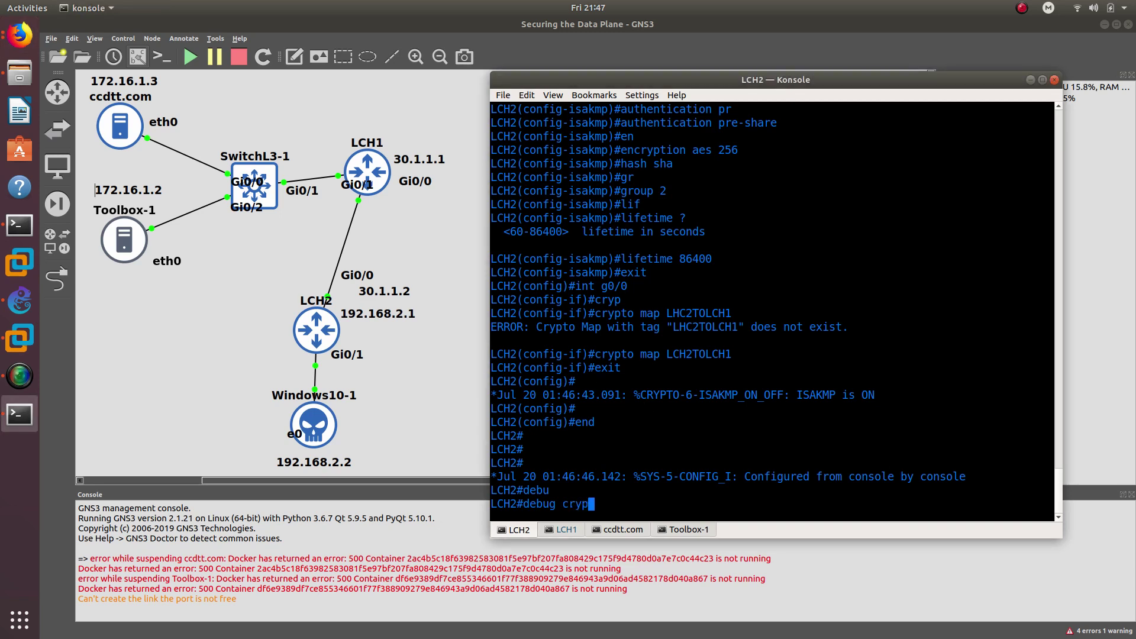
key("Tab")
type("en")
key("Tab")
type("pa")
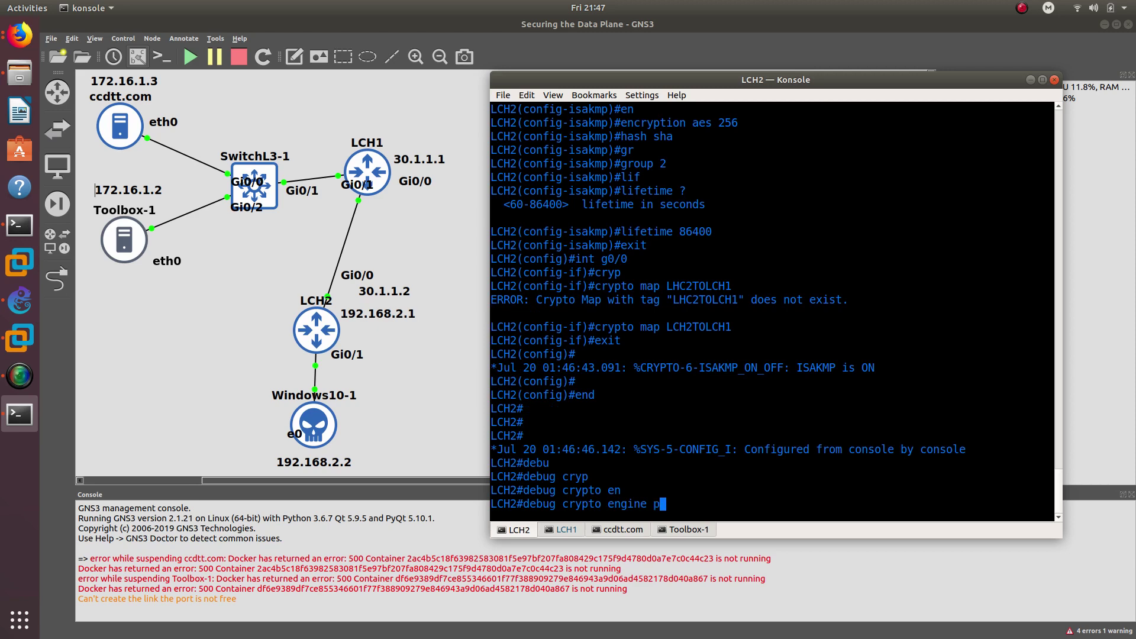
key("Tab")
key("Return")
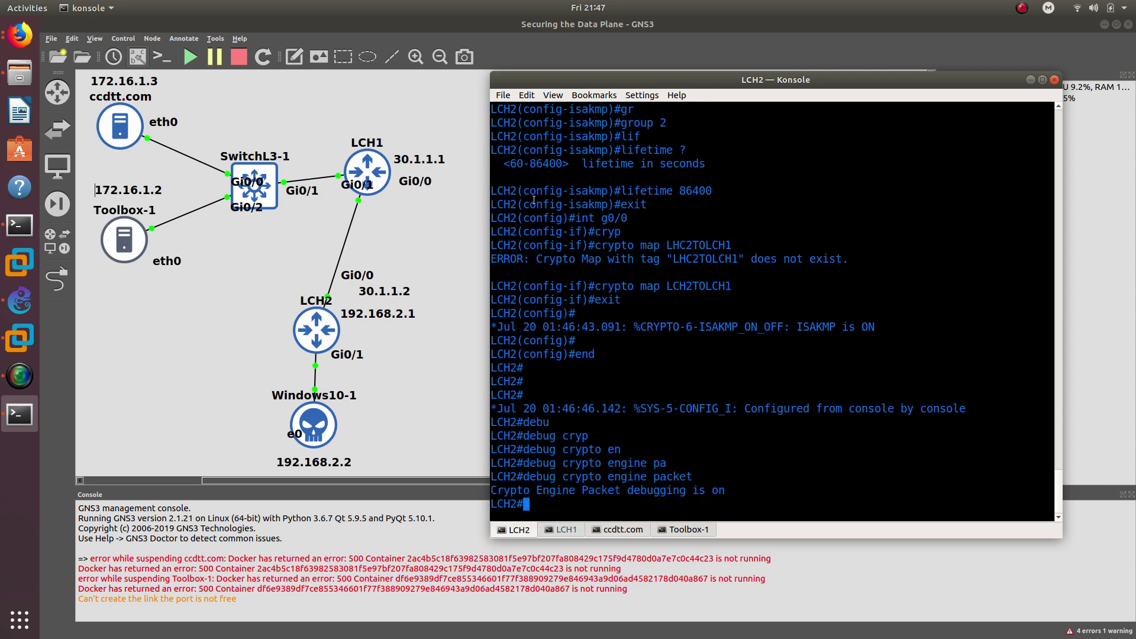
- Arrange the LCH2 console and Windows 10 VM windows side by side
left_click_drag(594, 77, 657, 65)
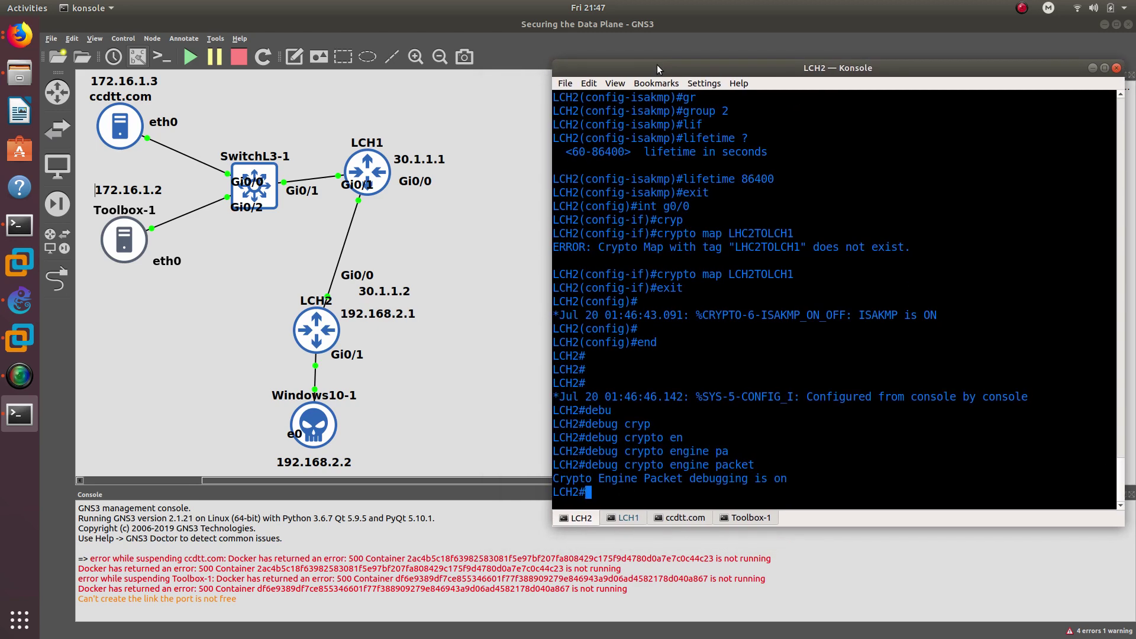
left_click(20, 337)
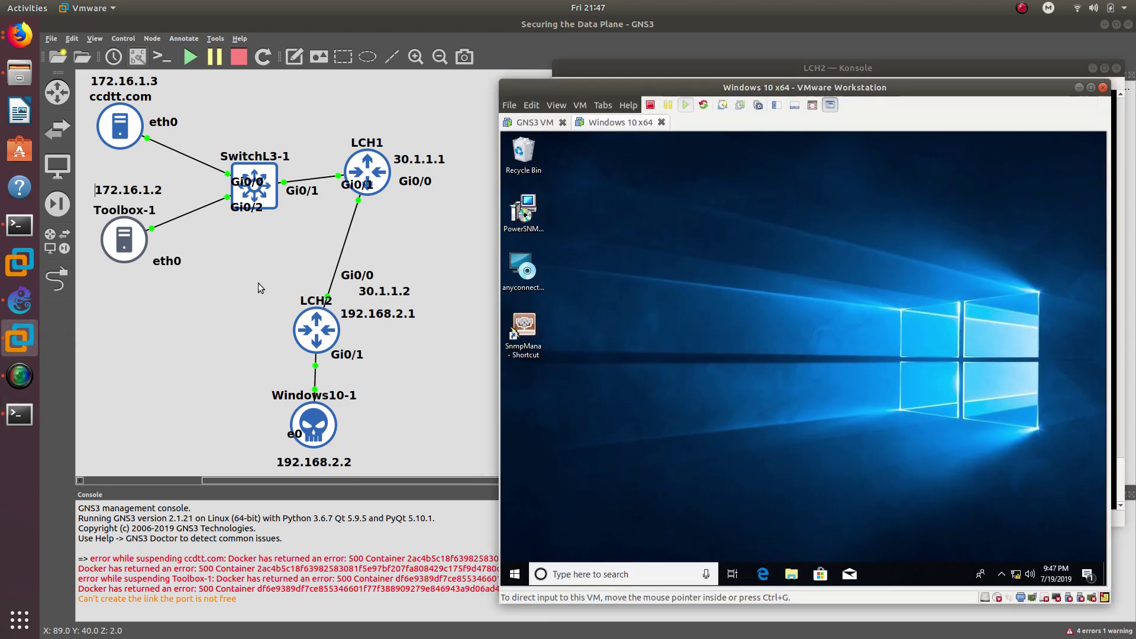
left_click_drag(622, 89, 190, 86)
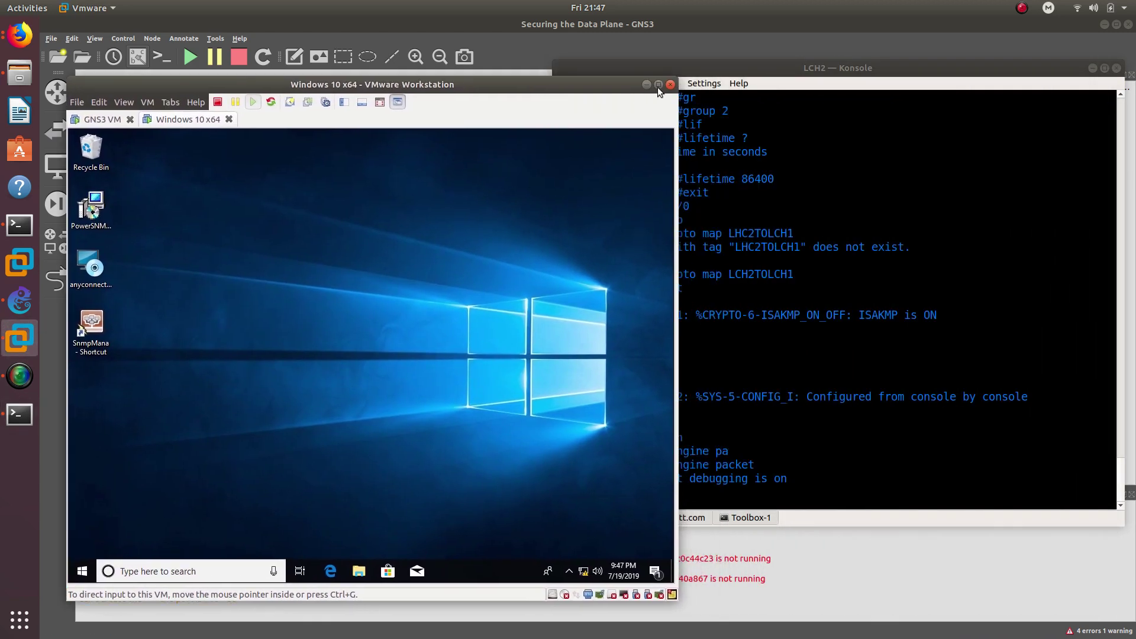
left_click_drag(720, 74, 847, 89)
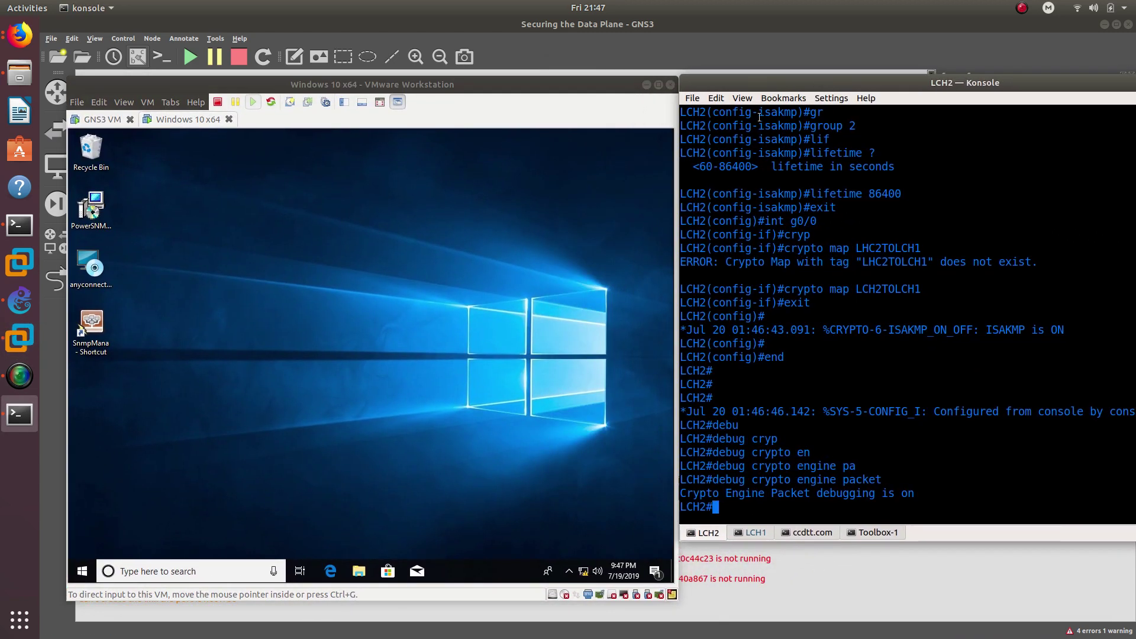
- Open a command prompt in the Windows 10 VM and ping 172.16.1.3
left_click(82, 572)
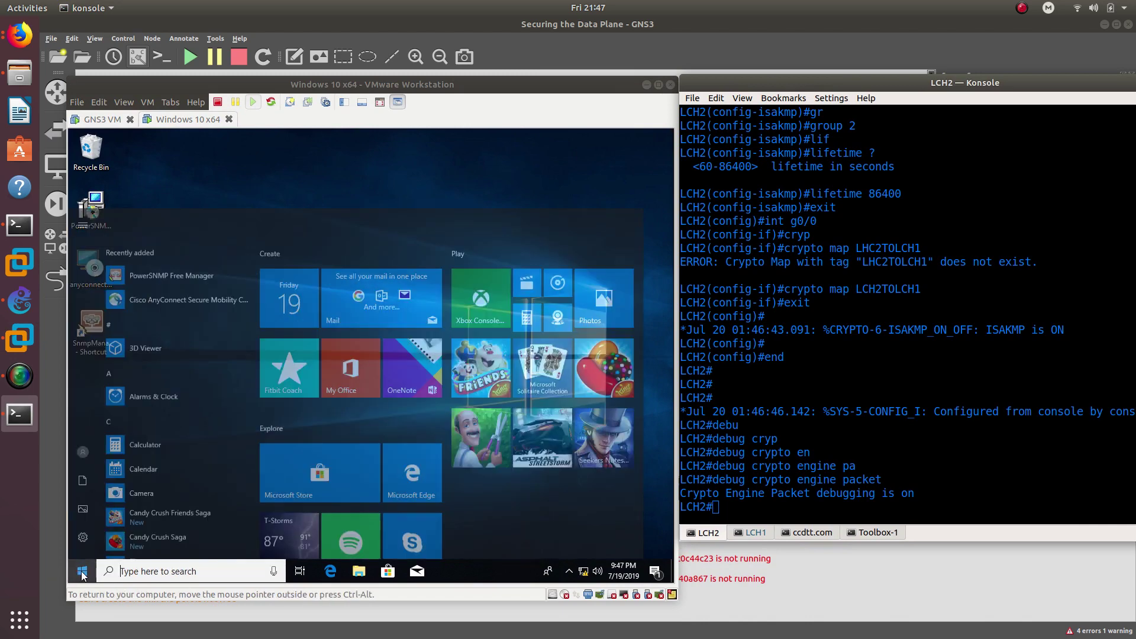
type("cmd")
key("Return")
type("p")
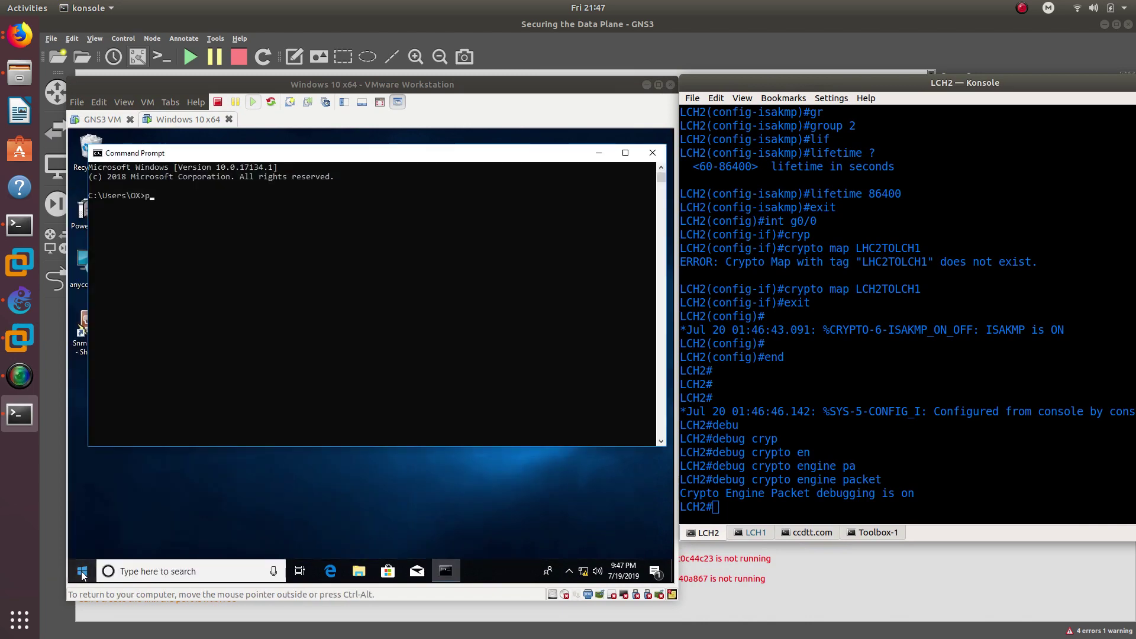
type("ing 172.16.1.")
key("Return")
key("Up")
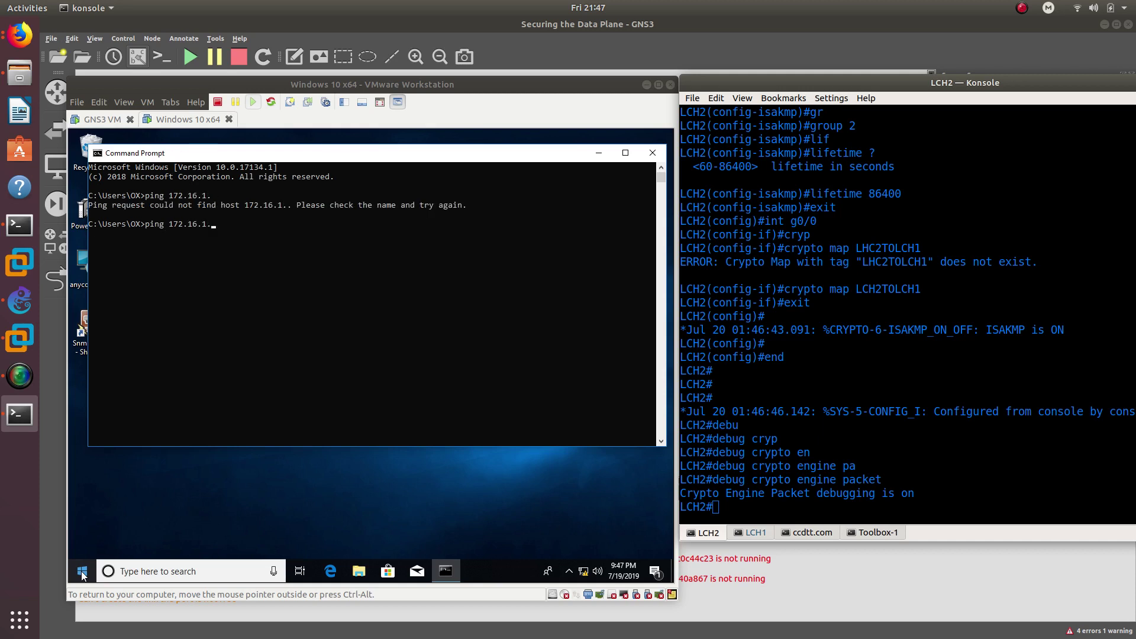
type("3")
key("Return")
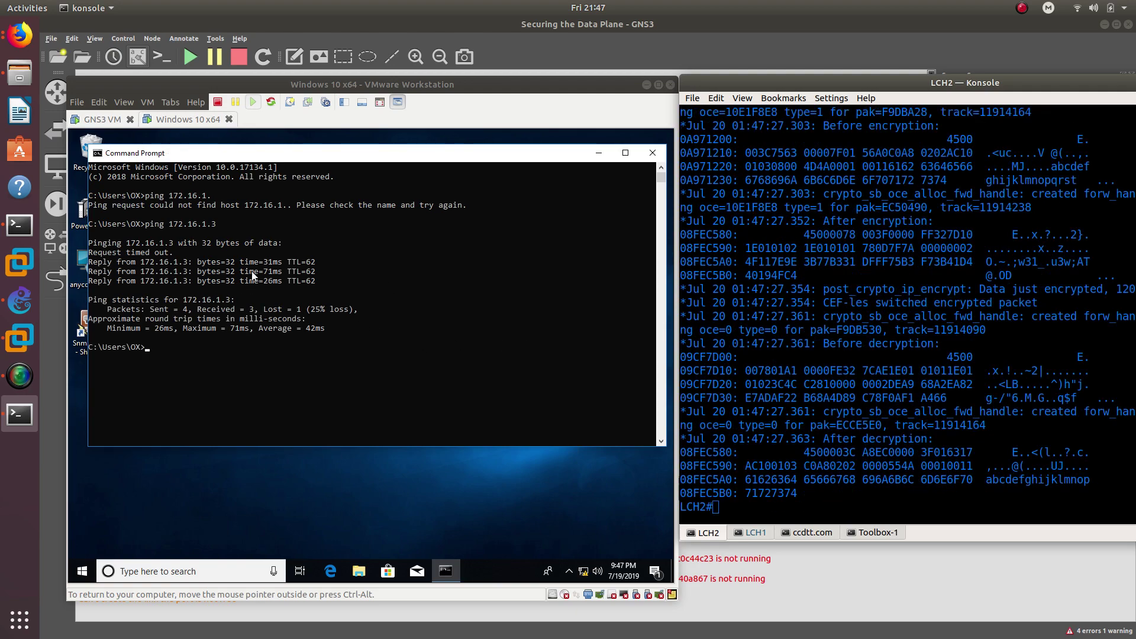
- Review the decrypted packet lines in LCH2's debug output, then begin a show crypto command
left_click(802, 378)
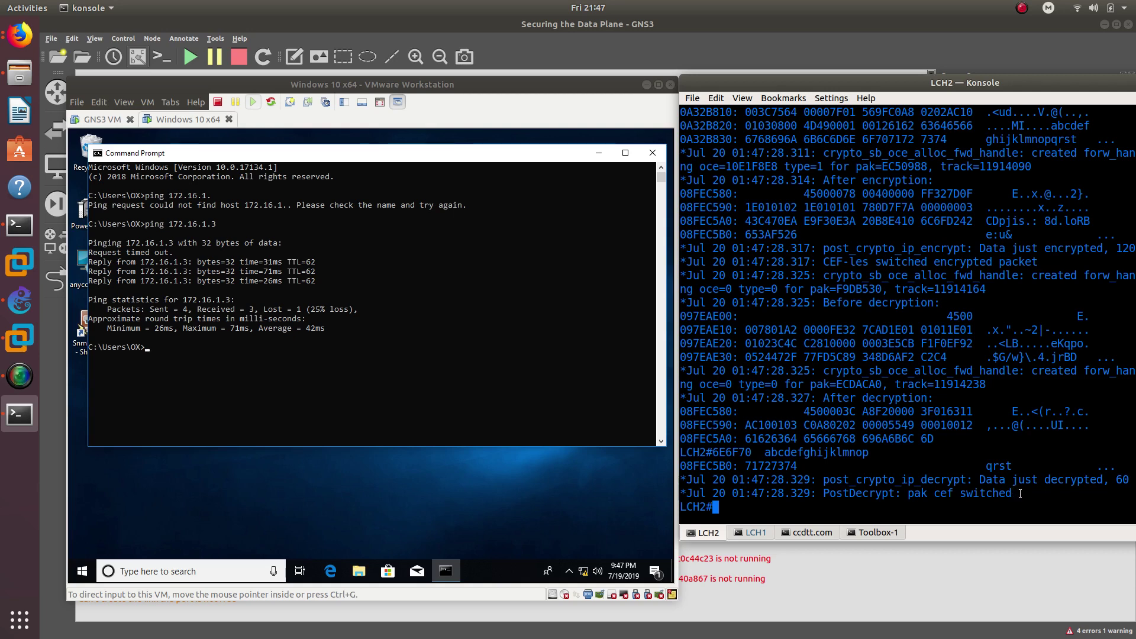
left_click_drag(1019, 492, 724, 165)
left_click(794, 472)
type("show cry")
- Run 'show crypto ipsec sa' on LCH2, noting 3 packets encapsulated and decapsulated
key("Tab")
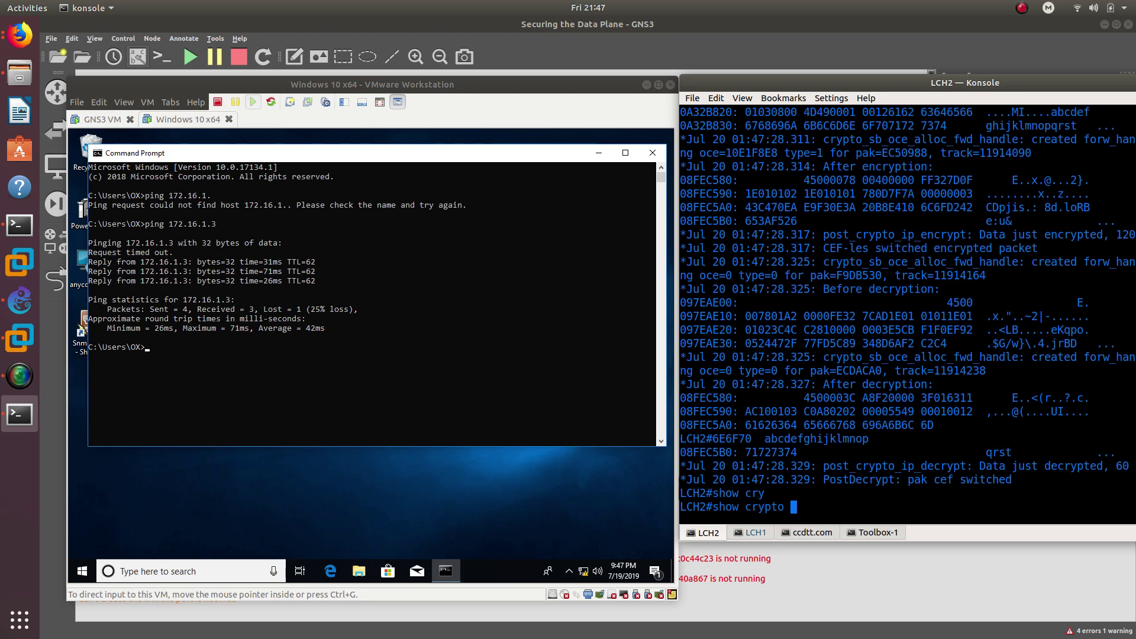
type("ip")
key("Tab")
type("s")
key("Tab")
type("a")
key("Tab")
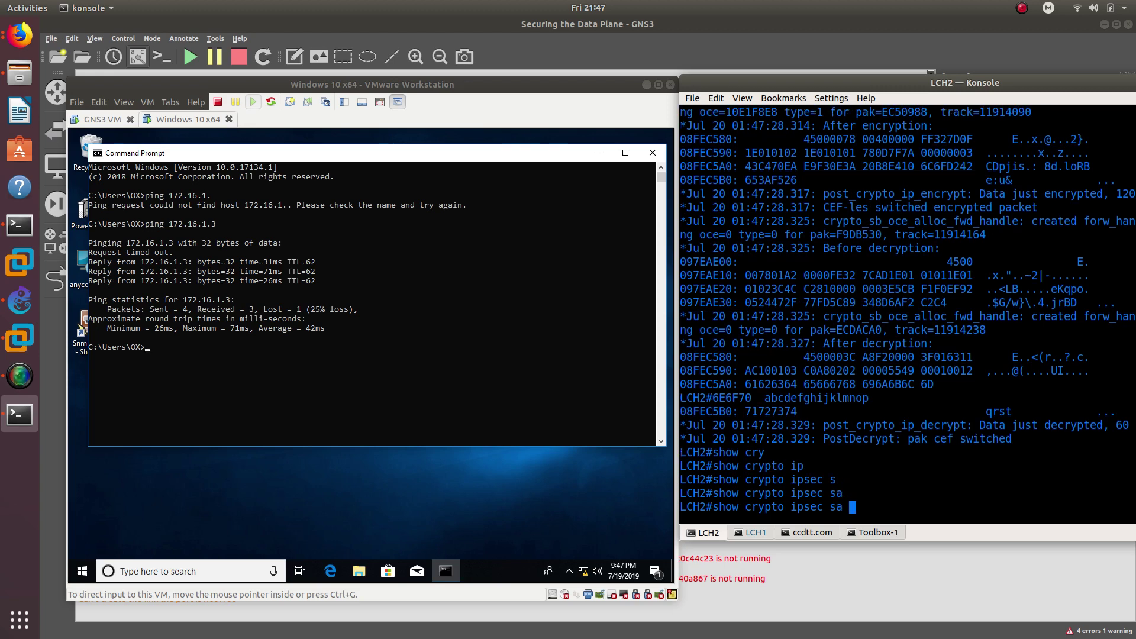
key("Return")
key("Return")
key("Return")
key("Return")
key("Return")
key("Return")
key("Return")
key("Return")
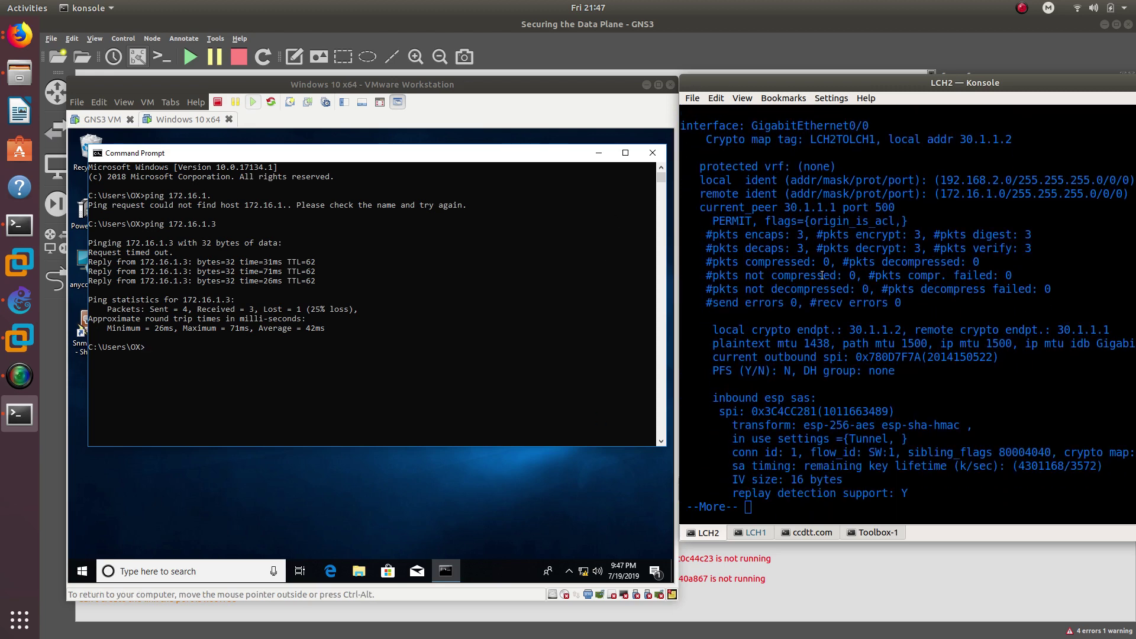
left_click_drag(799, 234, 908, 242)
left_click_drag(745, 248, 804, 249)
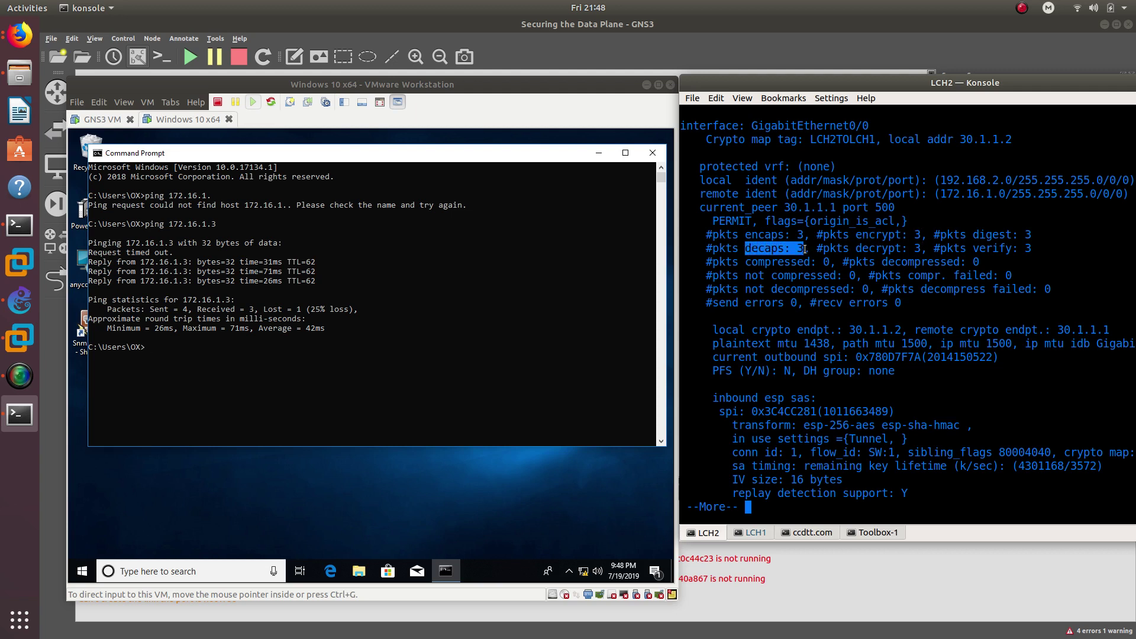
- Ping 172.16.1.3 again from the VM and rerun the SA command, showing 7 encapsulated
left_click(417, 379)
key("Up")
key("Return")
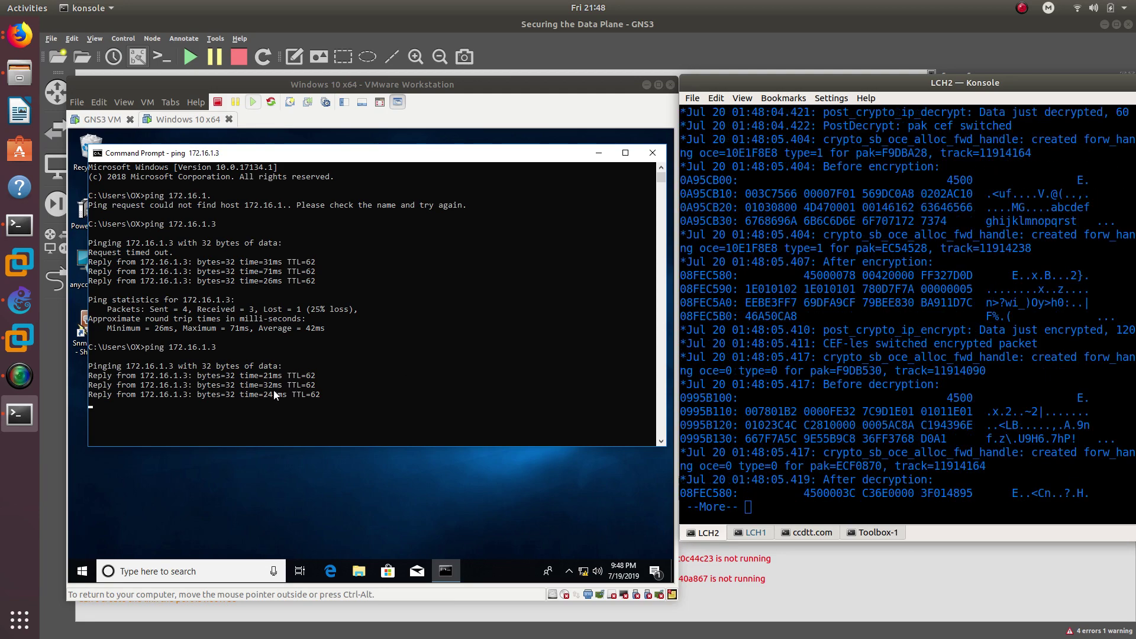
left_click(787, 483)
key("space")
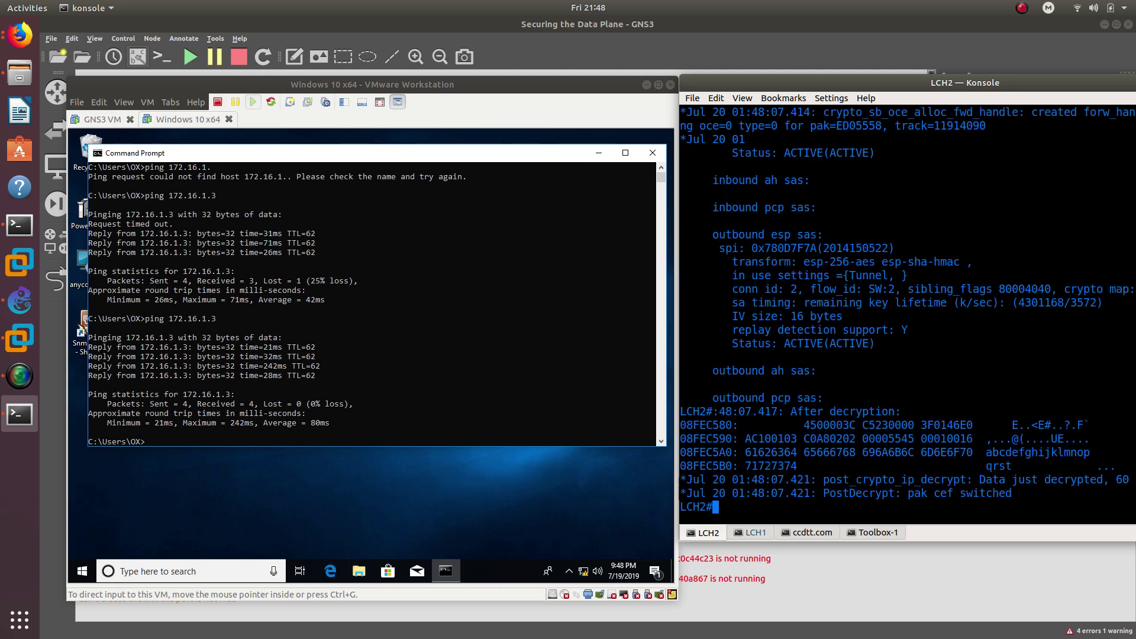
key("Up")
key("Return")
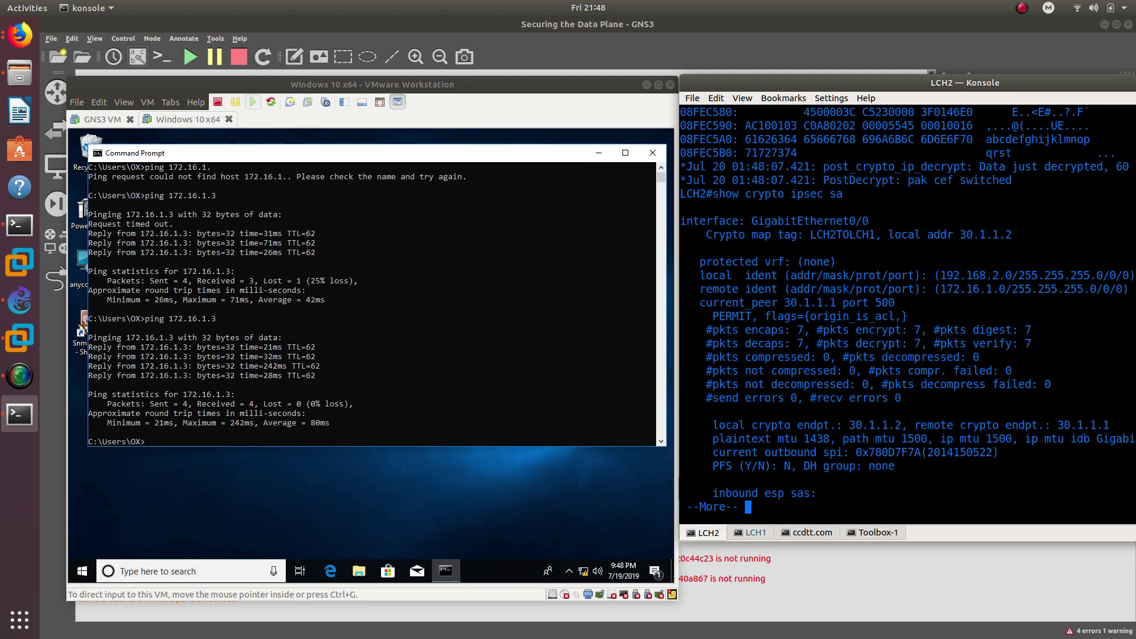
left_click_drag(796, 330, 806, 345)
- Minimize the Windows 10 VM, move the LCH2 console over the topology, and page the output
left_click(647, 85)
left_click_drag(751, 85, 562, 92)
key("space")
key("space")
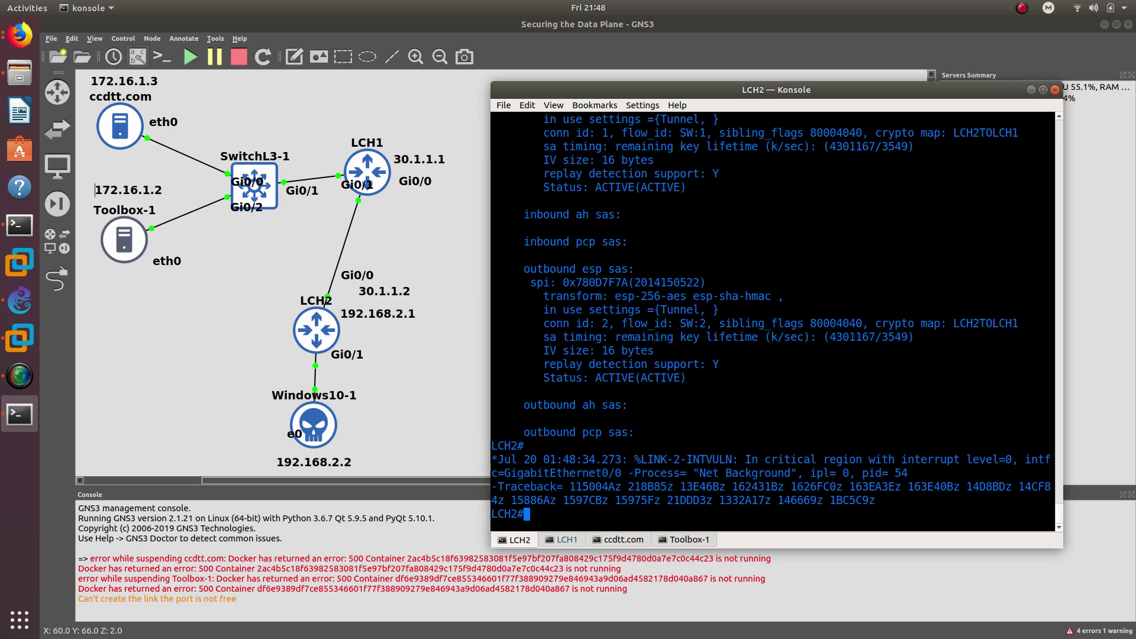
- In the LCH2 console, enter configuration mode and list the clock zone help options
key("super+1")
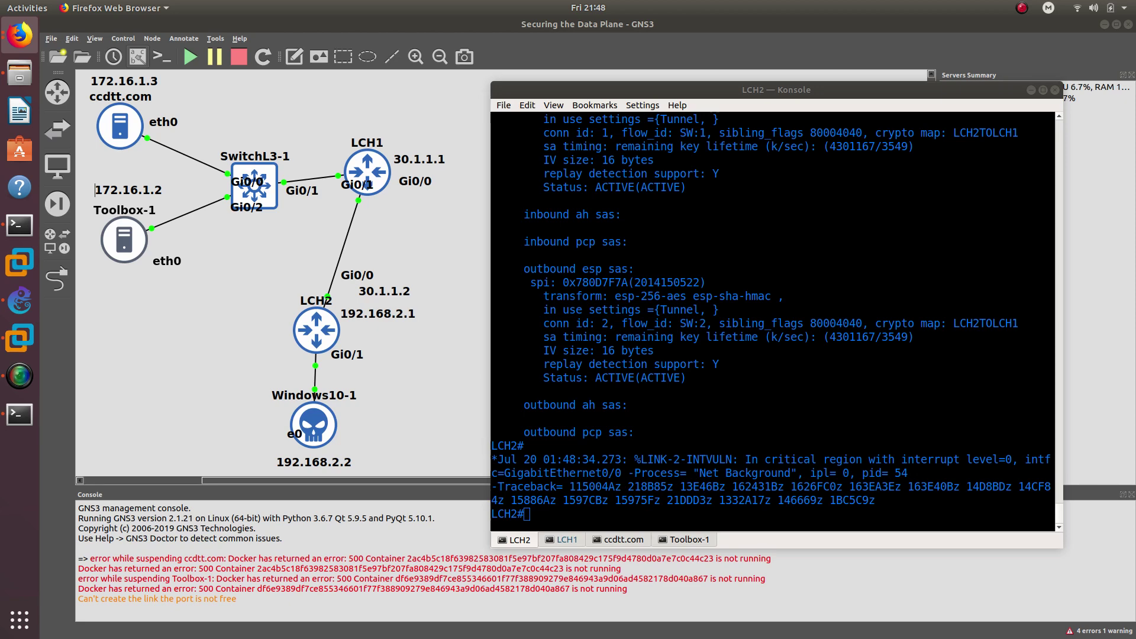
left_click(620, 344)
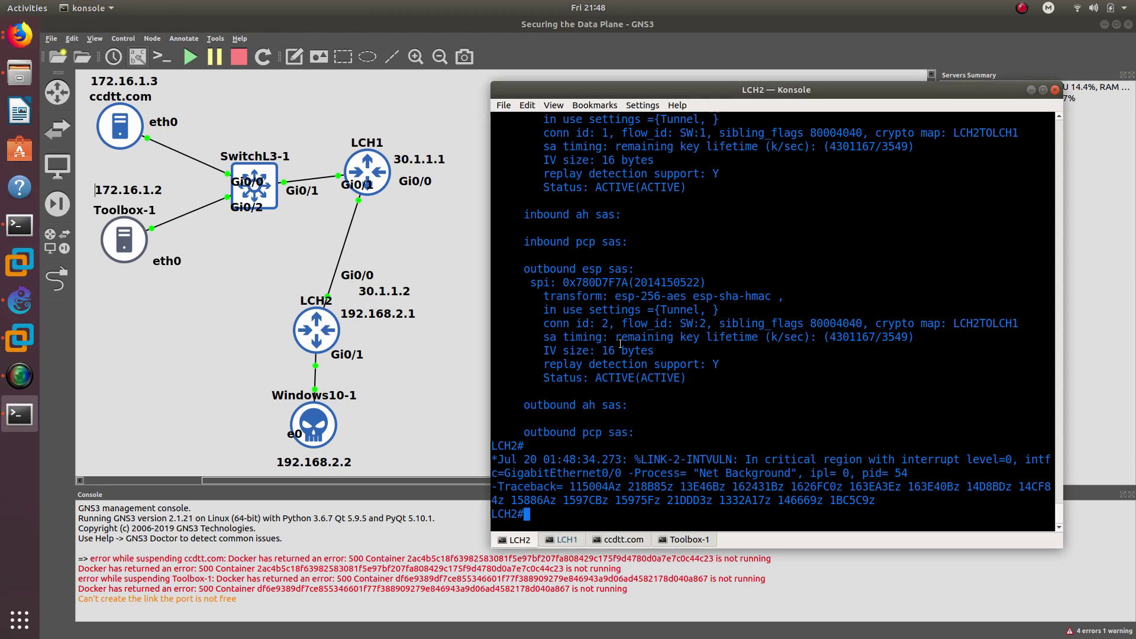
type("config t")
key("Return")
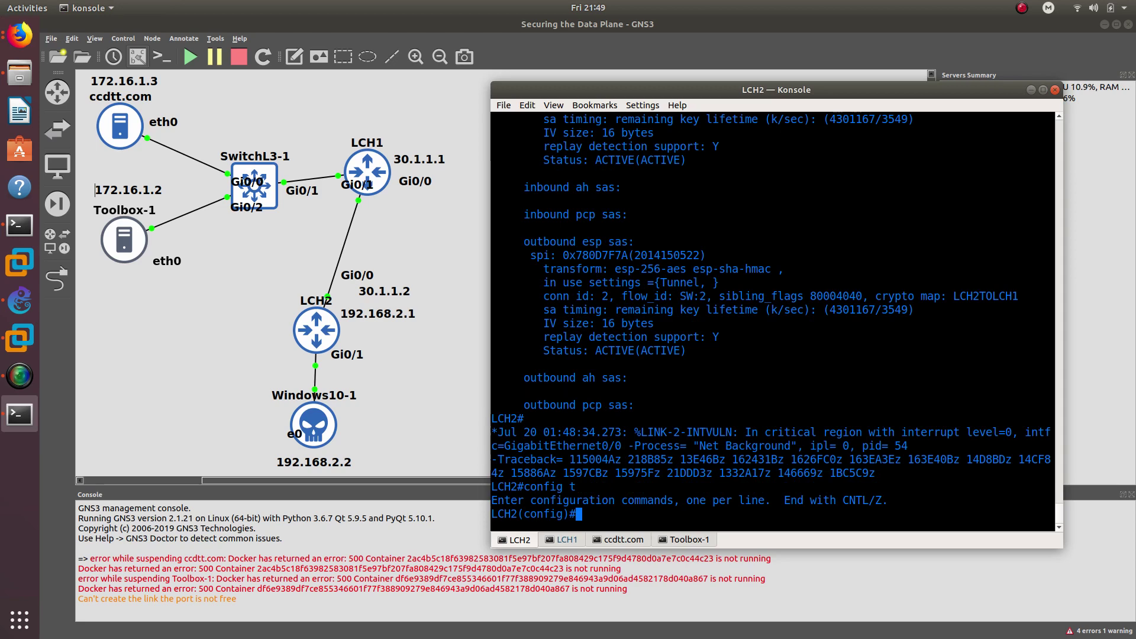
type("clock zon")
key("Tab")
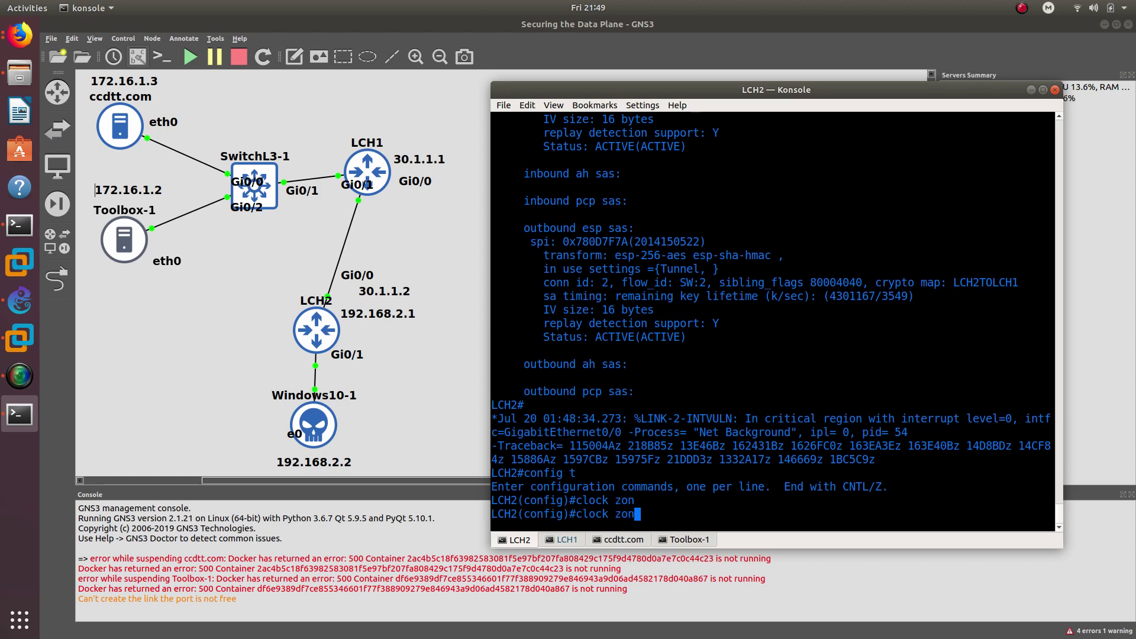
type("? ?")
key("BackSpace")
key("BackSpace")
key("BackSpace")
key("BackSpace")
key("BackSpace")
key("BackSpace")
key("BackSpace")
key("BackSpace")
key("BackSpace")
key("BackSpace")
key("BackSpace")
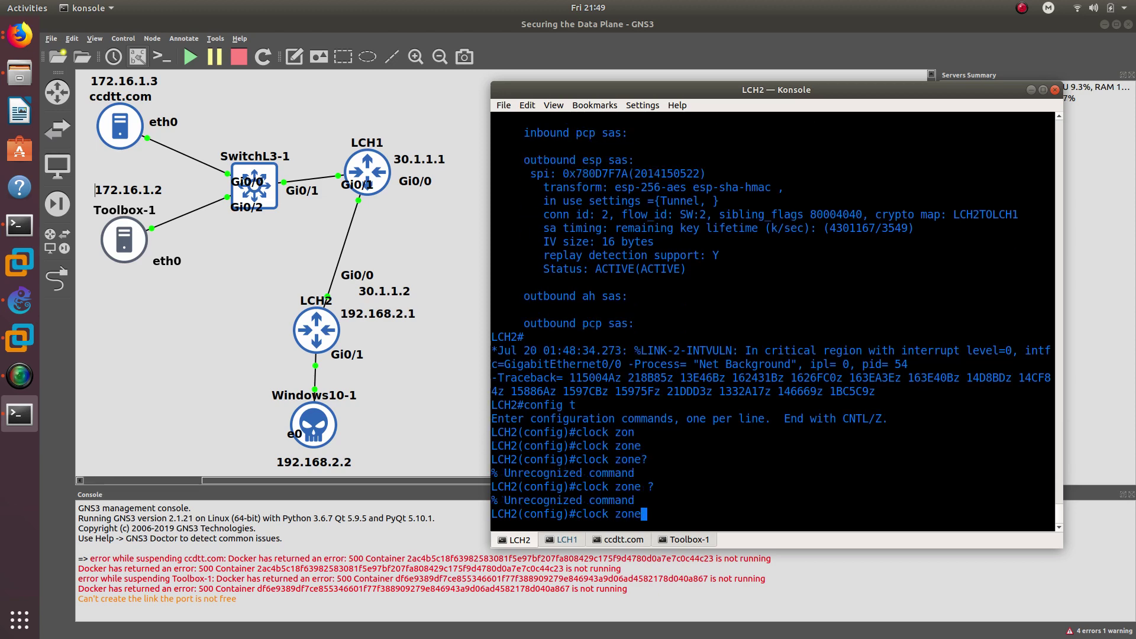
type("end")
key("Return")
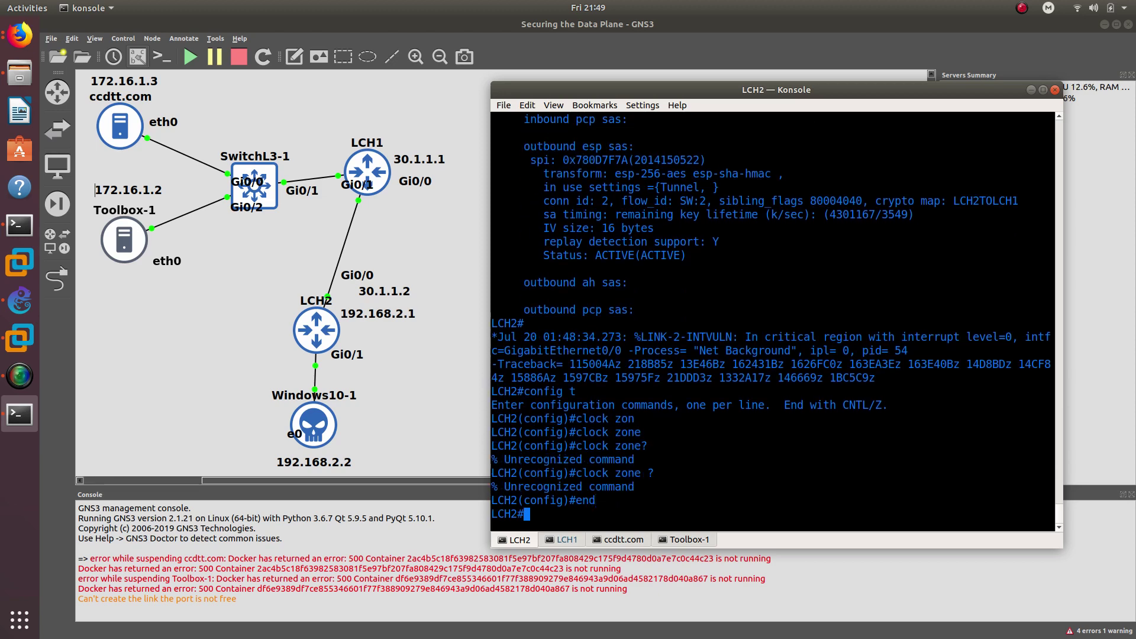
- Try completing the clock timezone keyword at the privileged prompt, then clear the line
type("clock zon")
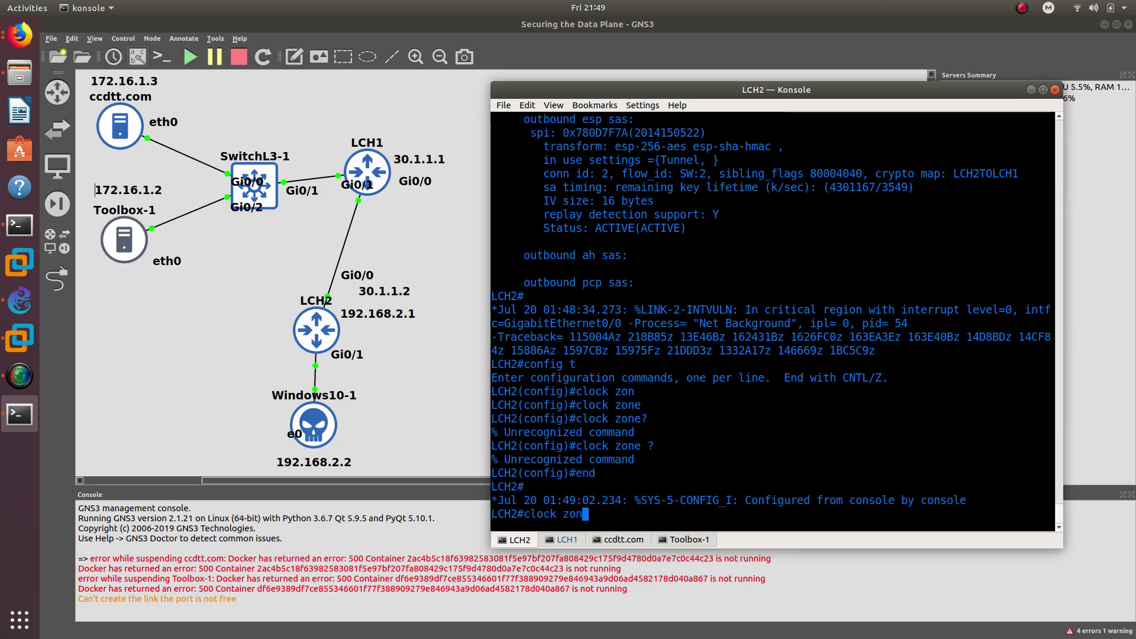
key("Tab")
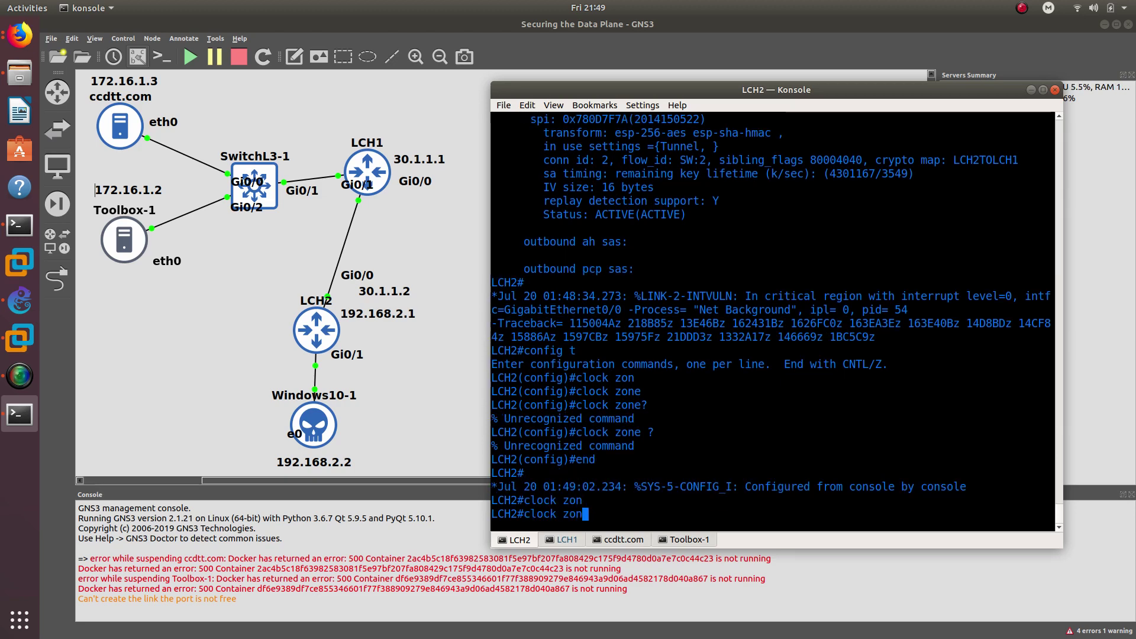
type("?")
key("BackSpace")
key("BackSpace")
key("BackSpace")
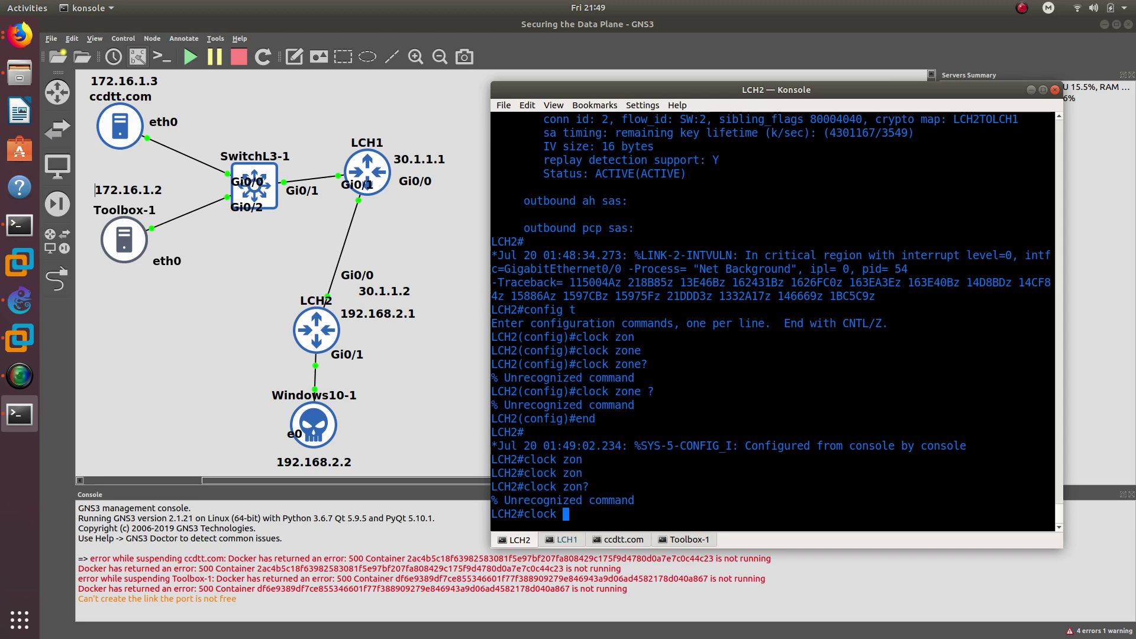
type("tim")
key("Tab")
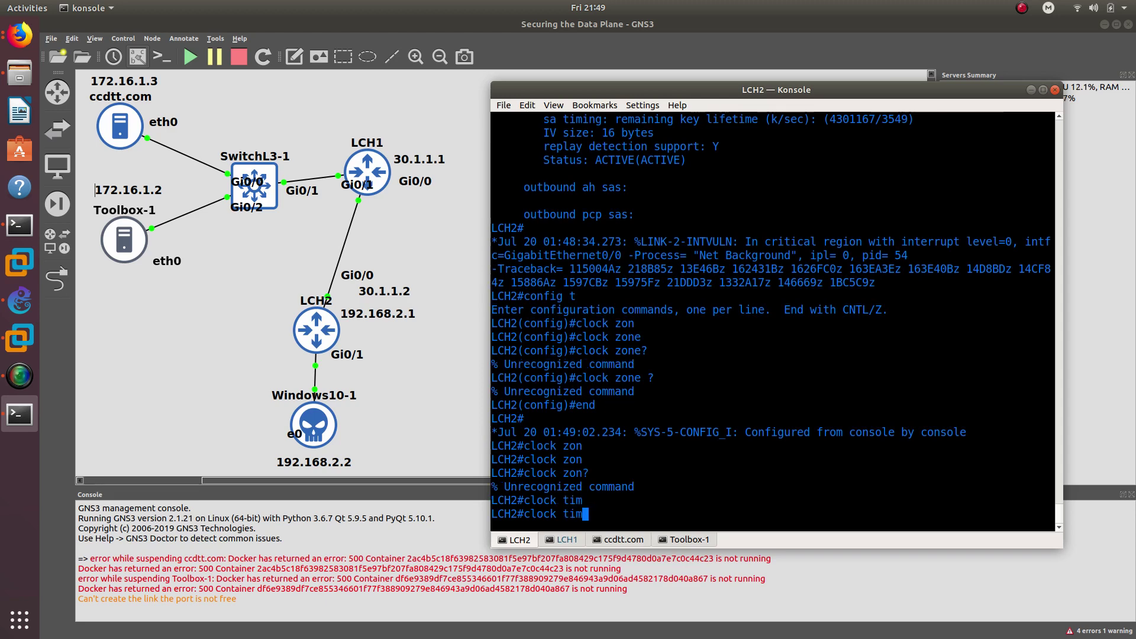
type("e")
key("Tab")
key("BackSpace")
key("BackSpace")
key("BackSpace")
key("BackSpace")
key("BackSpace")
key("BackSpace")
key("BackSpace")
key("BackSpace")
key("BackSpace")
key("BackSpace")
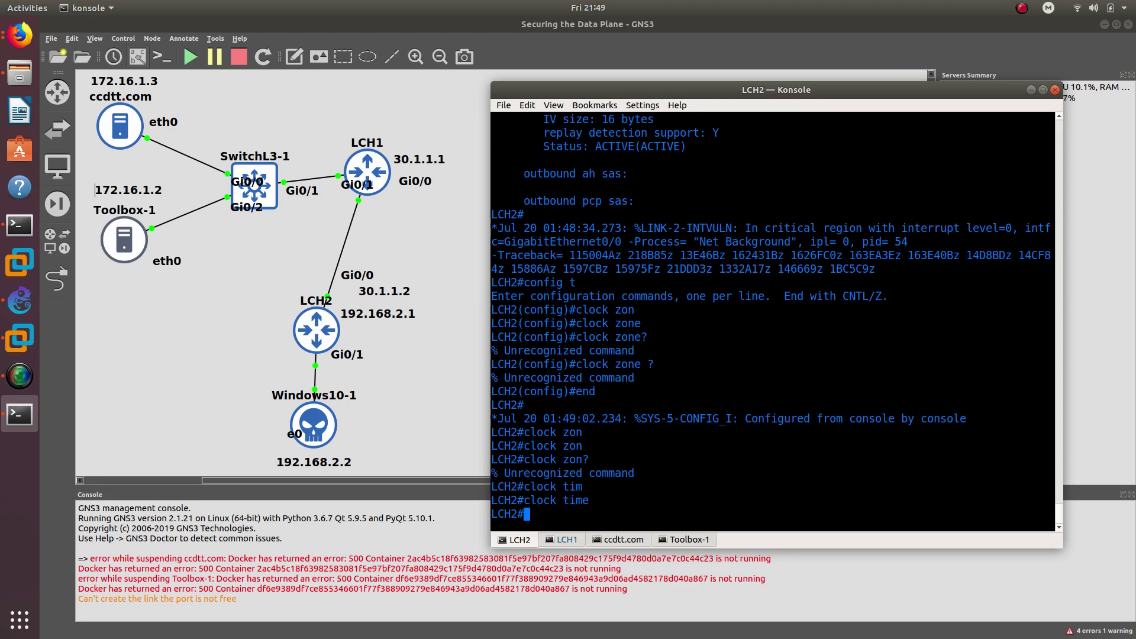
- Set LCH2's clock timezone to EST -5 and leave configuration mode
type("confi")
key("Tab")
type("t")
key("Return")
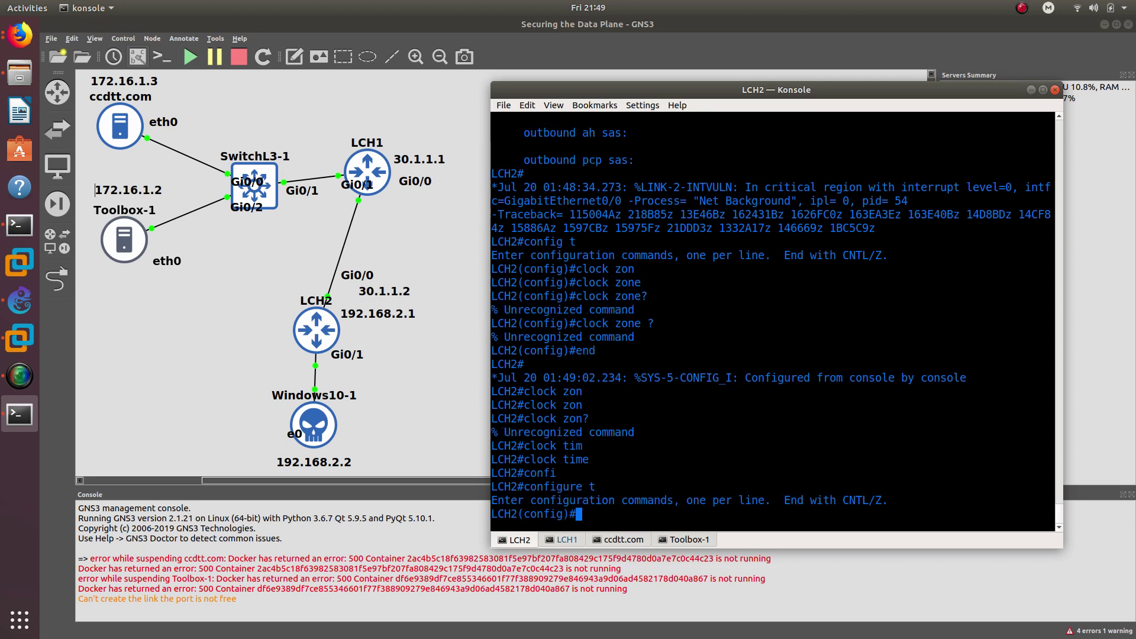
type("clock time")
key("Tab")
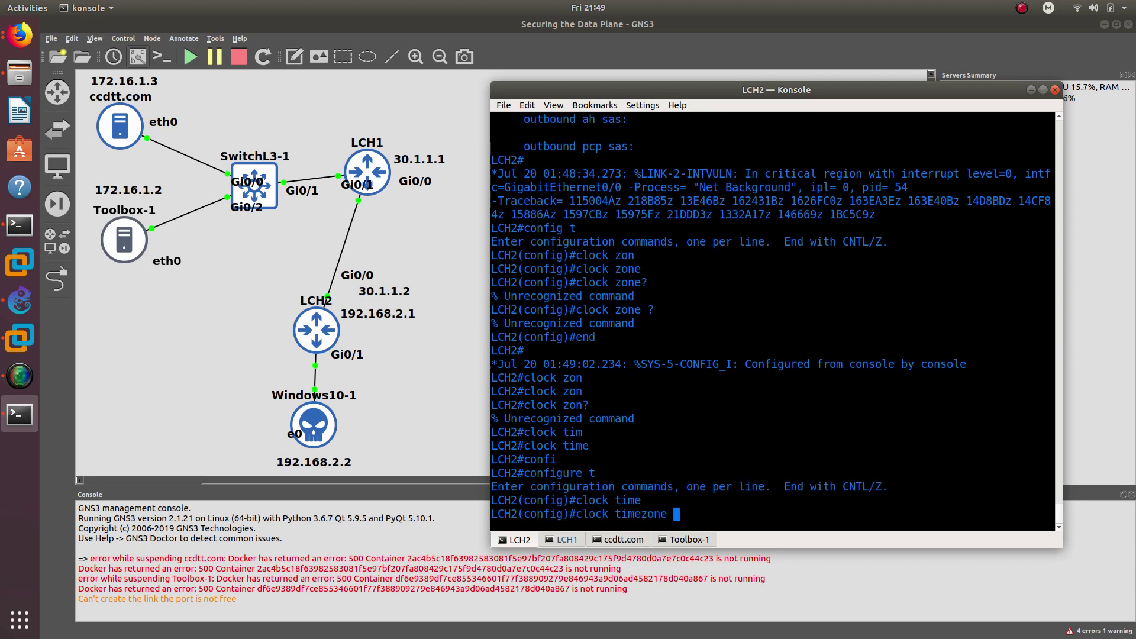
type("EST")
key("Return")
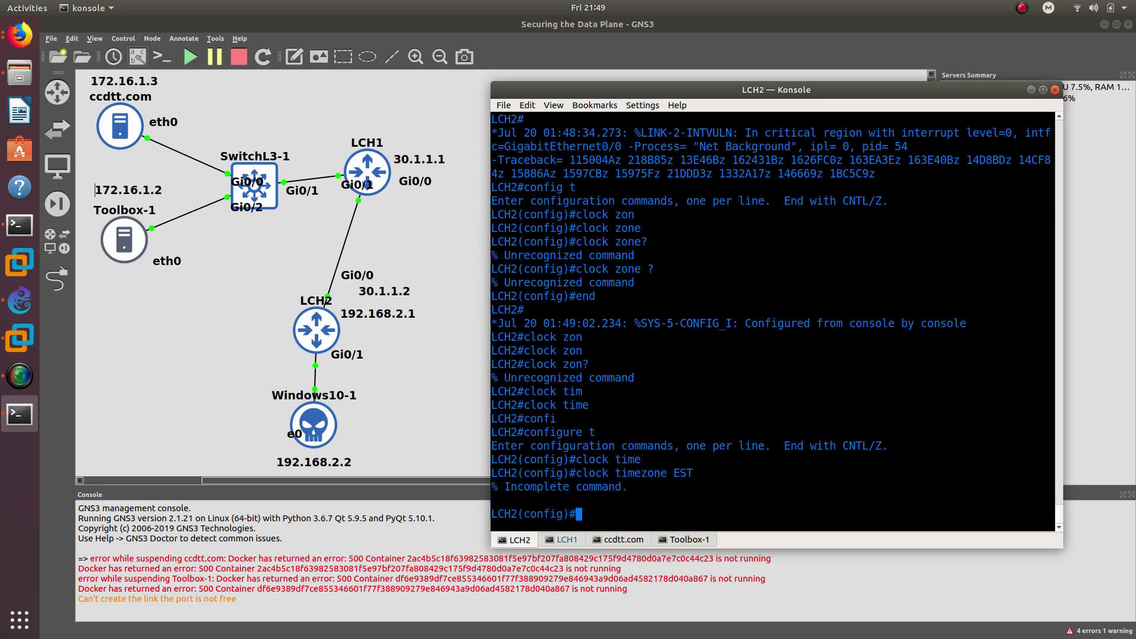
key("Up")
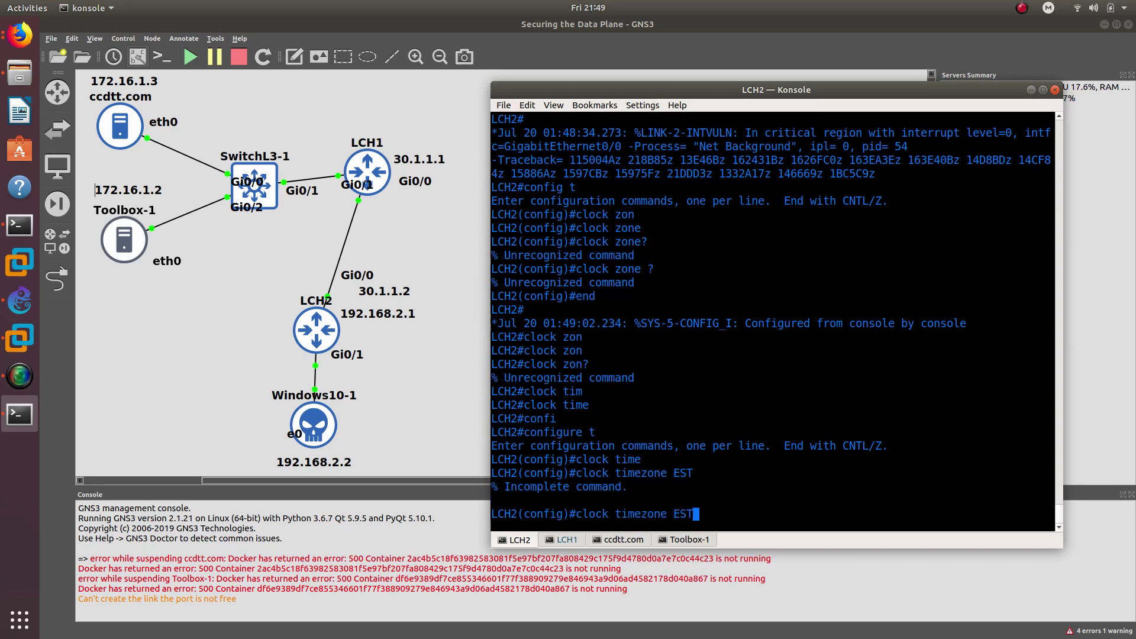
type("-5")
key("Return")
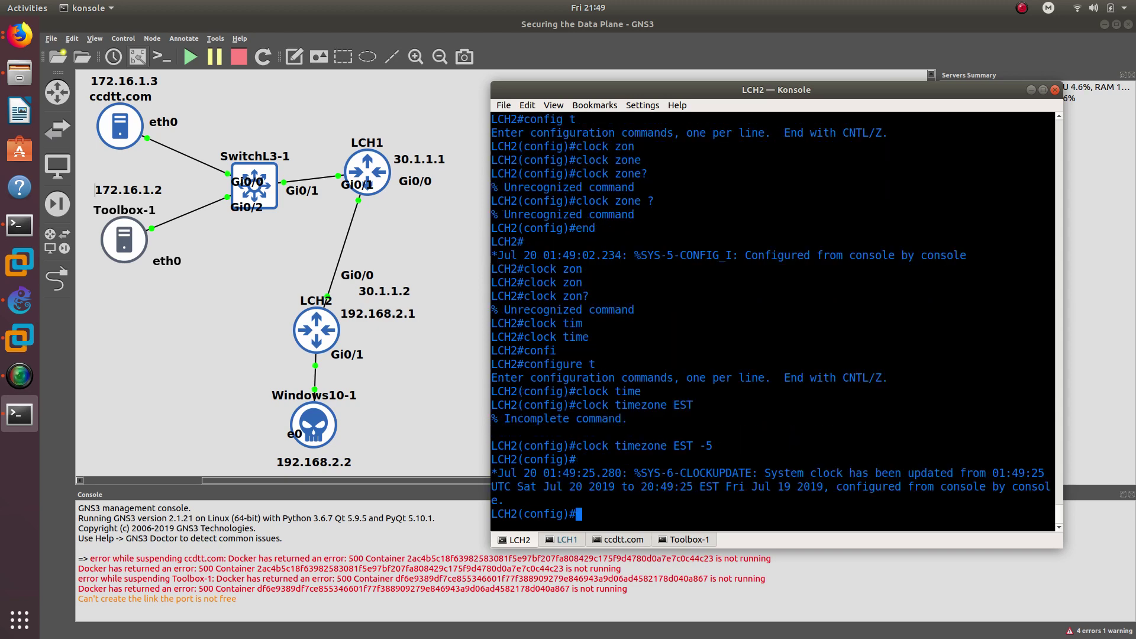
type("exit")
key("Return")
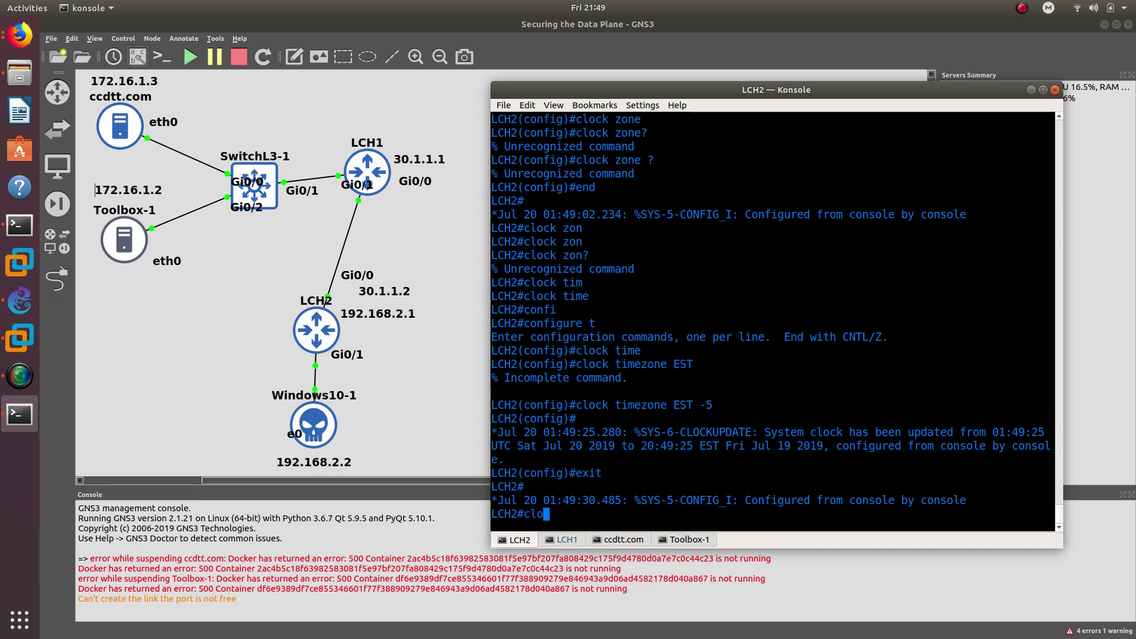
- Run show clock to confirm LCH2 reports 20:49:39 EST
type("show clo")
key("Tab")
key("Return")
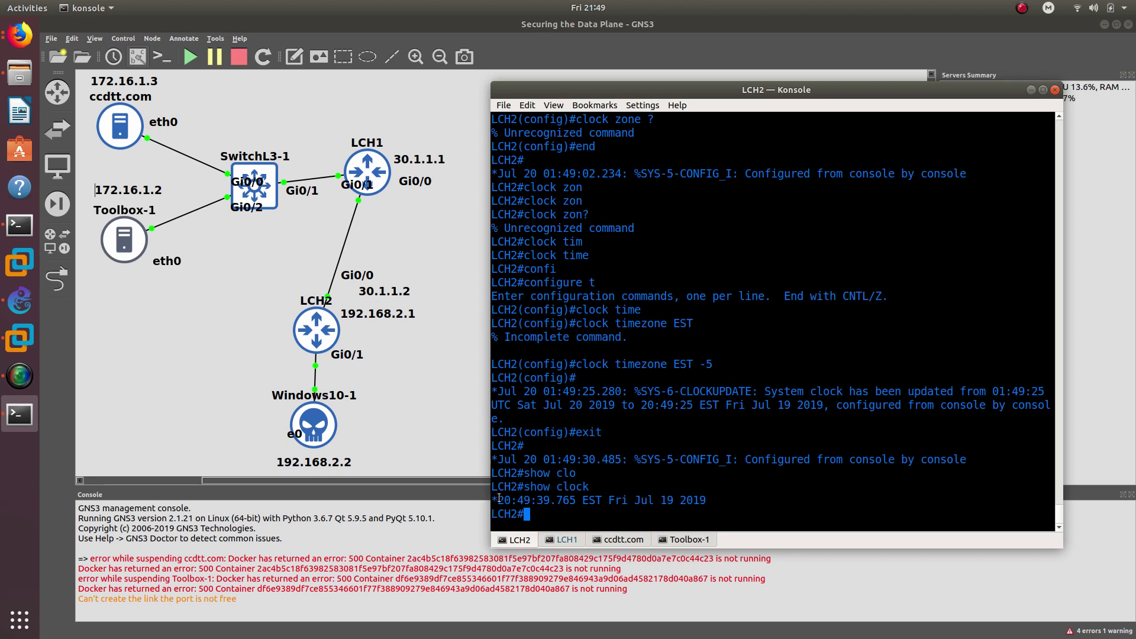
left_click_drag(499, 499, 552, 504)
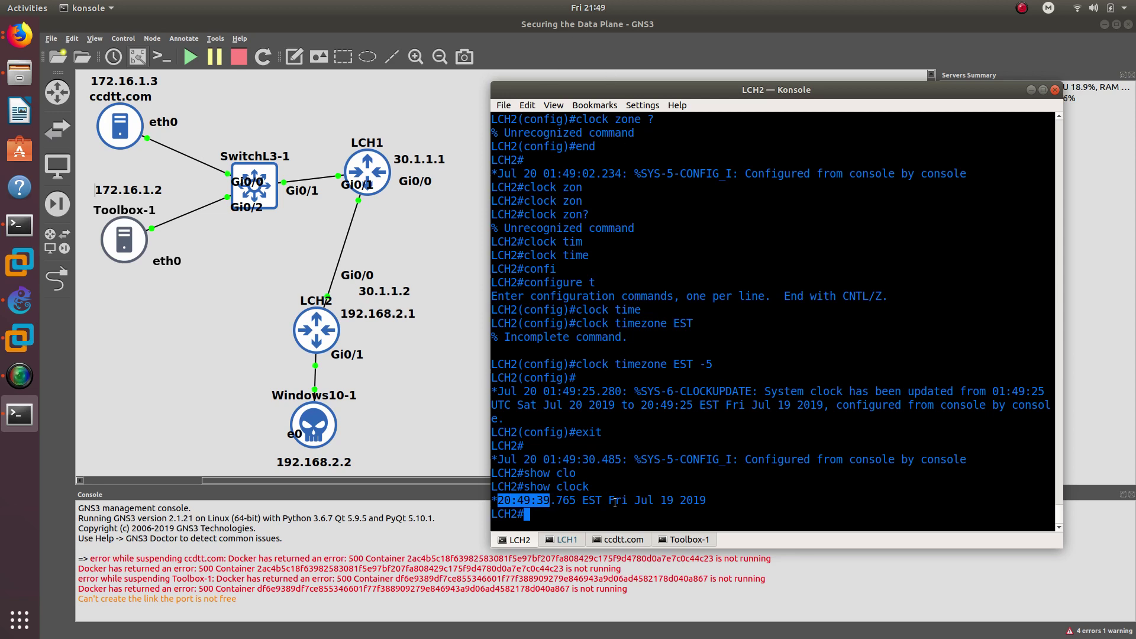
left_click(593, 515)
type("c")
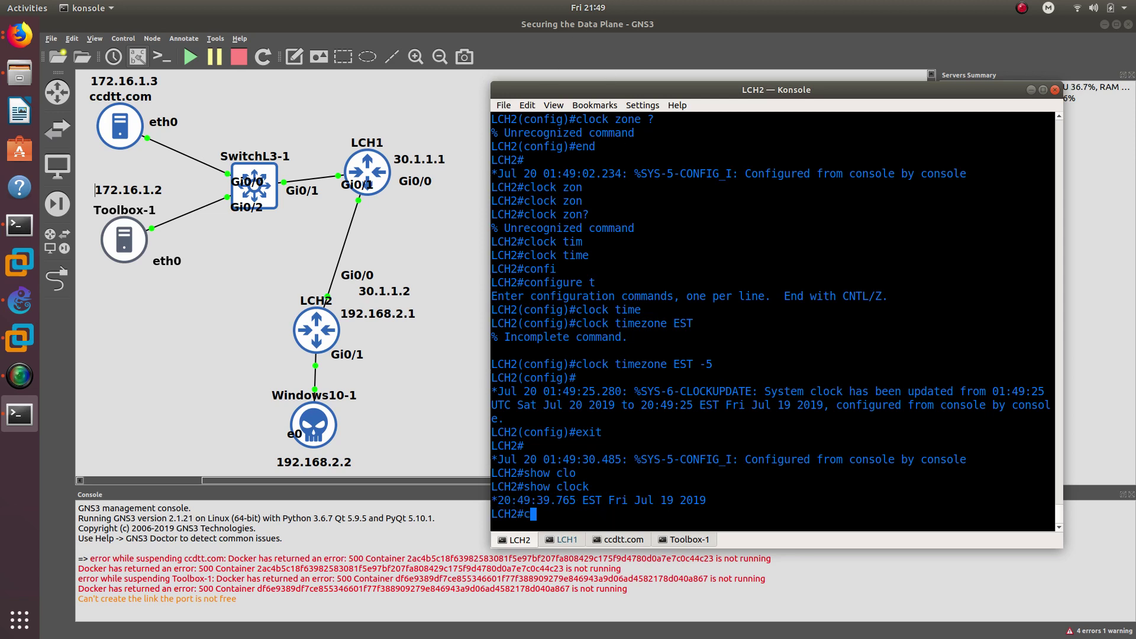
type("onfig t")
- Re-enter configuration mode and make LCH2 an NTP master
key("Return")
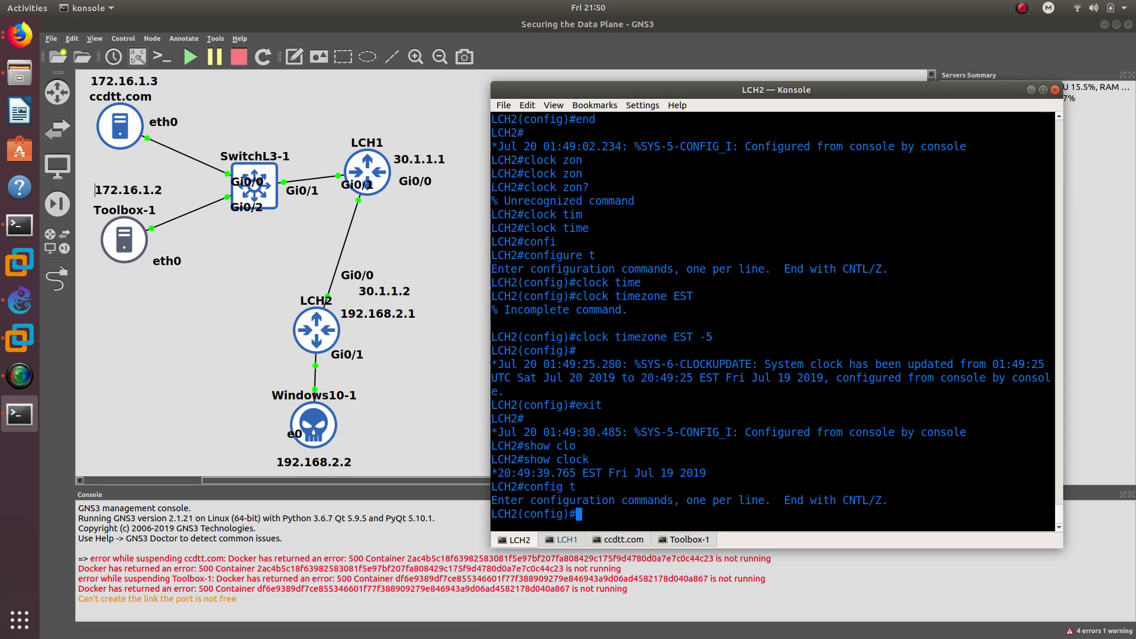
type("npt mad")
key("Tab")
key("Tab")
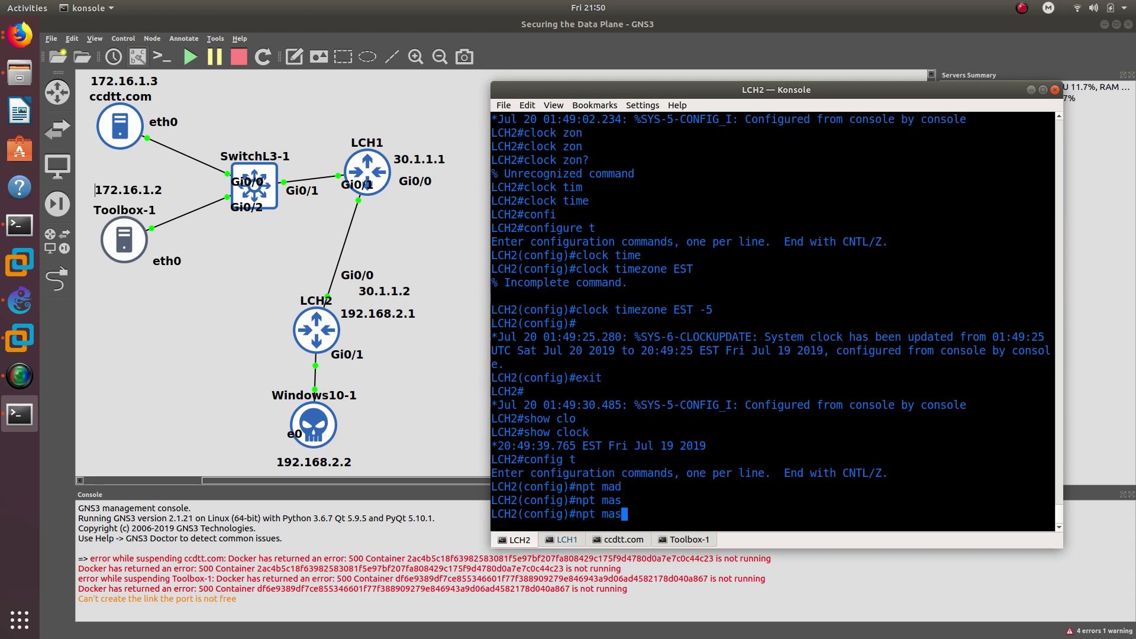
type("t")
key("Tab")
key("BackSpace")
key("BackSpace")
key("BackSpace")
key("BackSpace")
key("BackSpace")
key("BackSpace")
key("BackSpace")
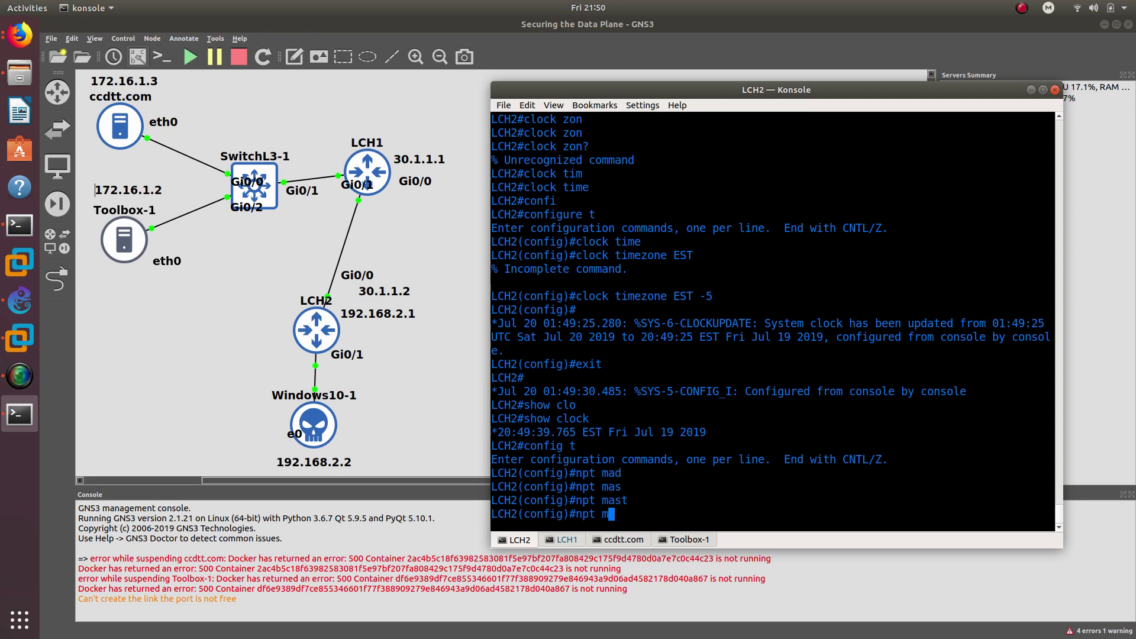
type("t")
key("Tab")
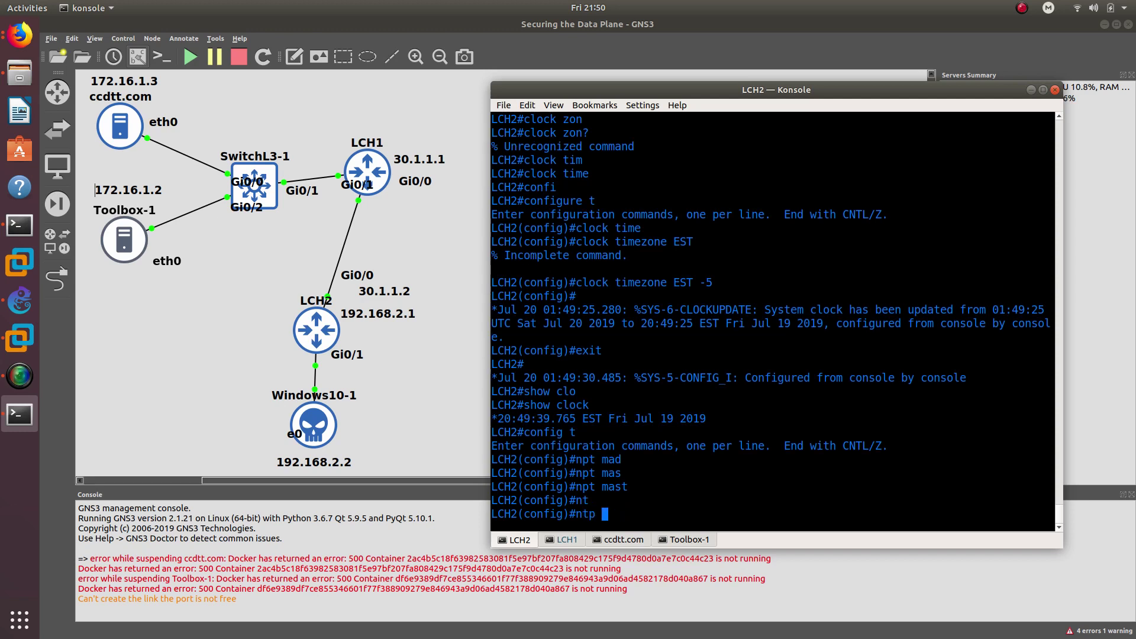
type("mas")
key("Tab")
key("Return")
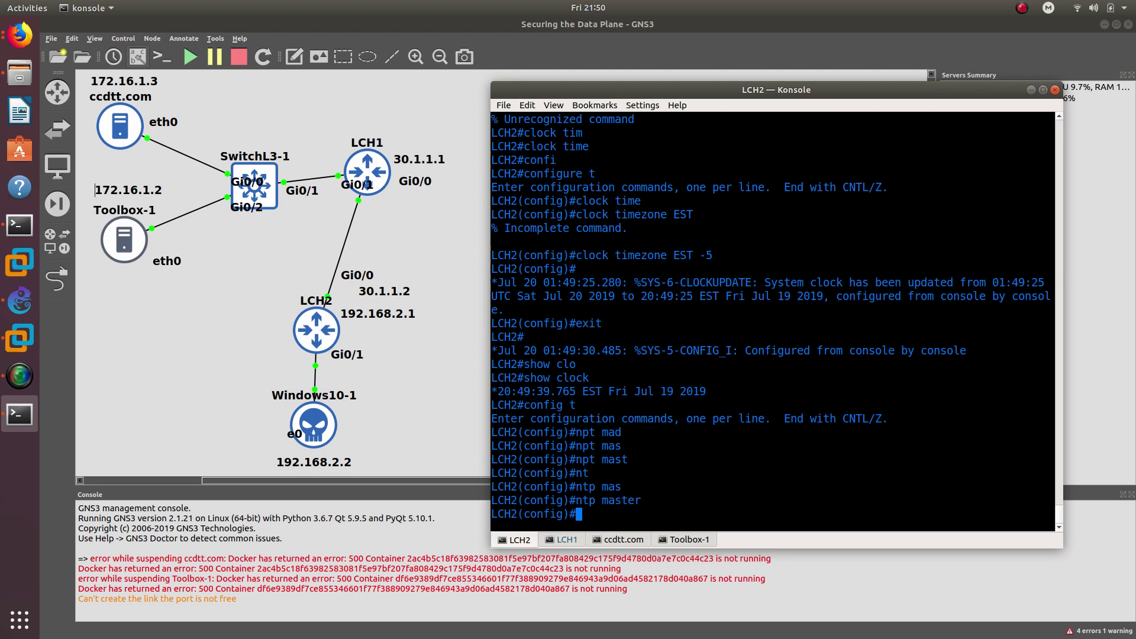
- Limit NTP to 5 max-associations
type("ntp max")
key("Tab")
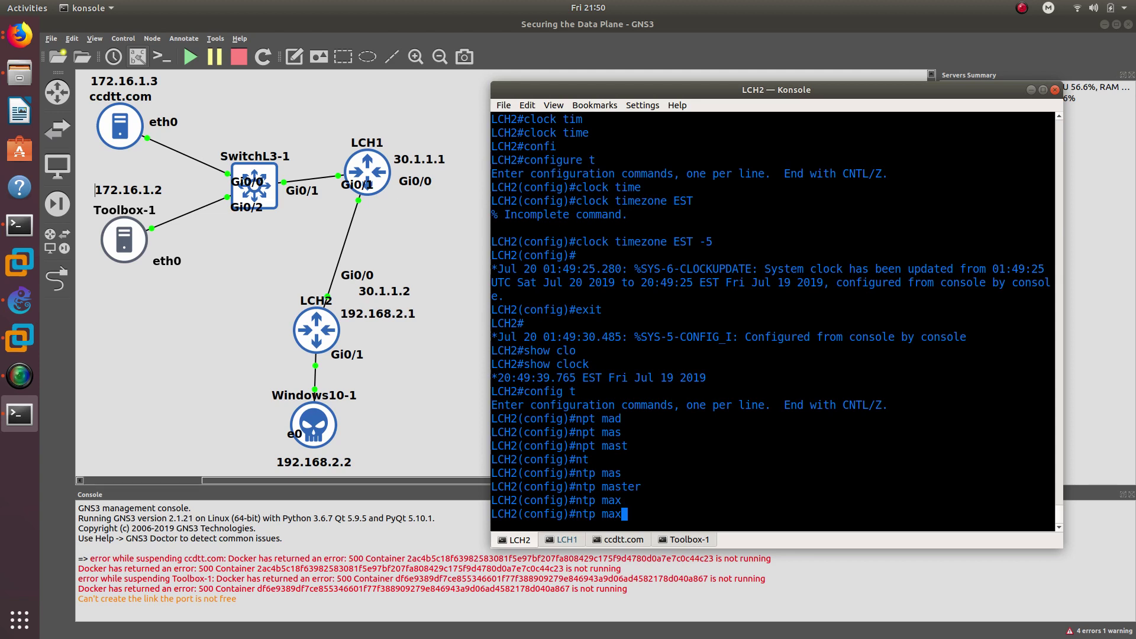
type("-as")
key("Tab")
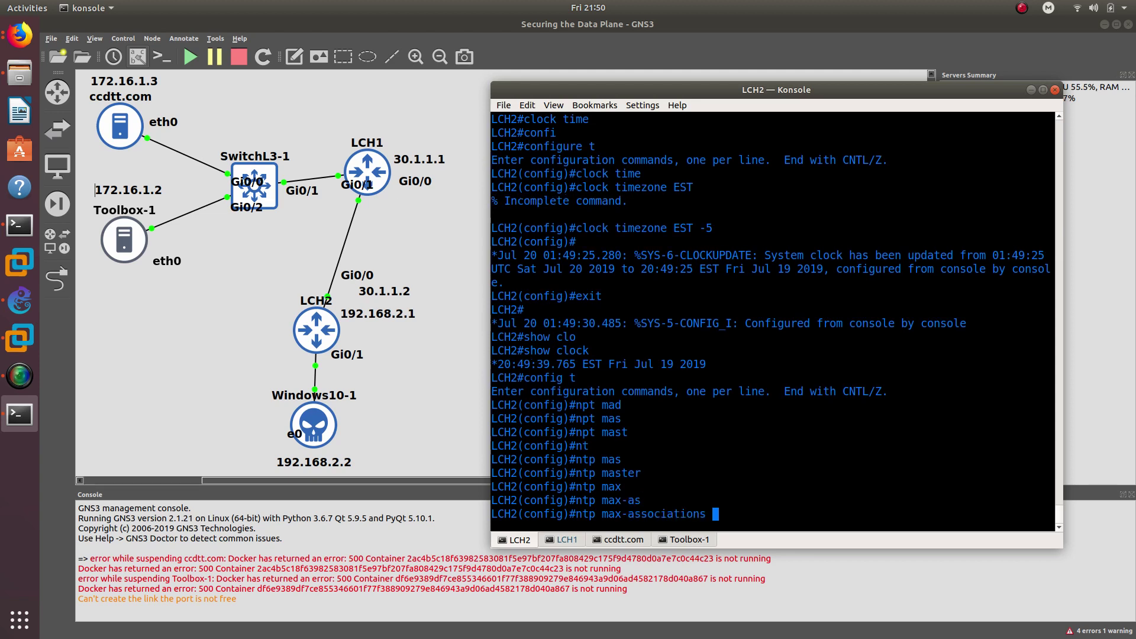
type("5")
key("Return")
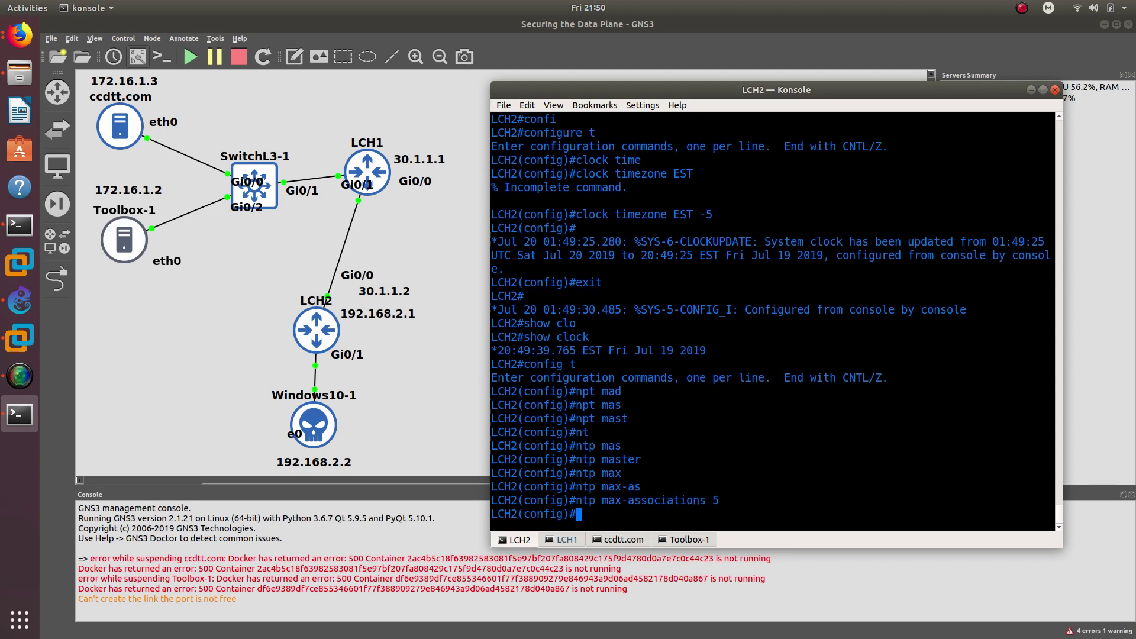
left_click_drag(731, 501, 702, 501)
left_click(601, 516)
- Source NTP from GigabitEthernet 0/0 and turn on NTP authentication
type("n")
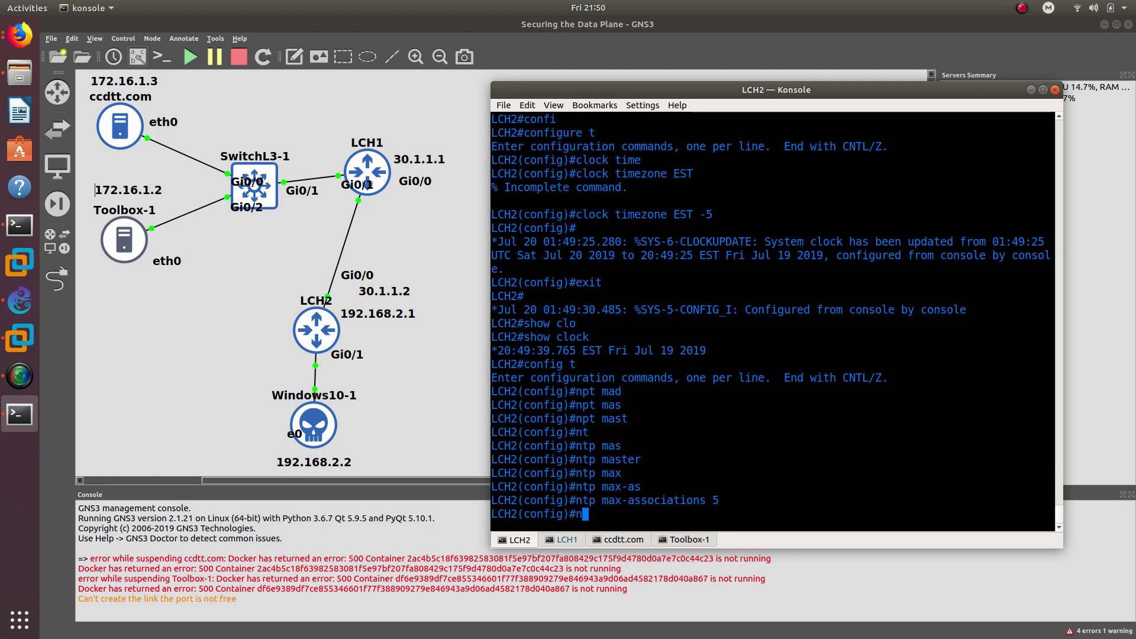
type("tp sou")
key("Tab")
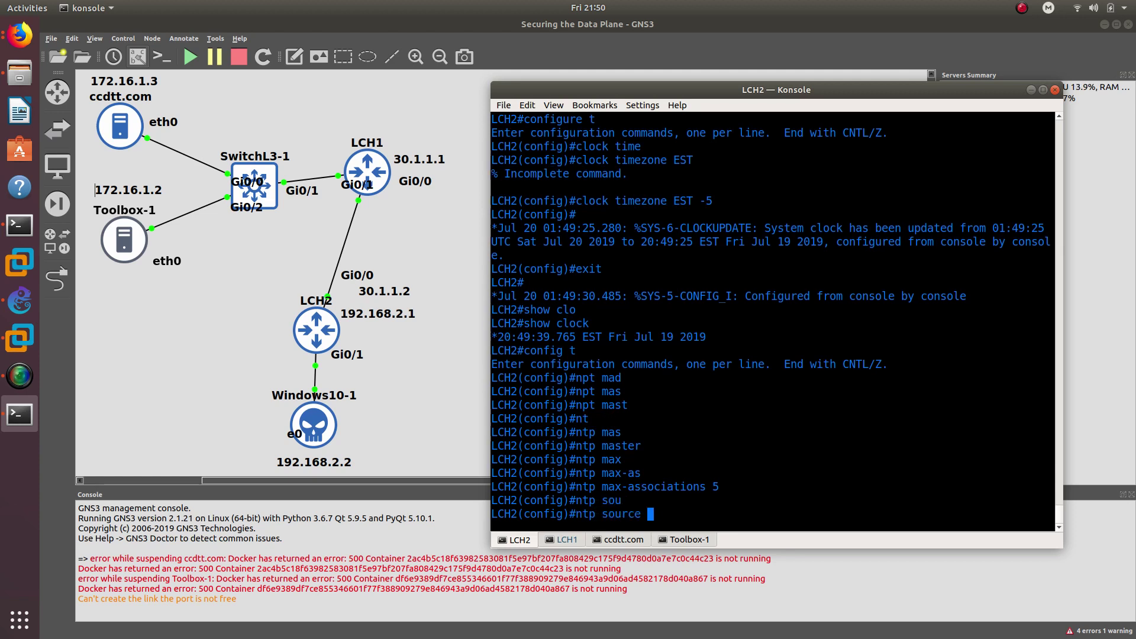
type("gi")
key("Tab")
type("0/0")
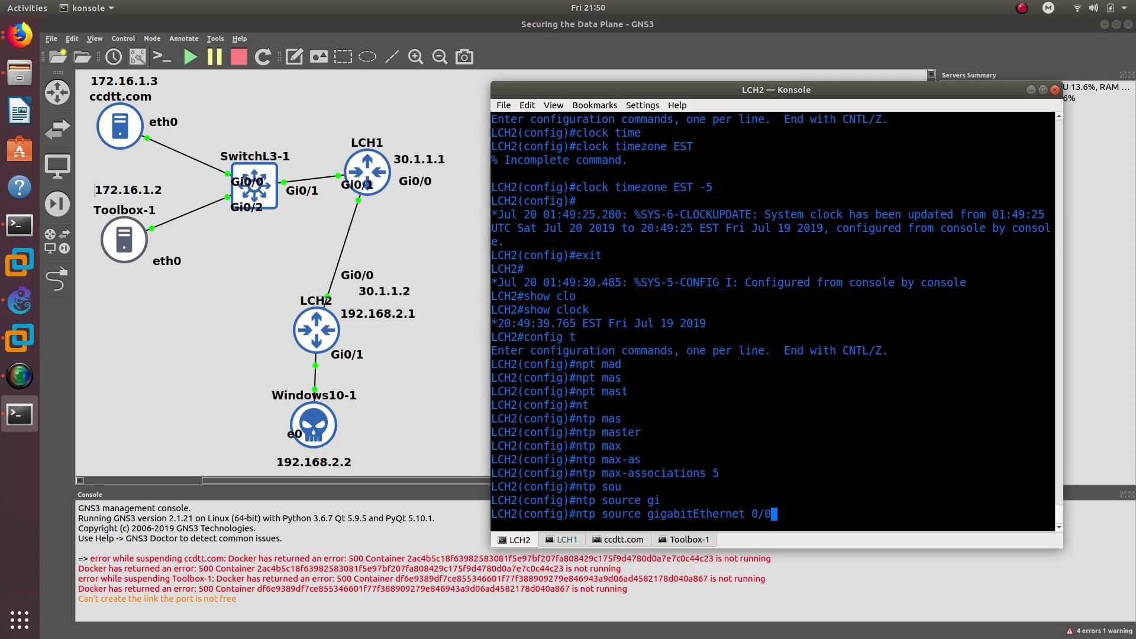
key("Return")
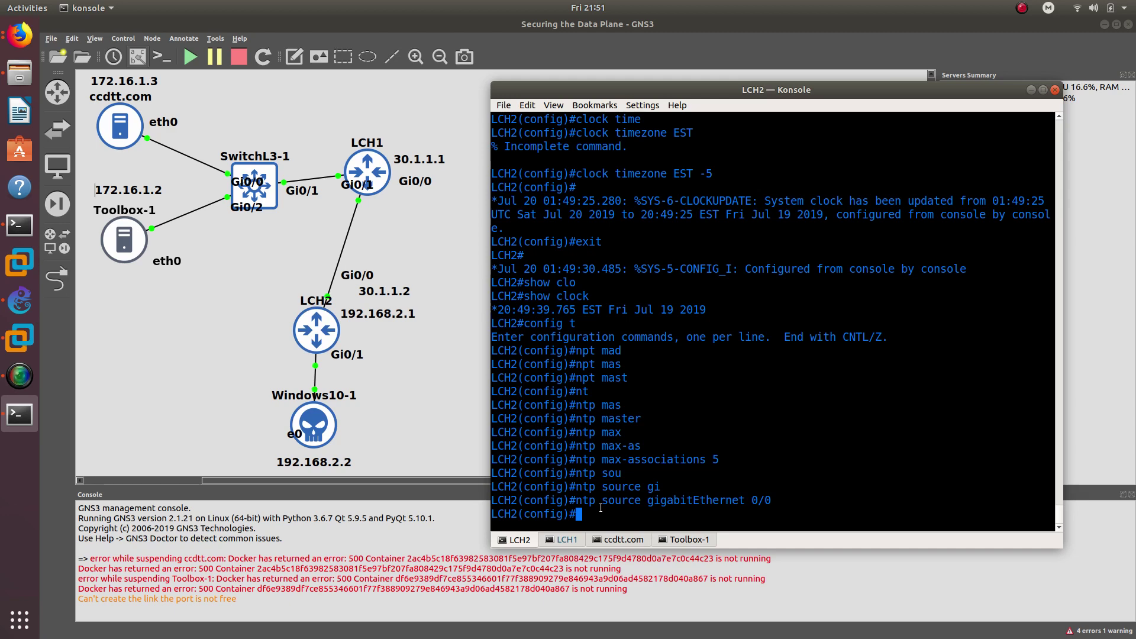
type("ntp au")
key("Tab")
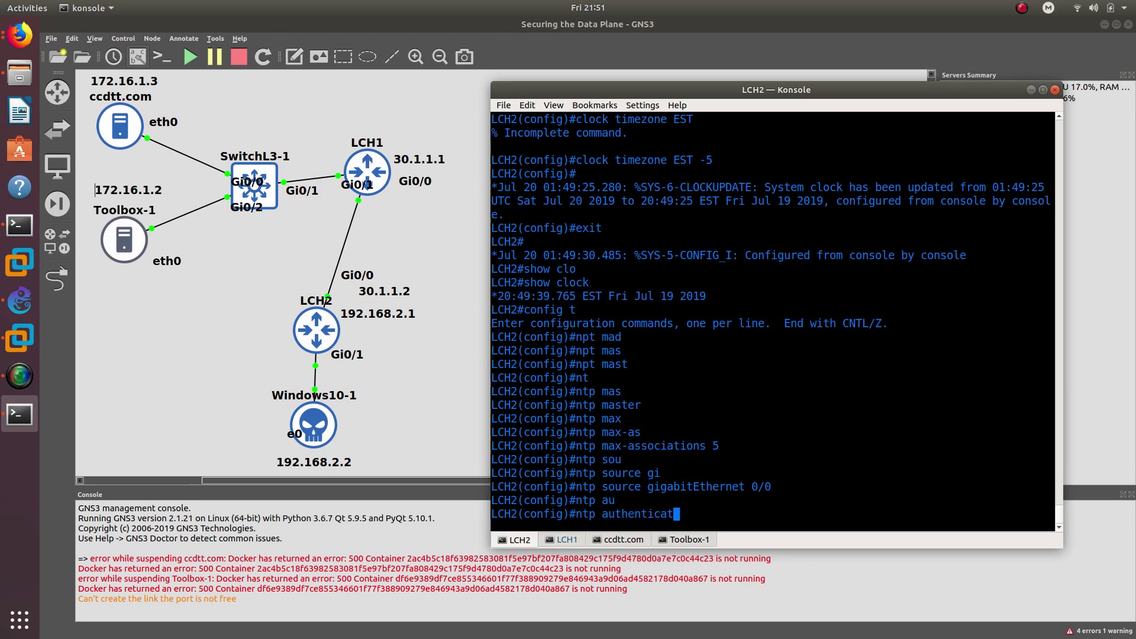
type("e")
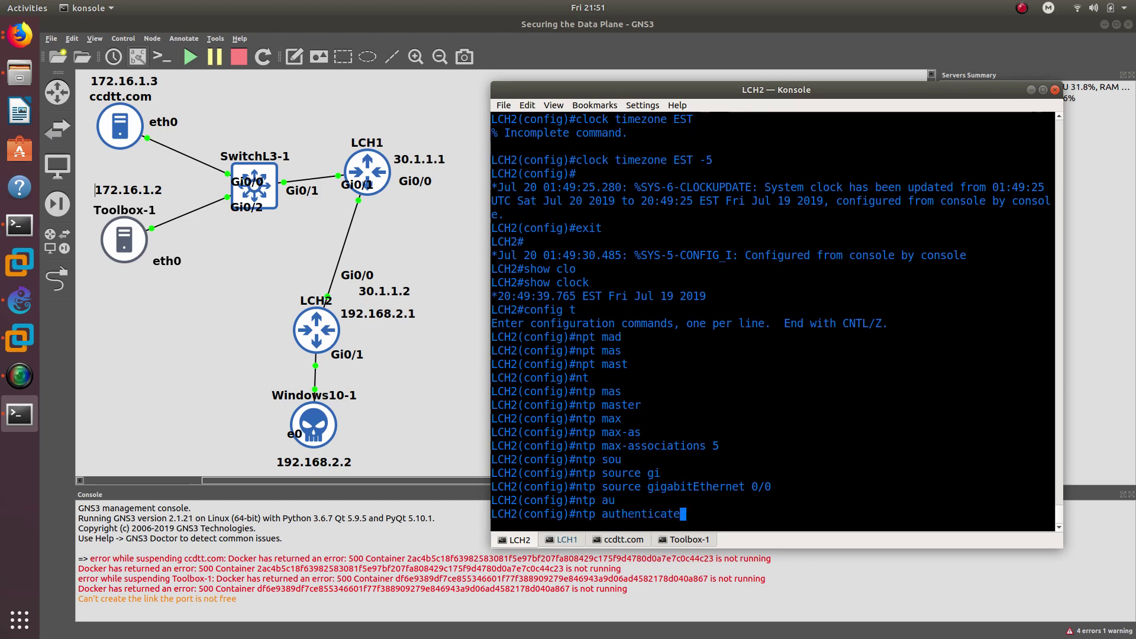
key("Return")
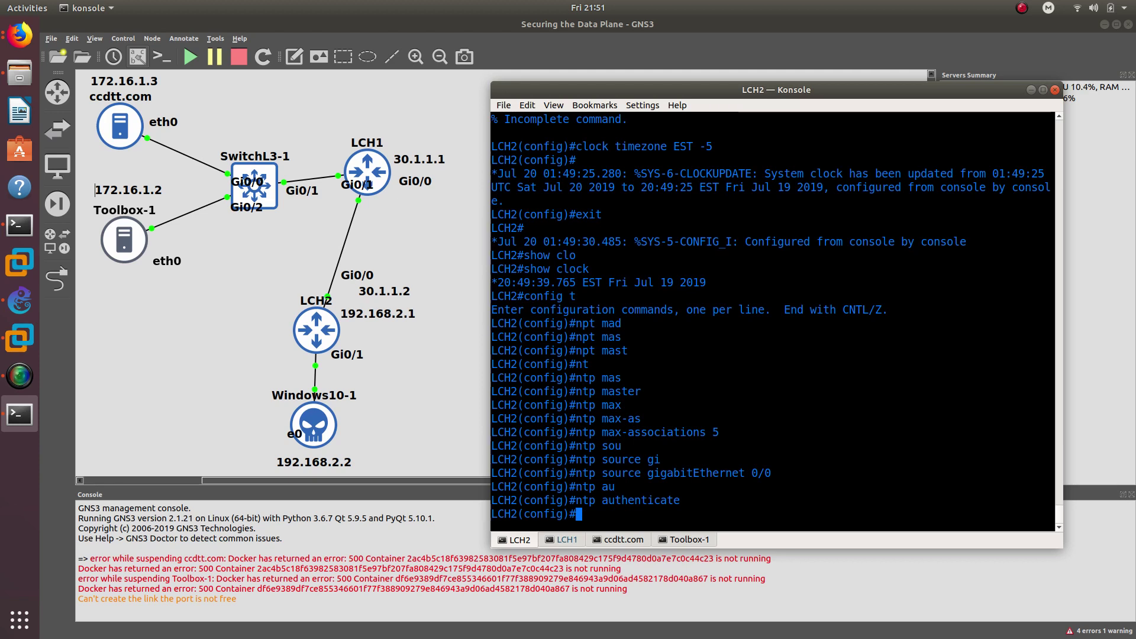
- Define NTP authentication-key 1 as MD5 with the shared secret
type("ntp au")
key("Tab")
type("thenticatio")
key("Tab")
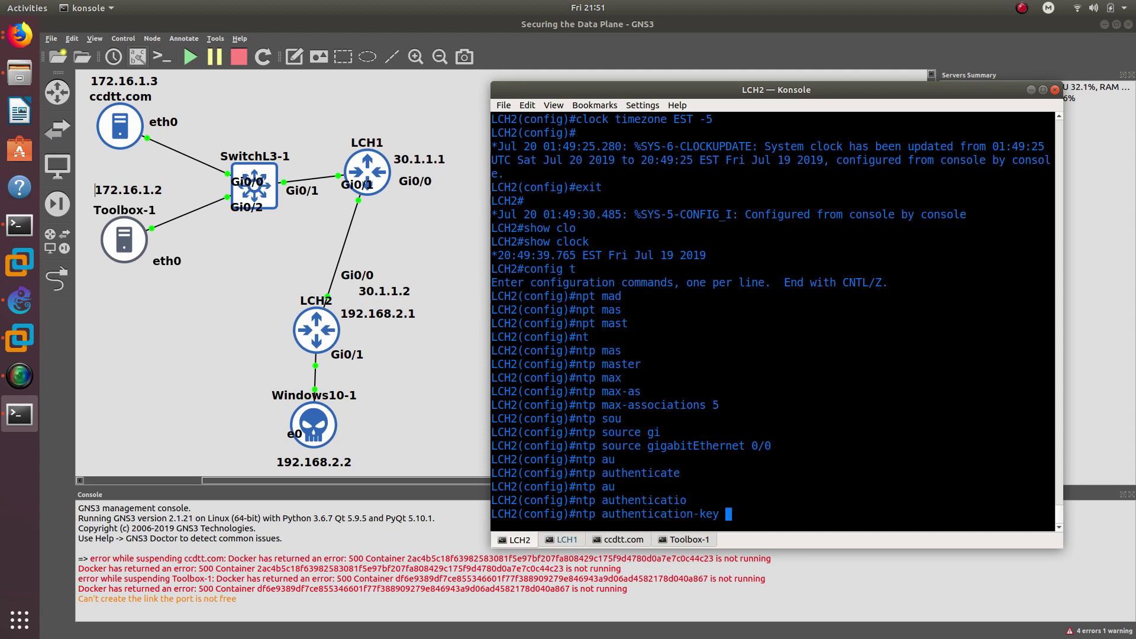
type("md")
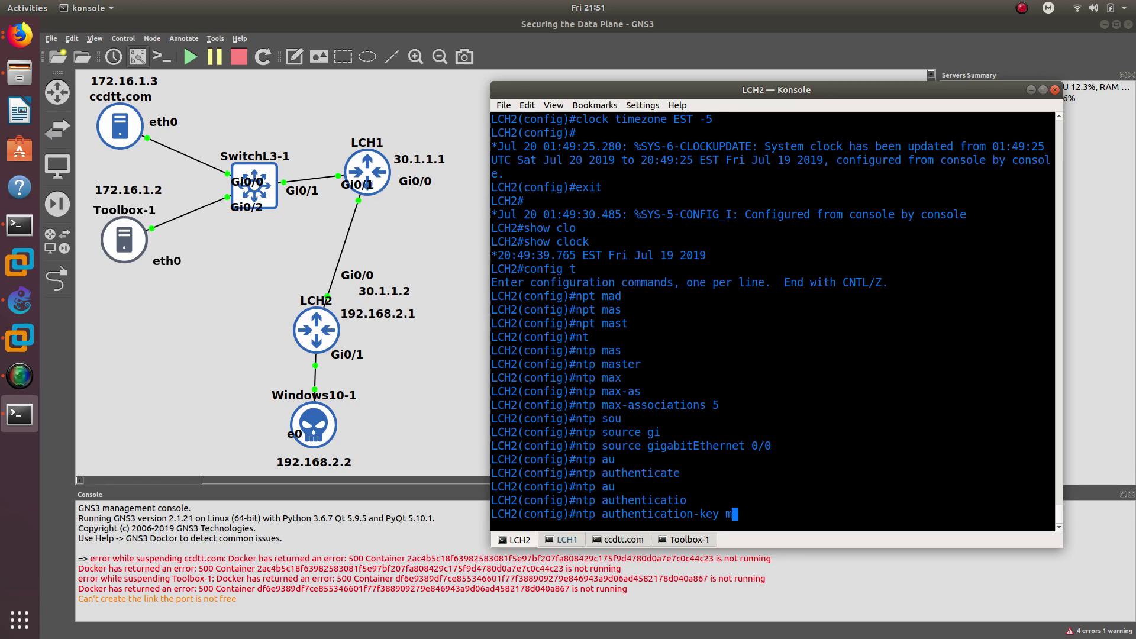
key("Tab")
key("BackSpace")
key("BackSpace")
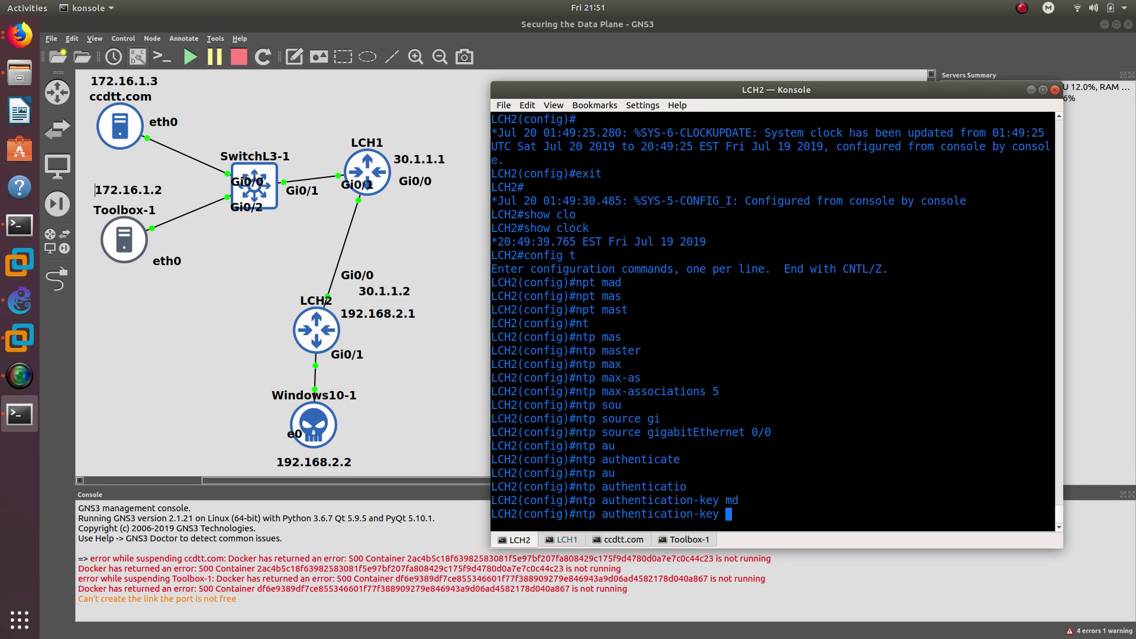
type("?1 md")
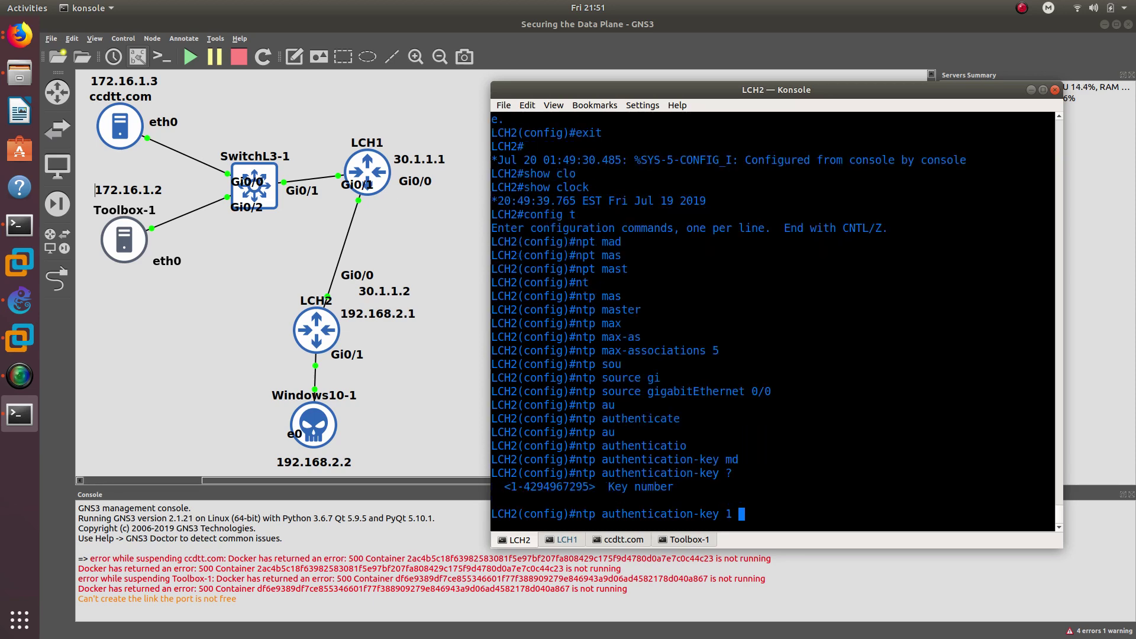
key("Tab")
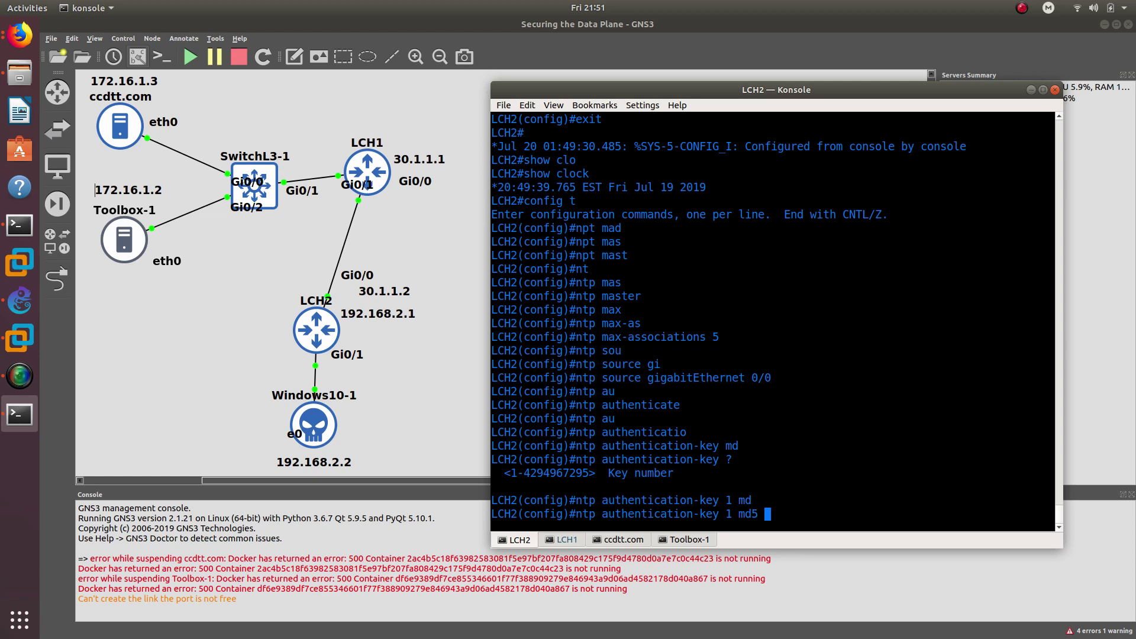
type("cisco123")
key("Return")
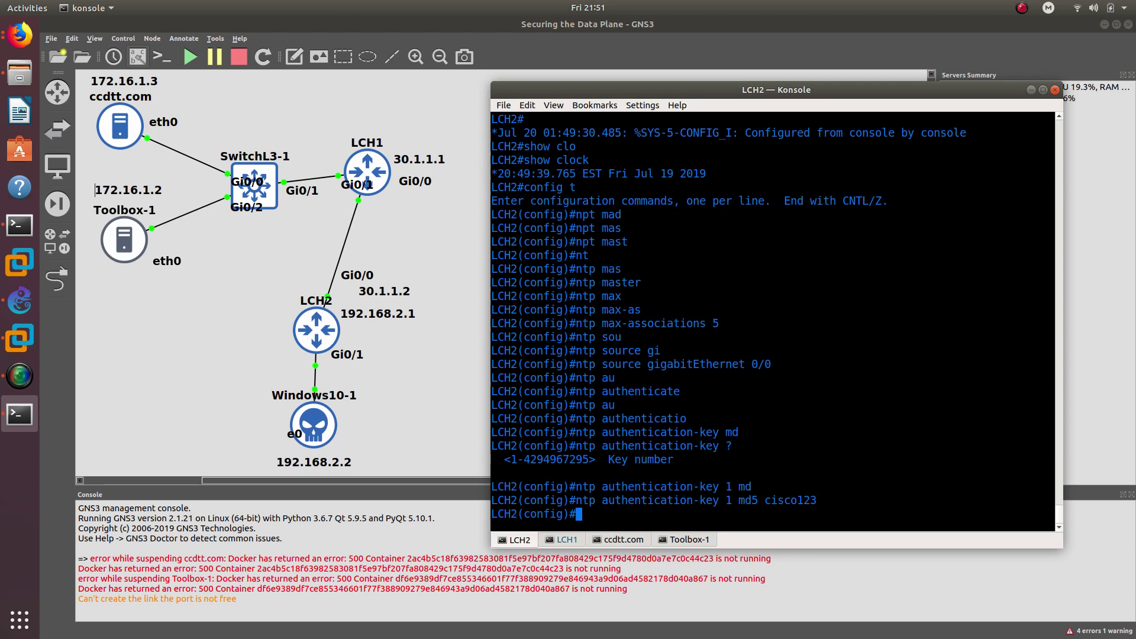
type("nto")
key("BackSpace")
type("tr")
key("Tab")
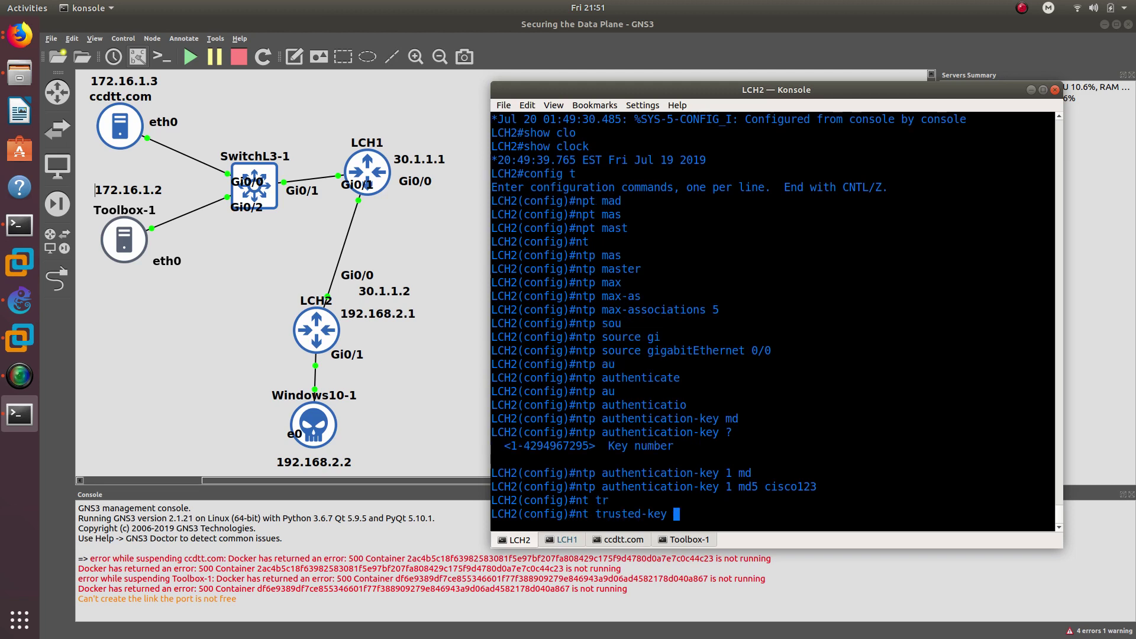
- Mark NTP key 1 as trusted on LCH2
type("1")
key("Return")
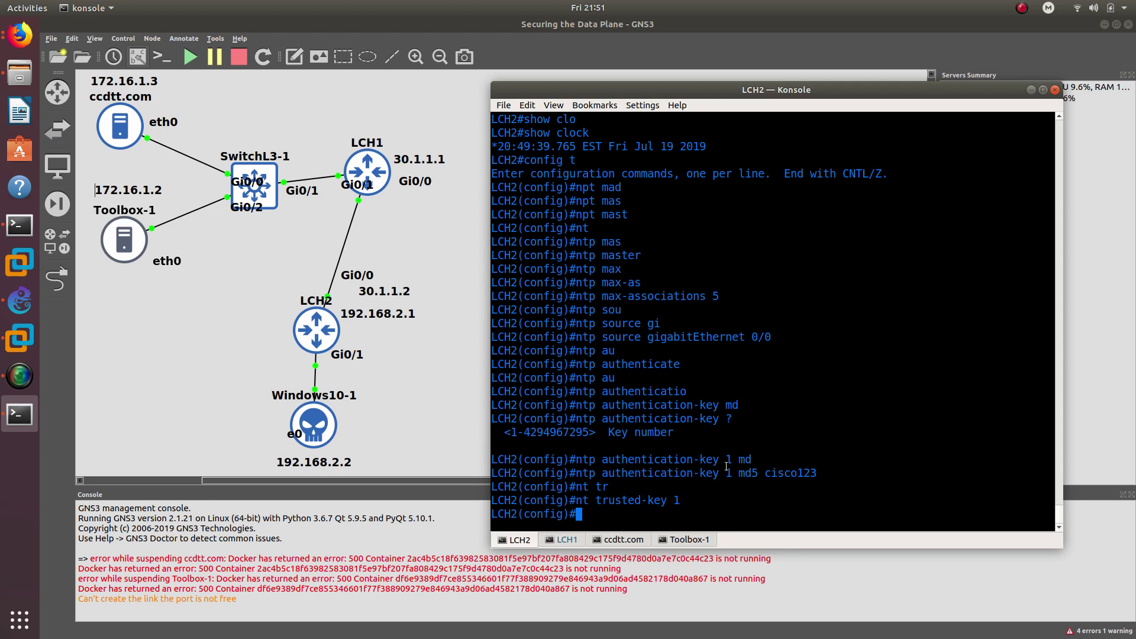
left_click_drag(733, 458, 722, 456)
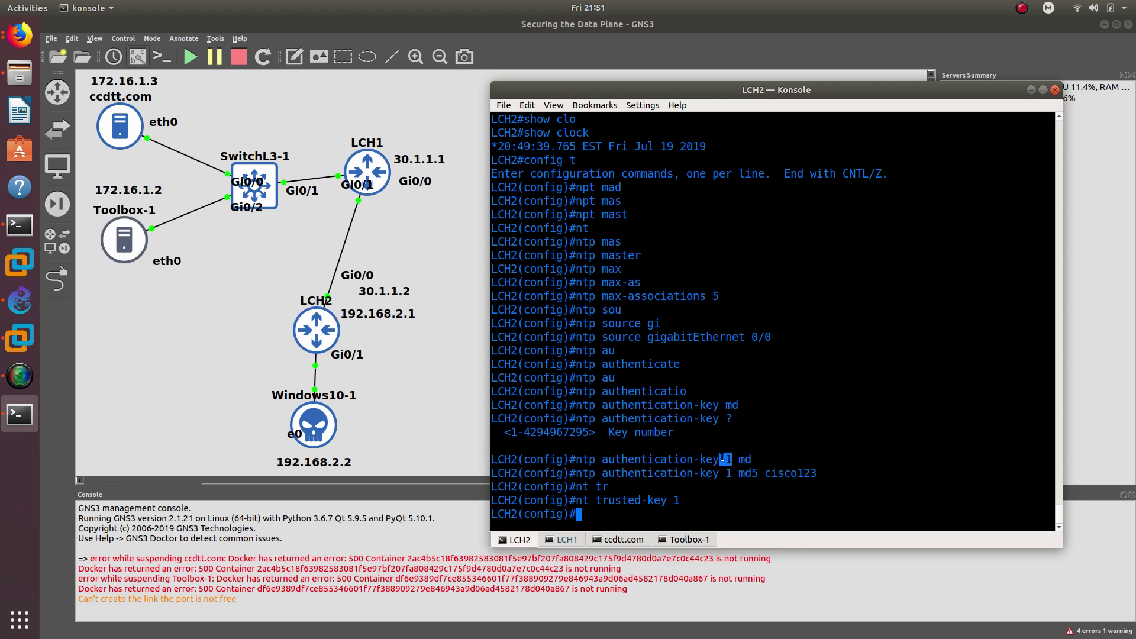
left_click(678, 504)
- Add NTP peer 30.1.1.1 with key 1 and exit configuration mode
type("ntp")
key("Tab")
type("p")
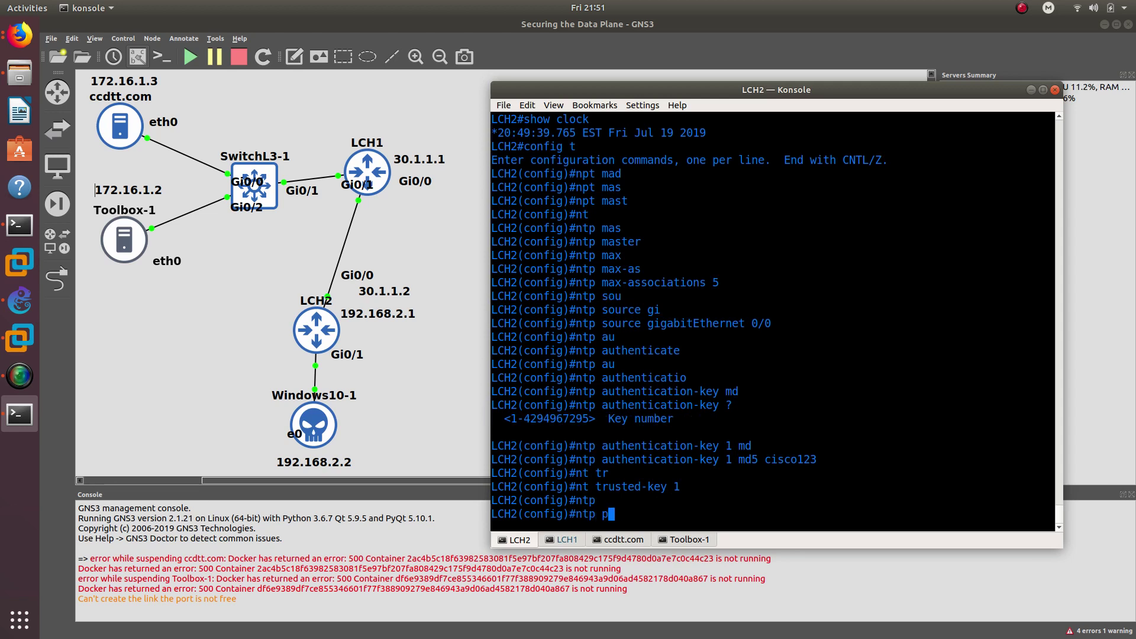
type("eer")
key("Tab")
type("3")
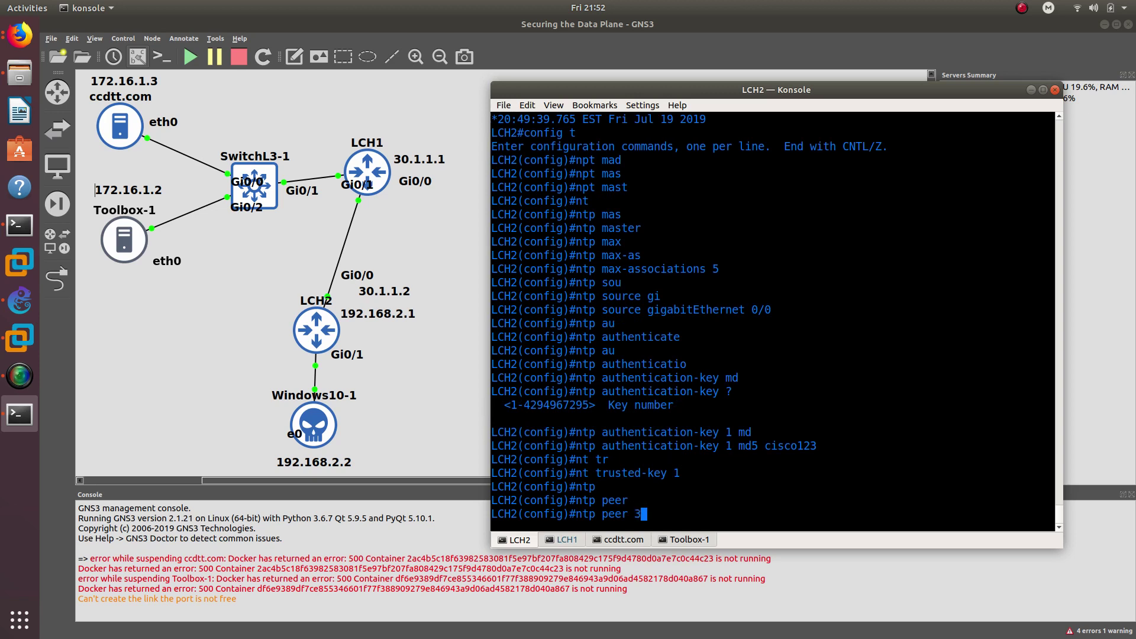
type("0.1.1.1")
type("ket")
key("Tab")
key("BackSpace")
key("Tab")
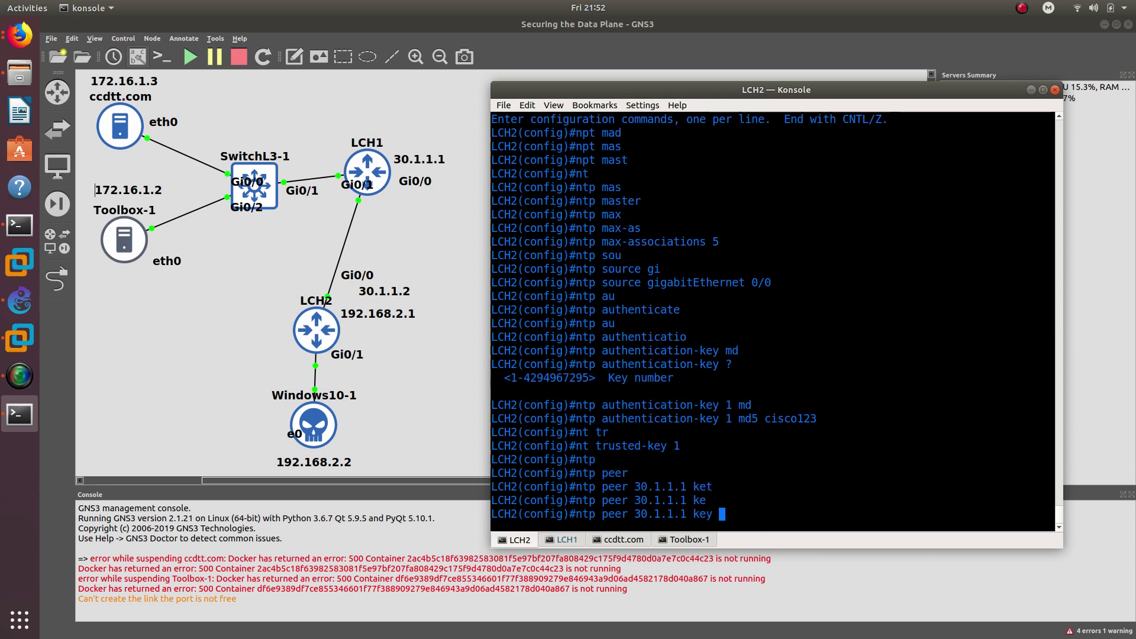
type("1")
key("Return")
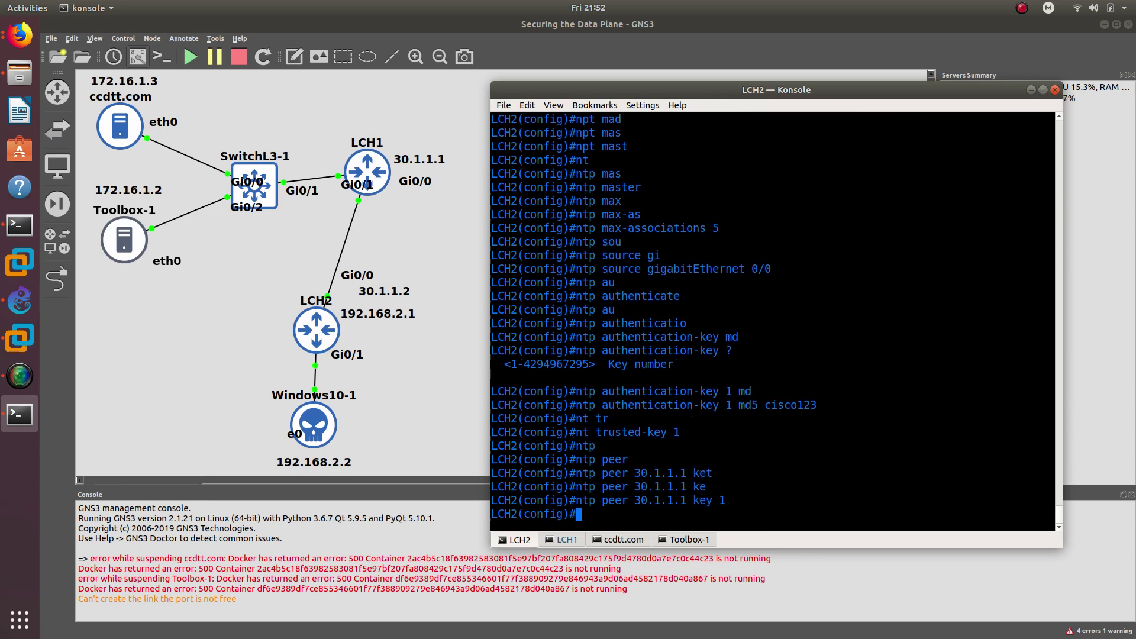
type("exit")
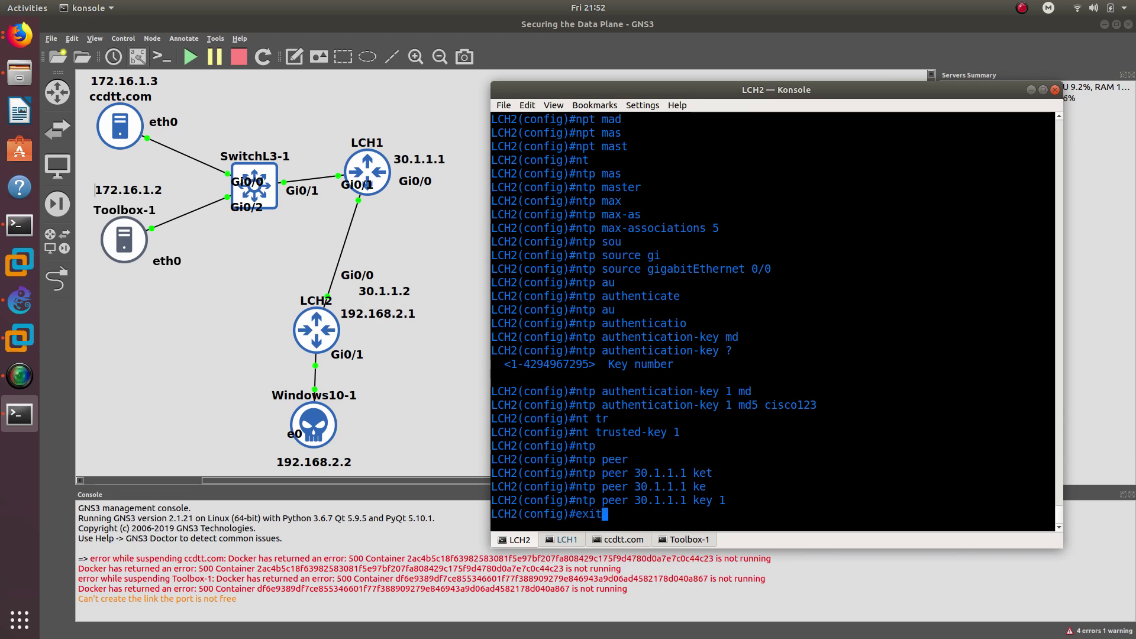
key("Return")
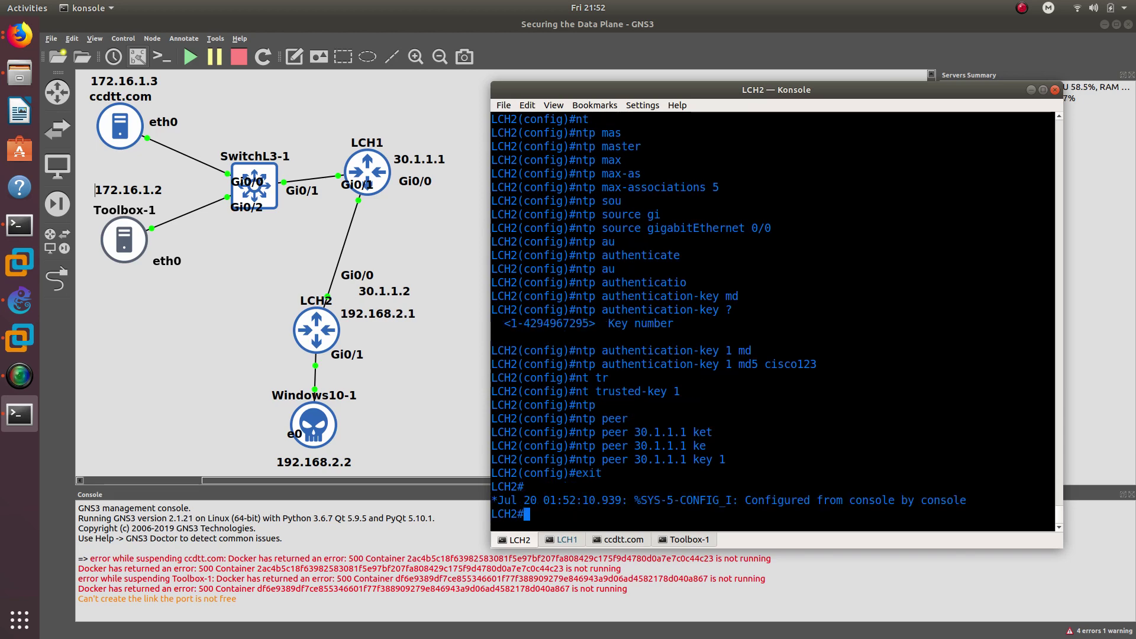
type("clock")
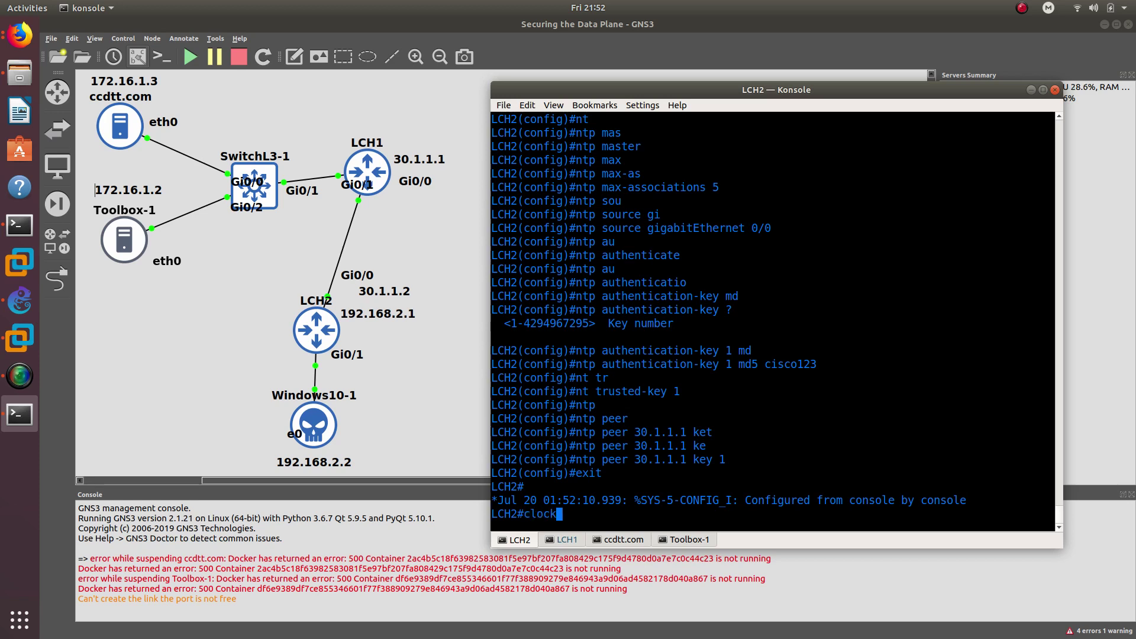
type(" set")
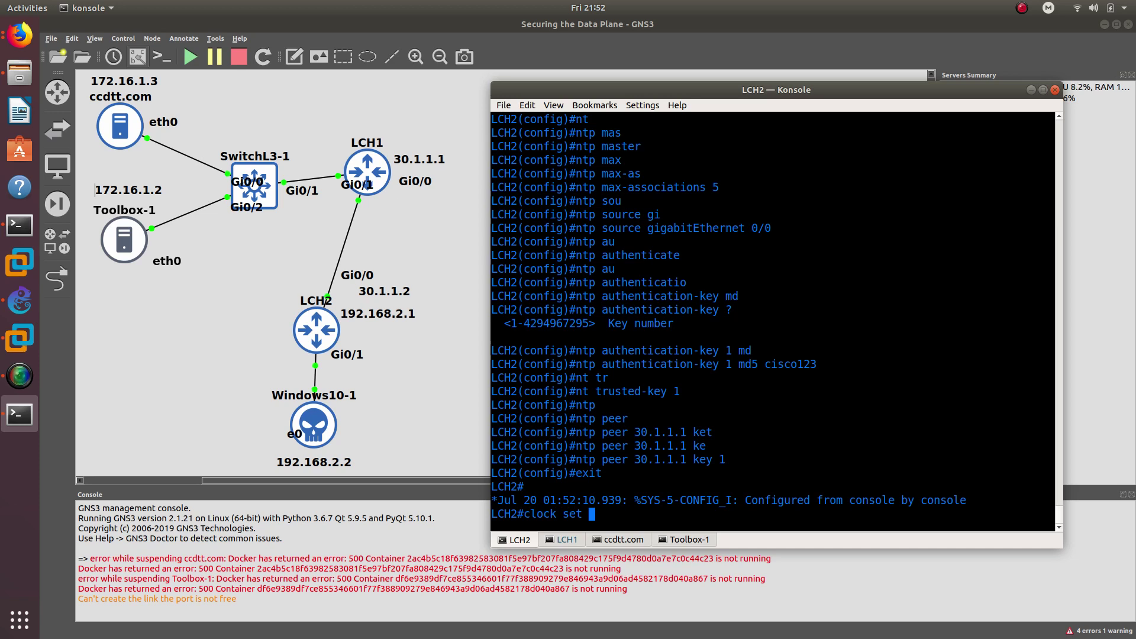
- Set LCH2's clock to 11:17:00 July 20 2019
type("11:17:")
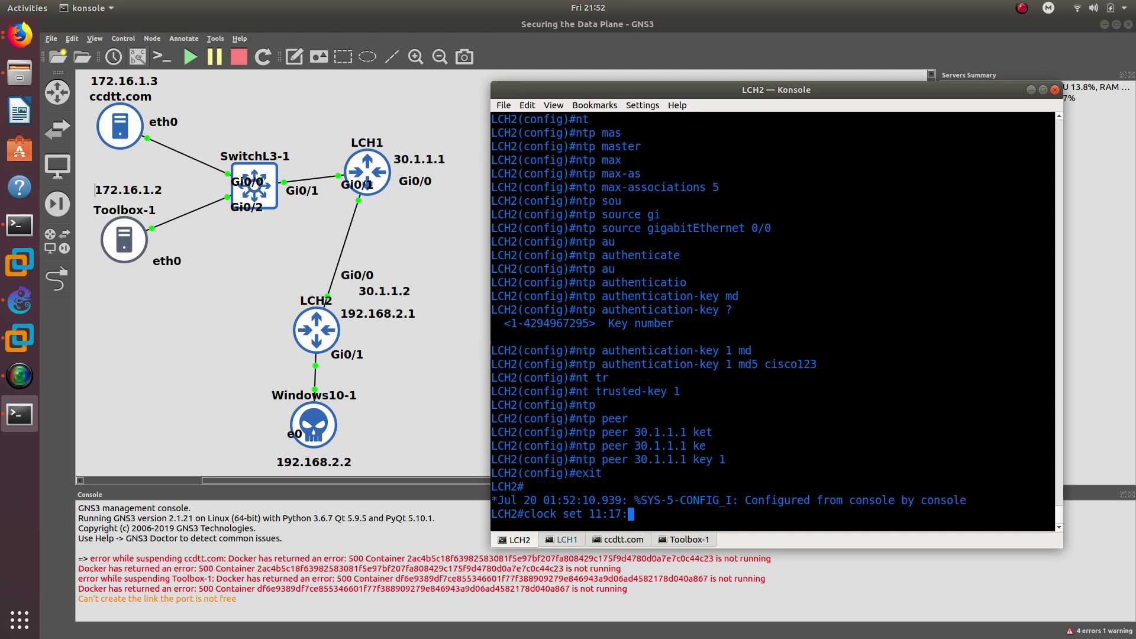
type("00 jun")
key("Tab")
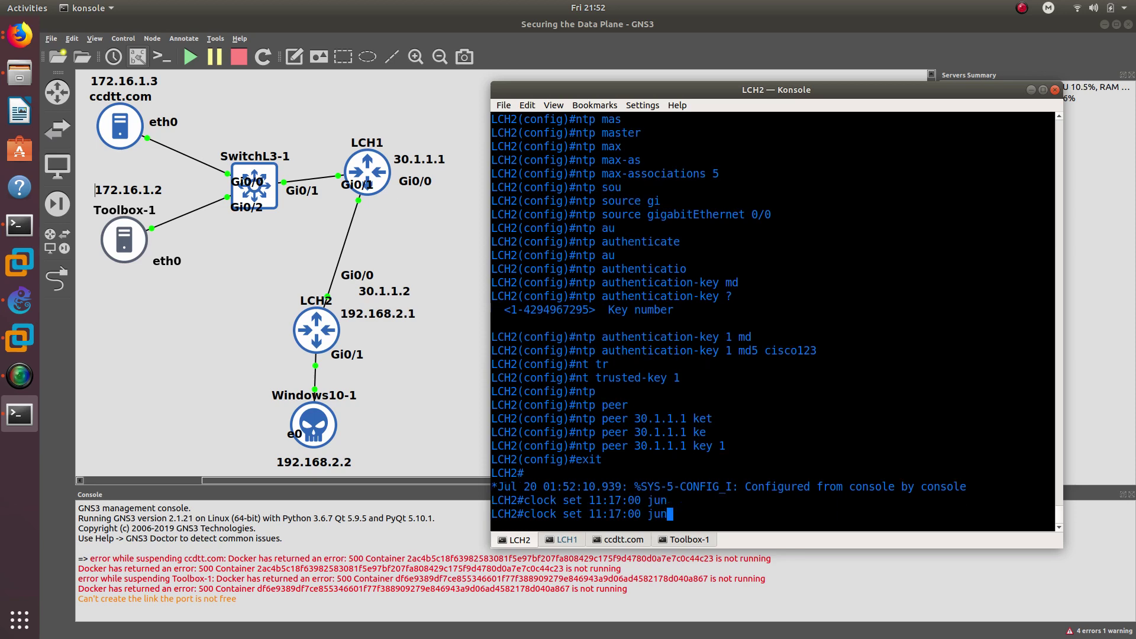
key("BackSpace")
key("Tab")
type("20")
key("Left")
key("Left")
key("Left")
key("BackSpace")
key("BackSpace")
type("ly")
key("Right")
key("Right")
key("Right")
type("2019")
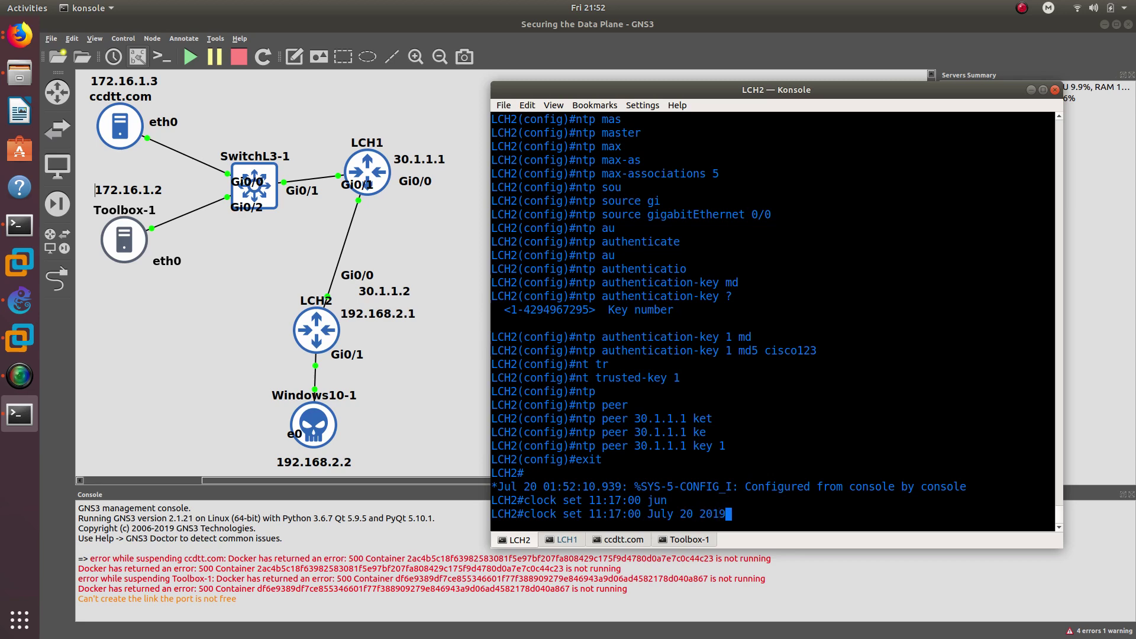
key("Return")
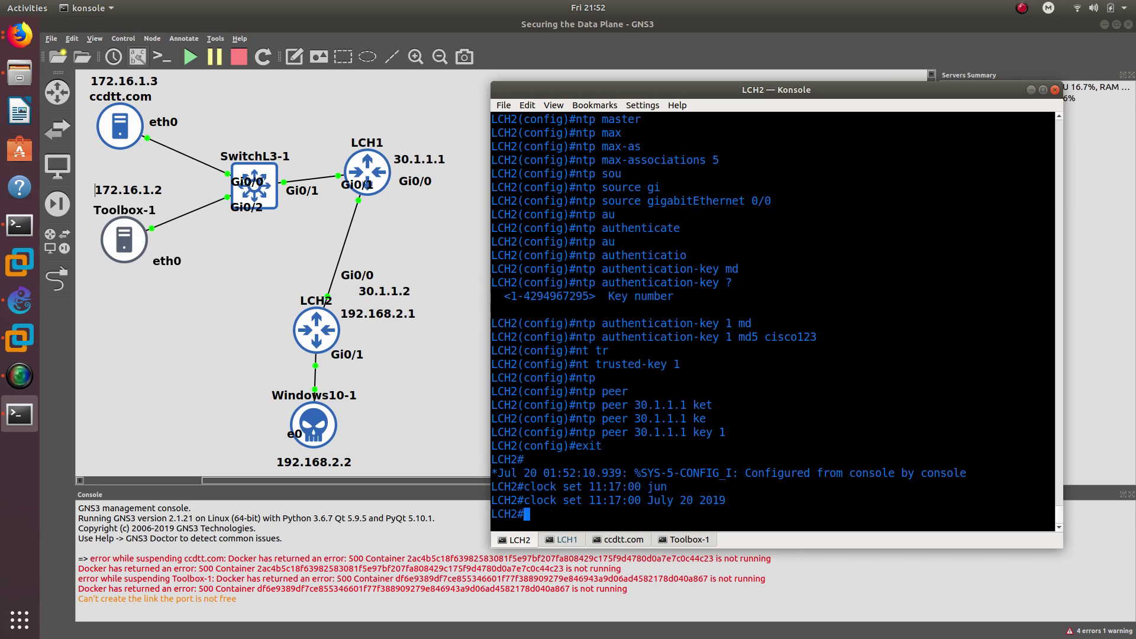
- Run show clock to verify 11:17:00 EST Sat Jul 20 2019
type("show cl")
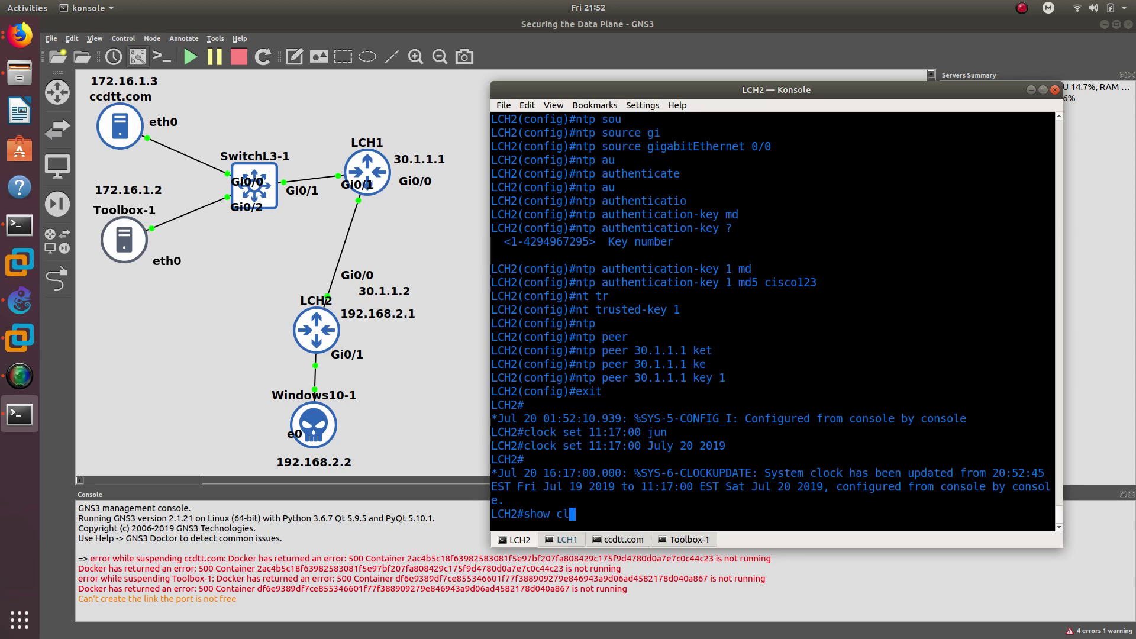
type("ock")
key("Tab")
key("Return")
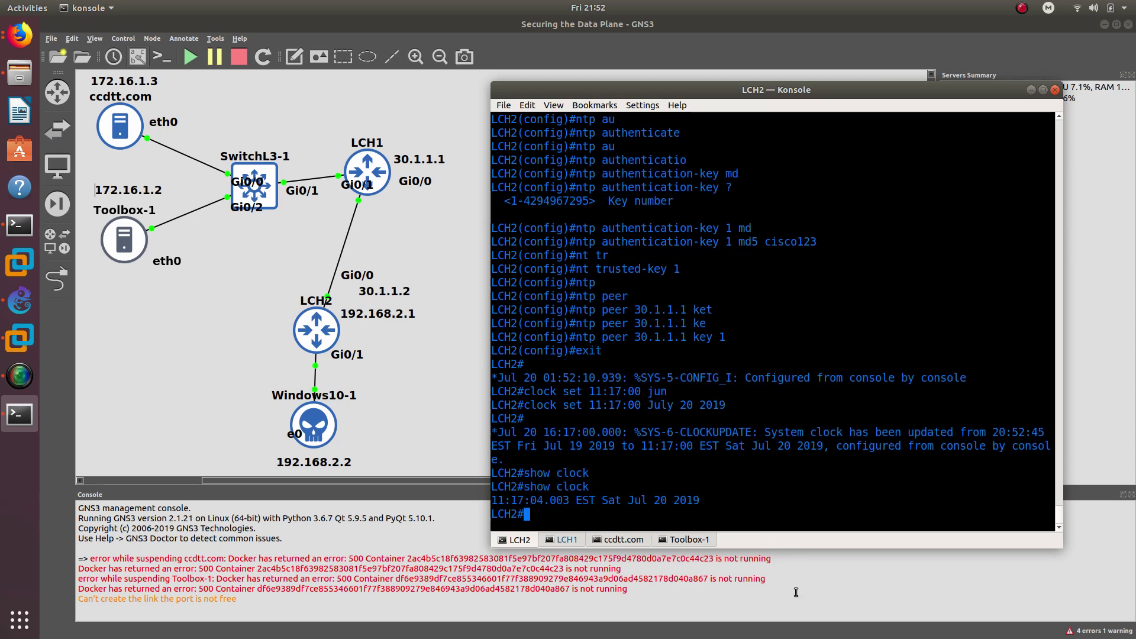
double_click(500, 500)
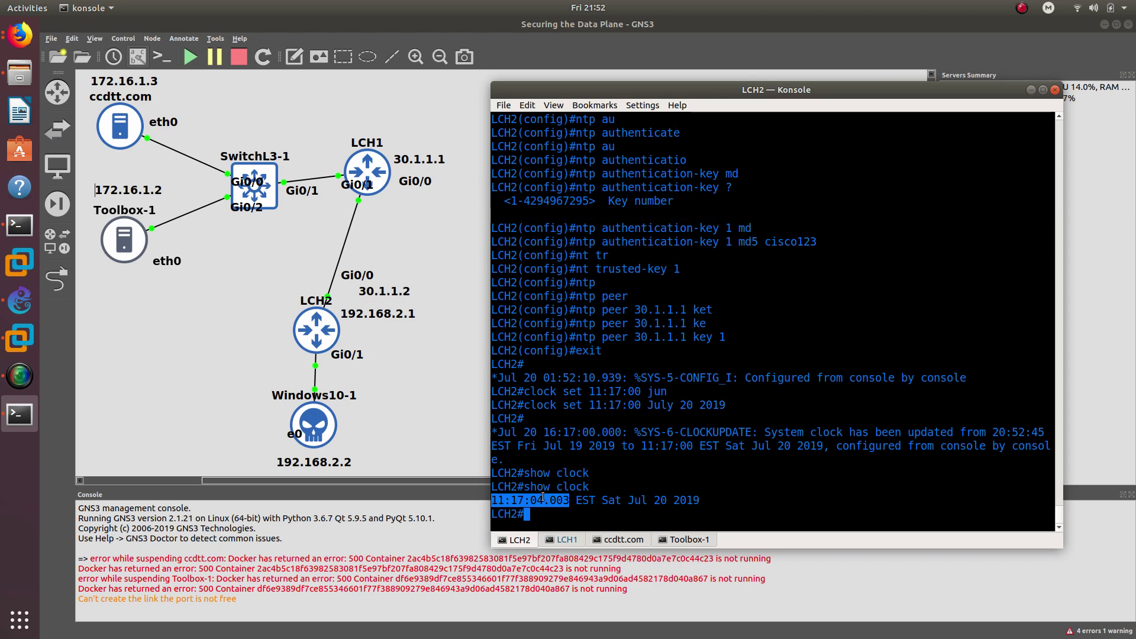
left_click(566, 539)
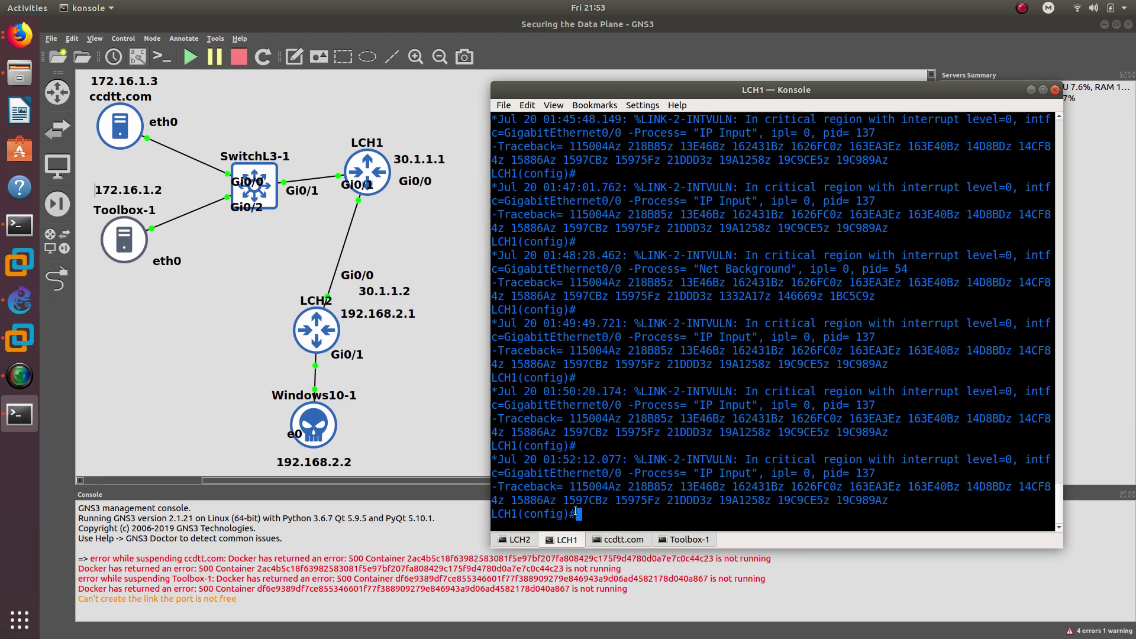
- Re-enter global configuration on LCH1 and set 30.1.1.2 as its NTP server
type("end")
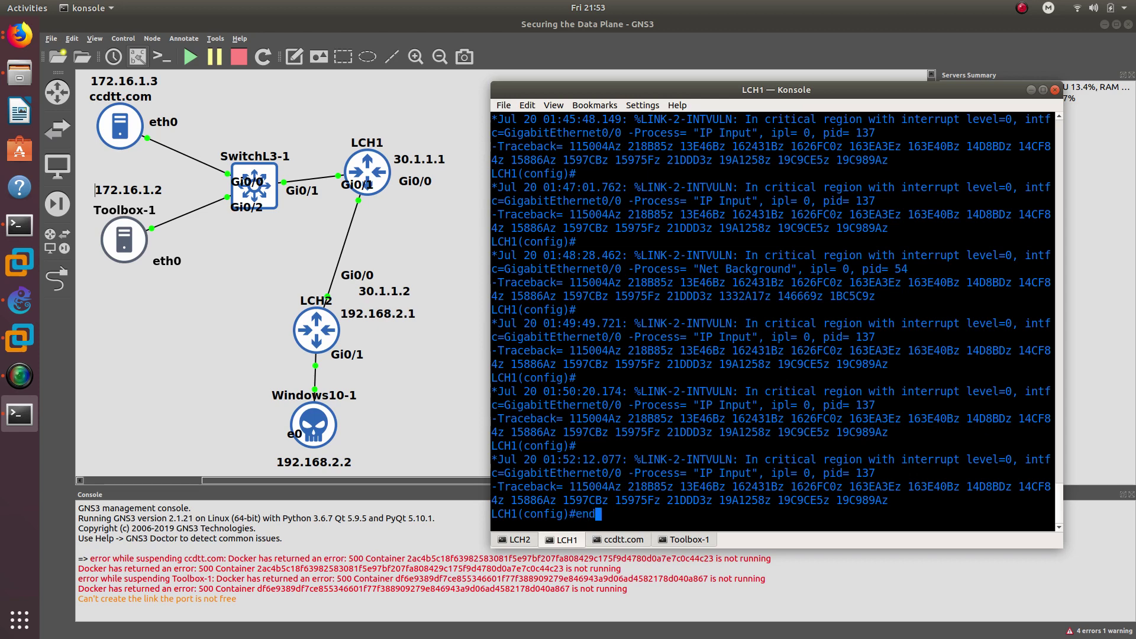
key("Return")
key("Return")
key("Return")
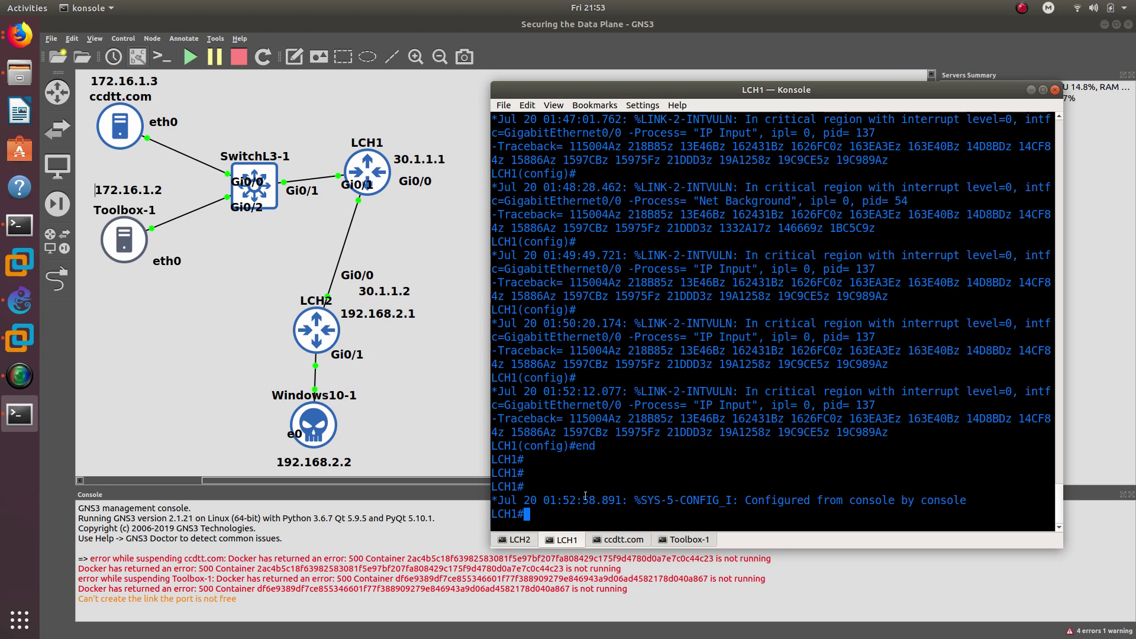
type("config t")
key("Return")
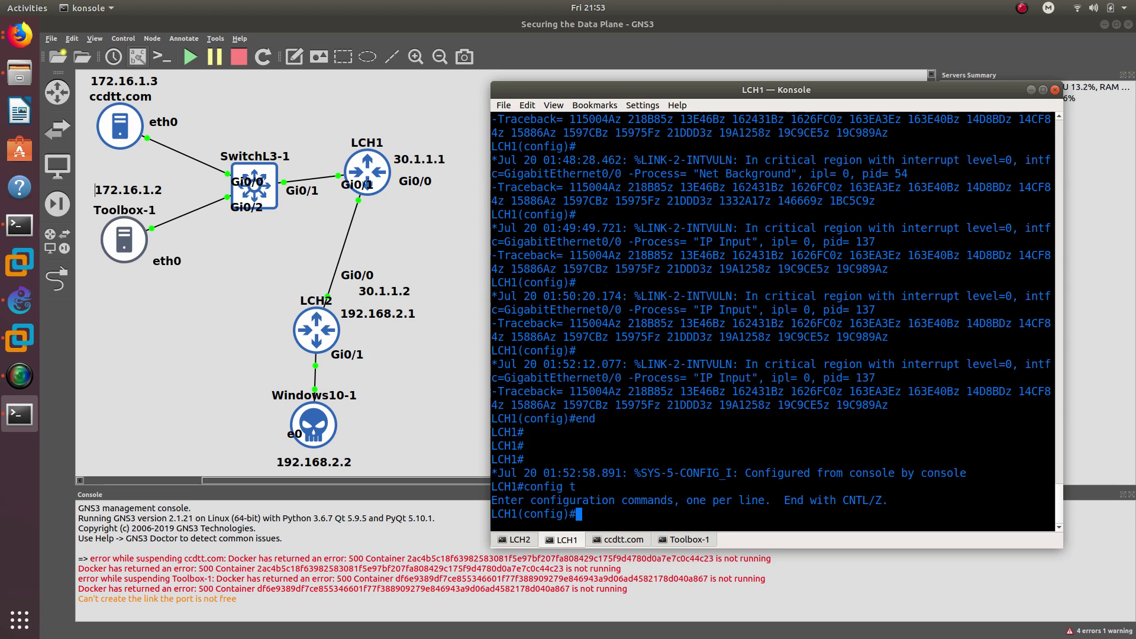
type("ntp")
key("Tab")
type("serv")
key("Tab")
type("30.1.1.2")
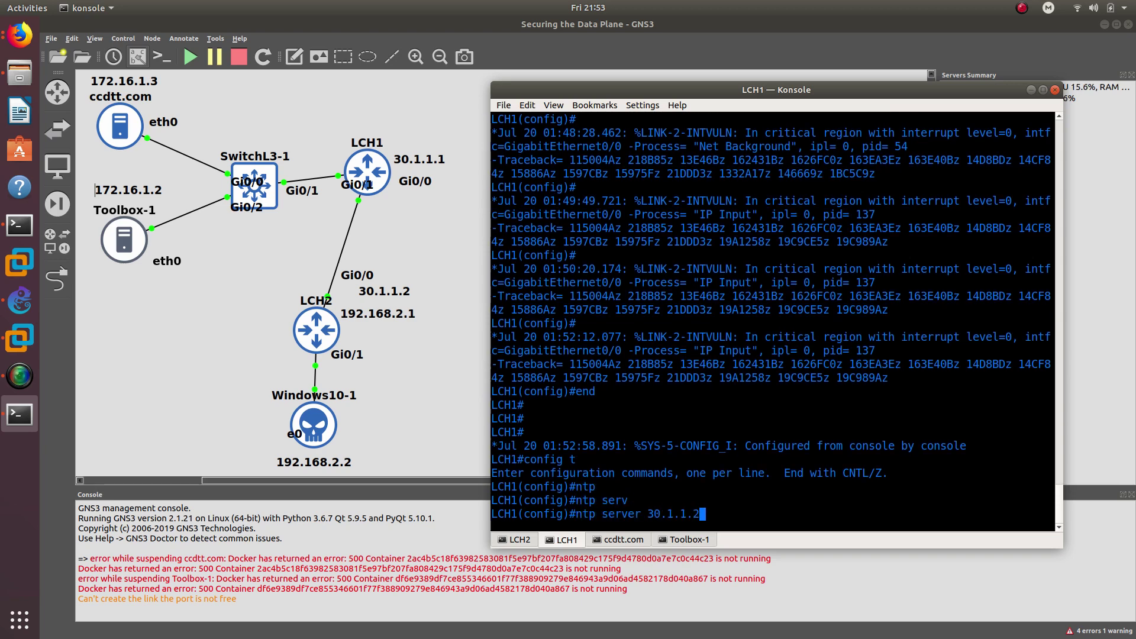
key("Return")
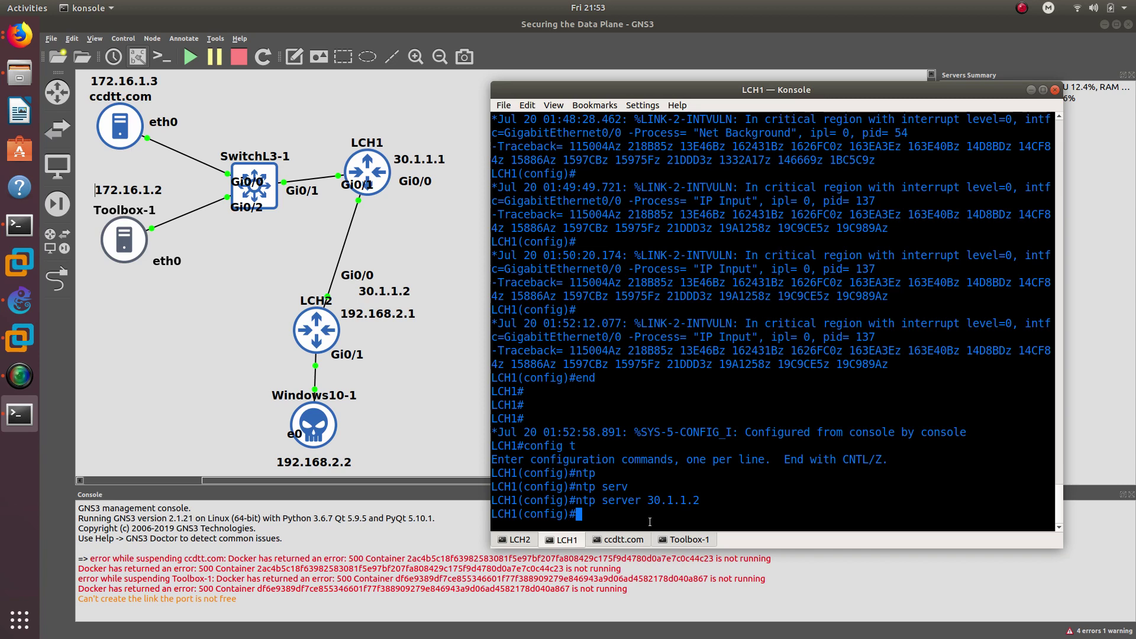
- Enable NTP authentication and define MD5 authentication key 1 with the shared secret, then exit configuration
type("ntp authe")
key("Tab")
type("e")
key("Return")
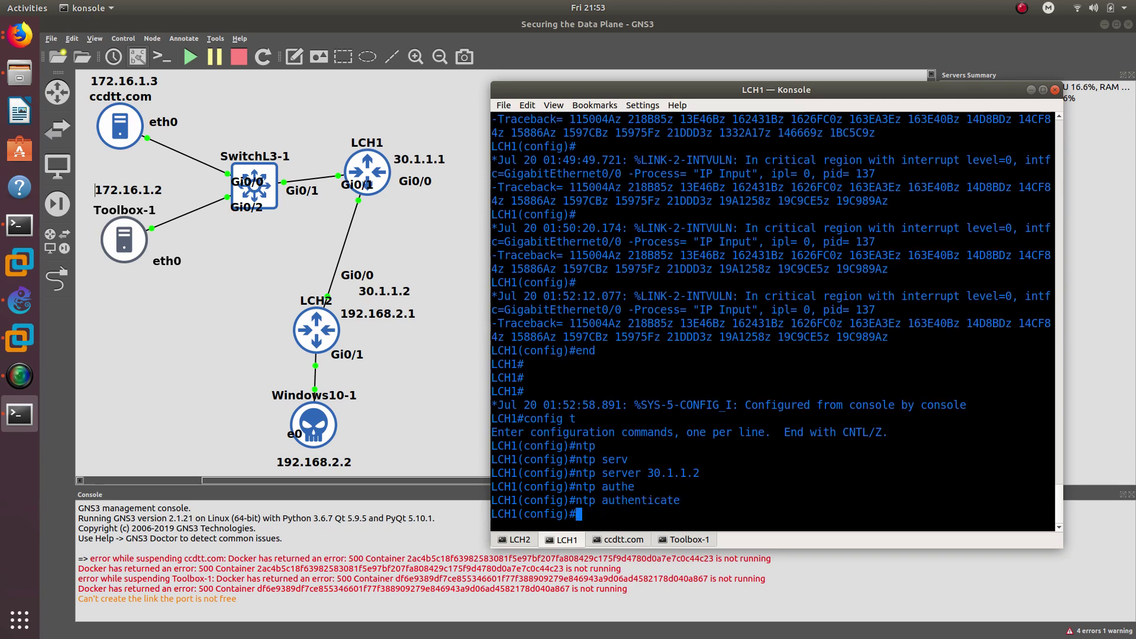
key("Up")
key("BackSpace")
type("icat")
key("Tab")
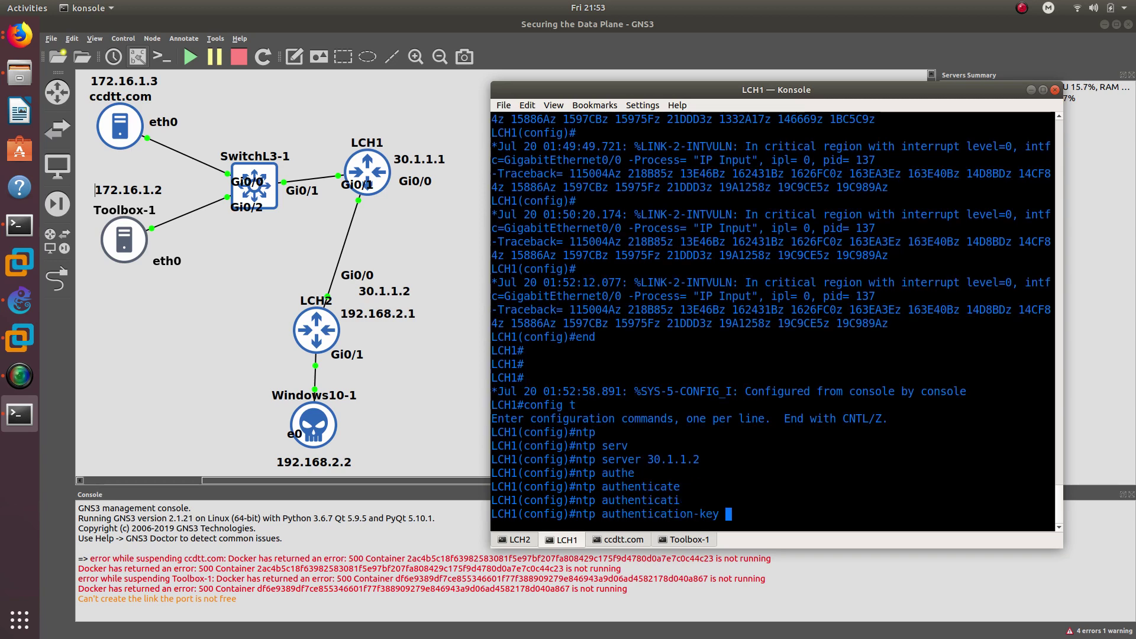
type("1 md")
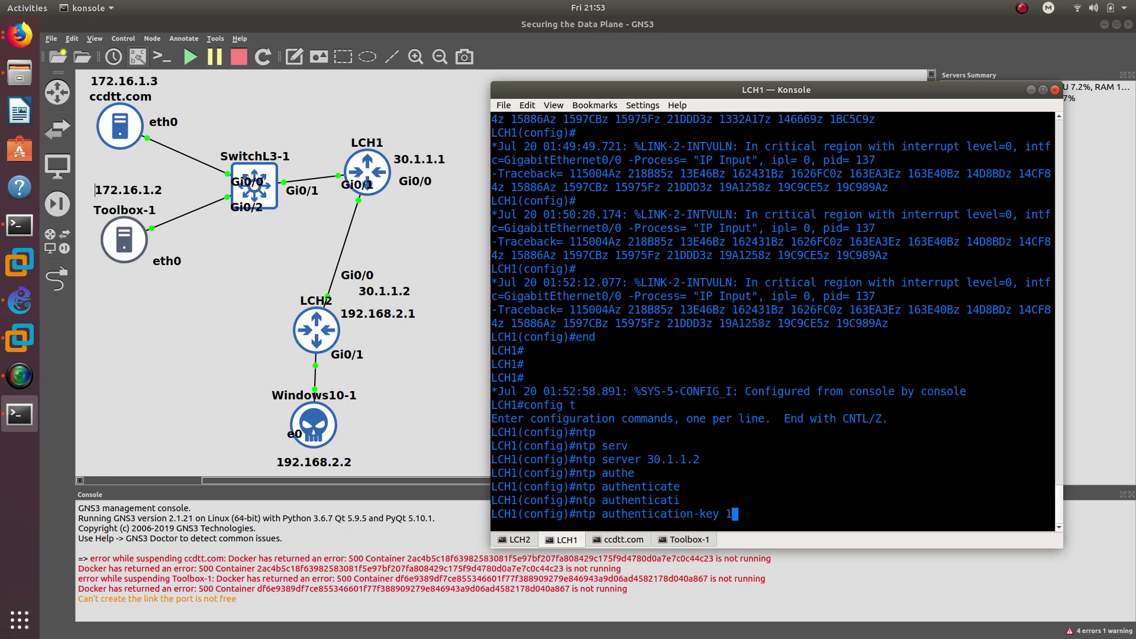
key("Tab")
type("cisco")
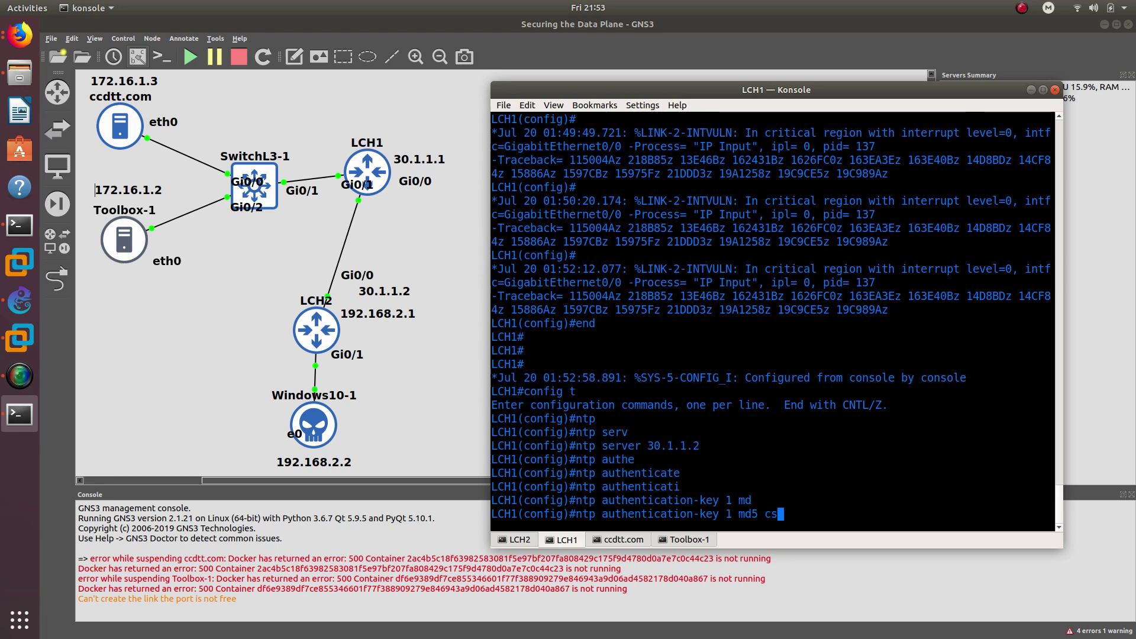
type("123")
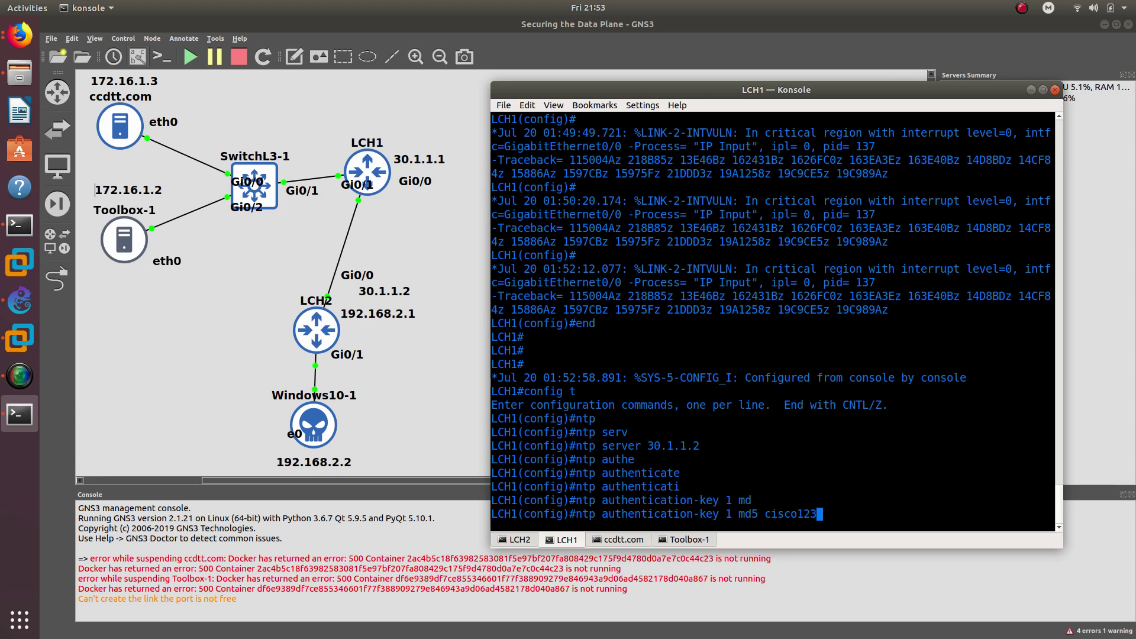
key("Return")
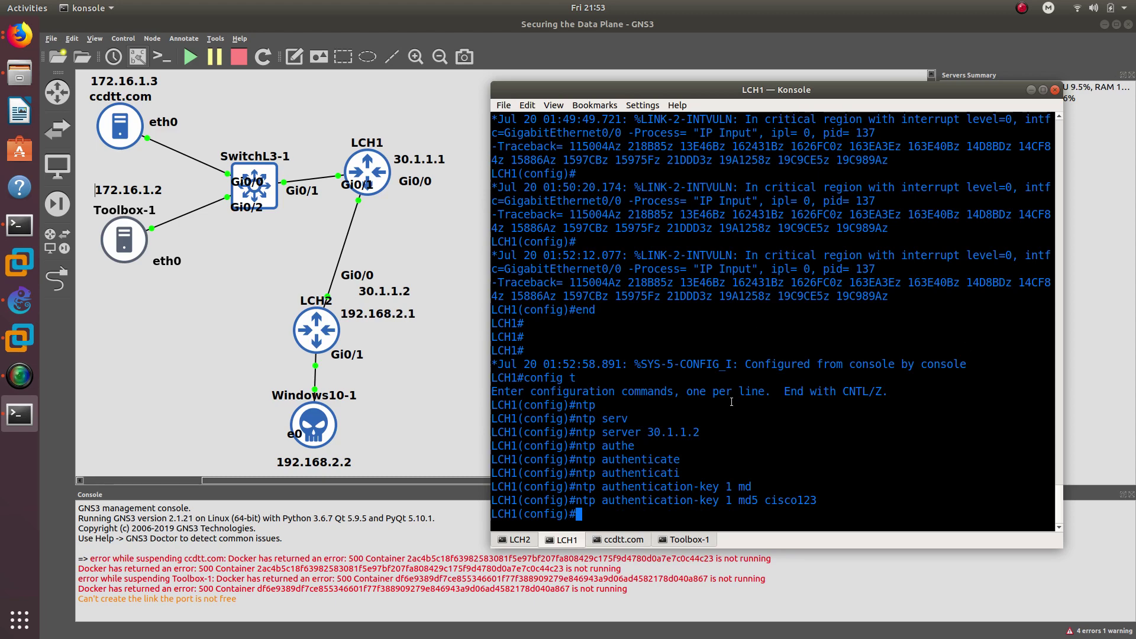
type("end")
key("Return")
- Run 'show ntp associations' and highlight the configured flag on server 30.1.1.2
type("show ")
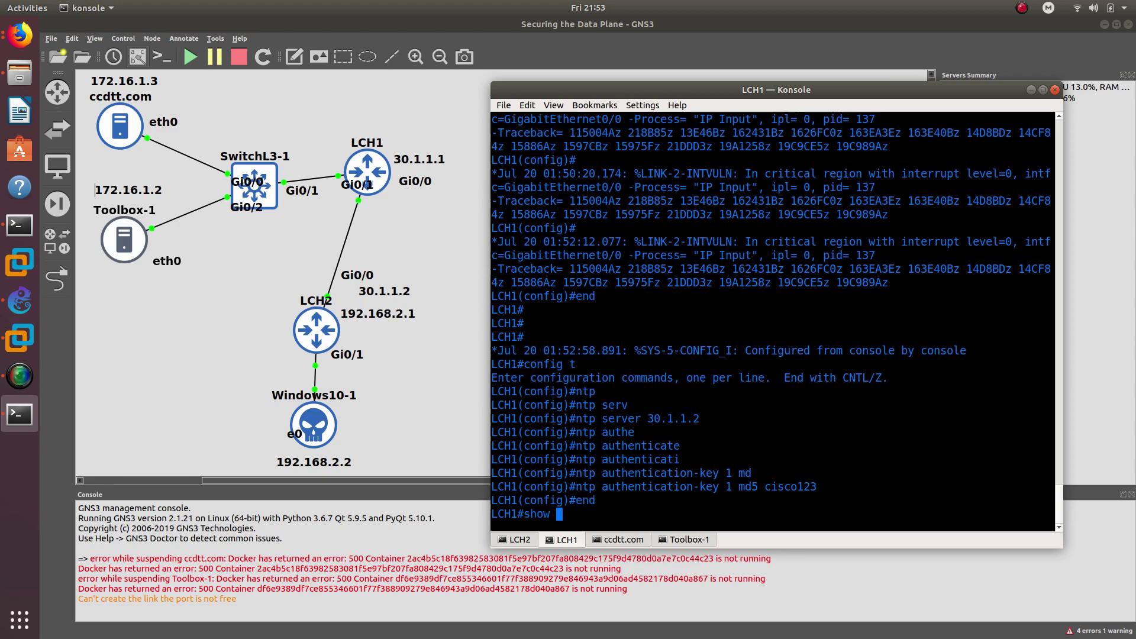
type("ntp ass")
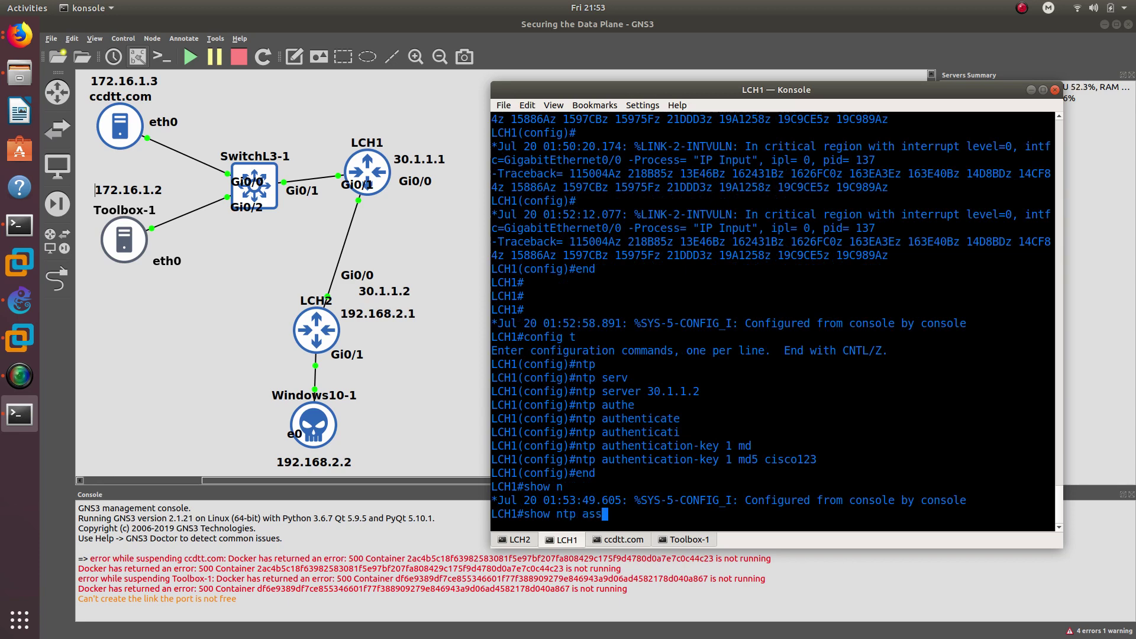
key("Tab")
key("Return")
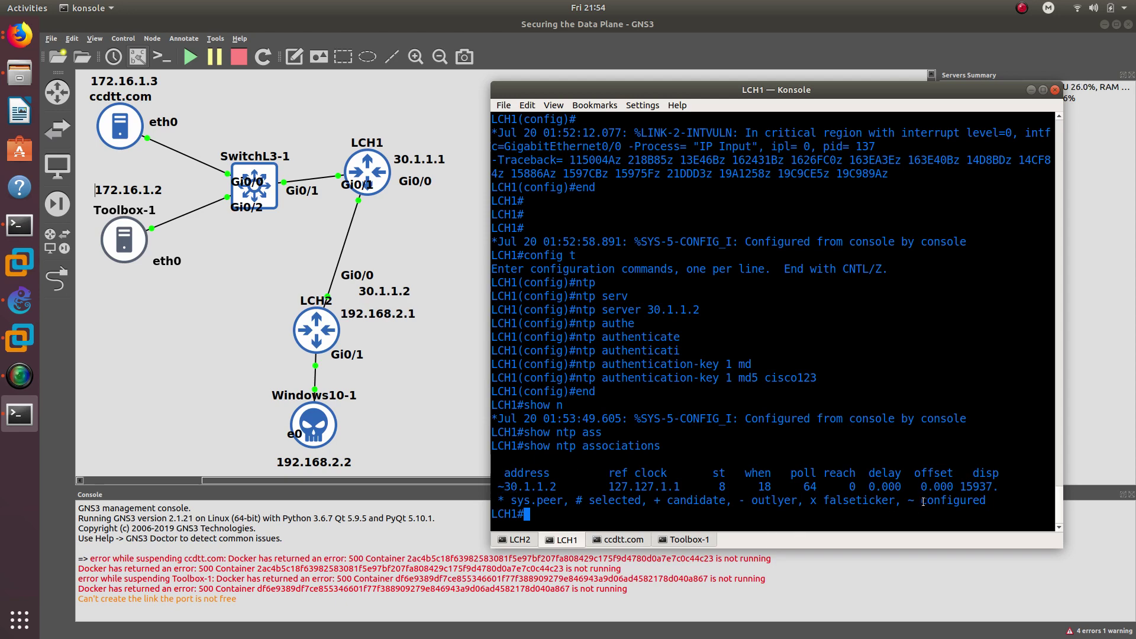
left_click_drag(921, 500, 987, 505)
left_click_drag(504, 486, 494, 486)
left_click_drag(924, 498, 958, 500)
left_click_drag(504, 486, 560, 487)
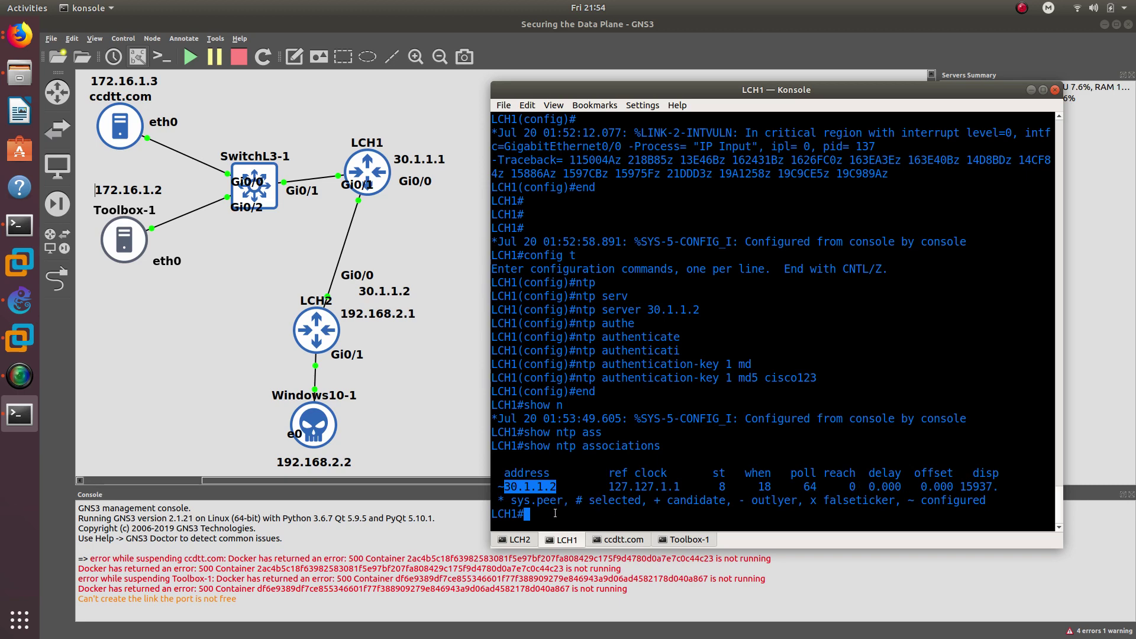
- Run 'show clock' and highlight the day, year 2019 and time 01:54:17
type("show cl")
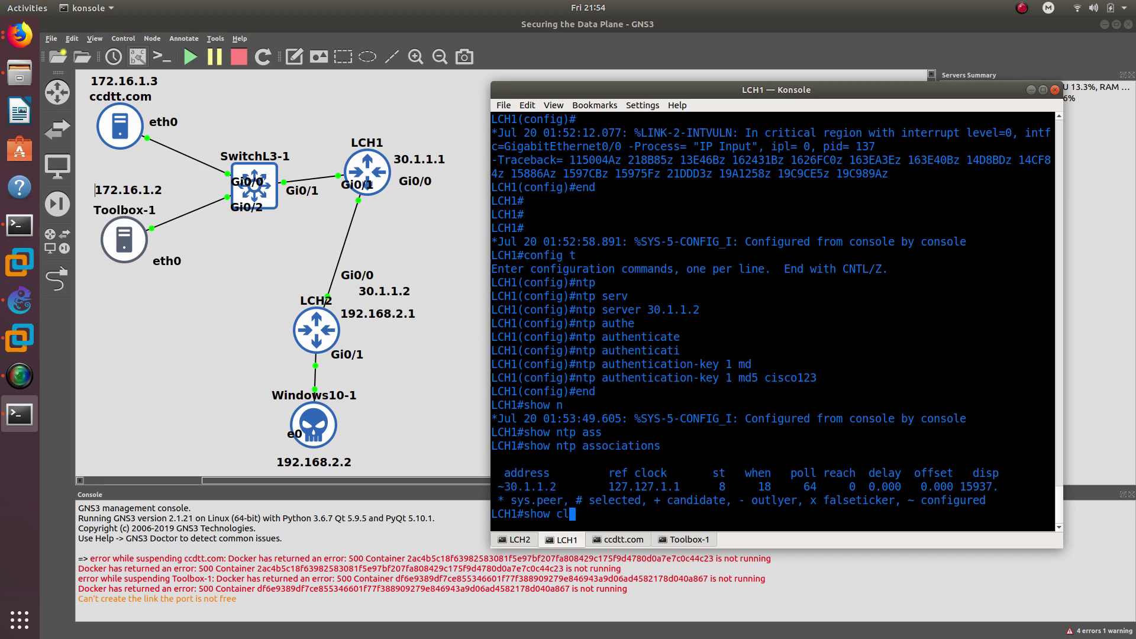
type("o")
key("Tab")
key("Return")
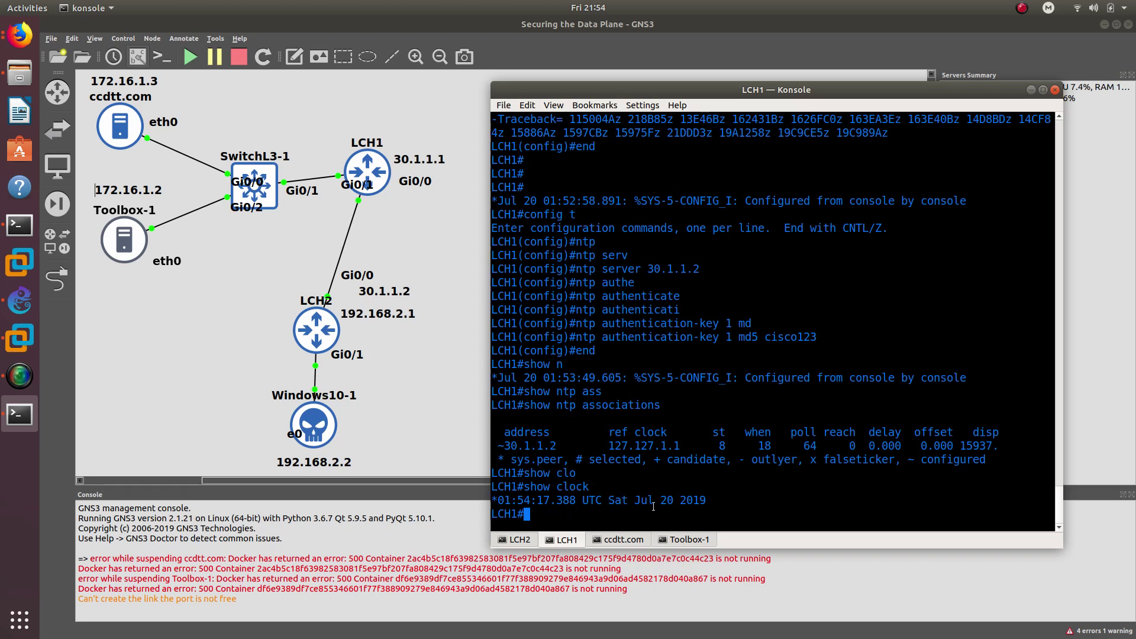
double_click(613, 500)
double_click(694, 501)
left_click_drag(499, 500, 576, 503)
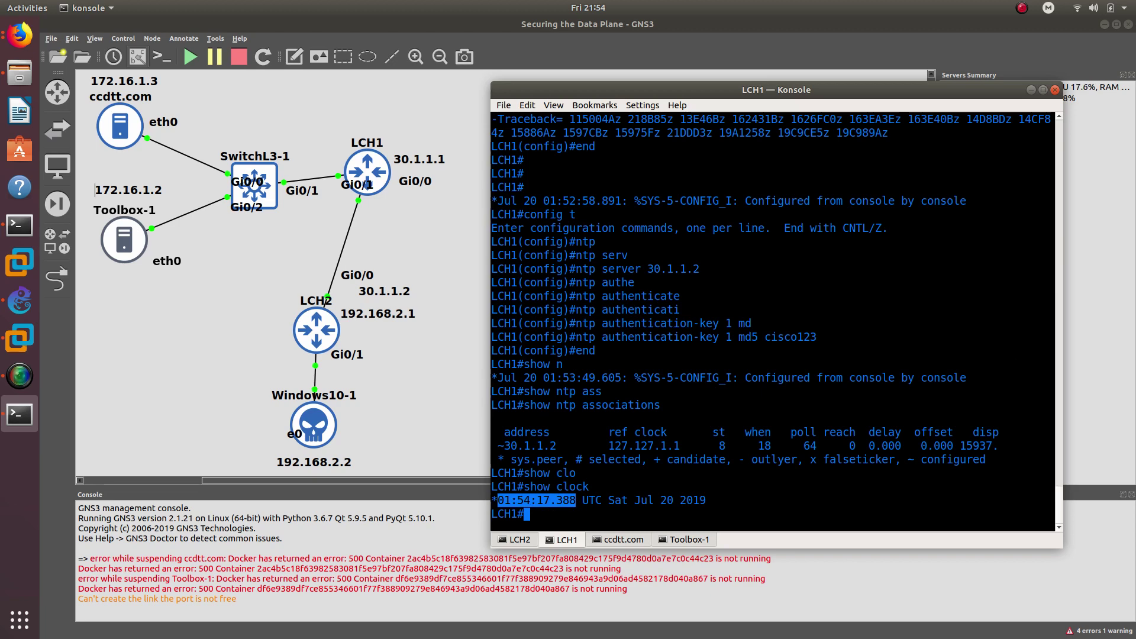
key("super+1")
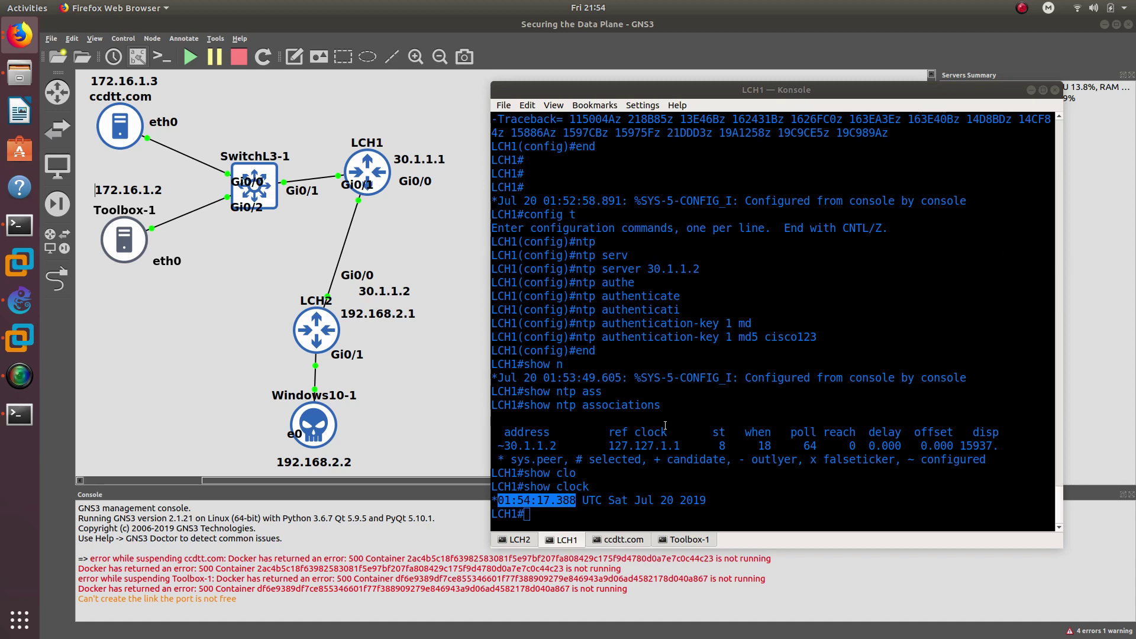
left_click(543, 520)
- Enter configuration mode on LCH1 and add 'snmp-server view ALL iso included'
left_click(544, 519)
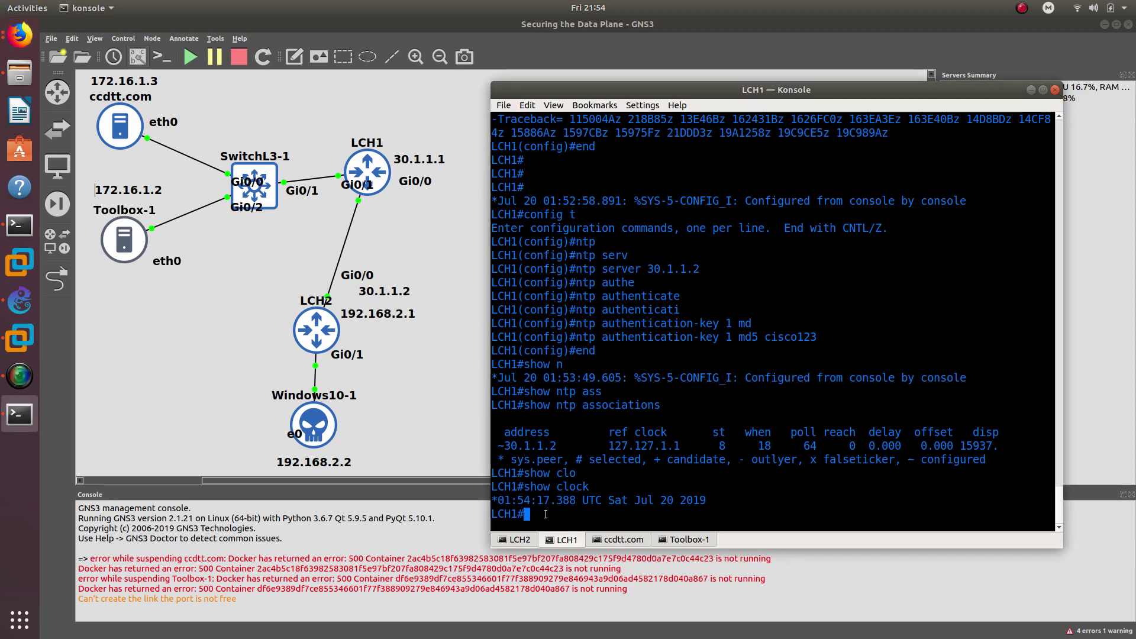
triple_click(535, 513)
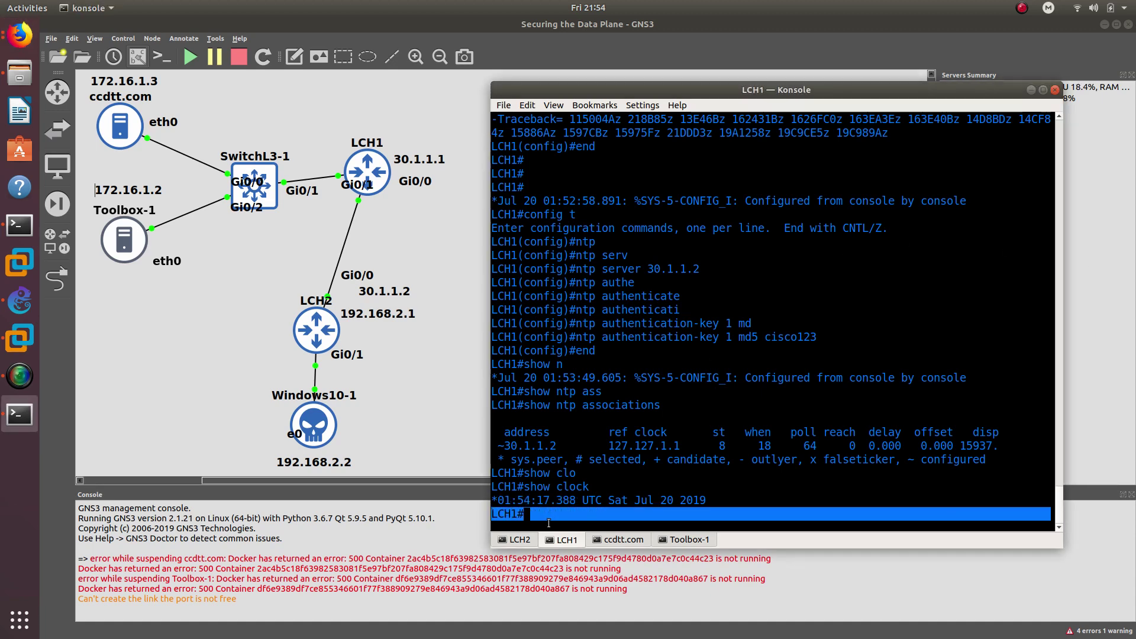
type("confi")
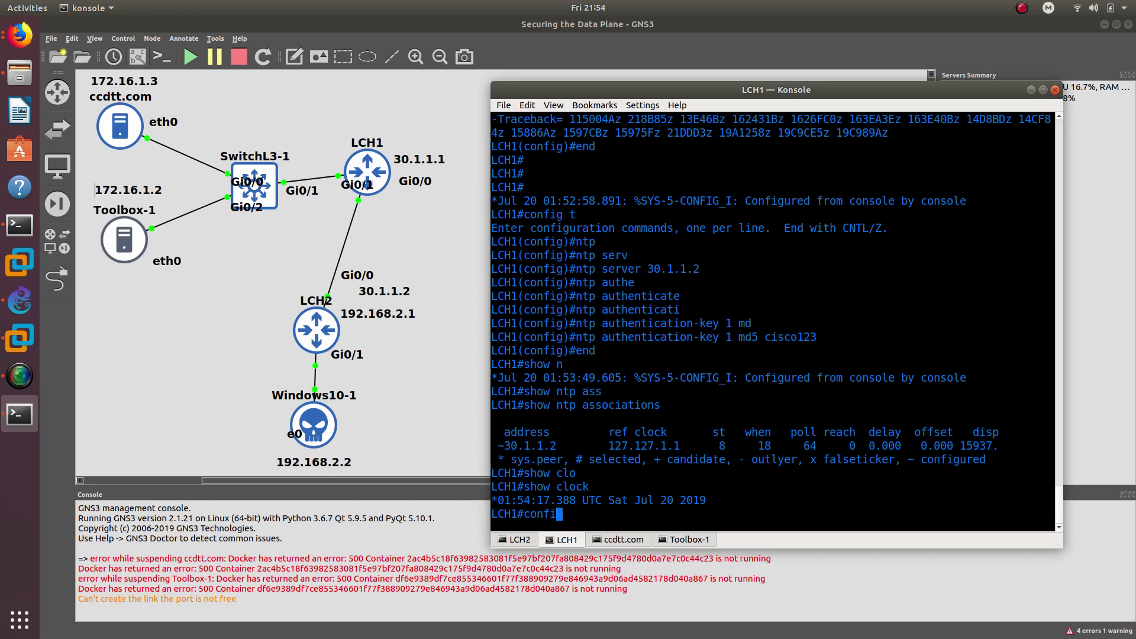
type("g t")
key("Return")
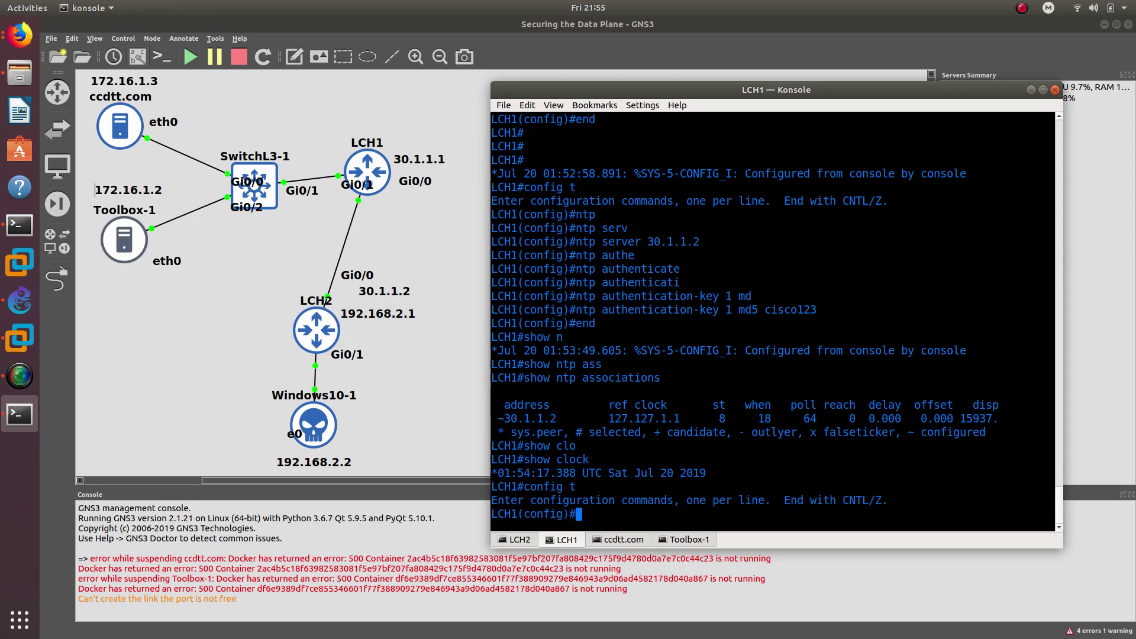
type("sn")
key("Tab")
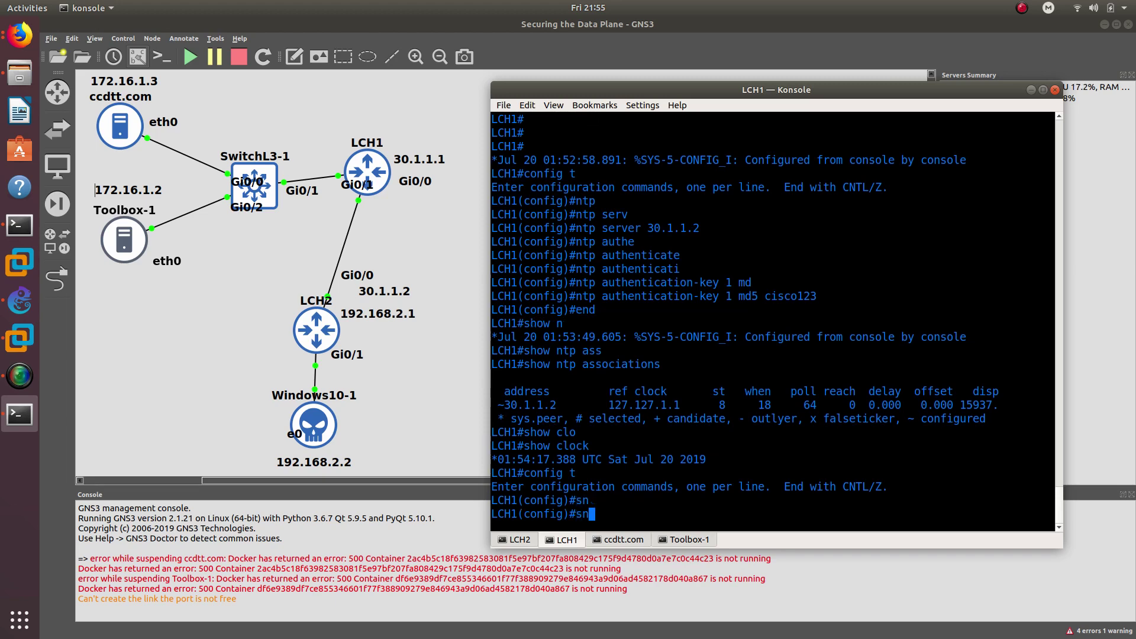
type("m")
key("Tab")
type("p-se")
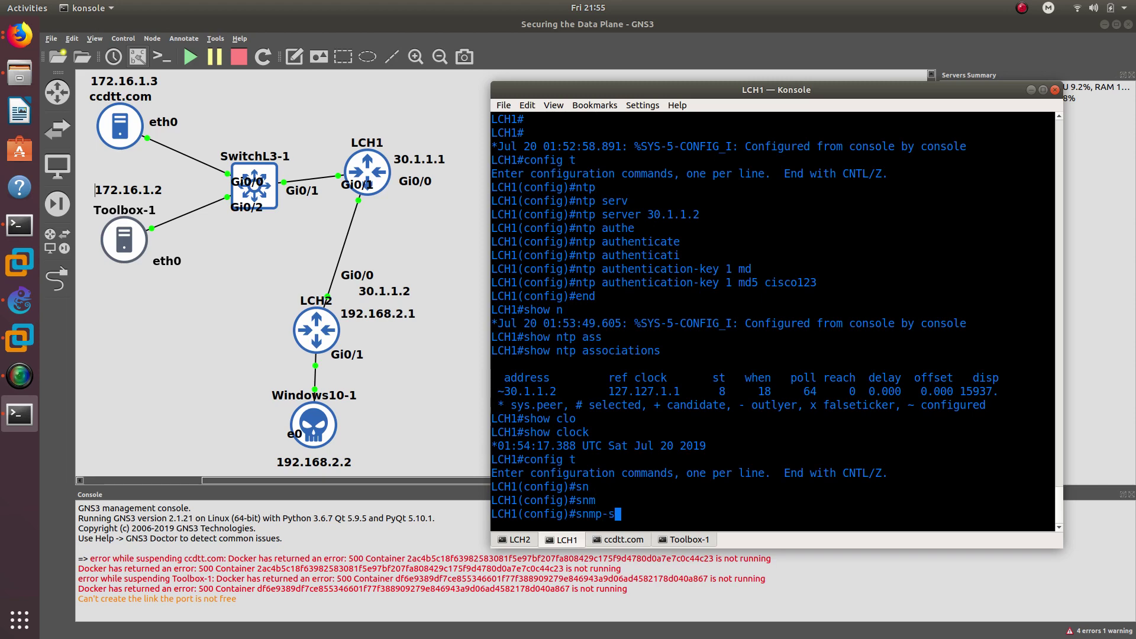
key("Tab")
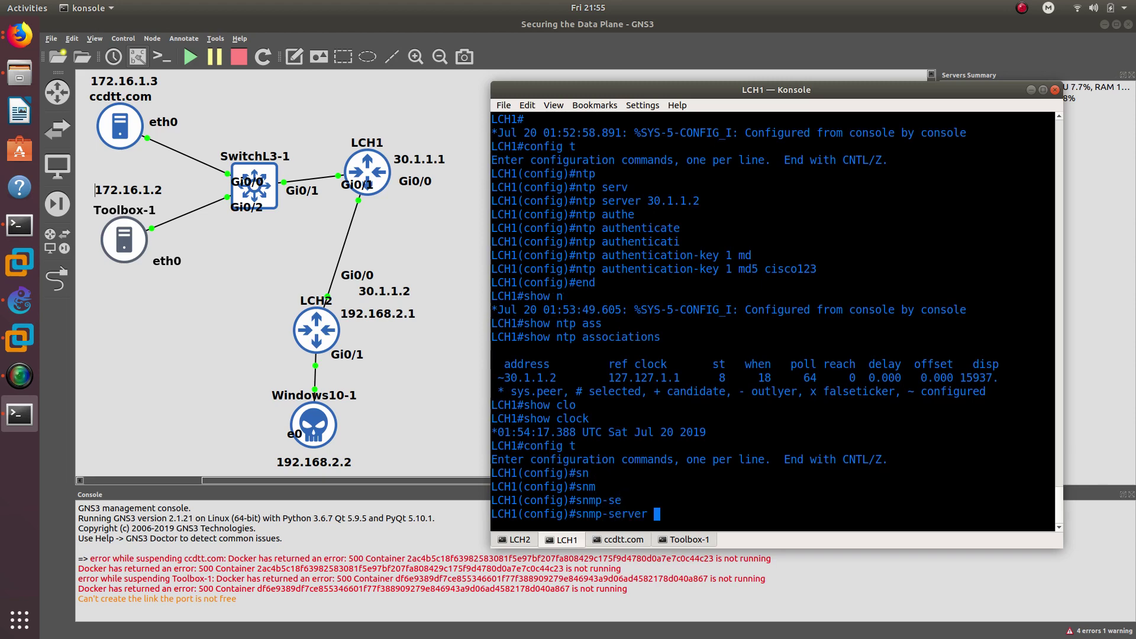
type("view ALL")
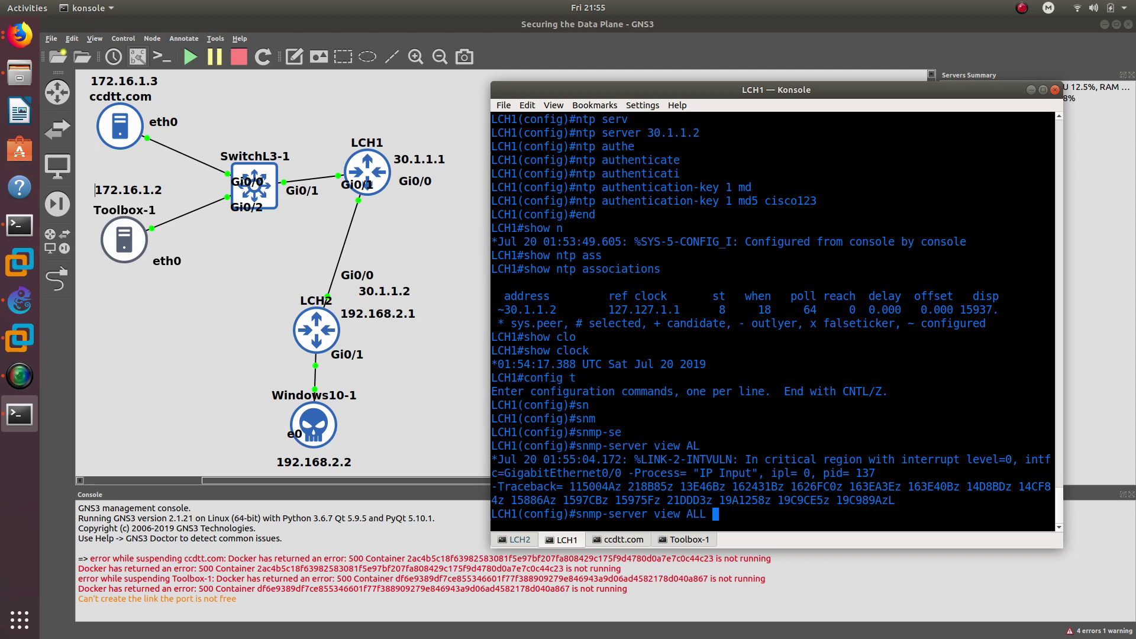
type("iso in")
key("Tab")
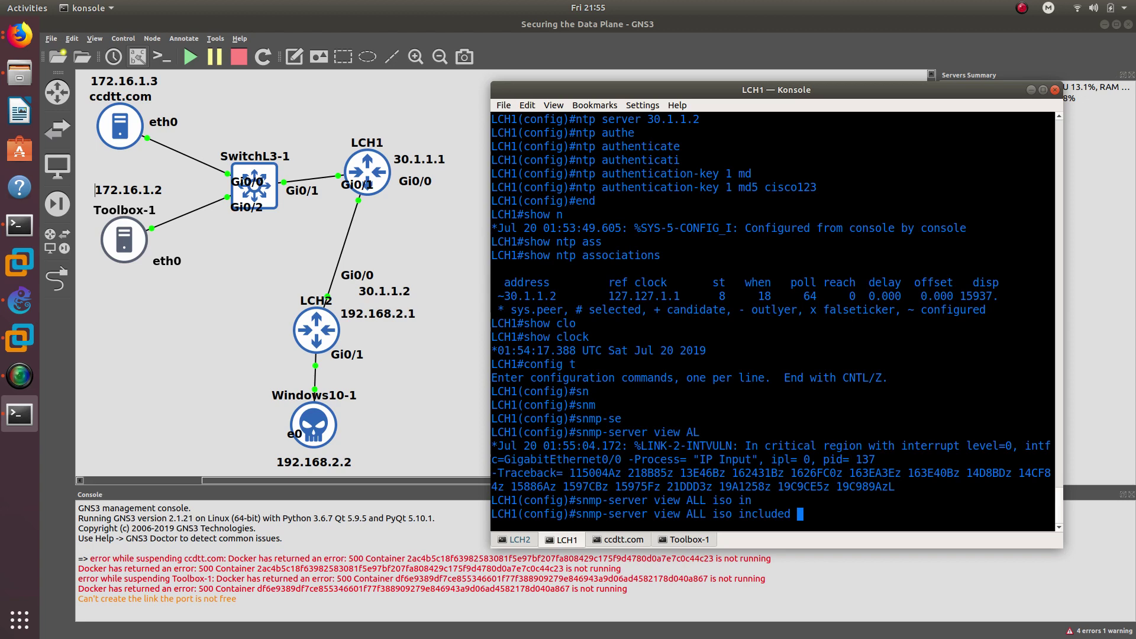
key("Return")
- Begin the 'snmp-server group' command at the LCH1 prompt
type("sn")
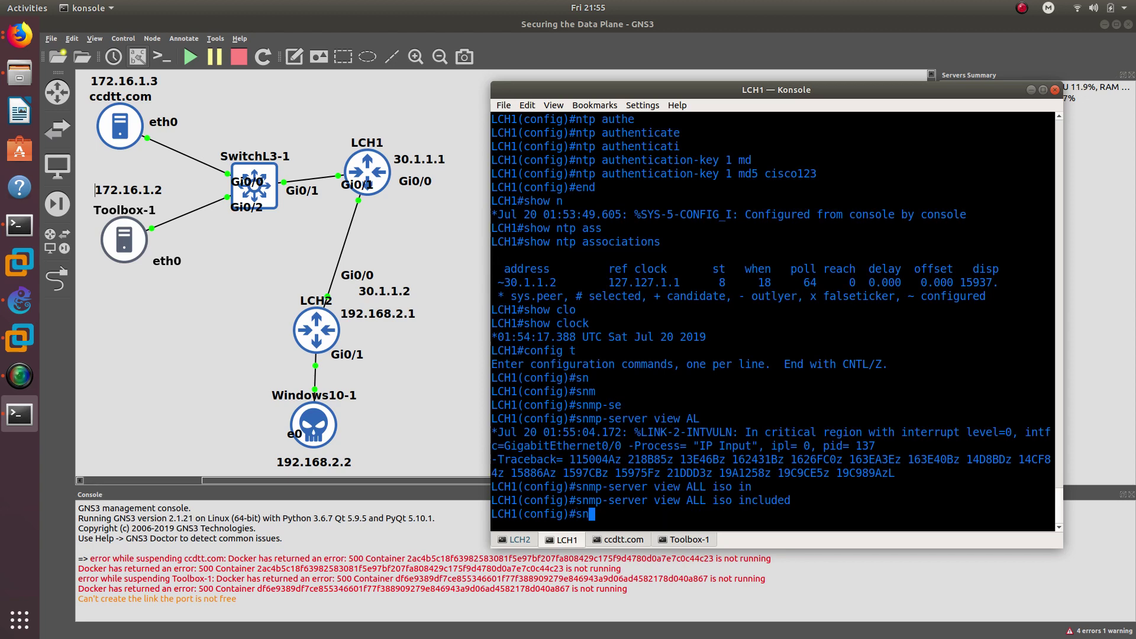
key("Tab")
type("m")
key("Tab")
type("p")
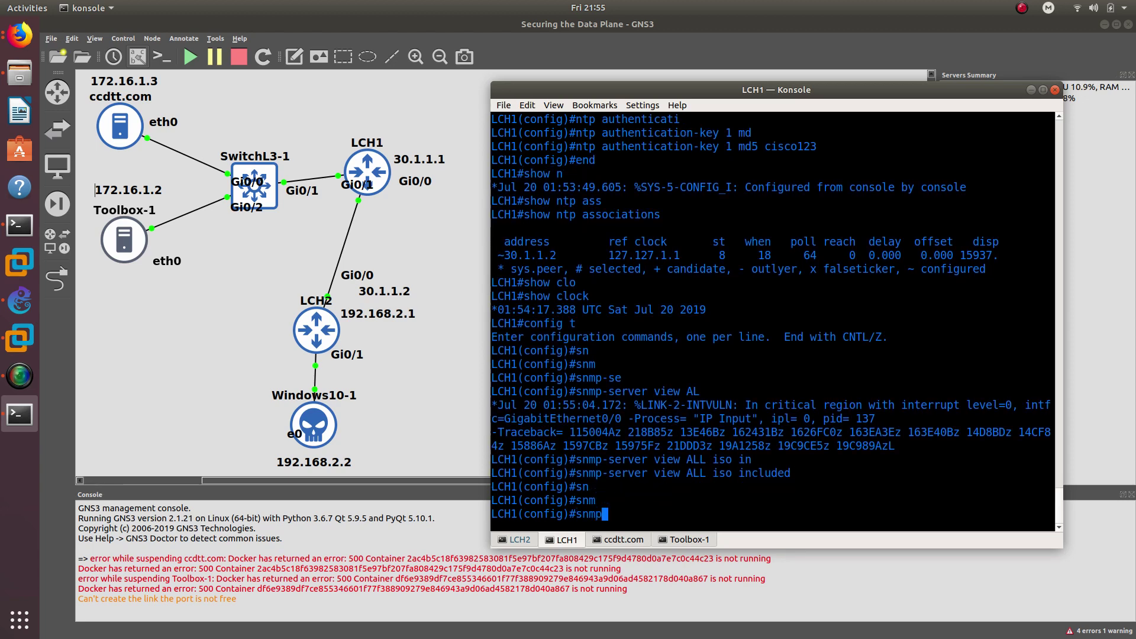
type("-se")
key("Tab")
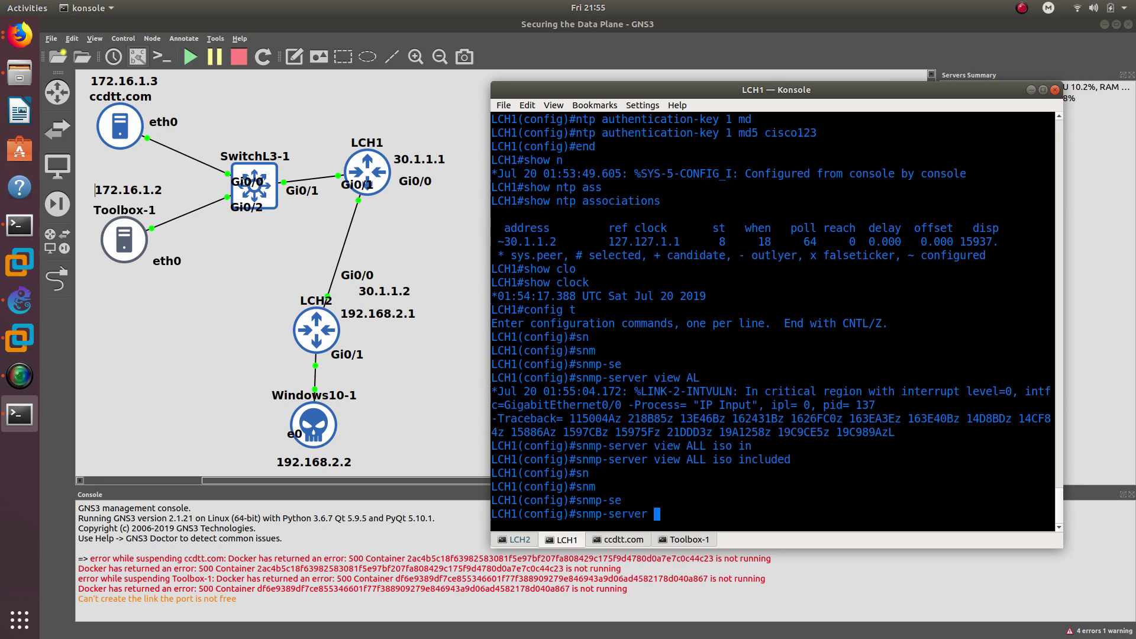
type("grou")
key("Tab")
- Create group MONITOR v3 priv and add a user to it with SHA auth and AES 256 privacy
type("MONITOR")
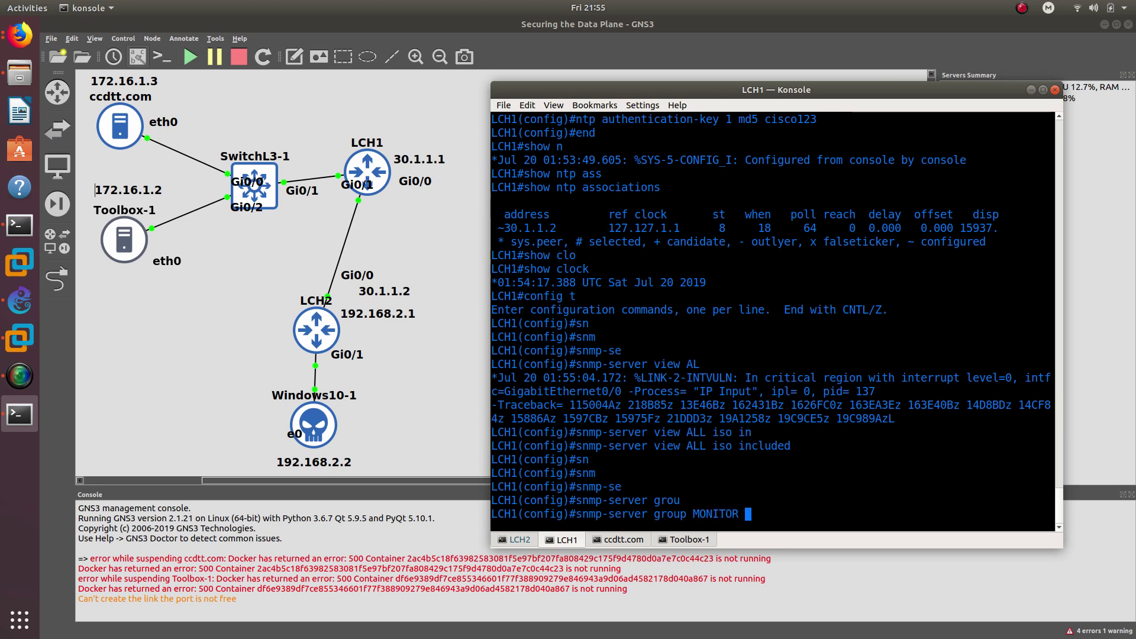
type(" v3 priv")
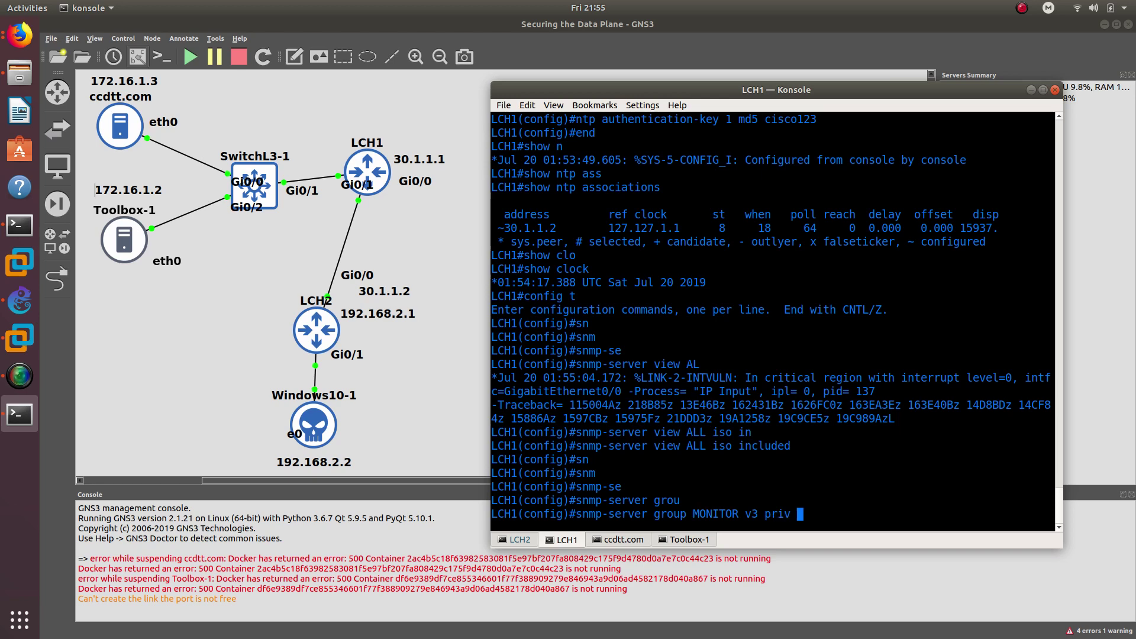
key("Return")
type("sn")
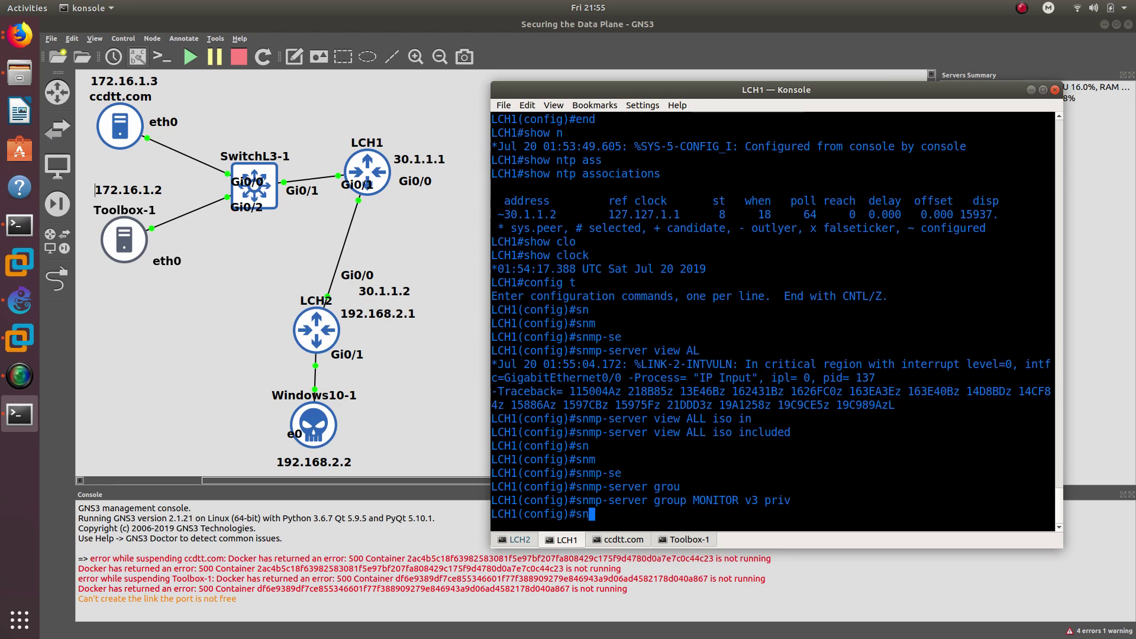
type("mp-server ")
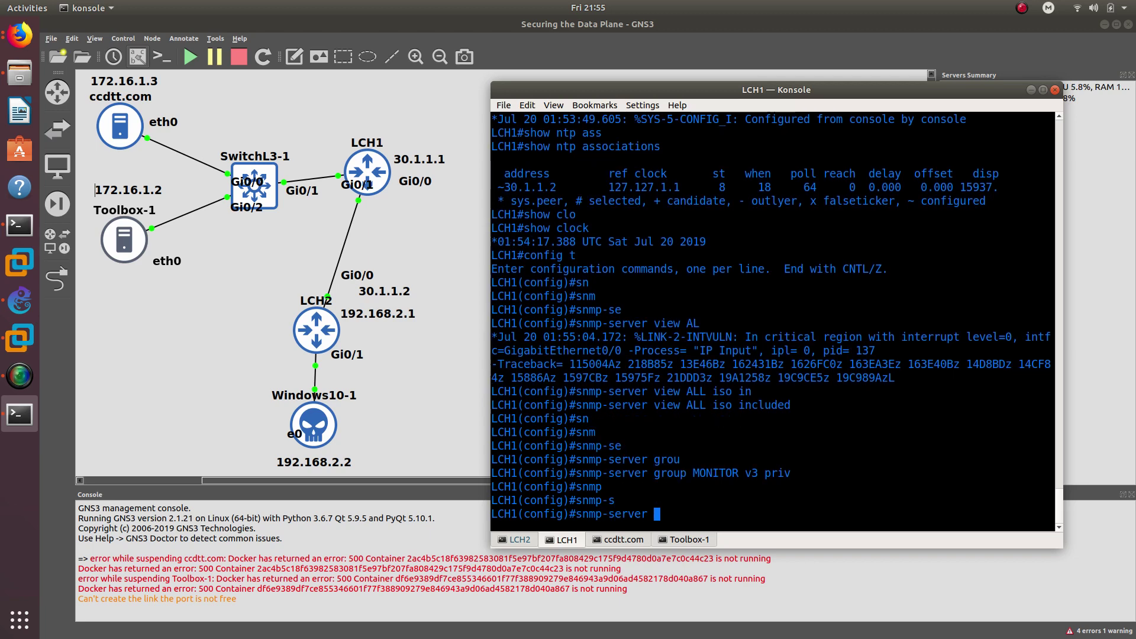
type("user oscar")
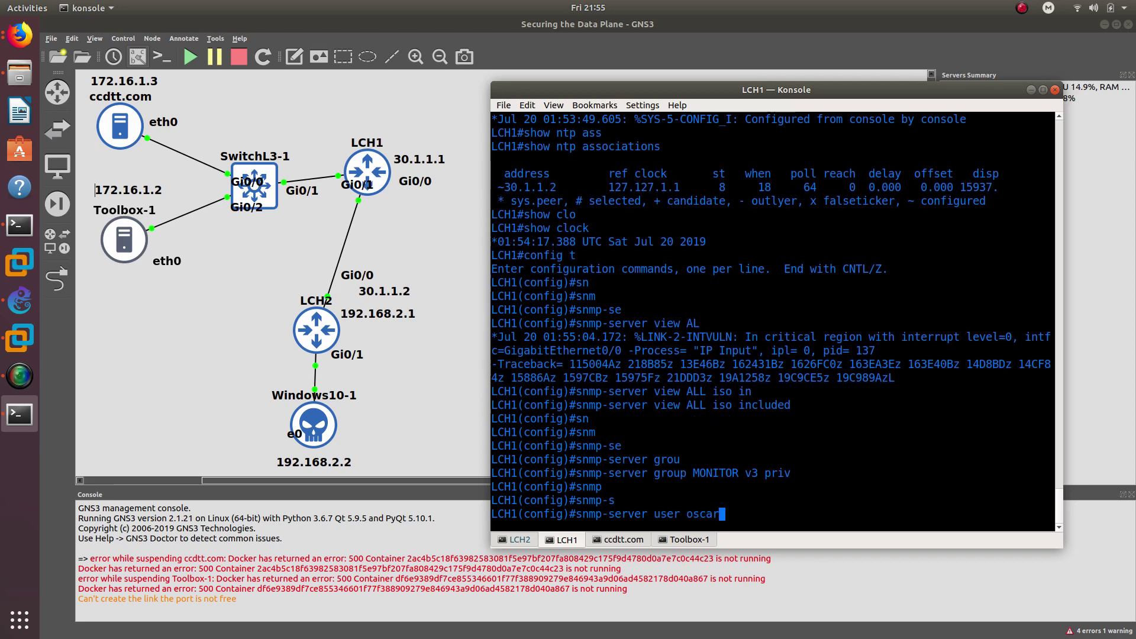
type(" MONITOR")
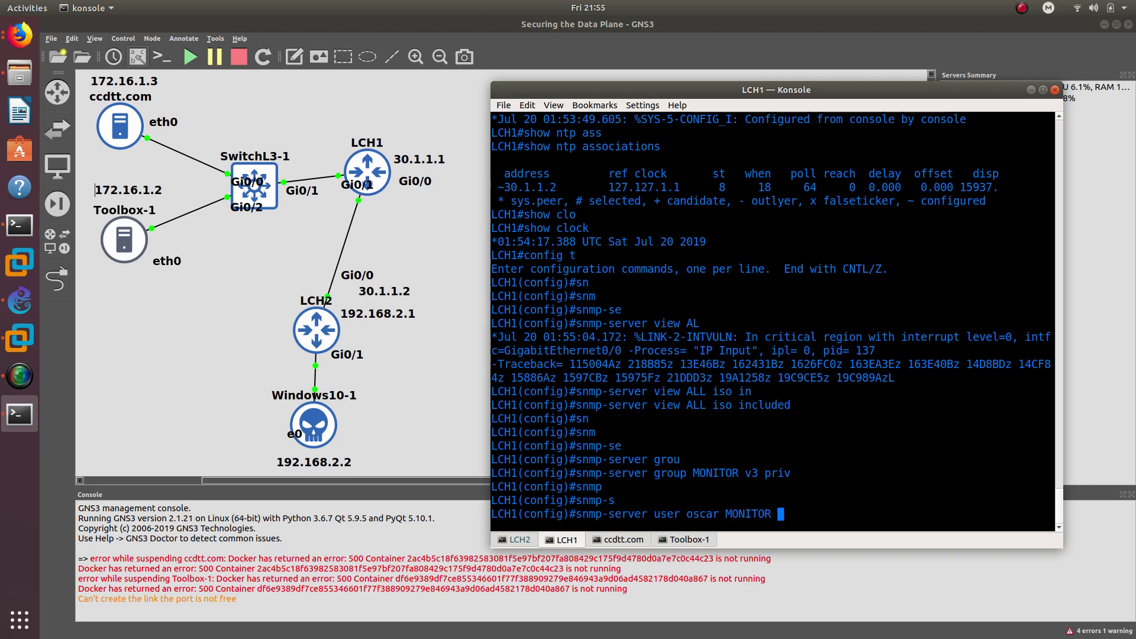
type(" v3 au")
key("Tab")
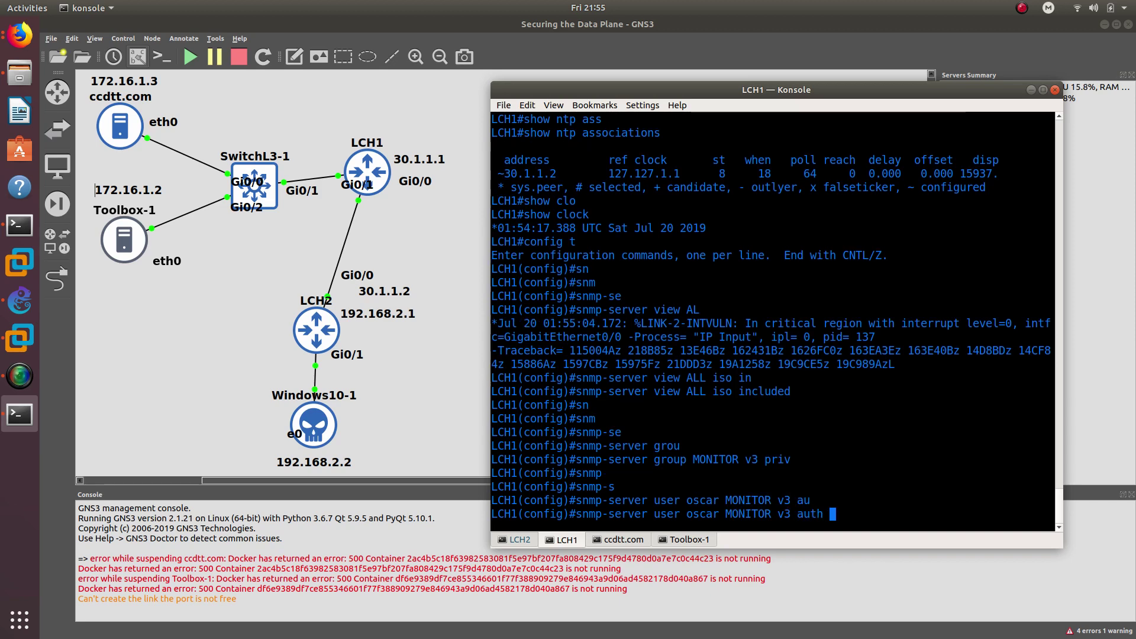
type("sh")
key("Tab")
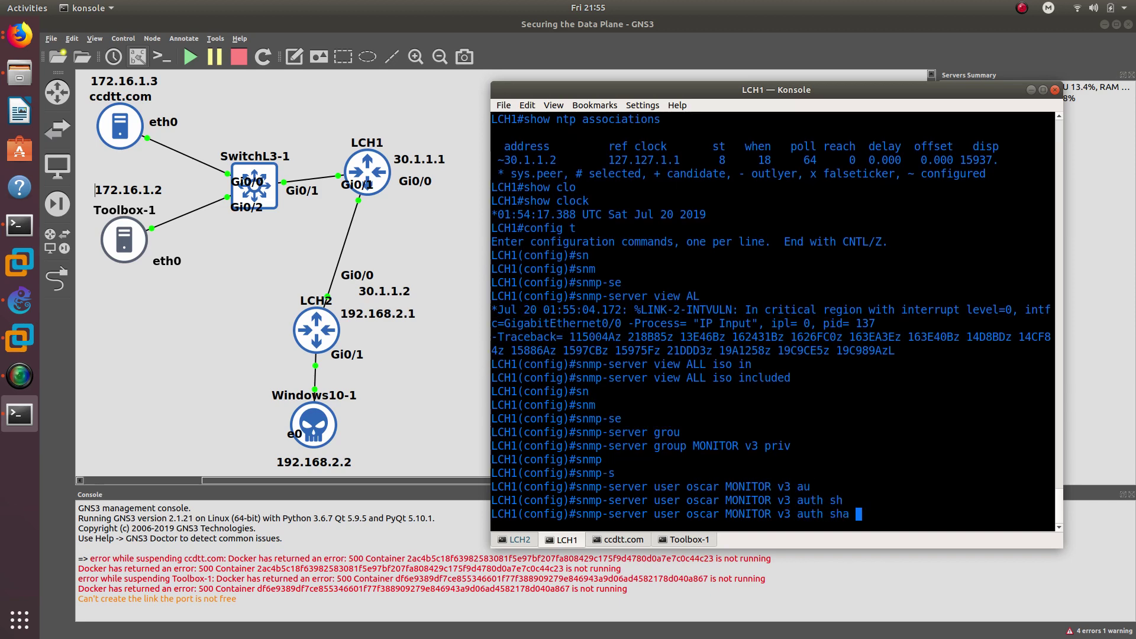
type("cisco")
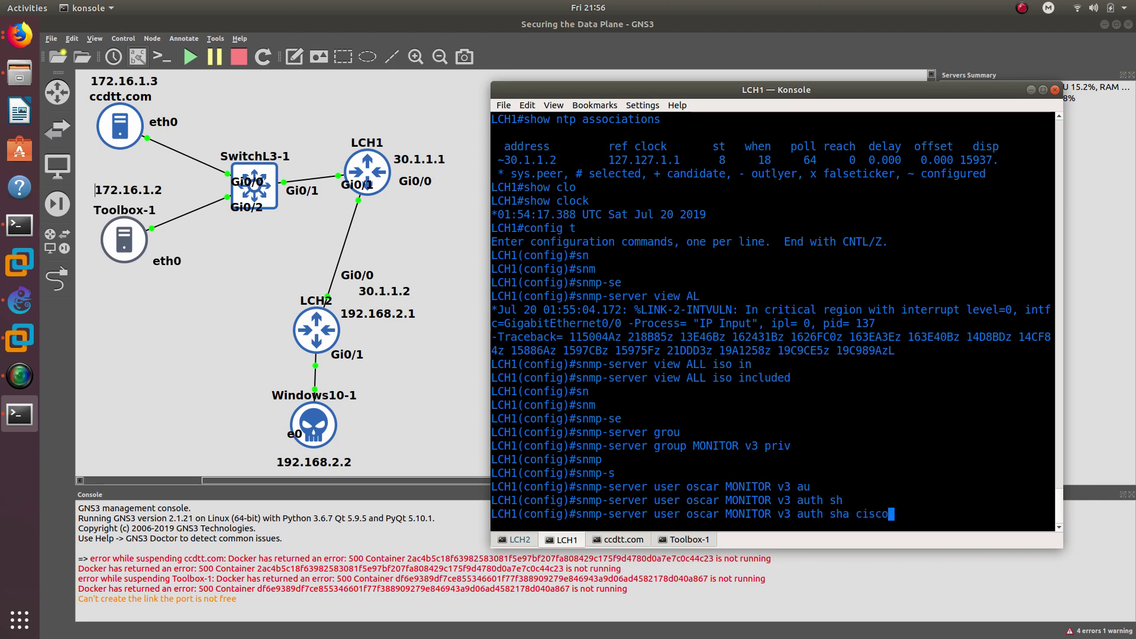
type("123 priv")
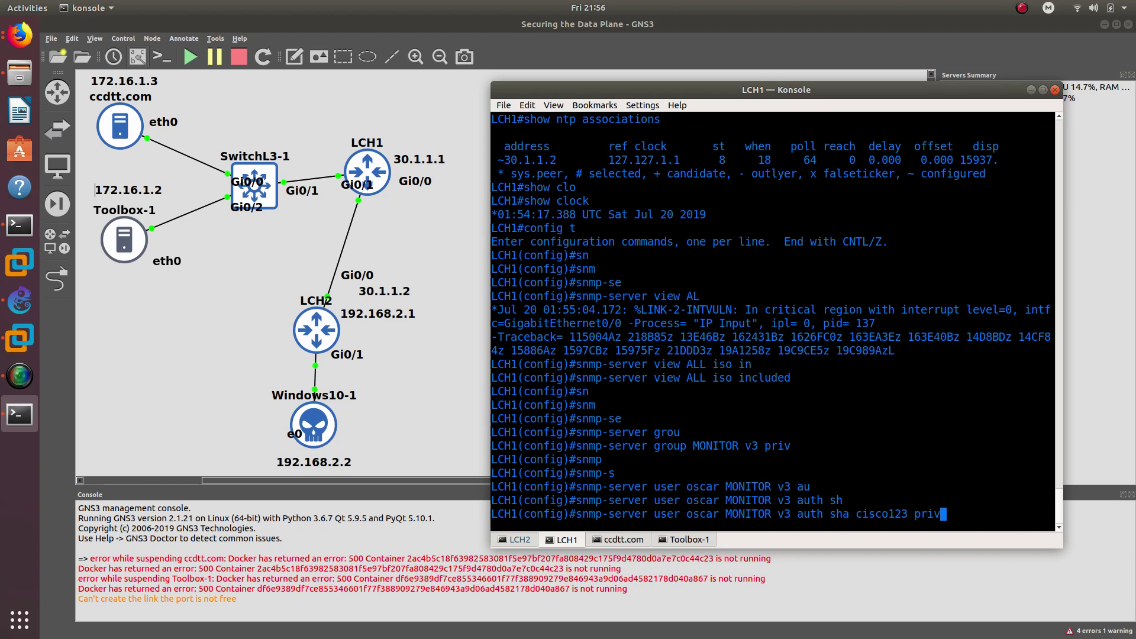
type(" aes")
key("Tab")
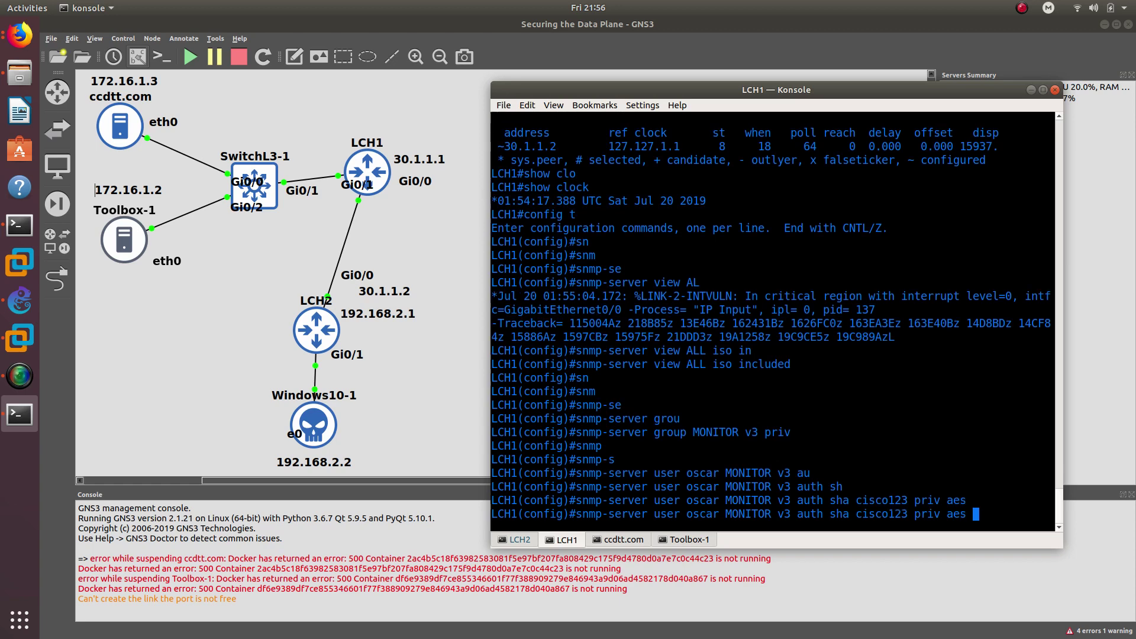
type("256")
type(" cisco12")
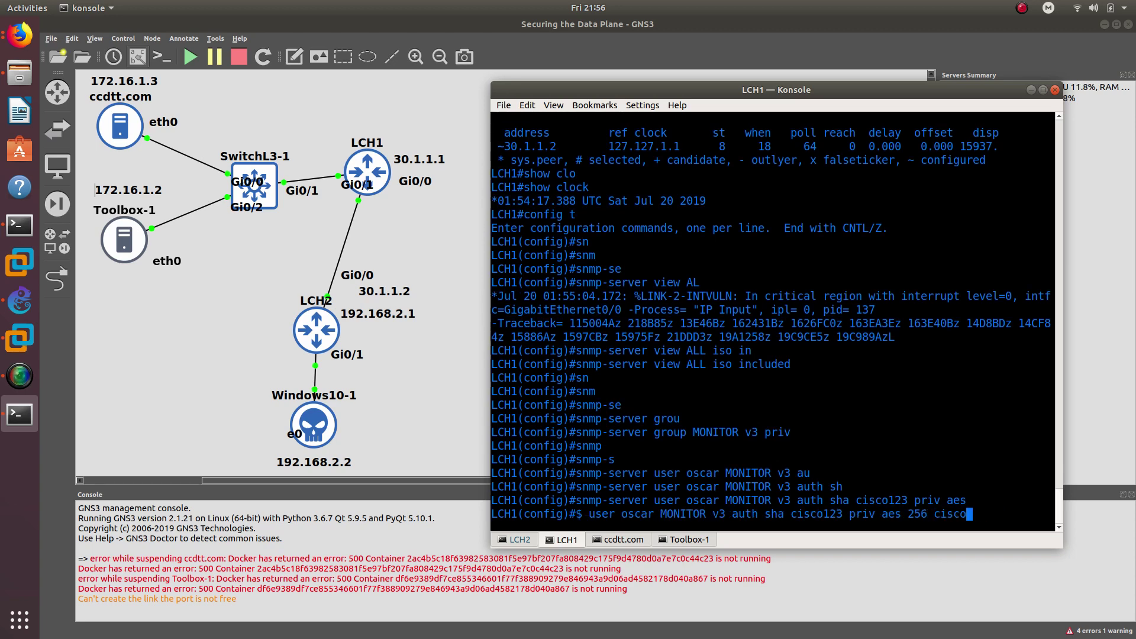
type("3")
key("Return")
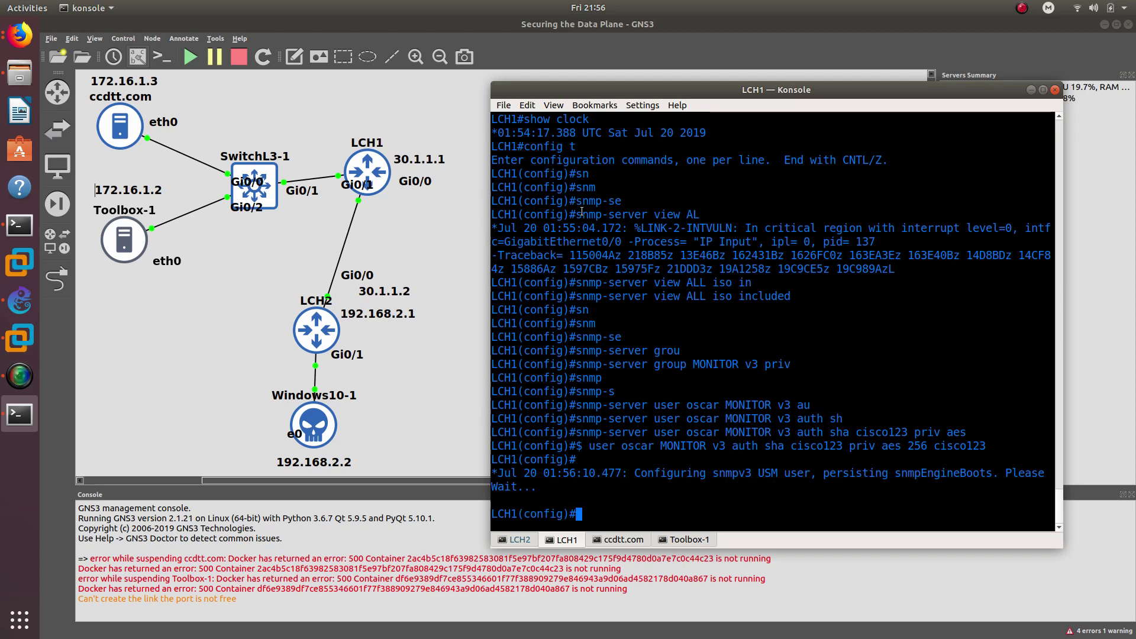
mouse_move(575, 214)
left_mouse_down()
mouse_move(701, 215)
mouse_move(576, 215)
left_mouse_up()
left_click(706, 216)
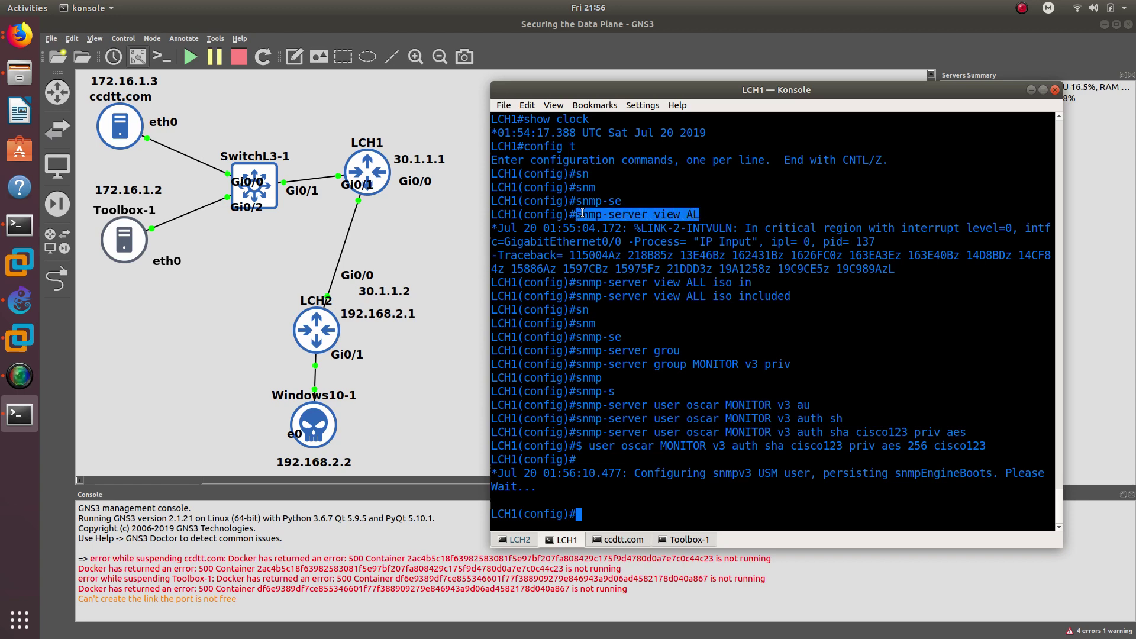
- Copy LCH1's snmp-server view command and enter configuration mode on LCH2
right_click(583, 213)
left_click(599, 219)
left_click(520, 539)
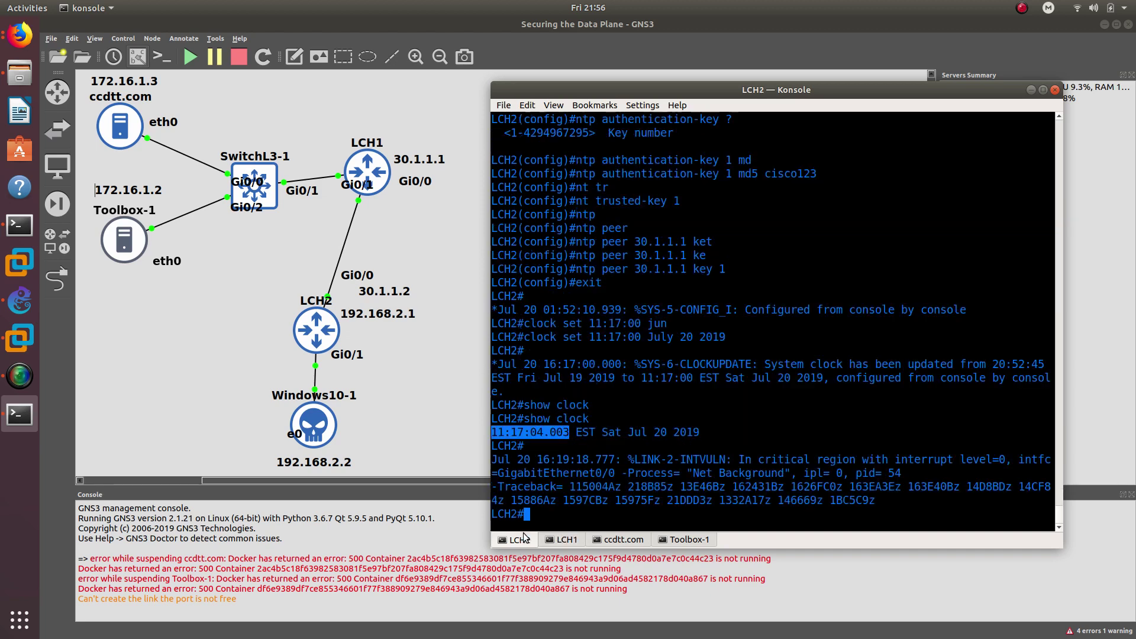
left_click(567, 515)
type("coo")
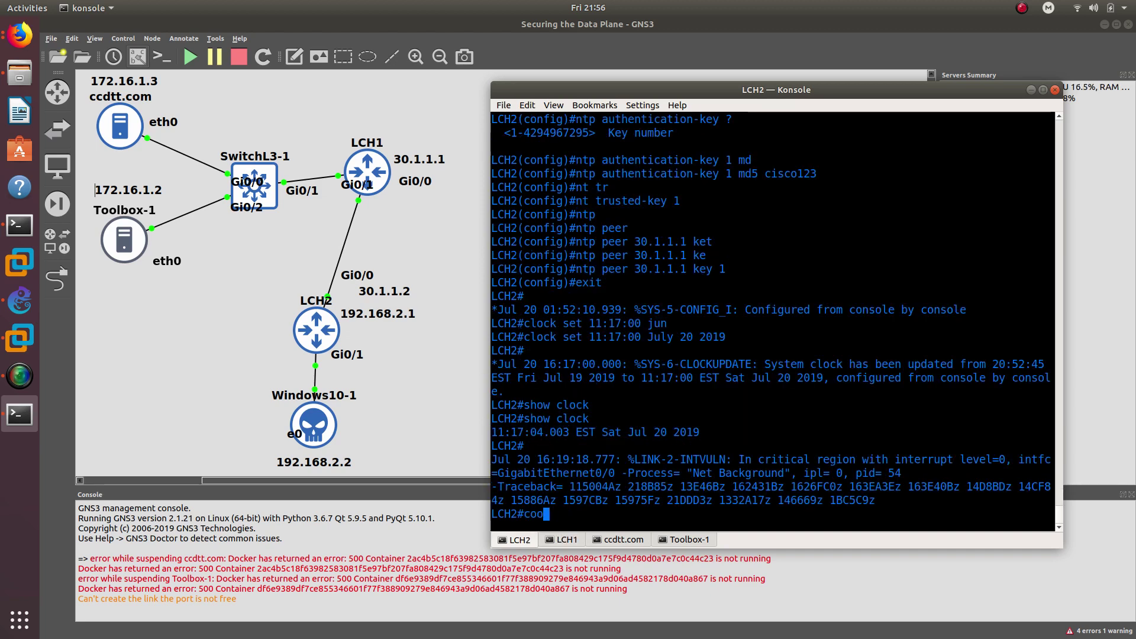
key("BackSpace")
type("nfi")
key("Tab")
type("t")
key("Return")
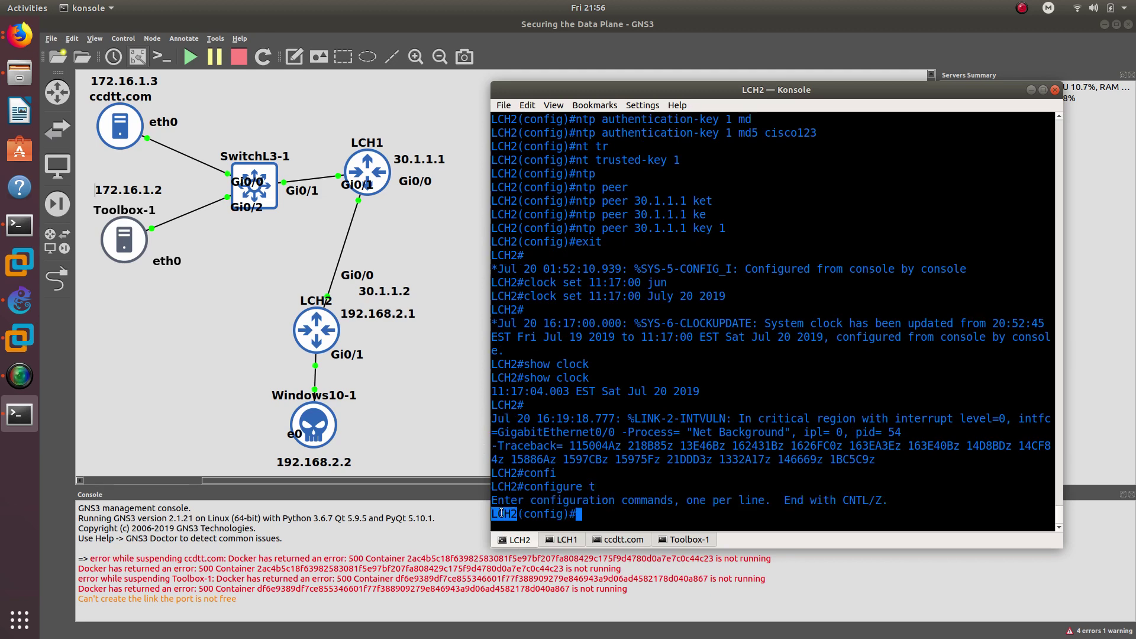
- Paste and correct the view command on LCH2 to 'snmp-server view ALL iso included'
right_click(606, 370)
left_click(640, 393)
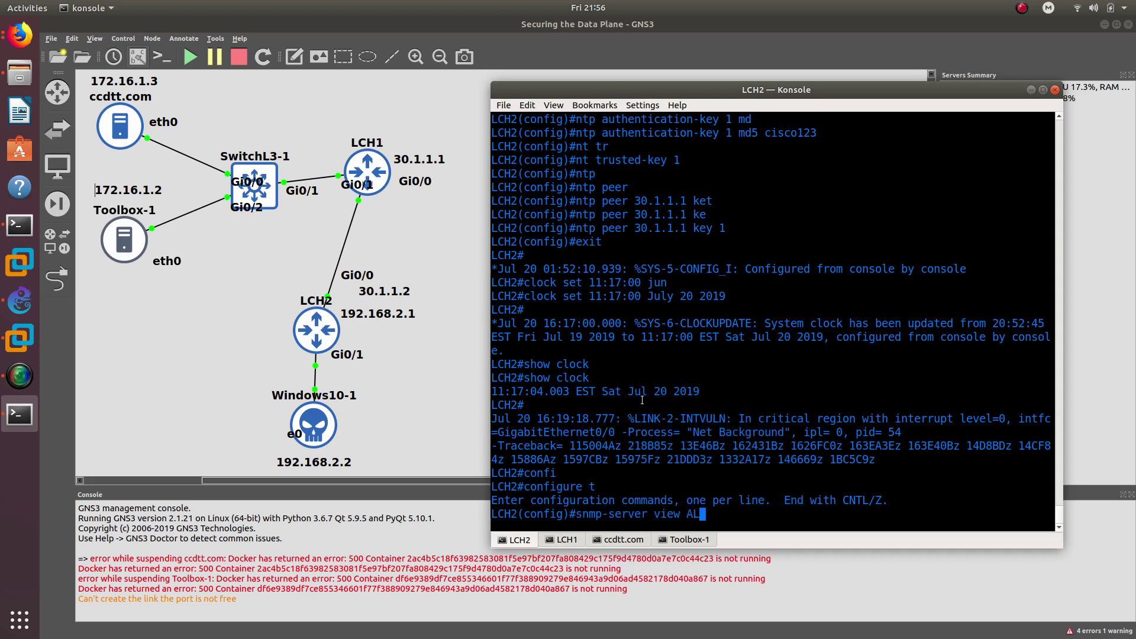
key("Return")
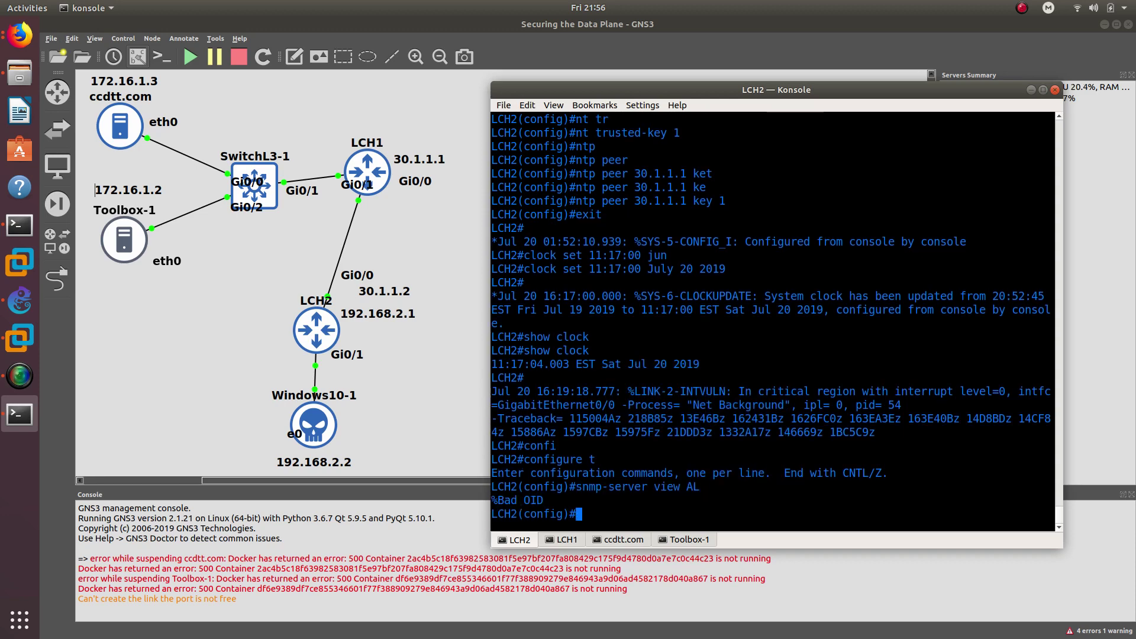
key("Up")
type("L")
key("Return")
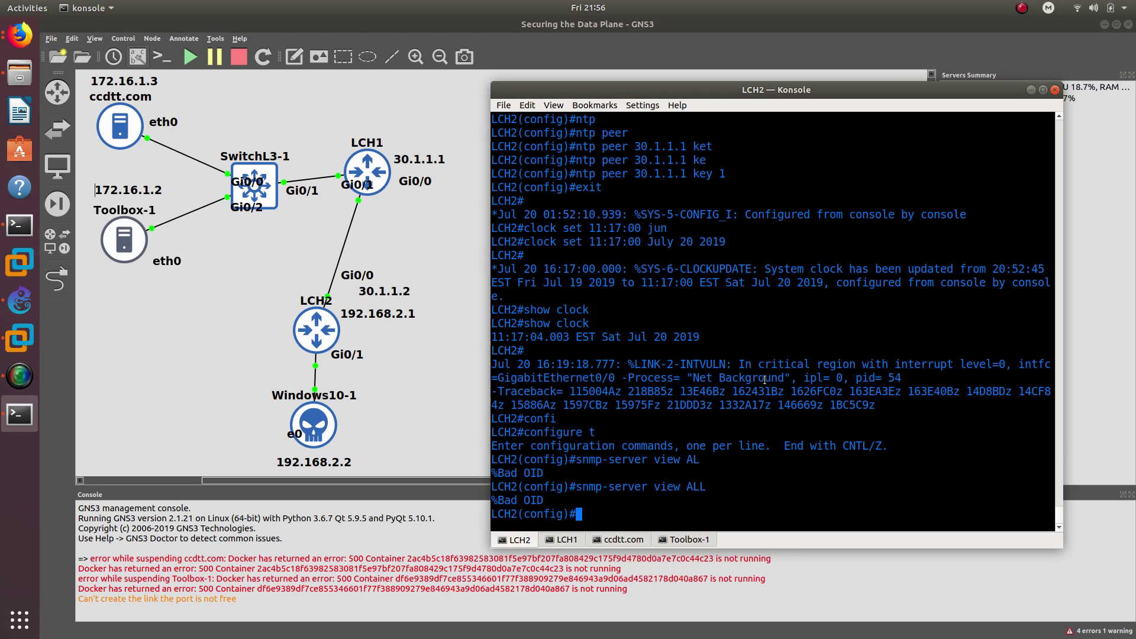
left_click(569, 539)
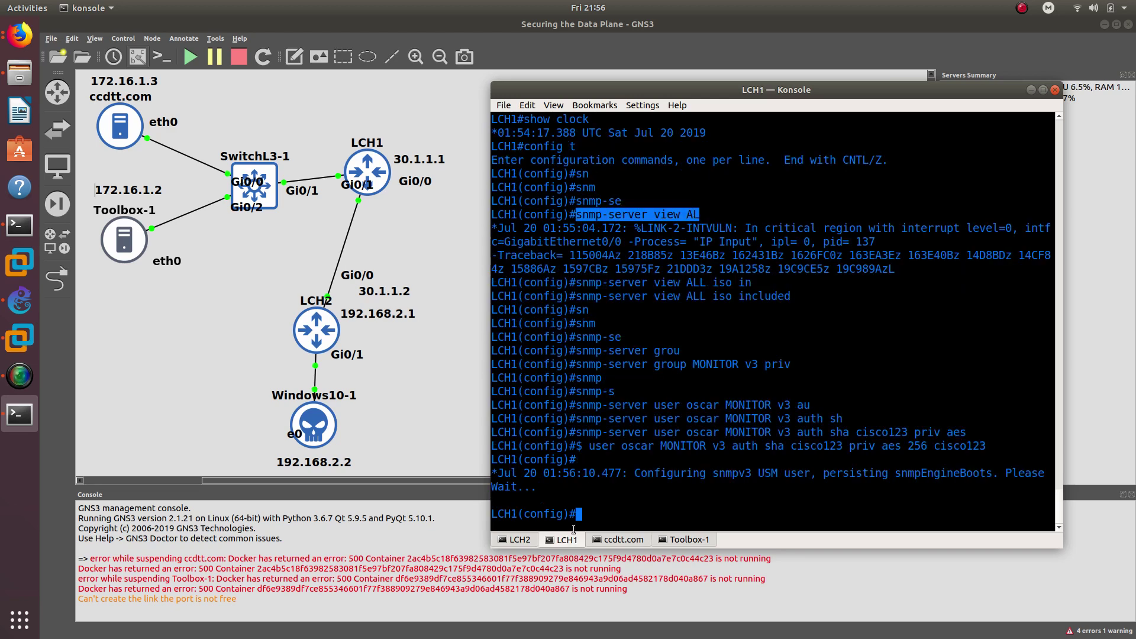
left_click(523, 541)
key("Up")
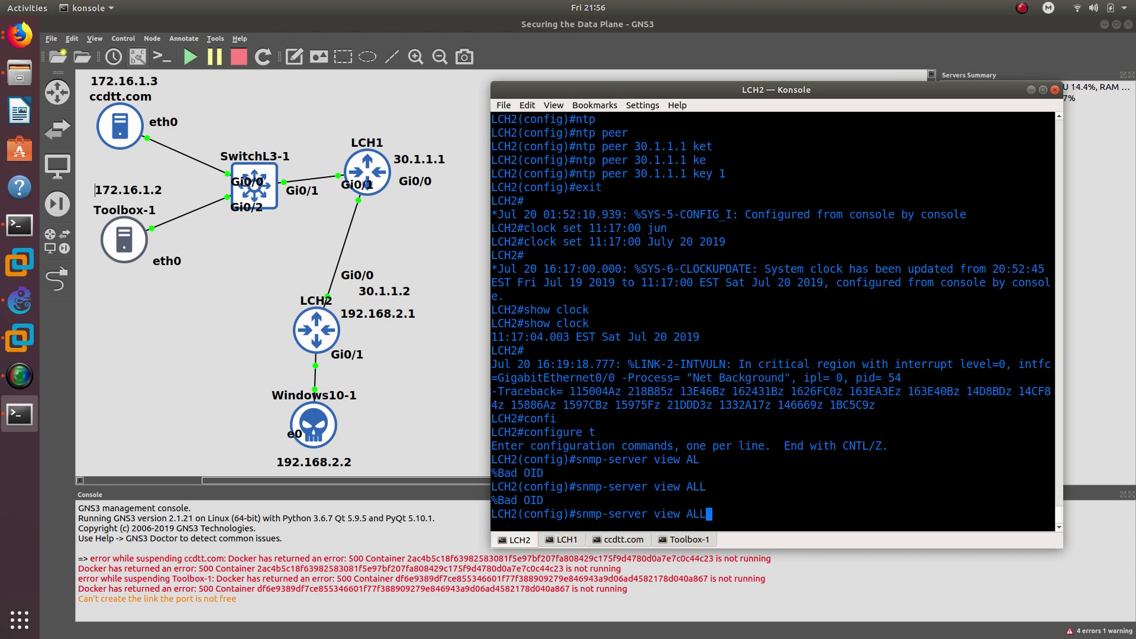
type("is")
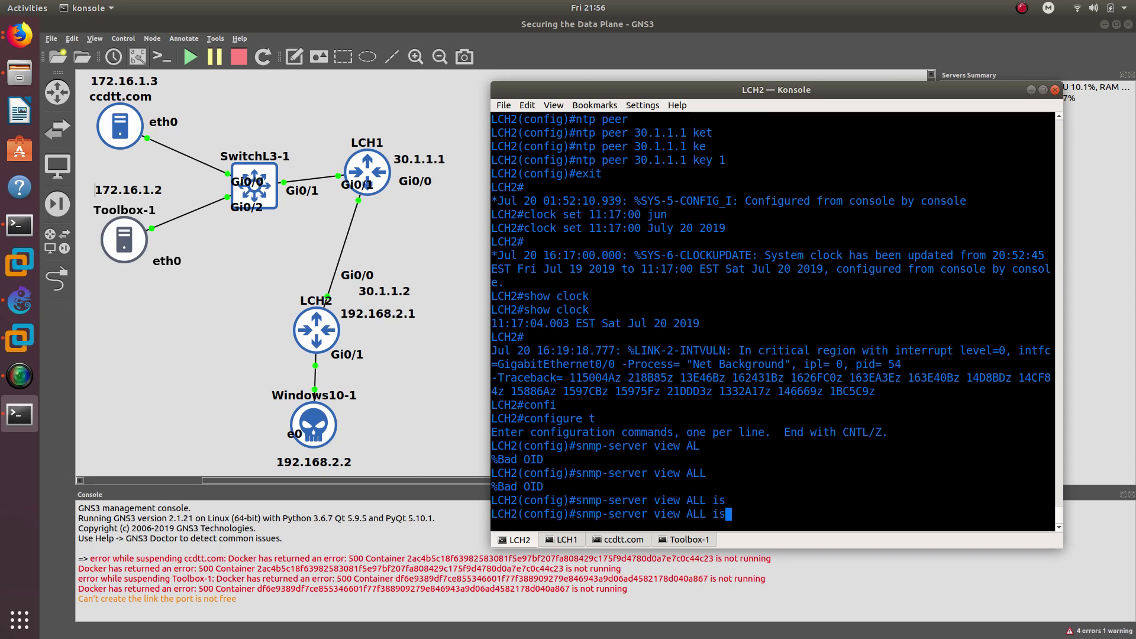
type("o in")
key("Tab")
key("Return")
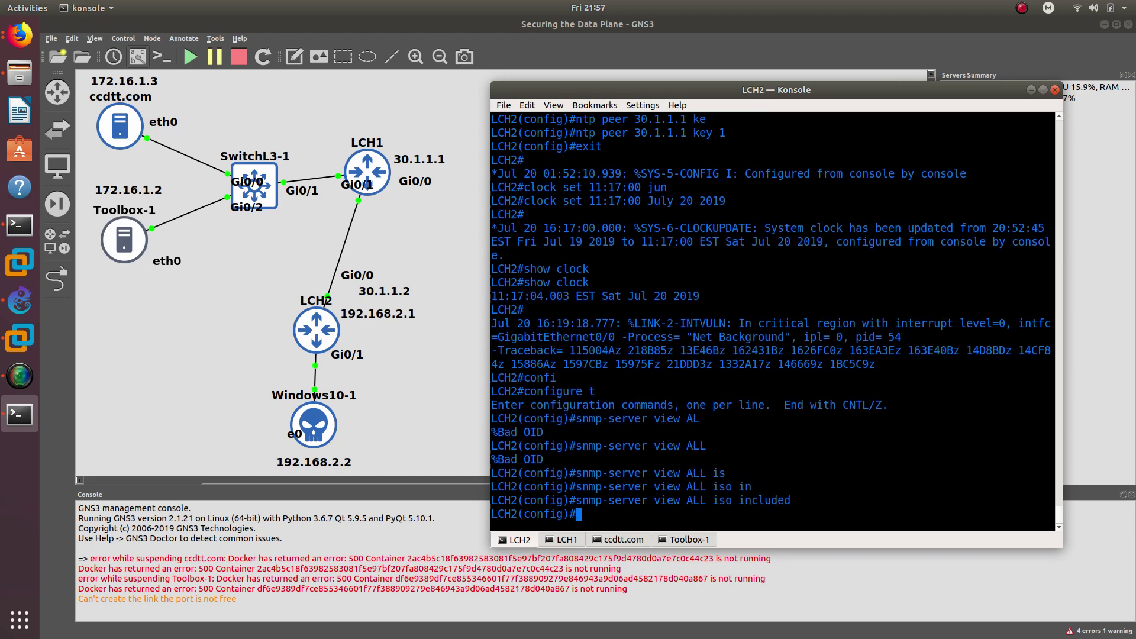
- Copy LCH1's 'snmp-server group MONITOR v3 priv' command and apply it on LCH2
left_click(559, 542)
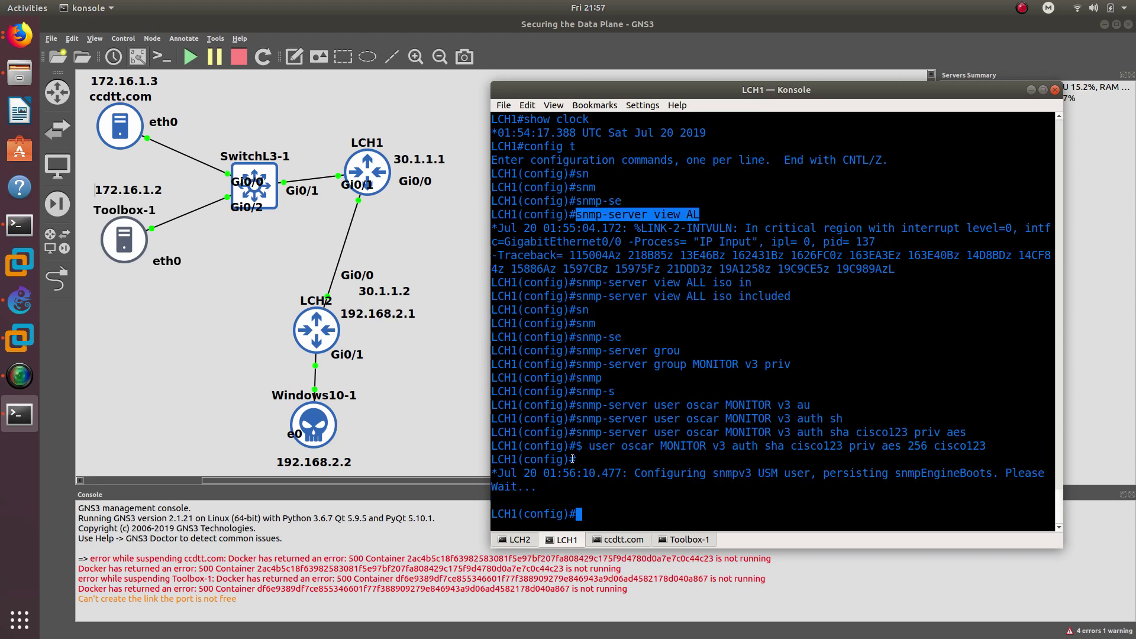
triple_click(722, 290)
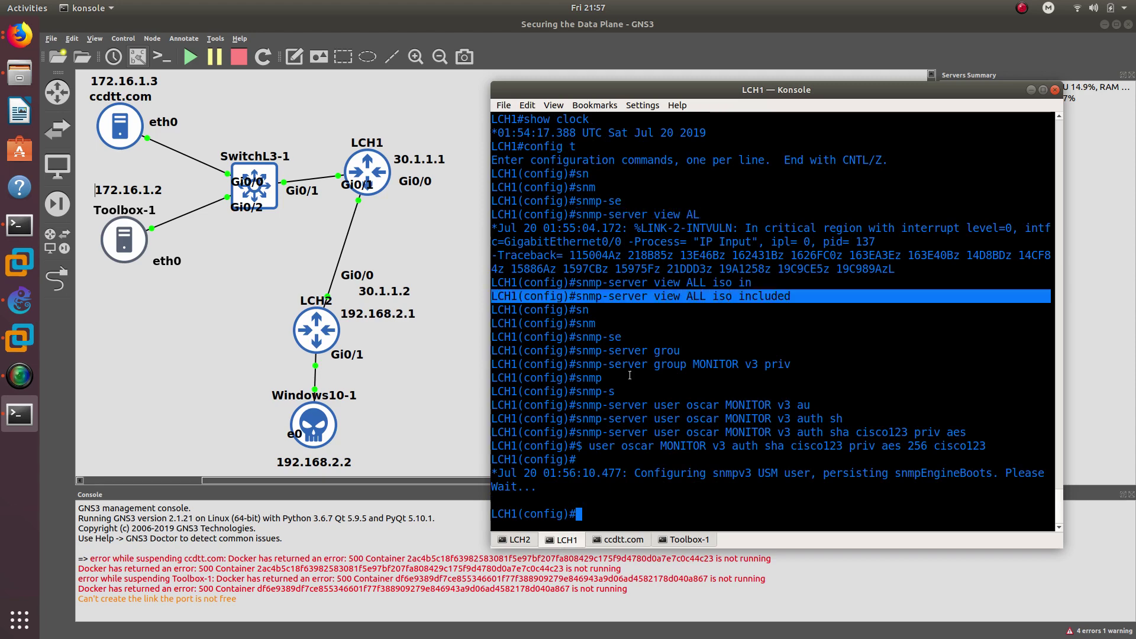
left_click_drag(577, 364, 791, 359)
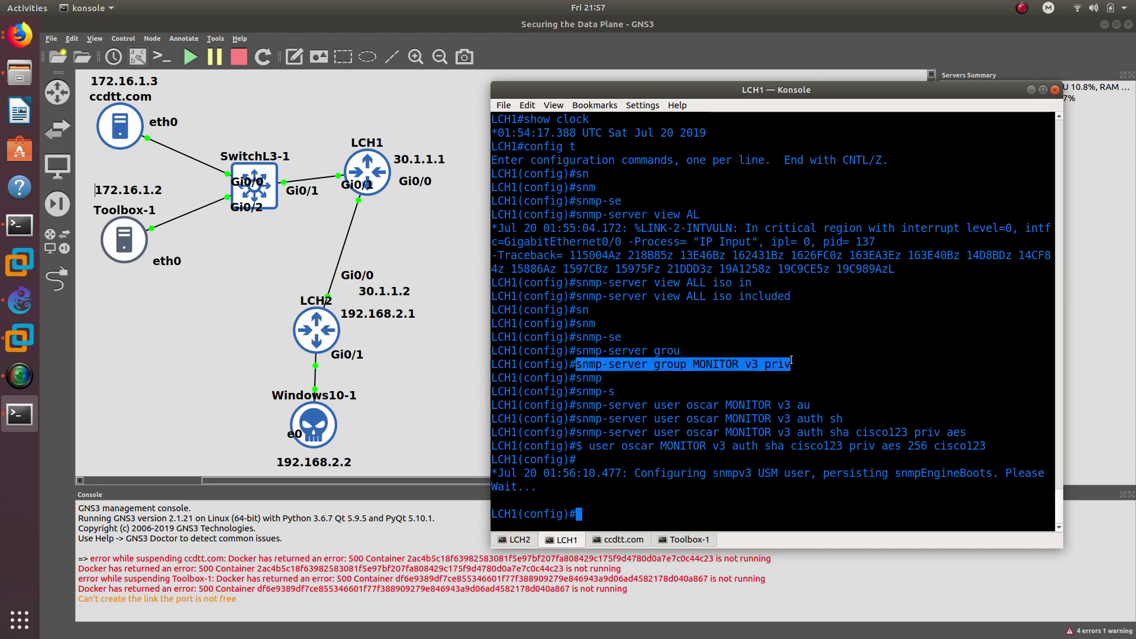
right_click(780, 364)
left_click(792, 371)
left_click(533, 539)
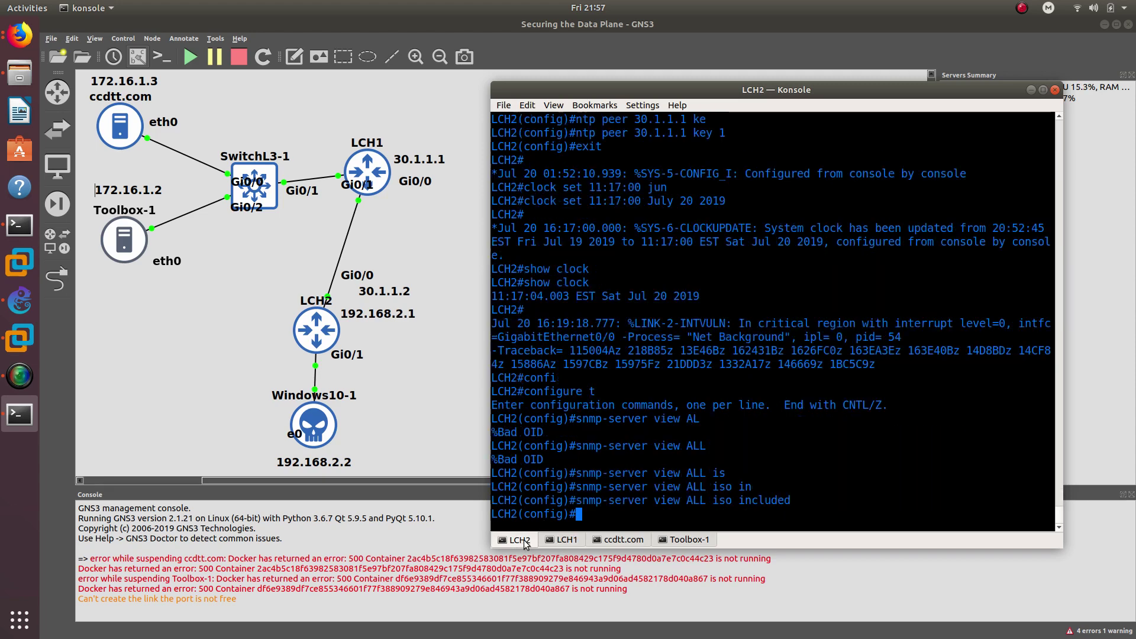
right_click(619, 504)
left_click(638, 391)
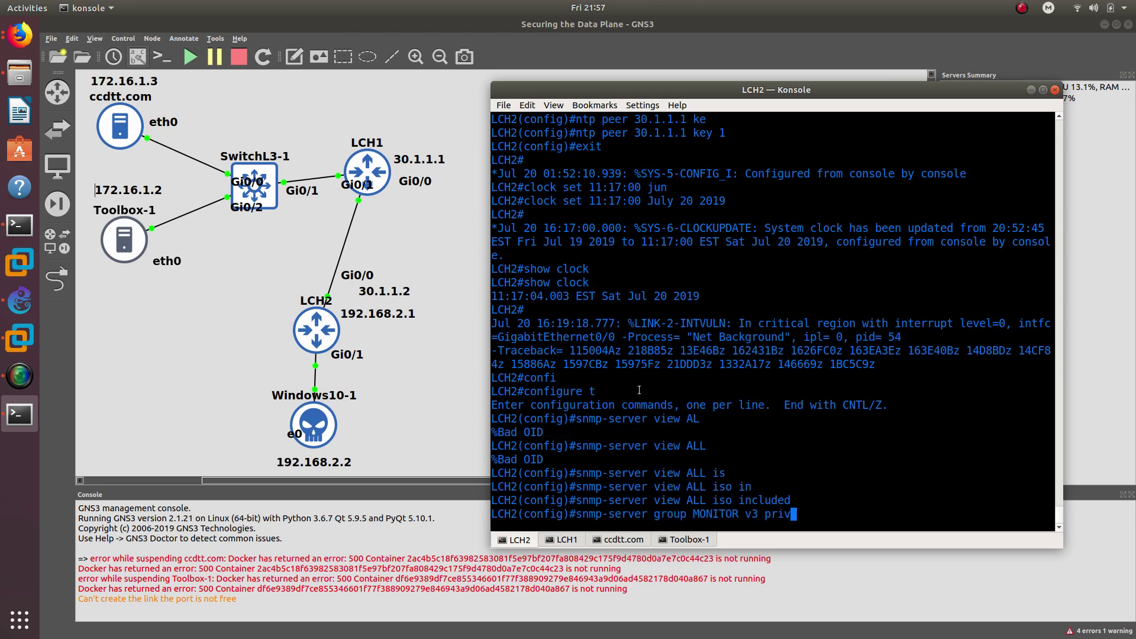
key("Return")
- Add the SNMPv3 user to group MONITOR on LCH2 with SHA auth and AES 256 privacy
left_click(575, 541)
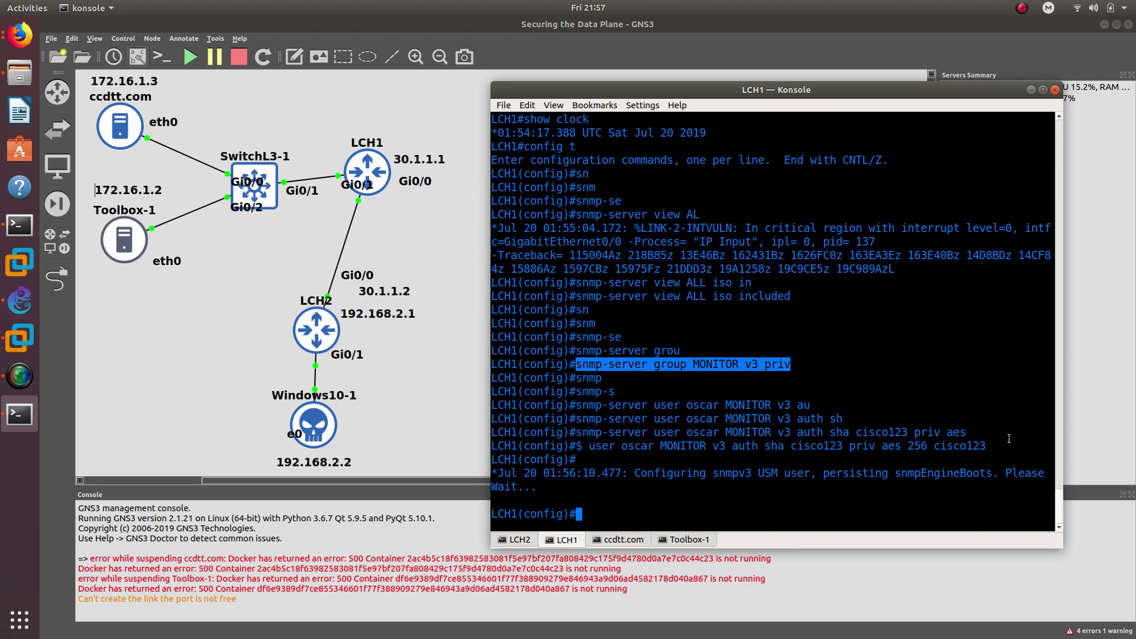
left_click(521, 539)
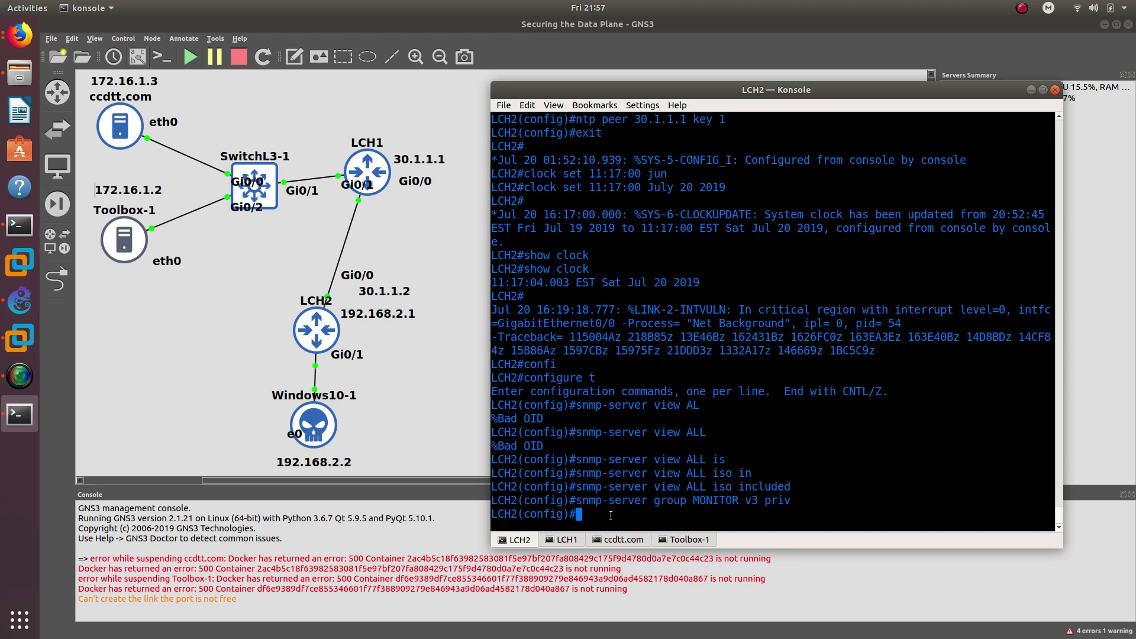
type("nsmp")
key("Return")
type("snmo")
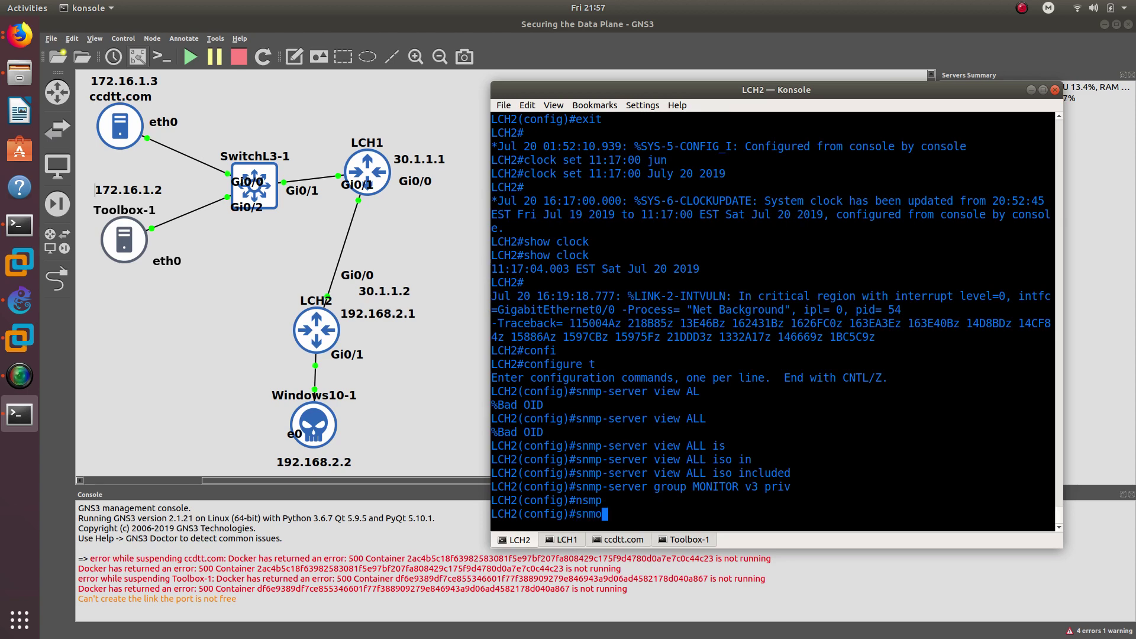
key("BackSpace")
type("p-ser")
key("Tab")
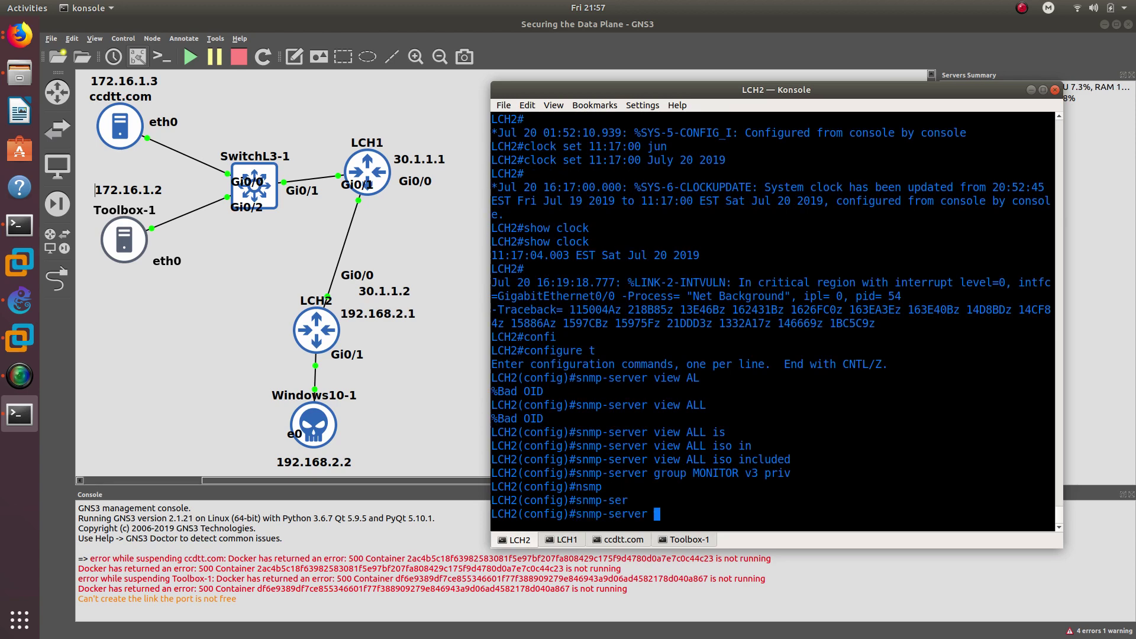
type("user oscar MON")
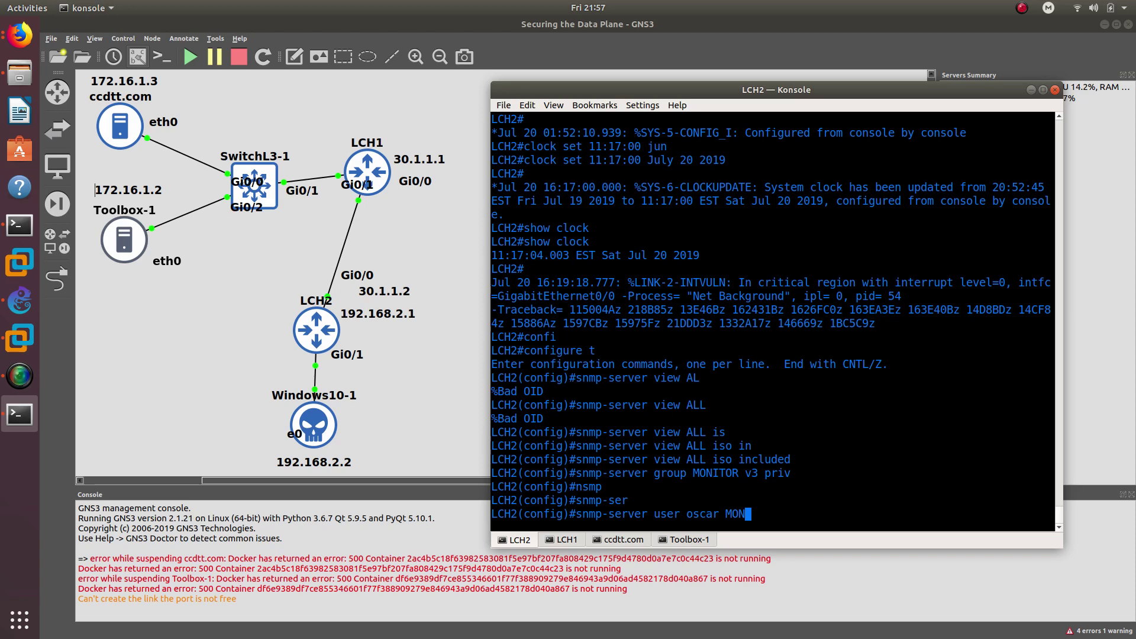
type("ITOR v3 au")
key("Tab")
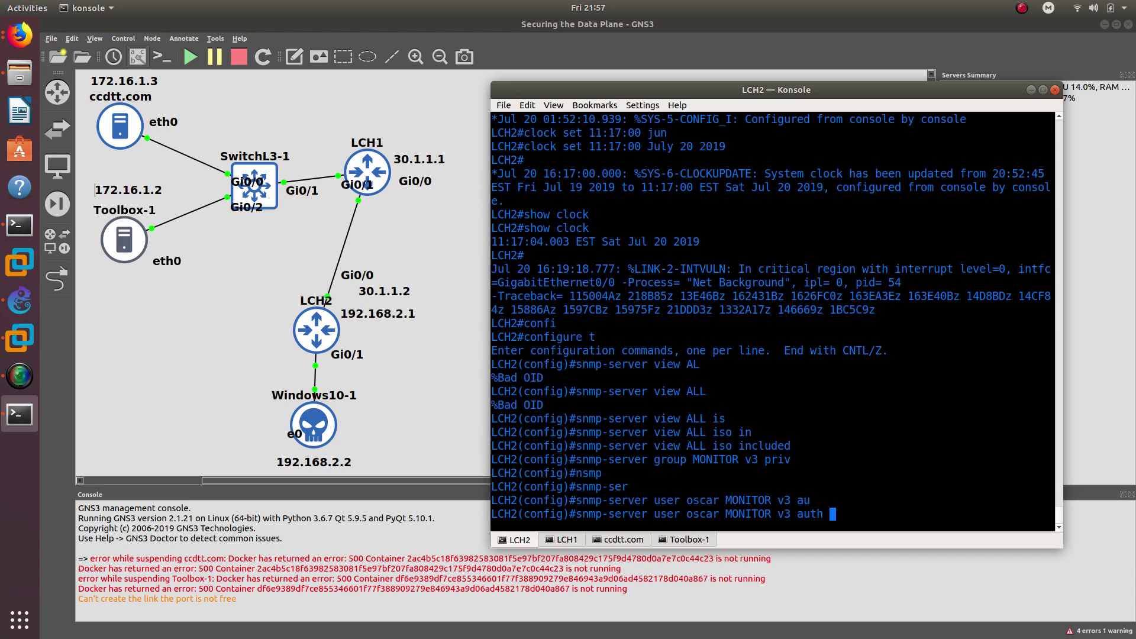
type("sh")
key("Tab")
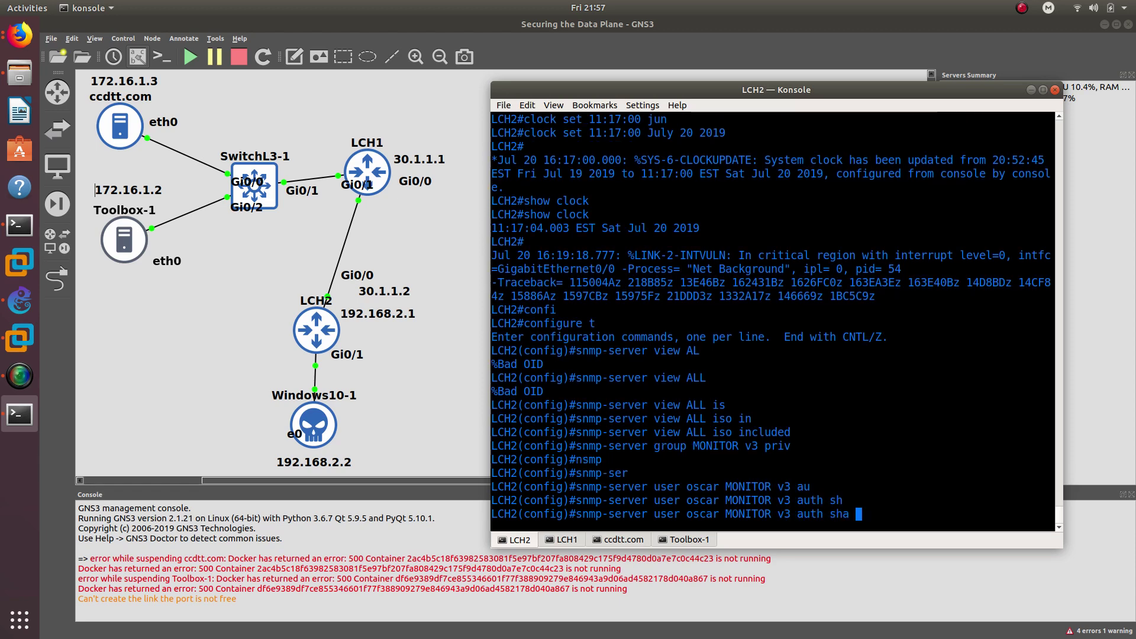
type("cisco123 pri")
key("Tab")
type("aes")
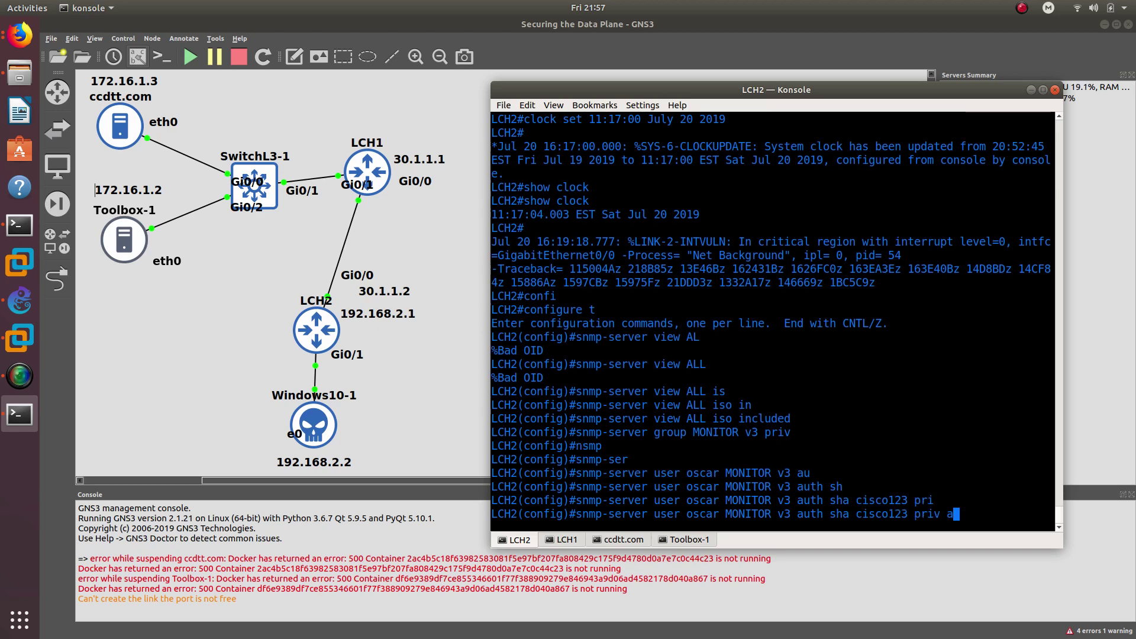
type(" 25")
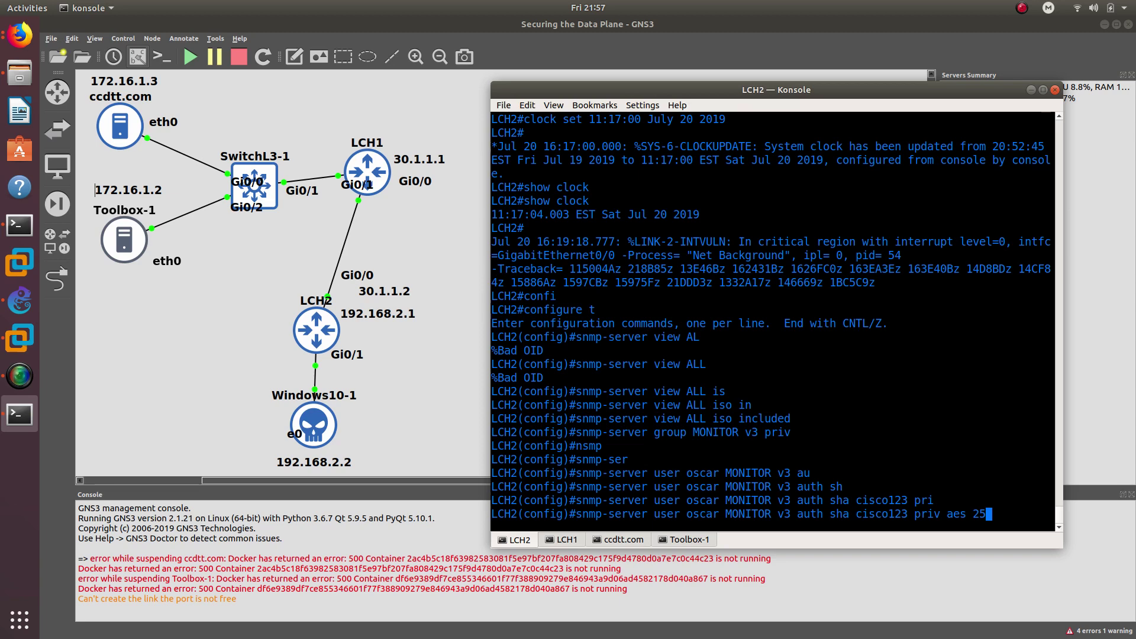
type("6 cis")
type("co123")
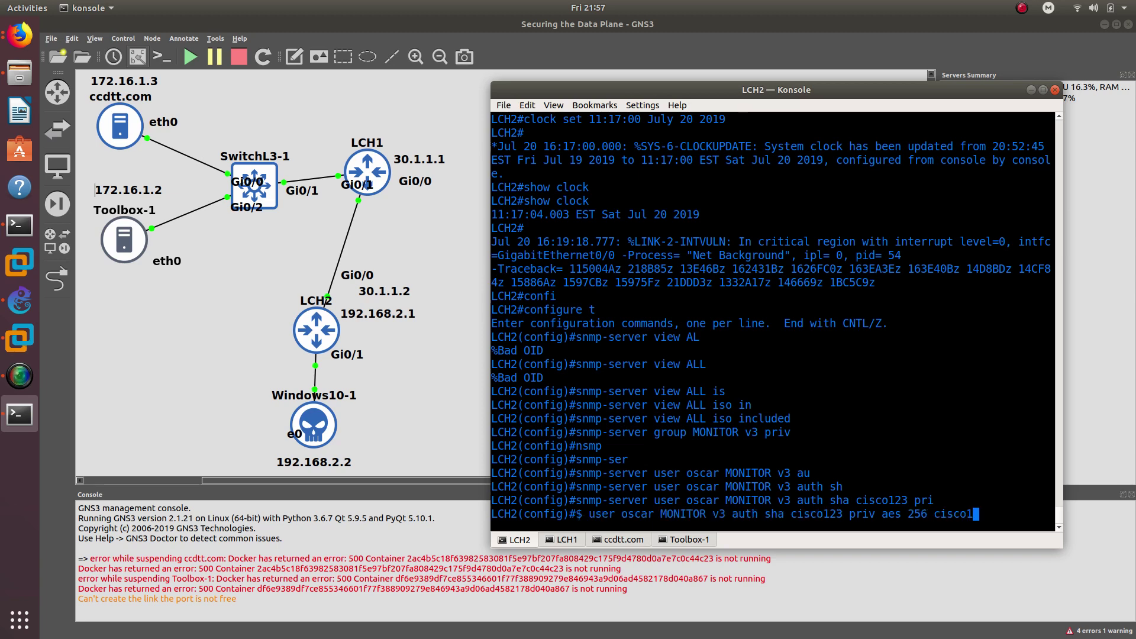
key("Return")
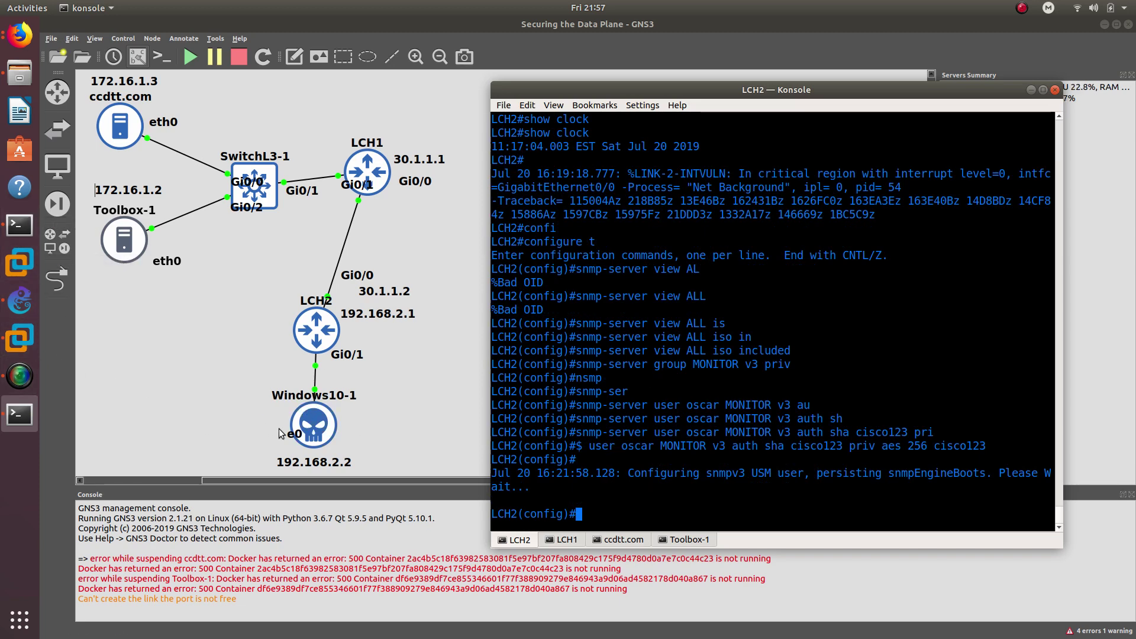
- Bring the Windows 10 VM forward, close the command prompt, and launch PowerSNMP Free Manager
left_click(20, 337)
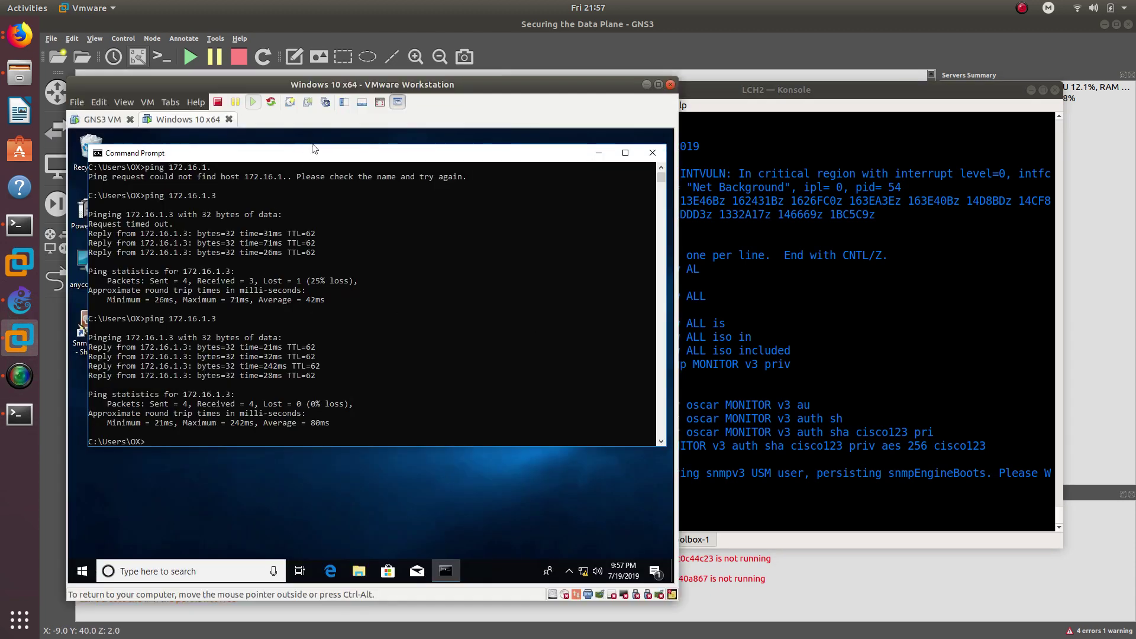
left_click_drag(334, 90, 708, 72)
left_click(1025, 134)
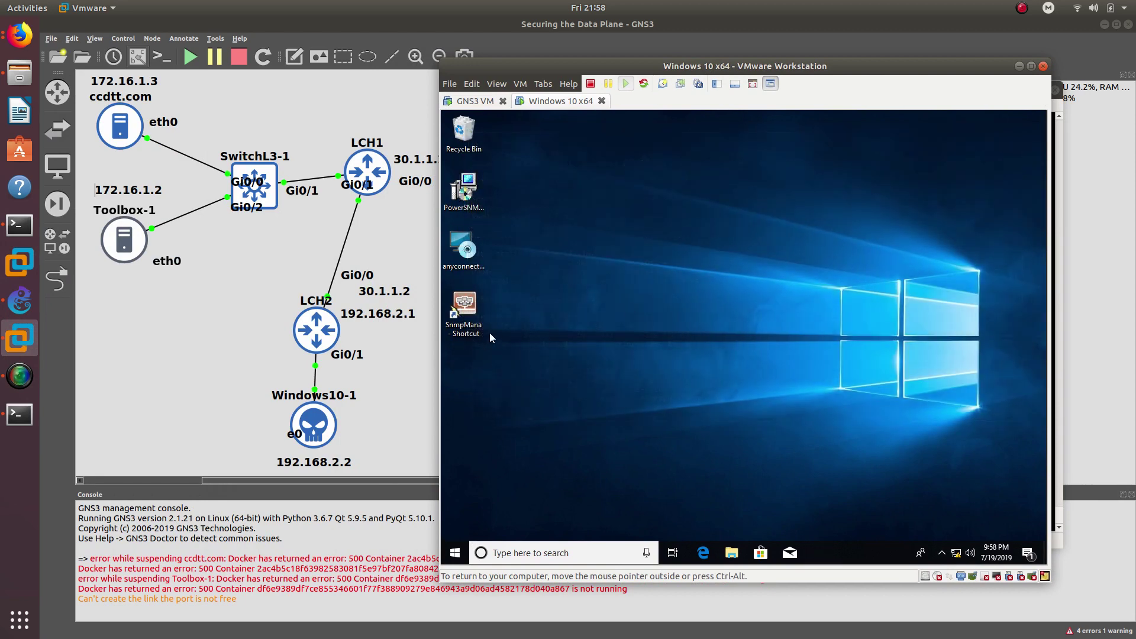
double_click(464, 306)
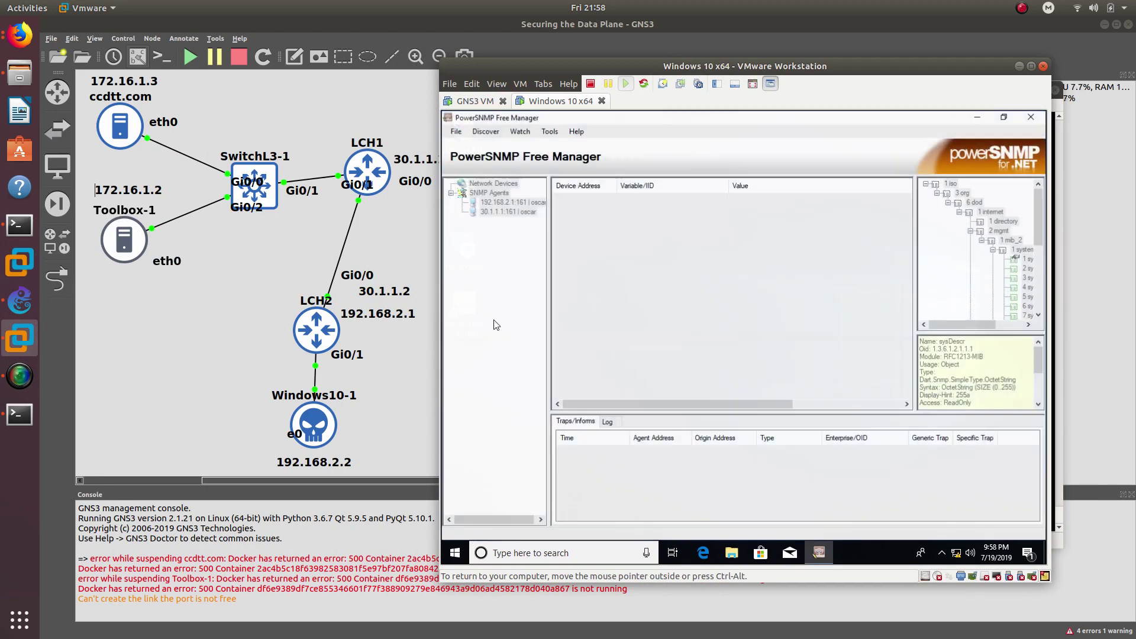
- Inspect the agent menus and view the 192.168.2.1 agent's properties without changes
right_click(502, 203)
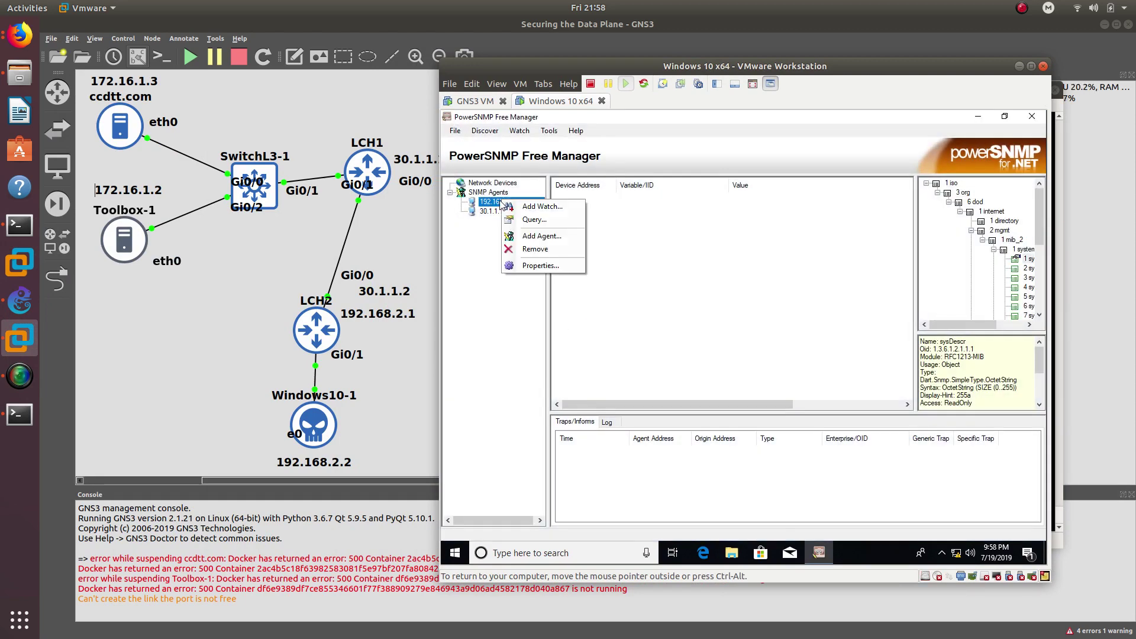
left_click(507, 222)
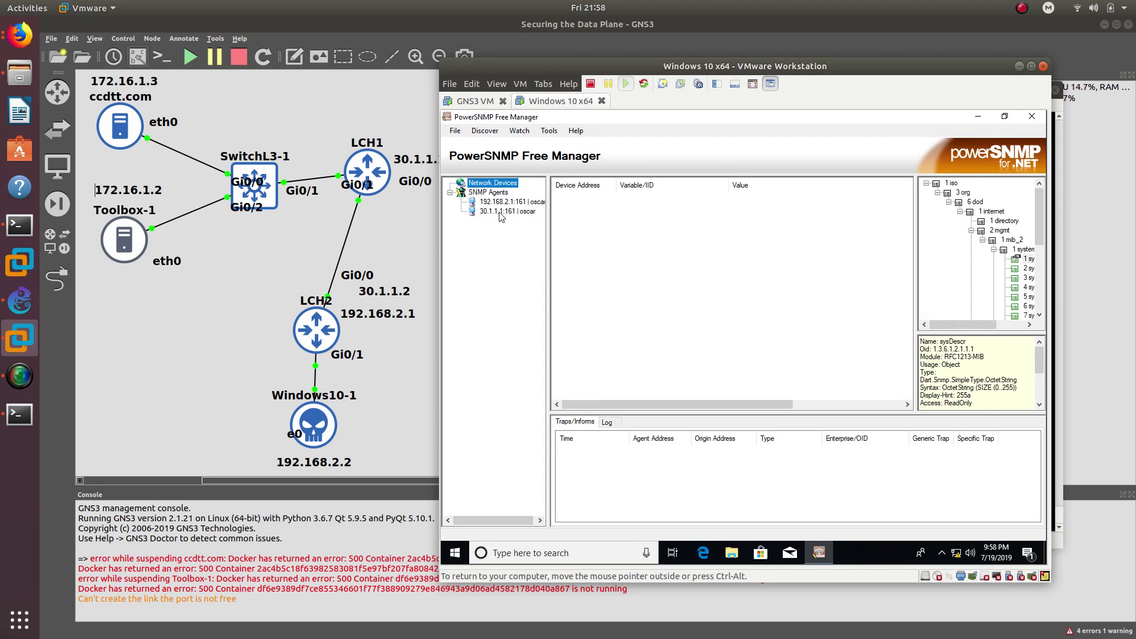
right_click(500, 214)
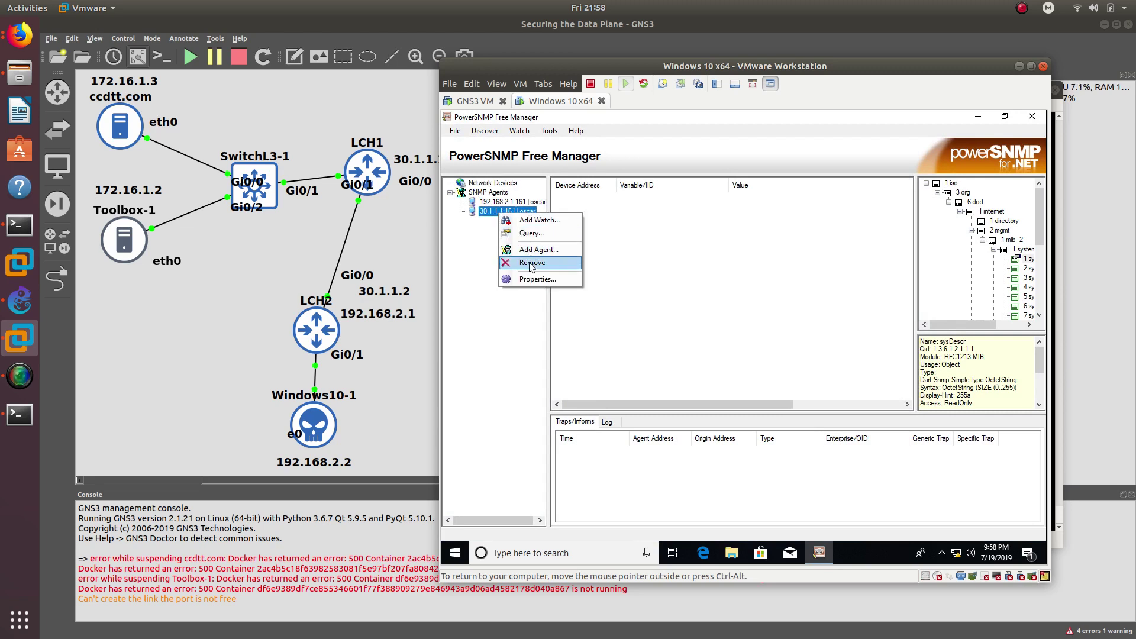
left_click(529, 266)
left_click(488, 204)
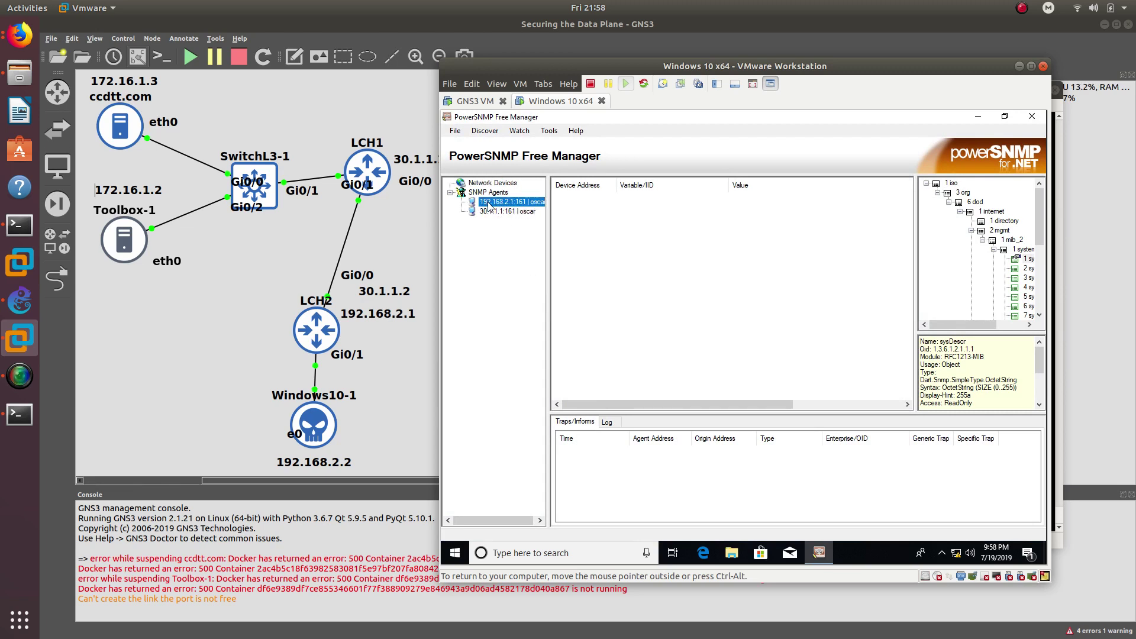
right_click(489, 207)
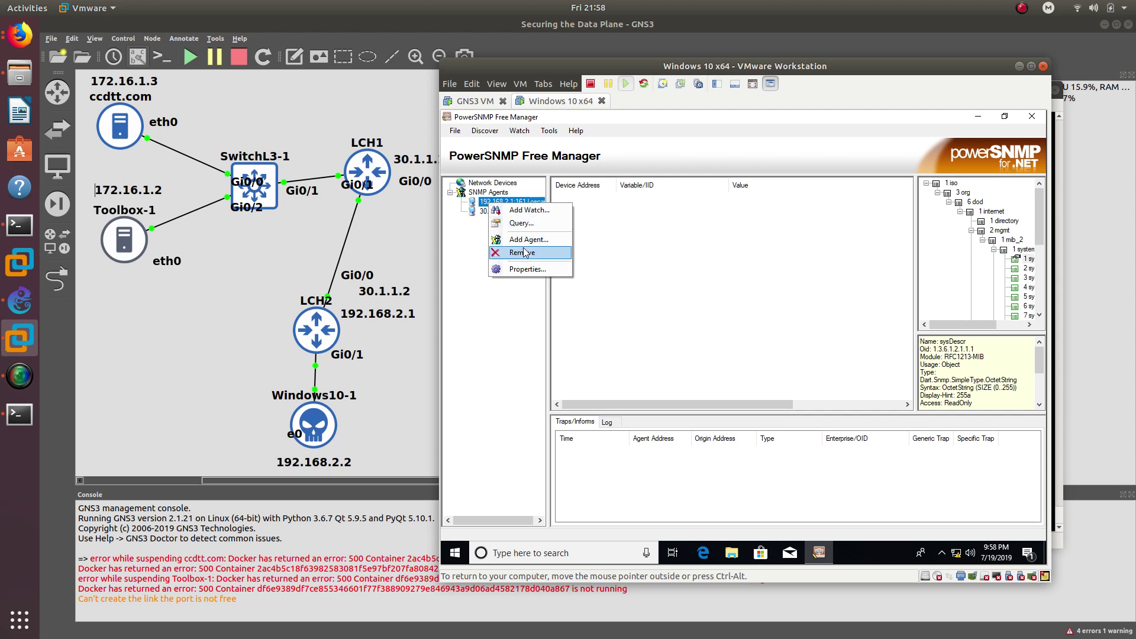
left_click(520, 259)
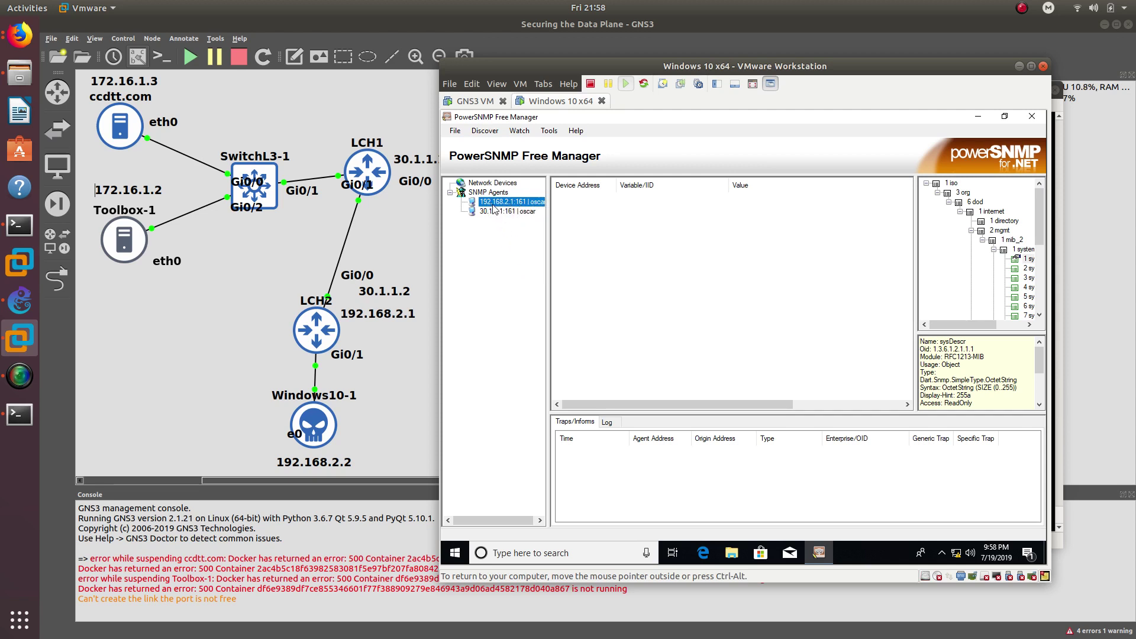
right_click(492, 201)
left_click(522, 265)
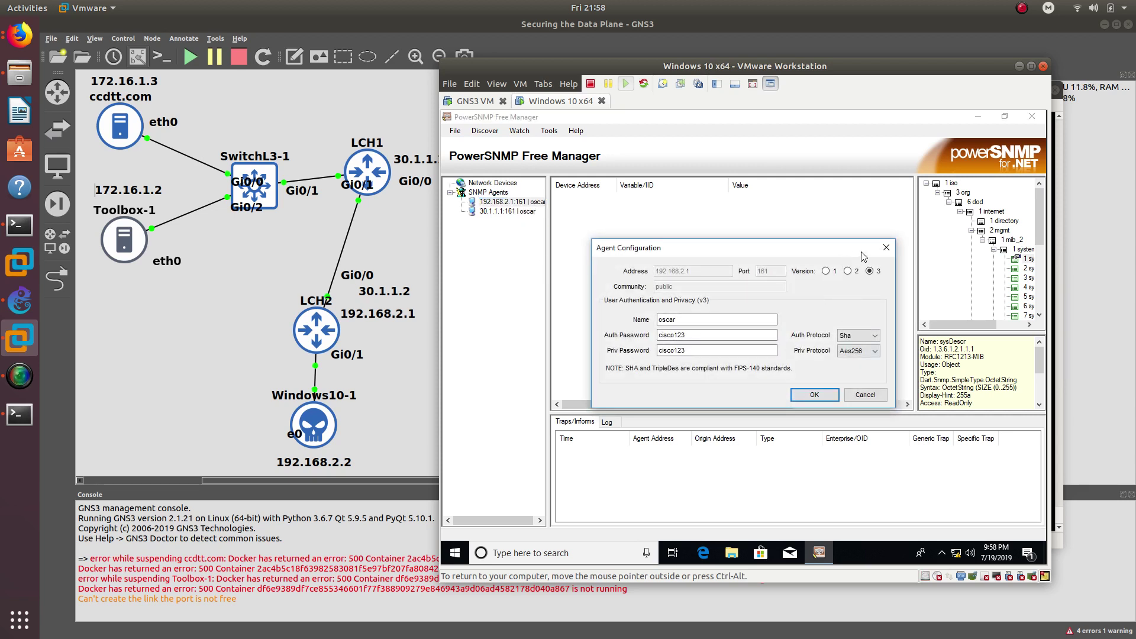
left_click(887, 248)
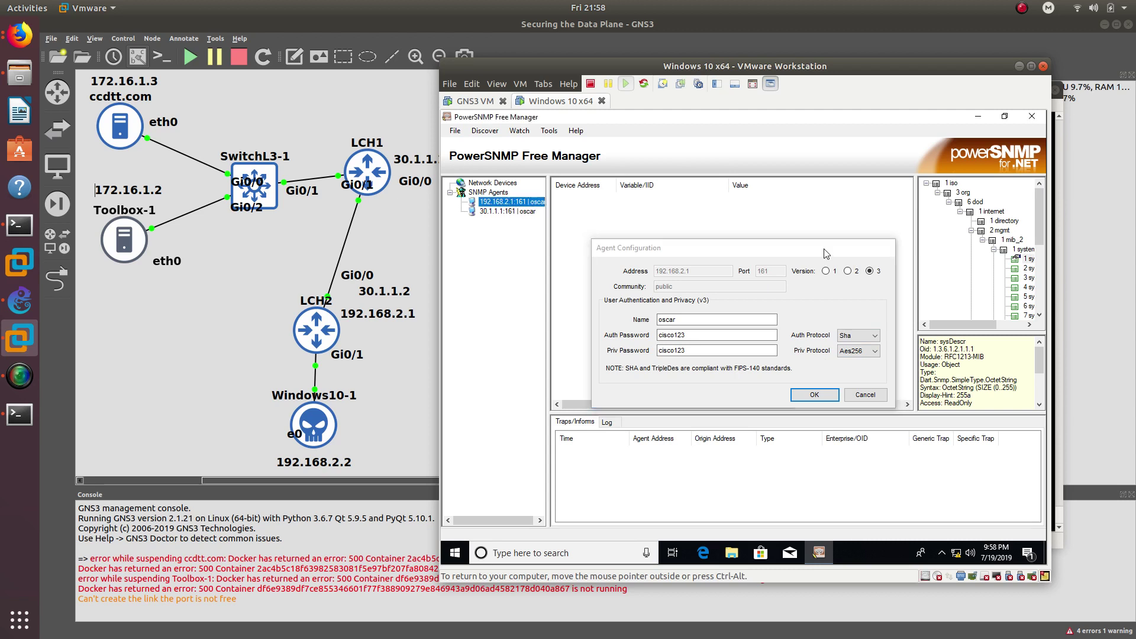
- Remove the 192.168.2.1 and 30.1.1.1 agents from the SNMP Agents list
right_click(518, 212)
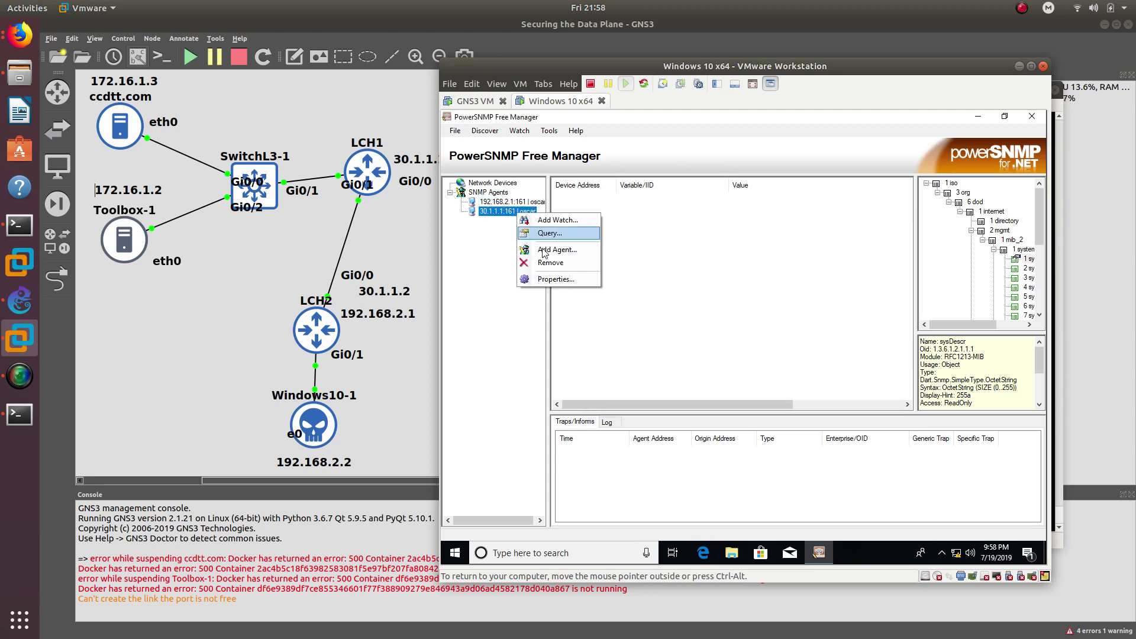
left_click(545, 263)
right_click(496, 204)
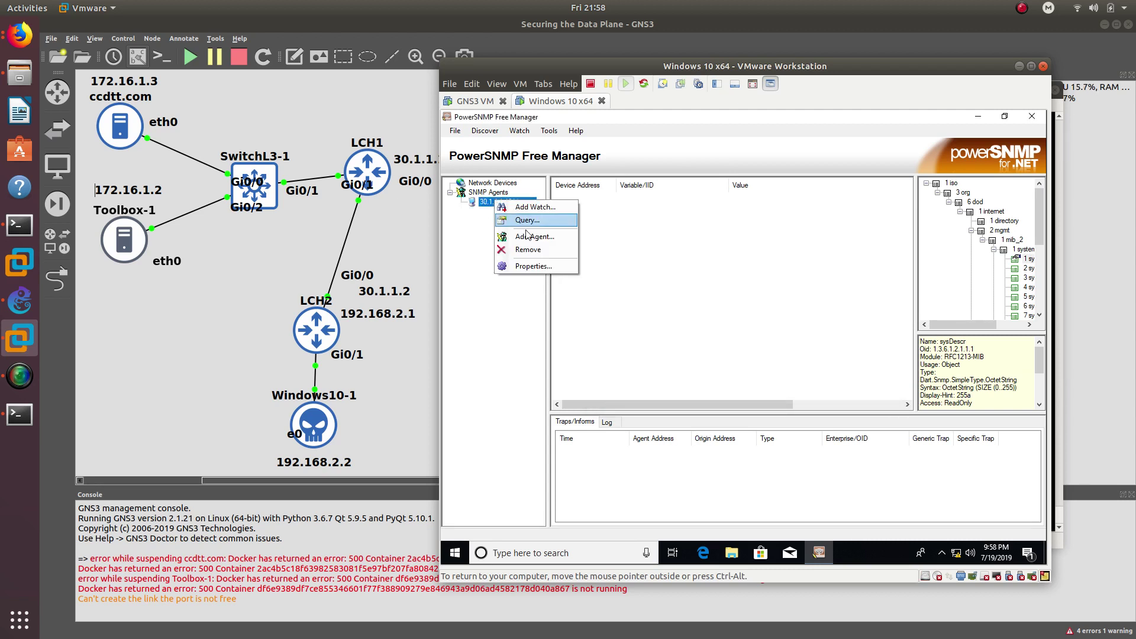
left_click(526, 251)
right_click(479, 197)
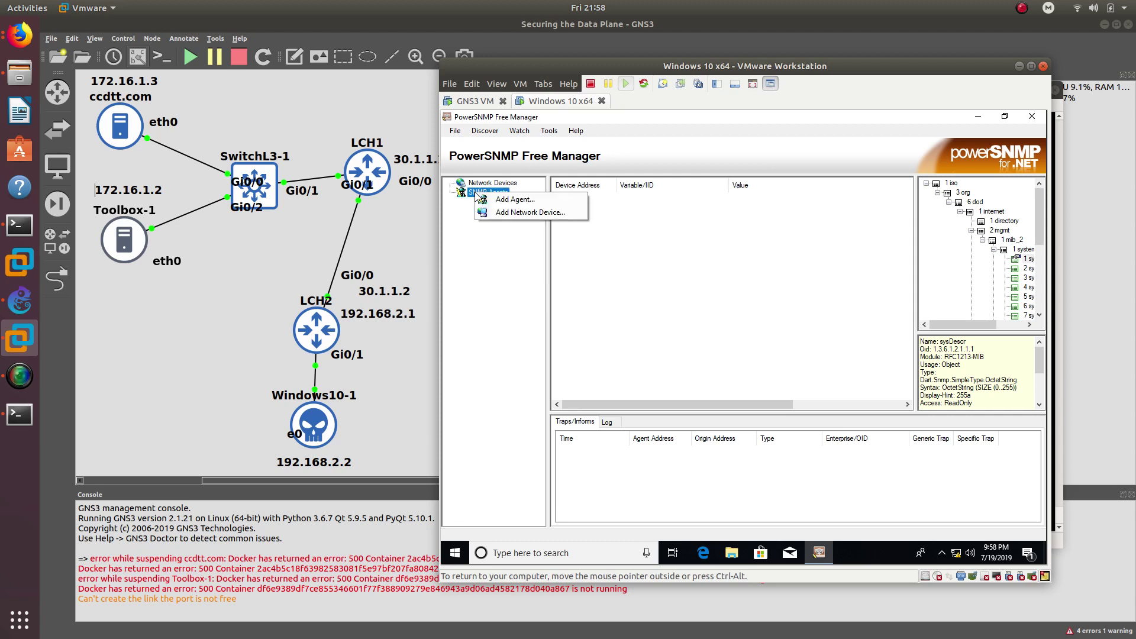
left_click(485, 246)
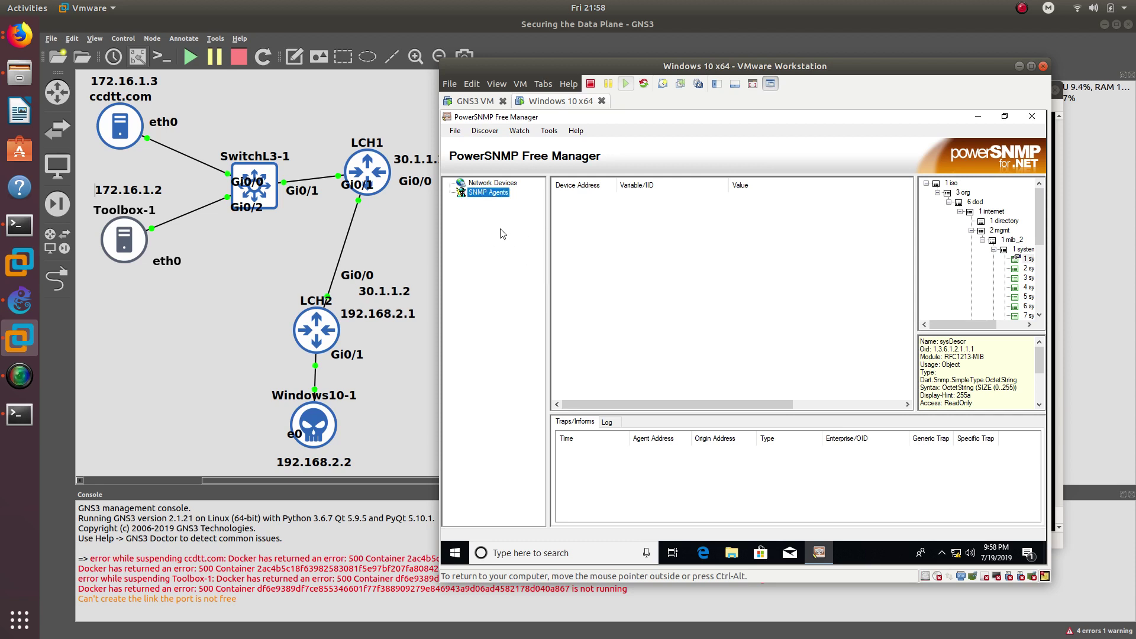
left_click(507, 196)
- Start a manual Add Agent for 30.1.1.2 as SNMPv3 user oscar with authentication and privacy passwords
right_click(494, 193)
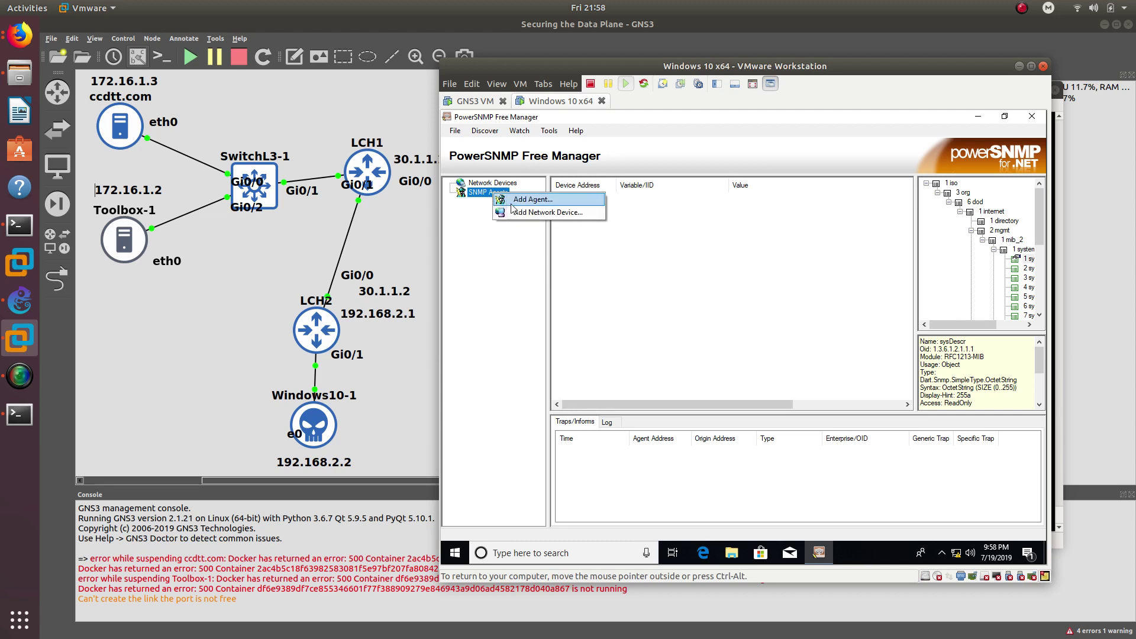
left_click(527, 200)
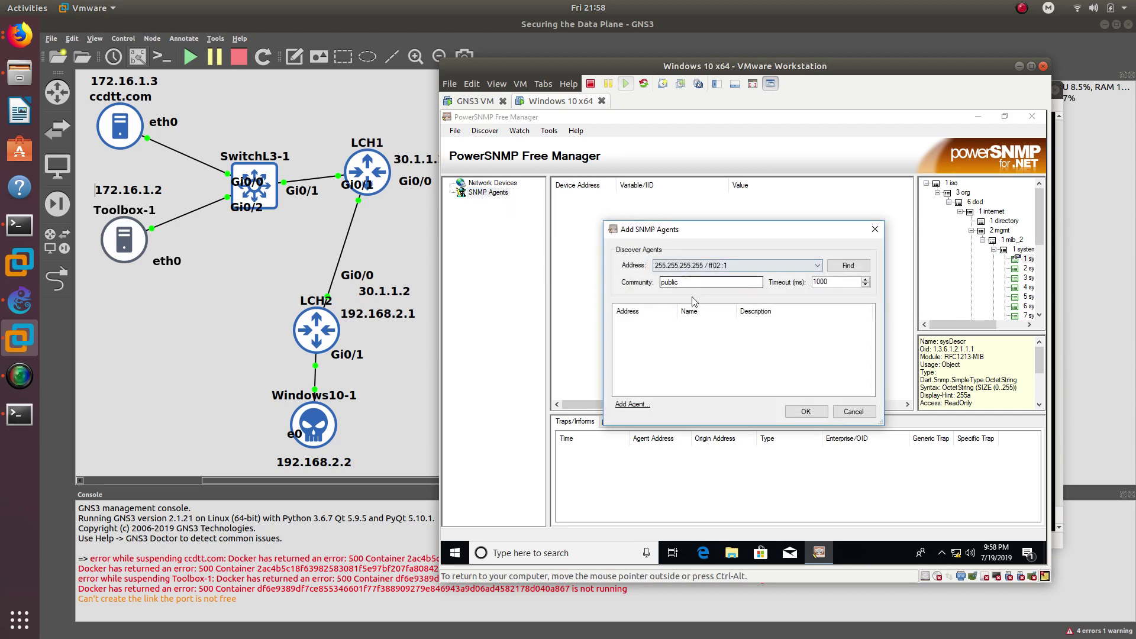
left_click(631, 405)
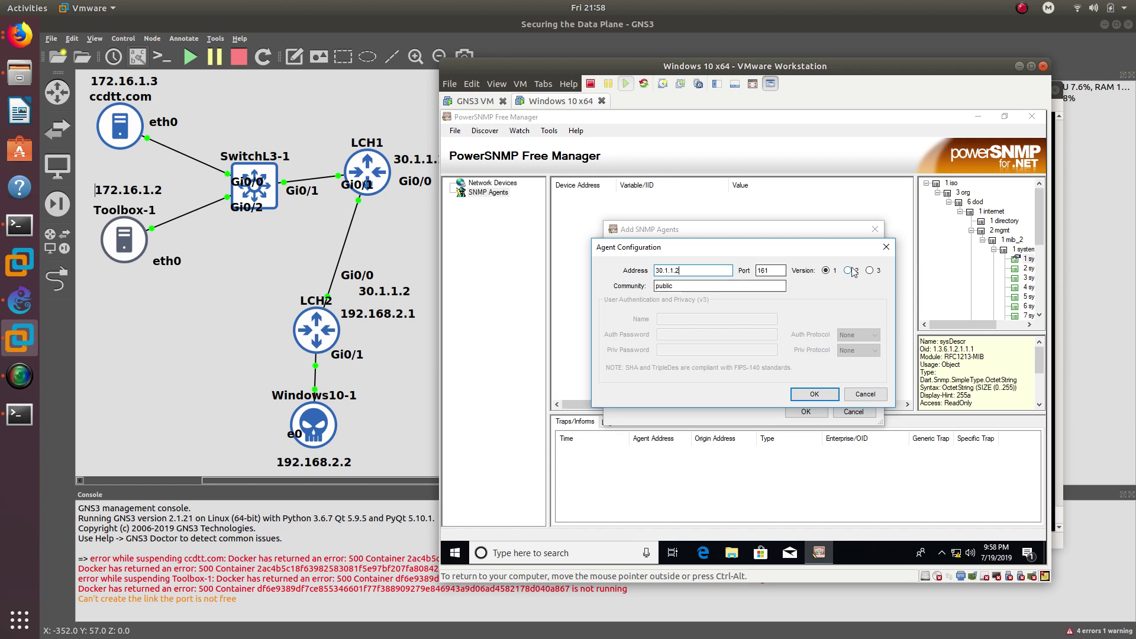
left_click(869, 270)
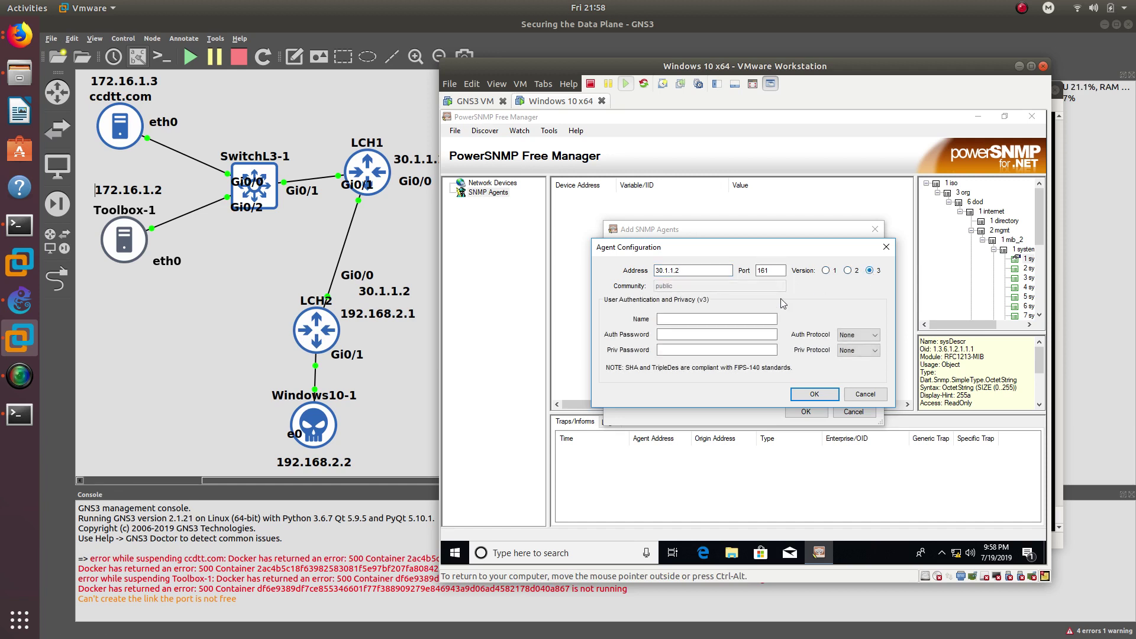
left_click(688, 320)
type("oscar")
left_click(716, 334)
type("cisco123")
left_click(716, 350)
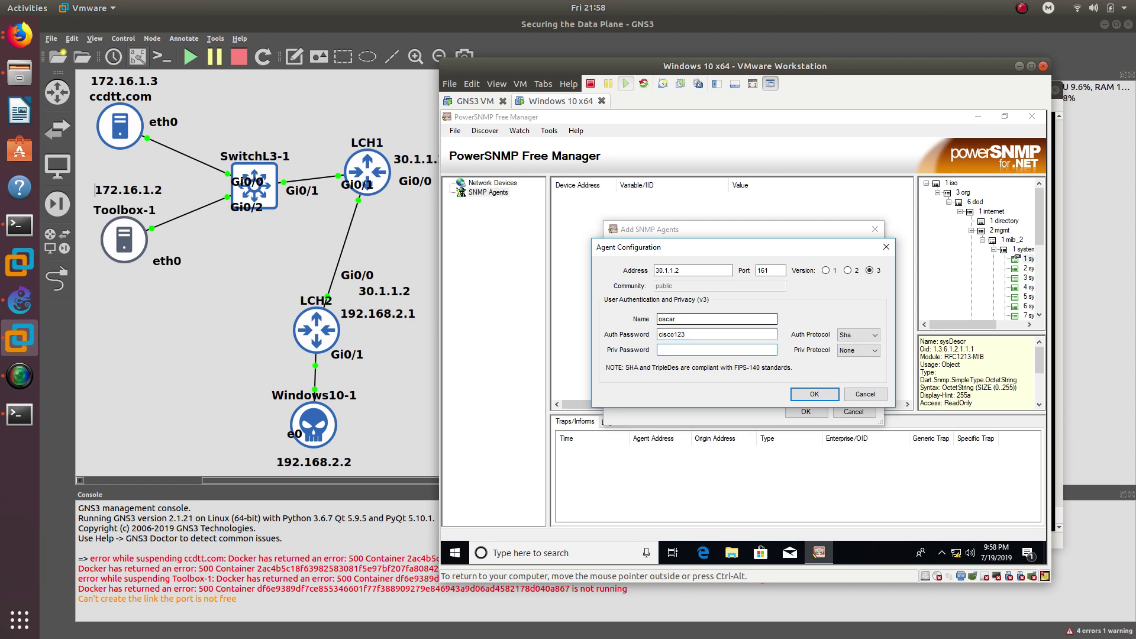
type("cisco123")
- Choose SHA authentication and AES192 privacy, then add the ticked 30.1.1.2 agent
left_click(859, 335)
left_click(859, 356)
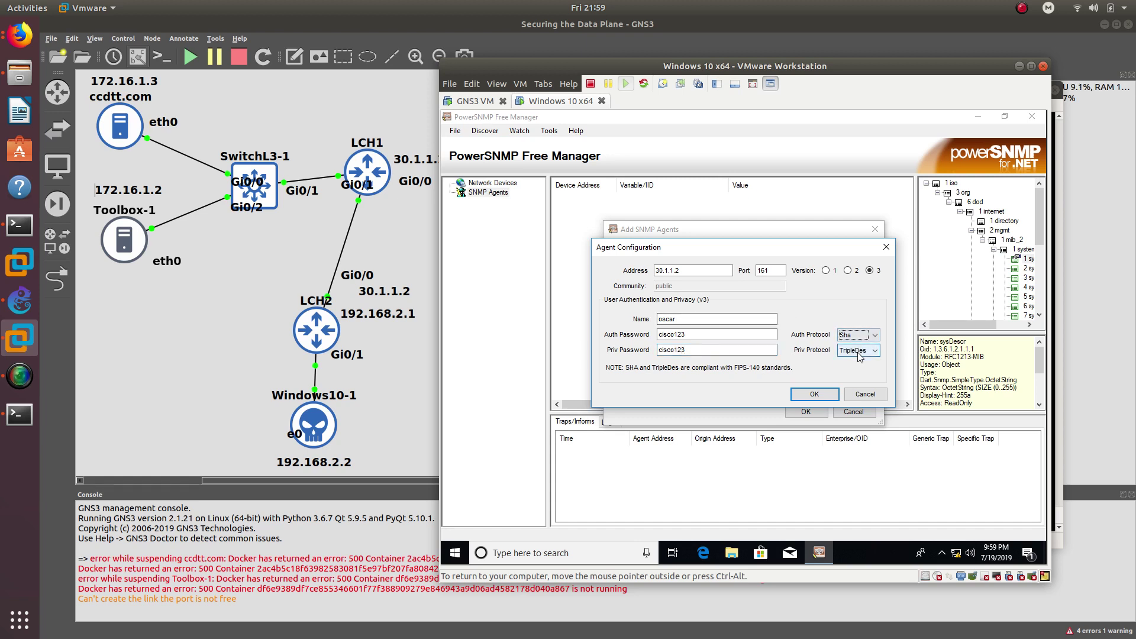
left_click(859, 351)
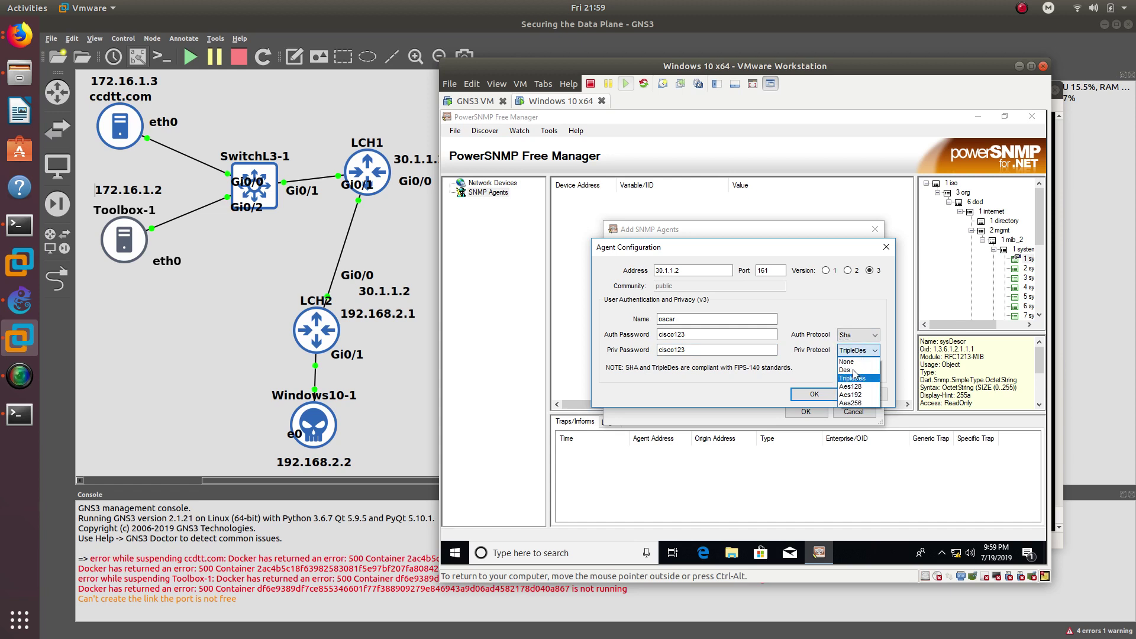
left_click(849, 394)
left_click(814, 394)
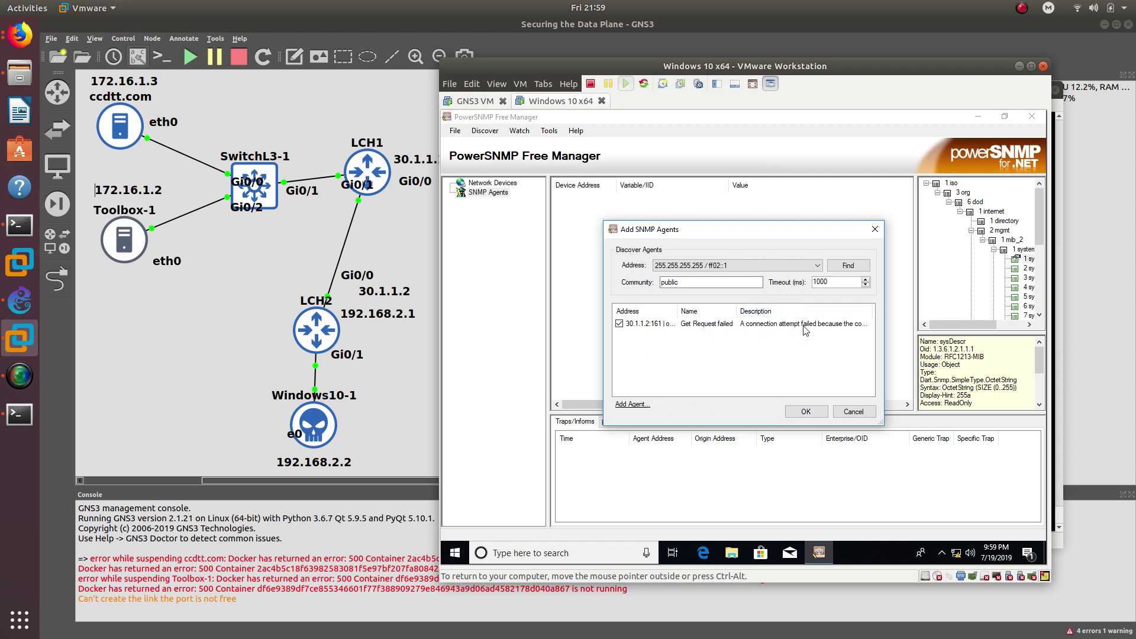
left_click(650, 327)
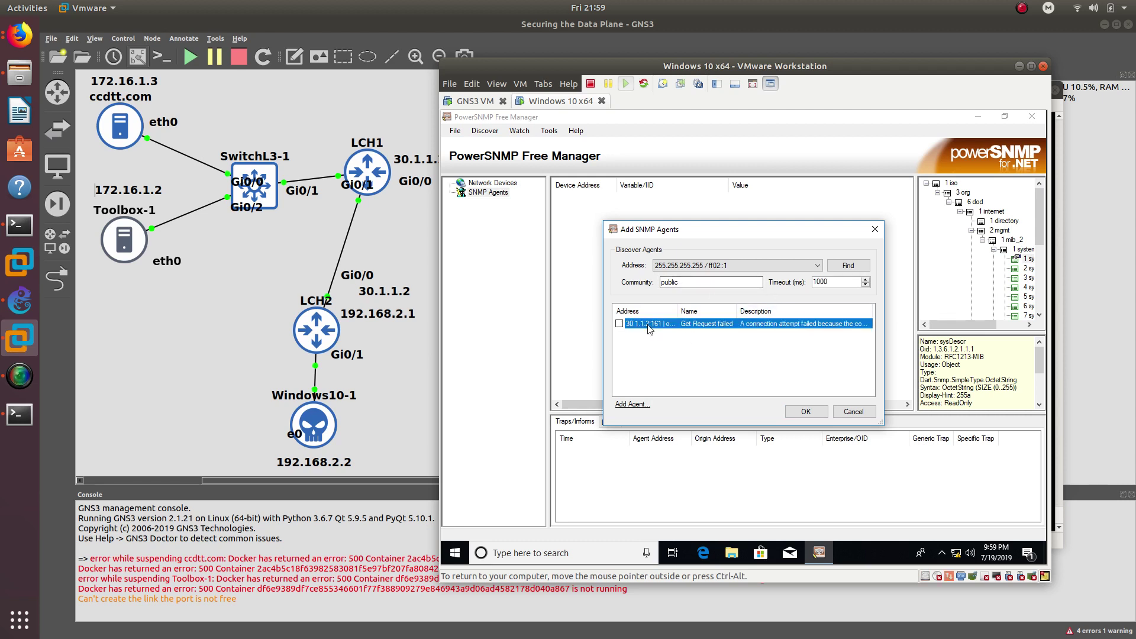
left_click(619, 324)
left_click(619, 324)
left_click(817, 411)
- Review the 30.1.1.2 agent's settings, then remove that agent
right_click(518, 207)
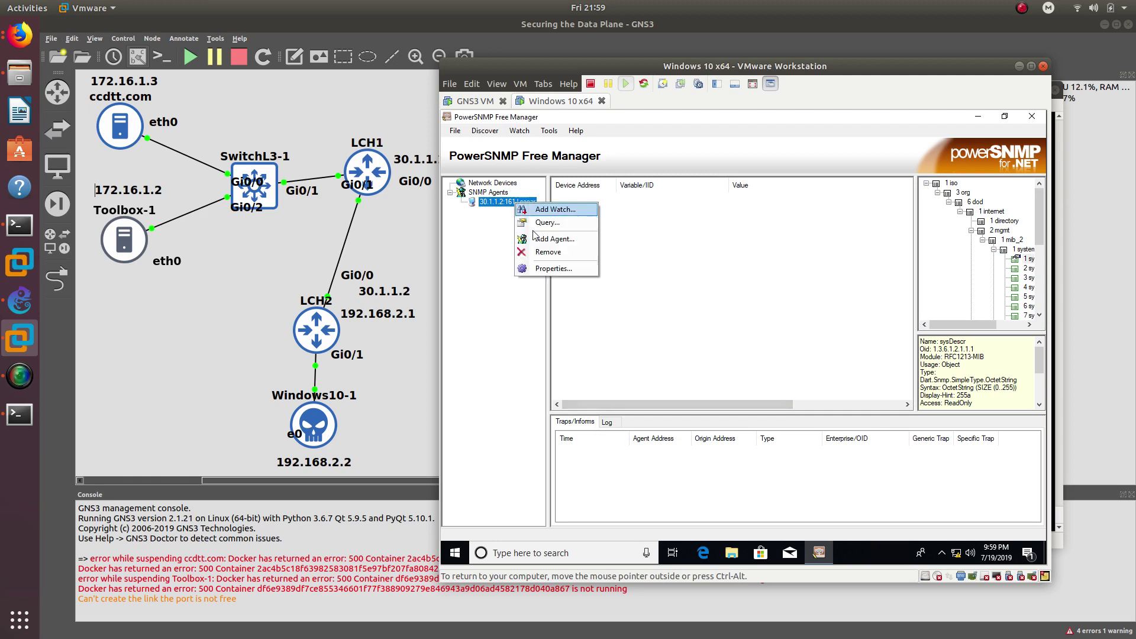
left_click(545, 269)
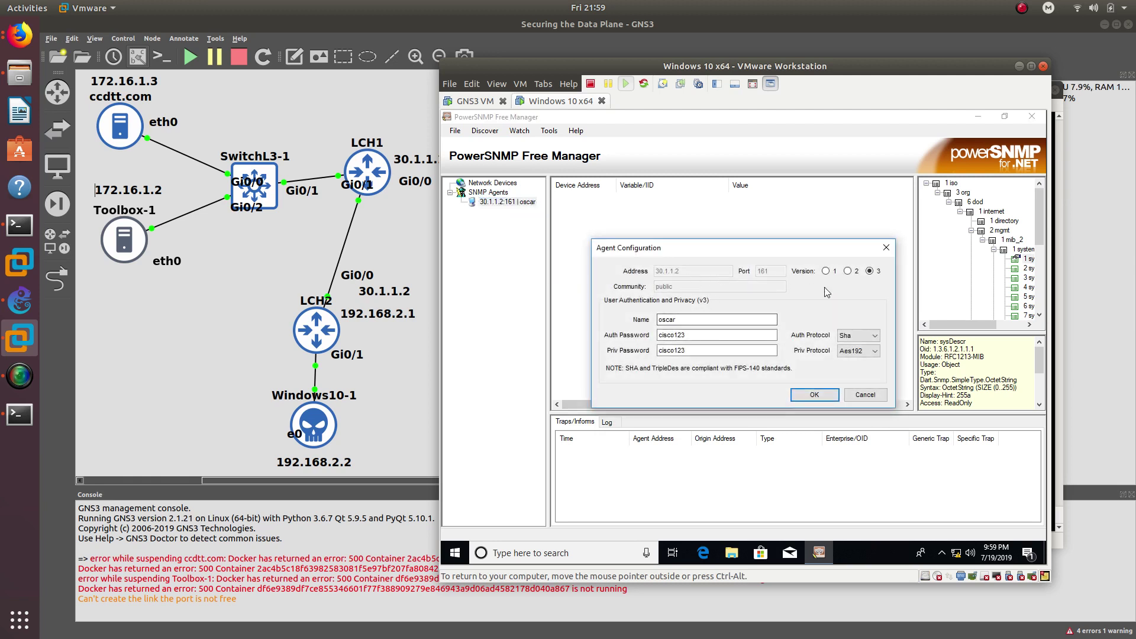
left_click(885, 248)
right_click(503, 201)
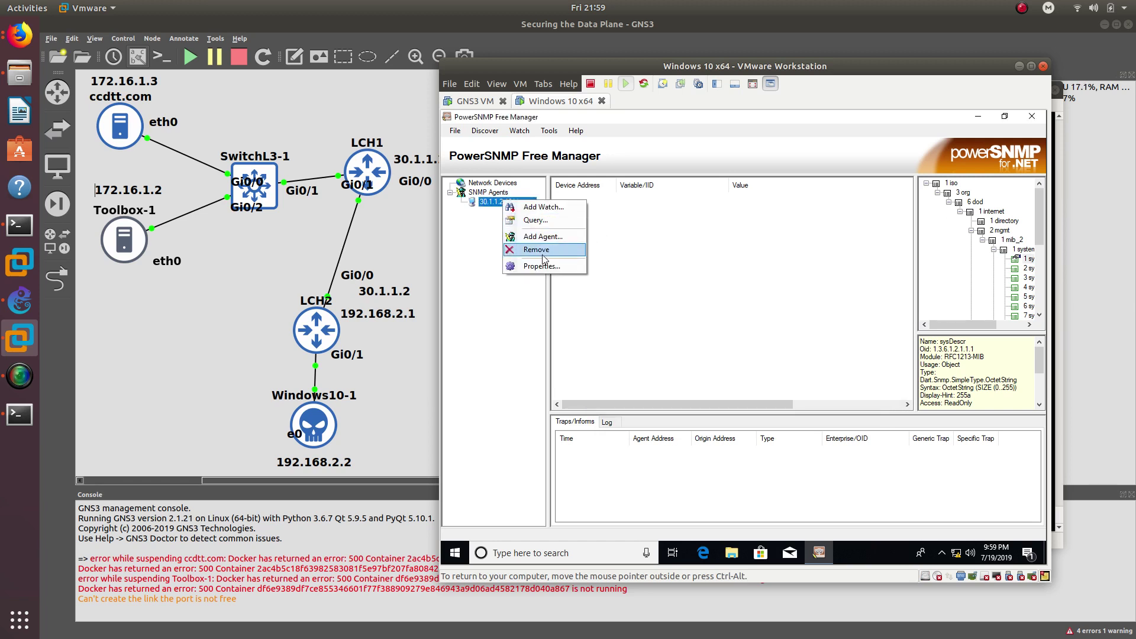
left_click(543, 256)
- Add agent 192.168.2.1 manually as SNMPv3 user oscar, entering the authentication and privacy passwords
right_click(501, 193)
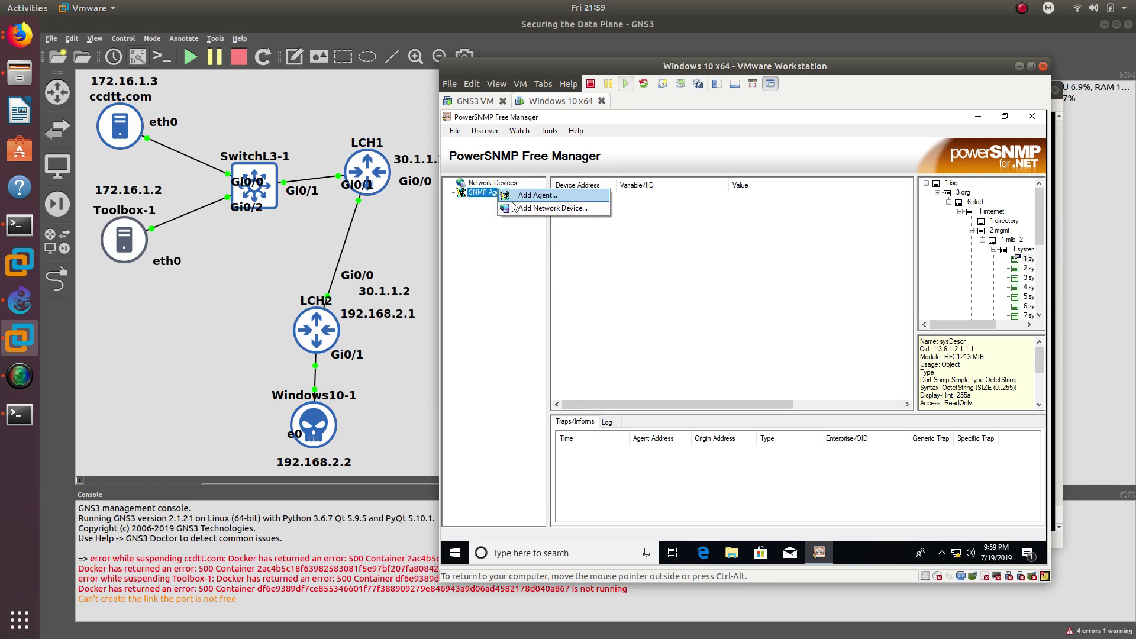
left_click(518, 196)
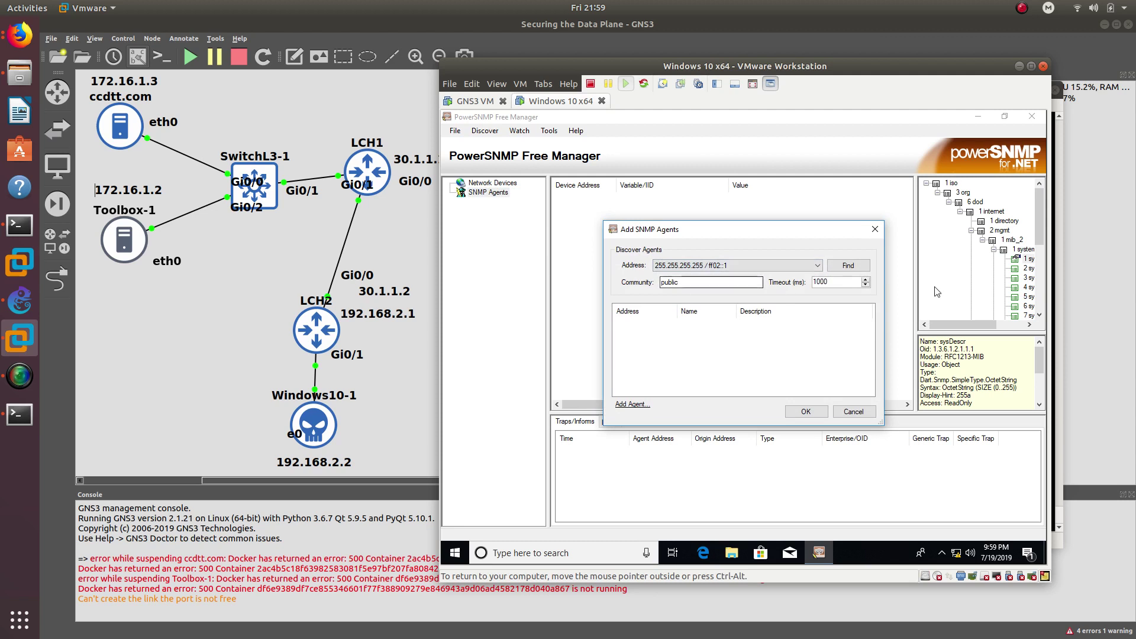
left_click(632, 405)
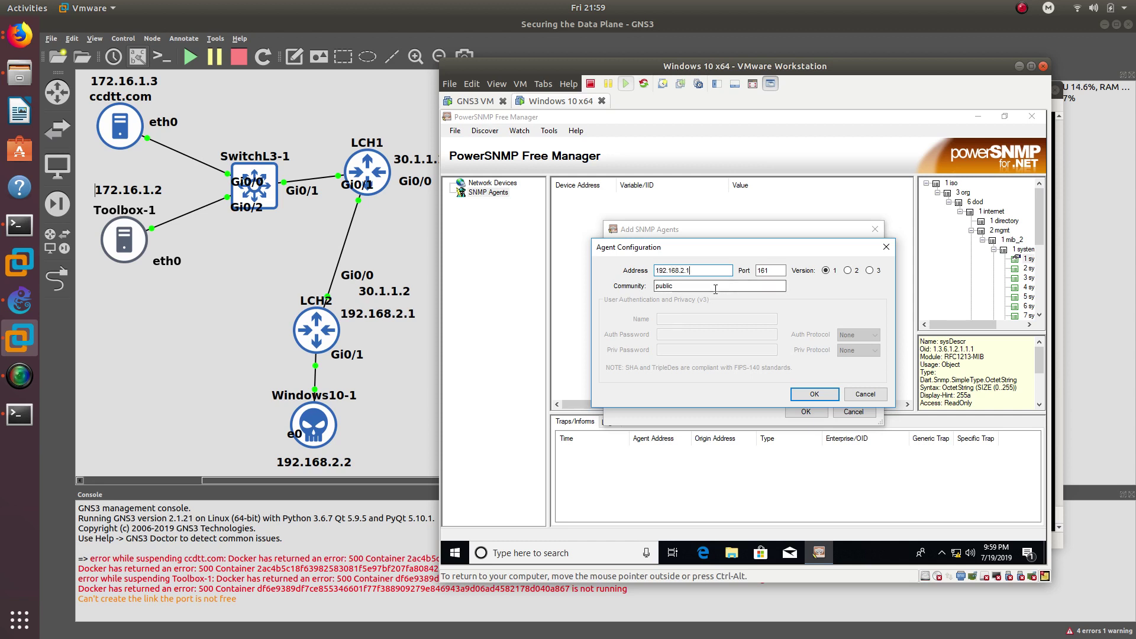
left_click(868, 270)
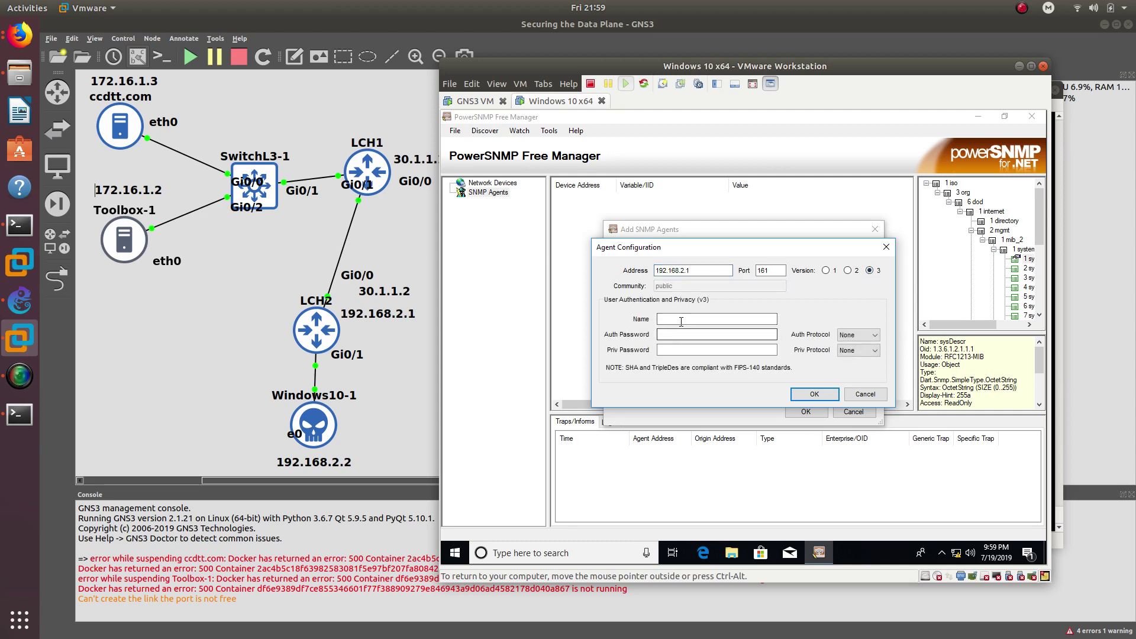
left_click(685, 318)
type("oscar")
left_click(717, 334)
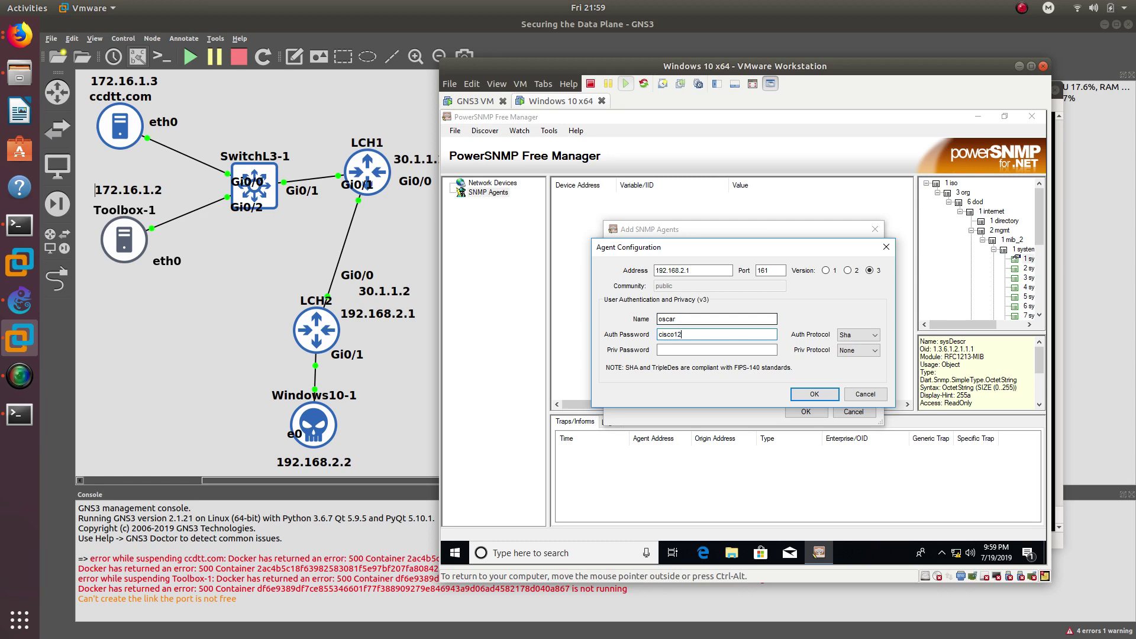
type("cisco123")
left_click(717, 349)
type("c")
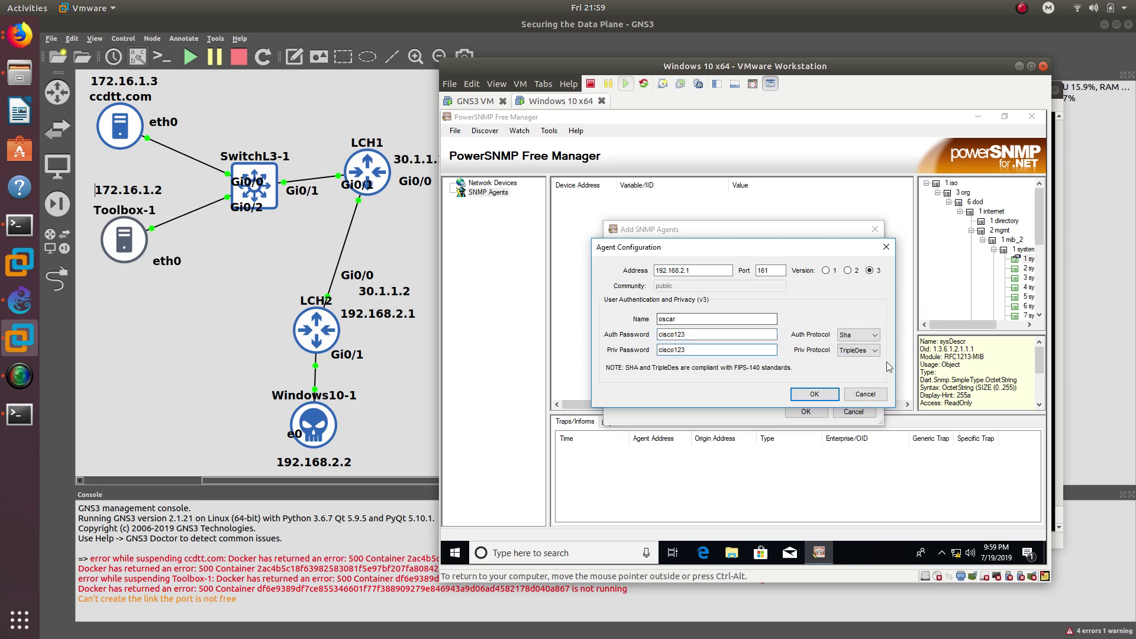
- Set SHA authentication and AES256 privacy for 192.168.2.1 and confirm
left_click(858, 334)
left_click(841, 362)
left_click(858, 350)
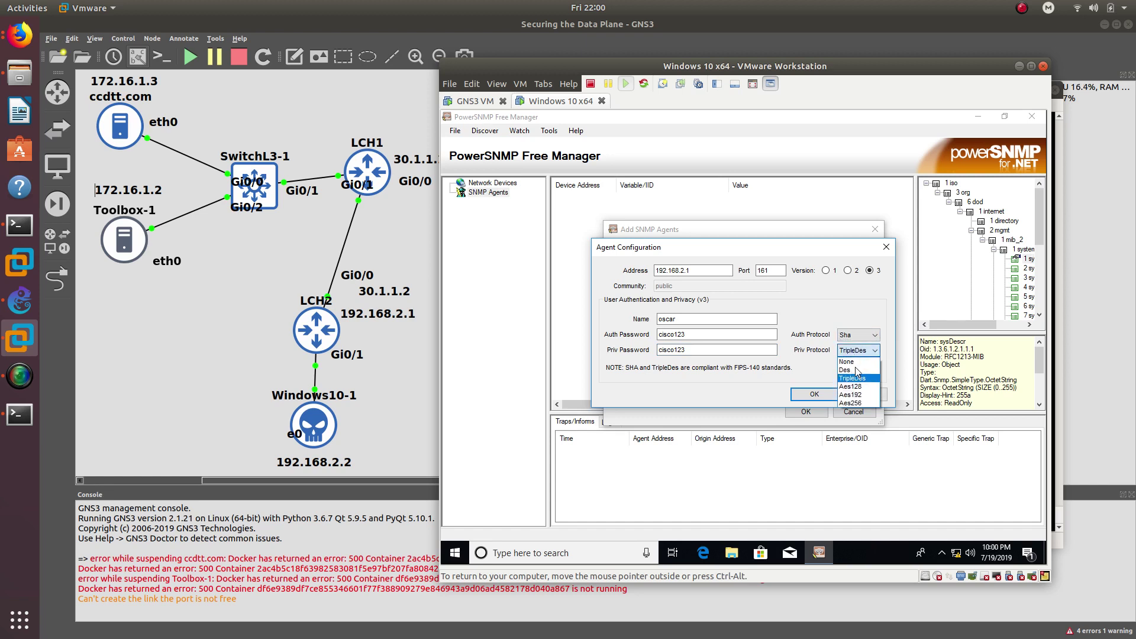
left_click(851, 407)
left_click(811, 395)
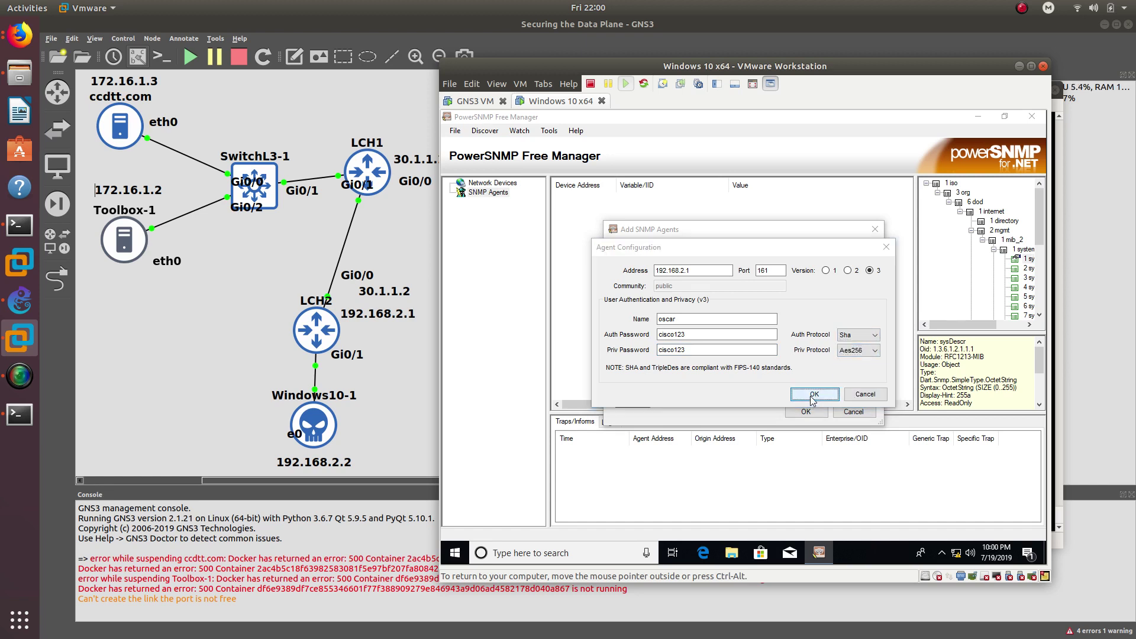
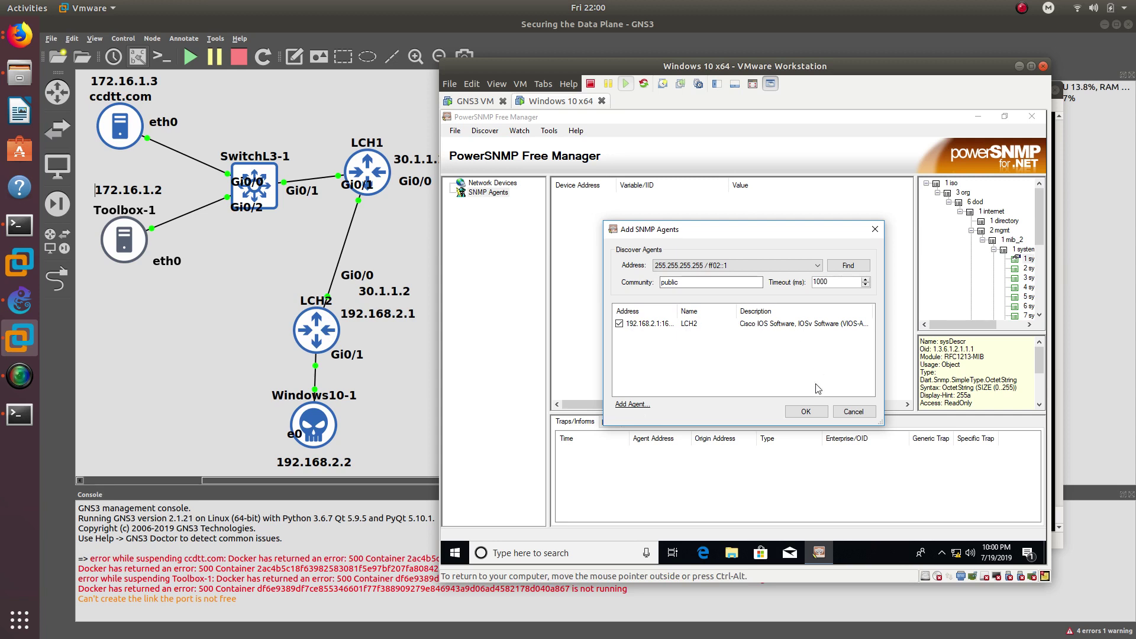
- Confirm the LCH2 agent, then start a manual agent entry at address 30.1.1.1
left_click(805, 411)
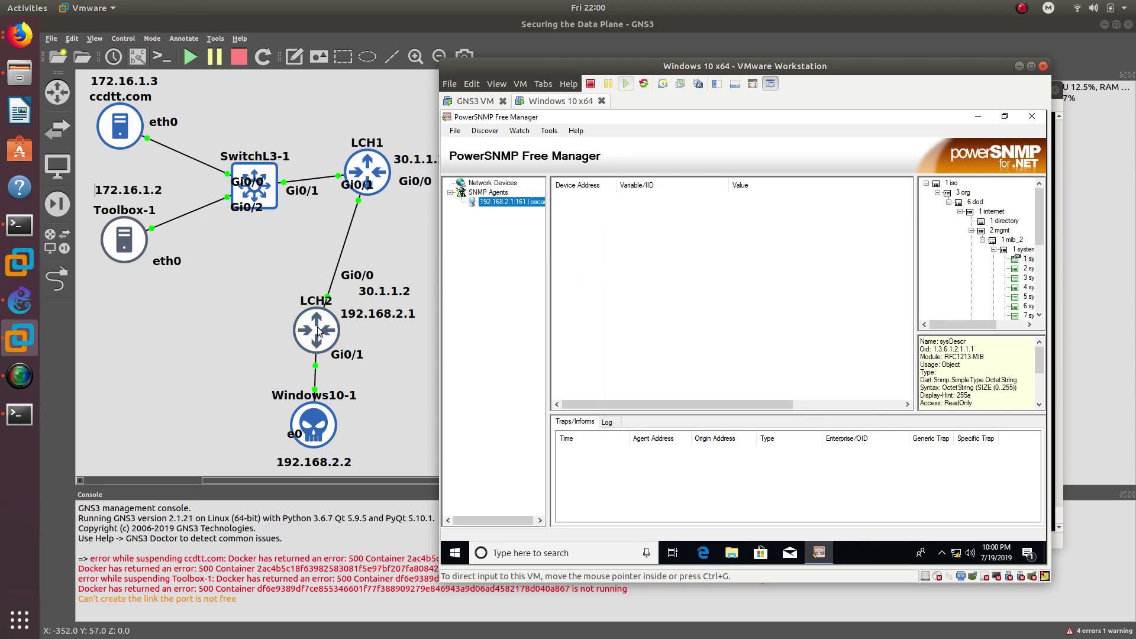
right_click(499, 194)
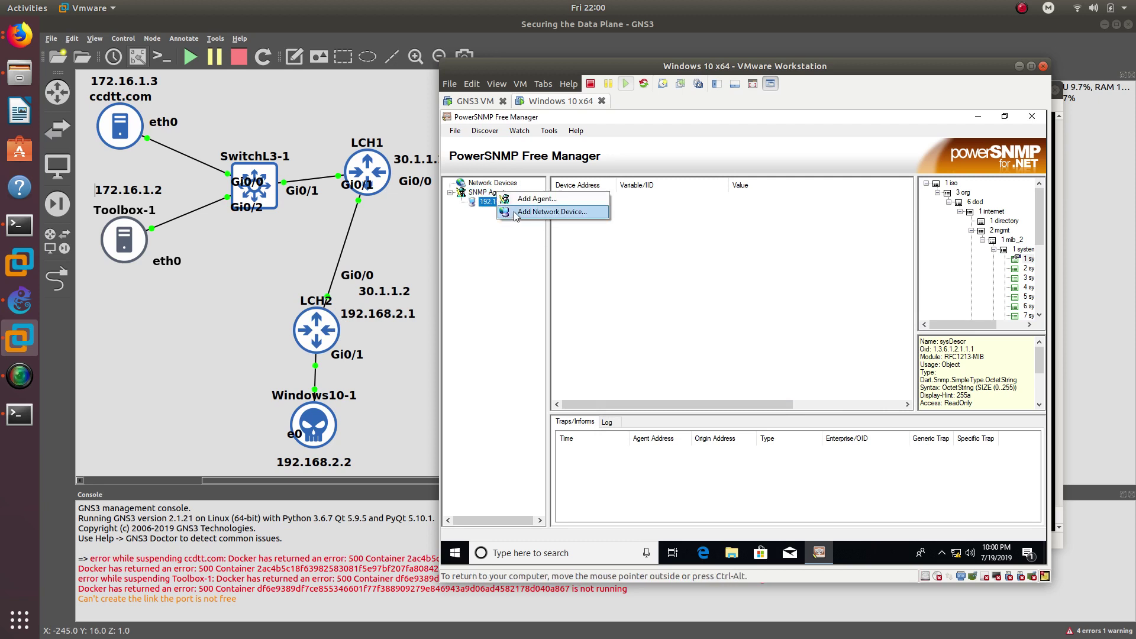
left_click(523, 203)
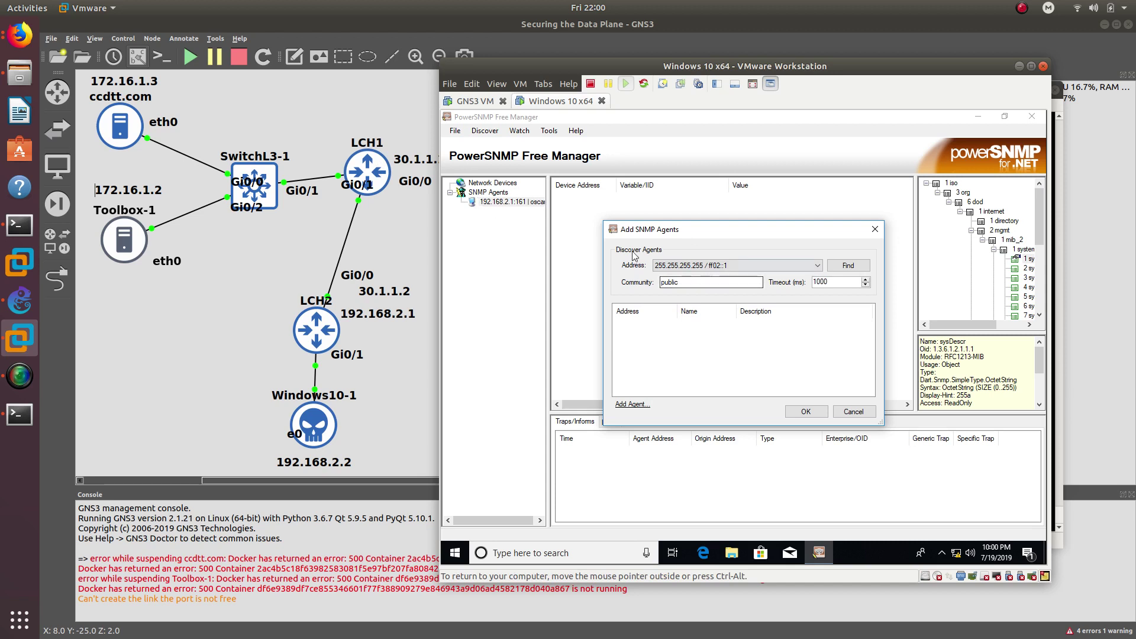
left_click(631, 404)
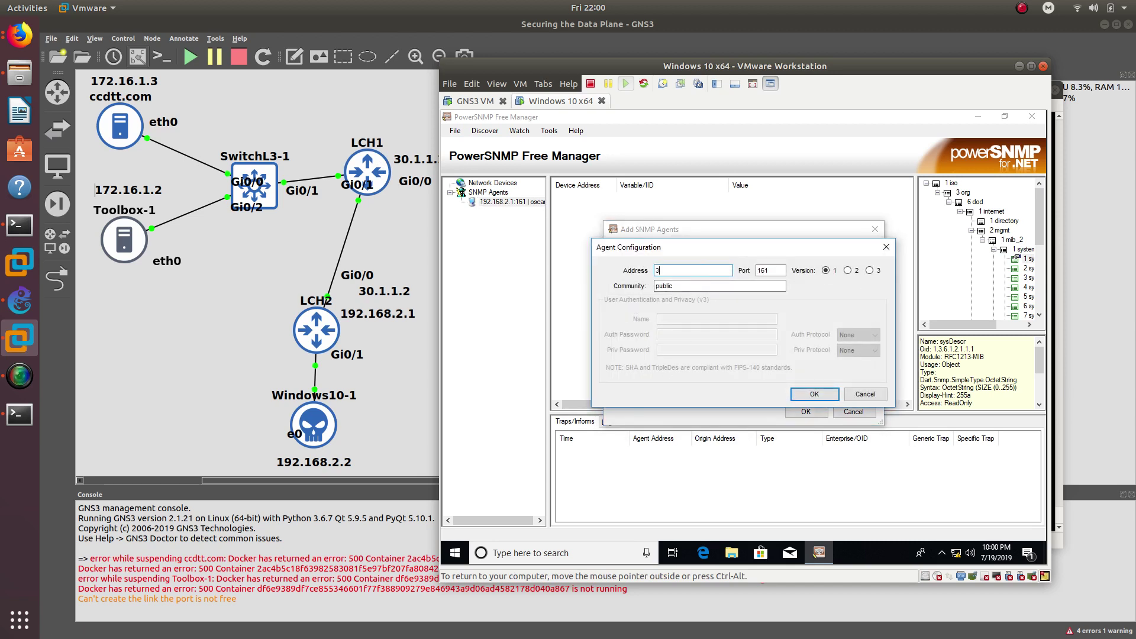
type("30.1.1.1")
- Set the 30.1.1.1 agent to SNMPv3 with the v3 user credentials and Aes256 privacy, adding LCH1
left_click(869, 270)
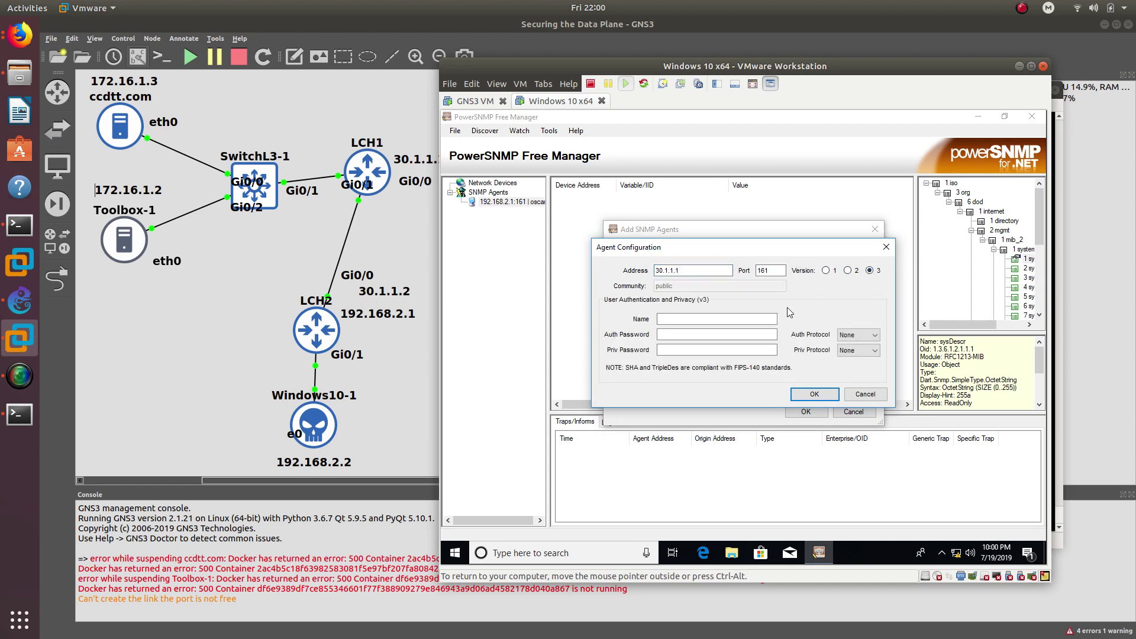
left_click(714, 318)
type("o")
type("cisco")
type("c")
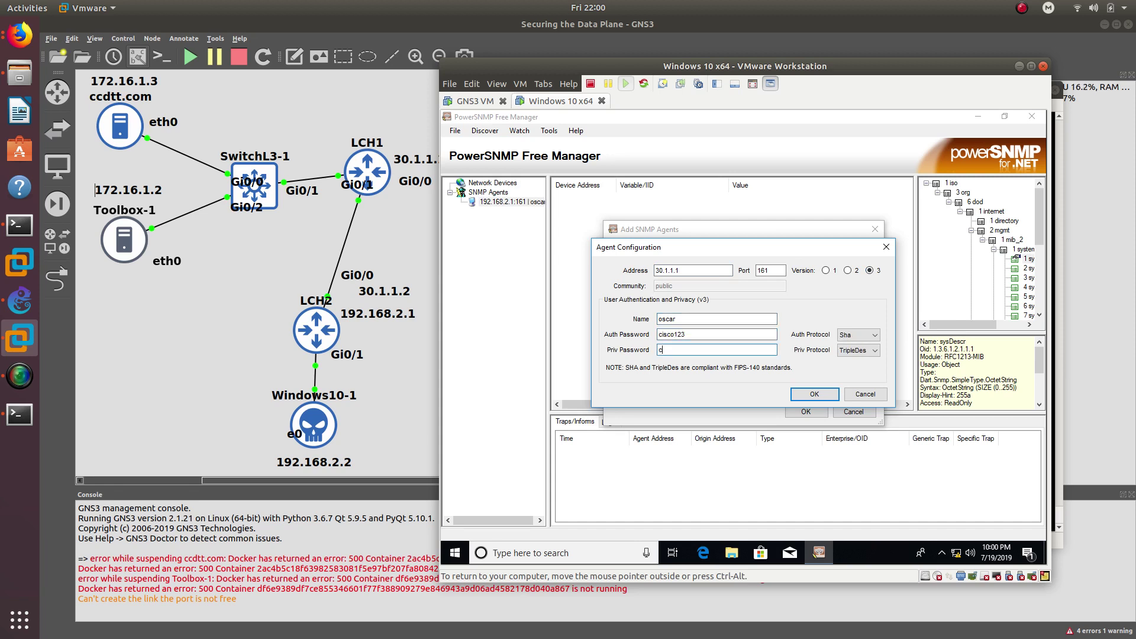
type("isco123")
left_click(859, 350)
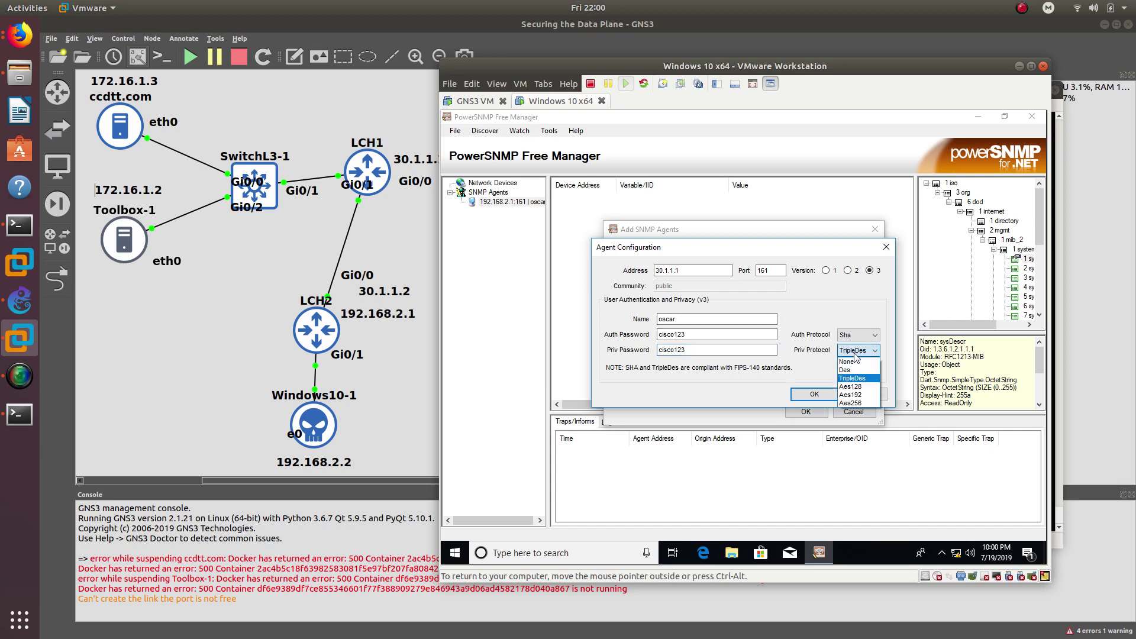
left_click(847, 404)
left_click(819, 394)
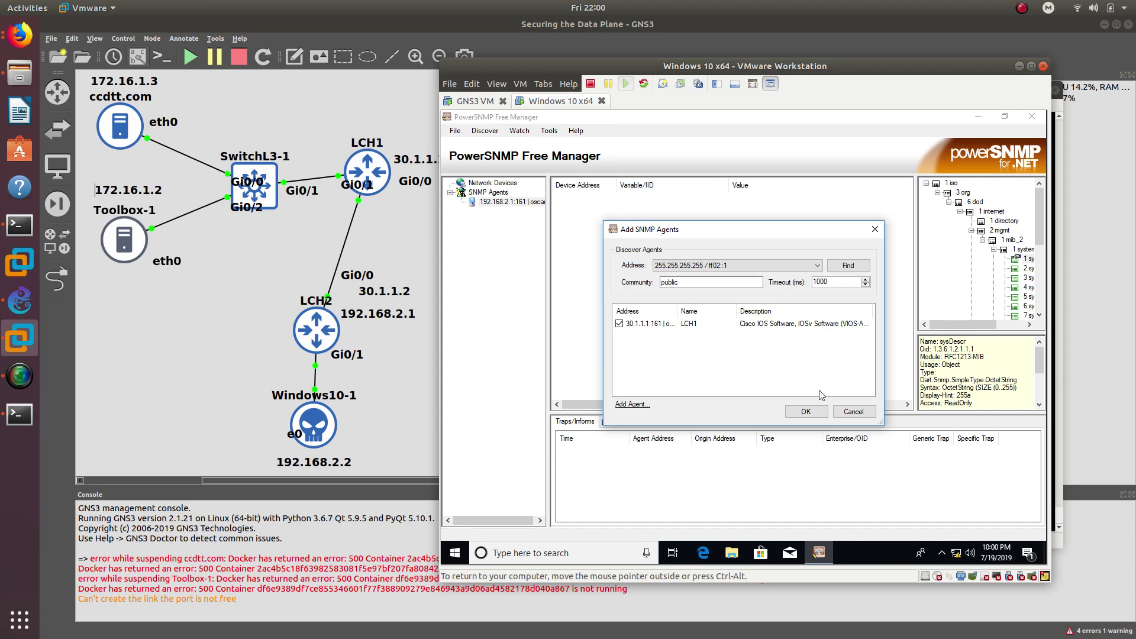
left_click(805, 411)
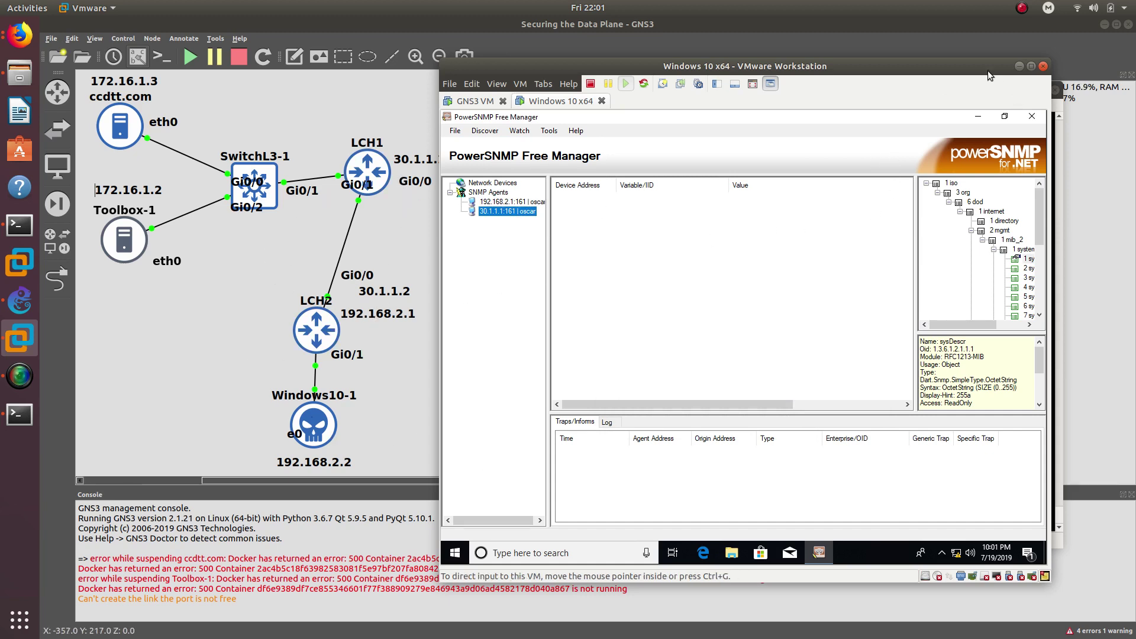
left_click(1018, 66)
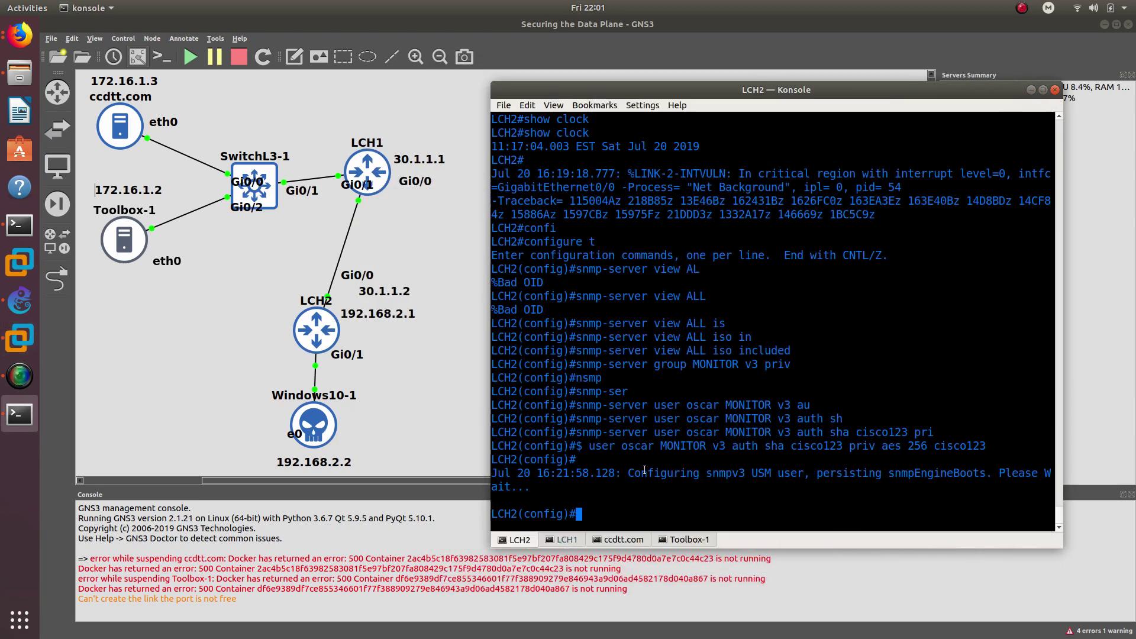
left_click(566, 539)
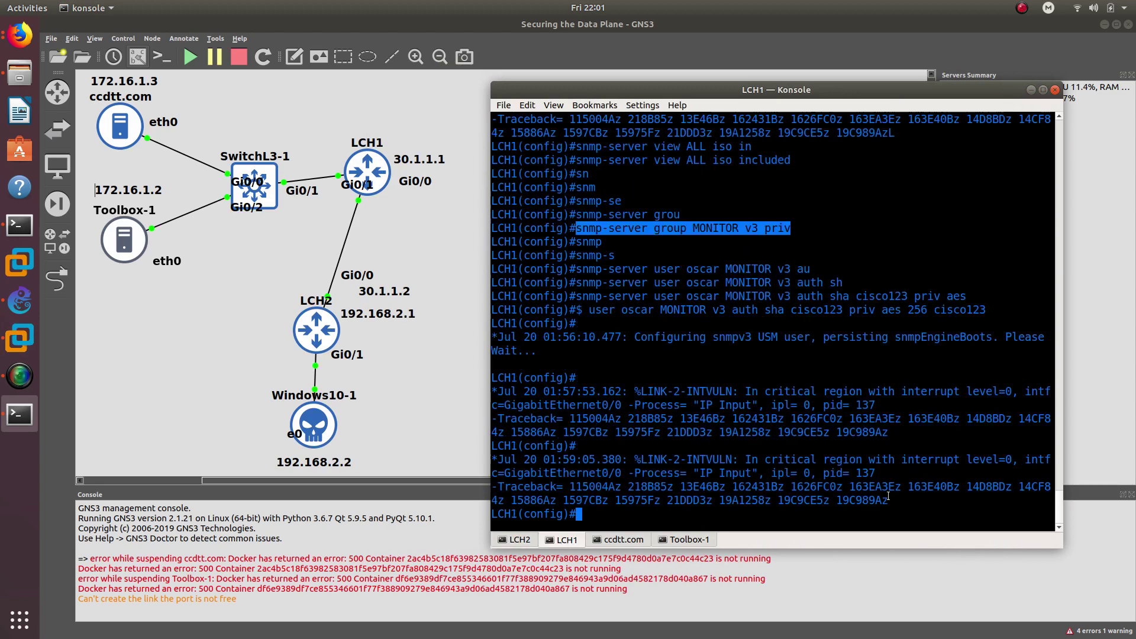
left_click(532, 540)
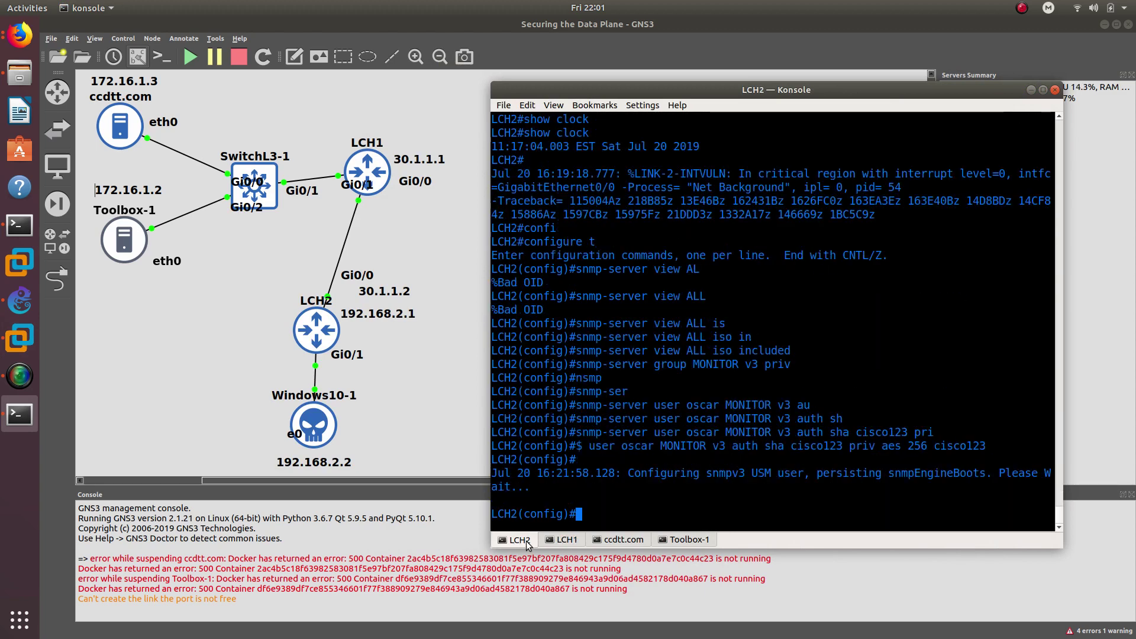
left_click(557, 541)
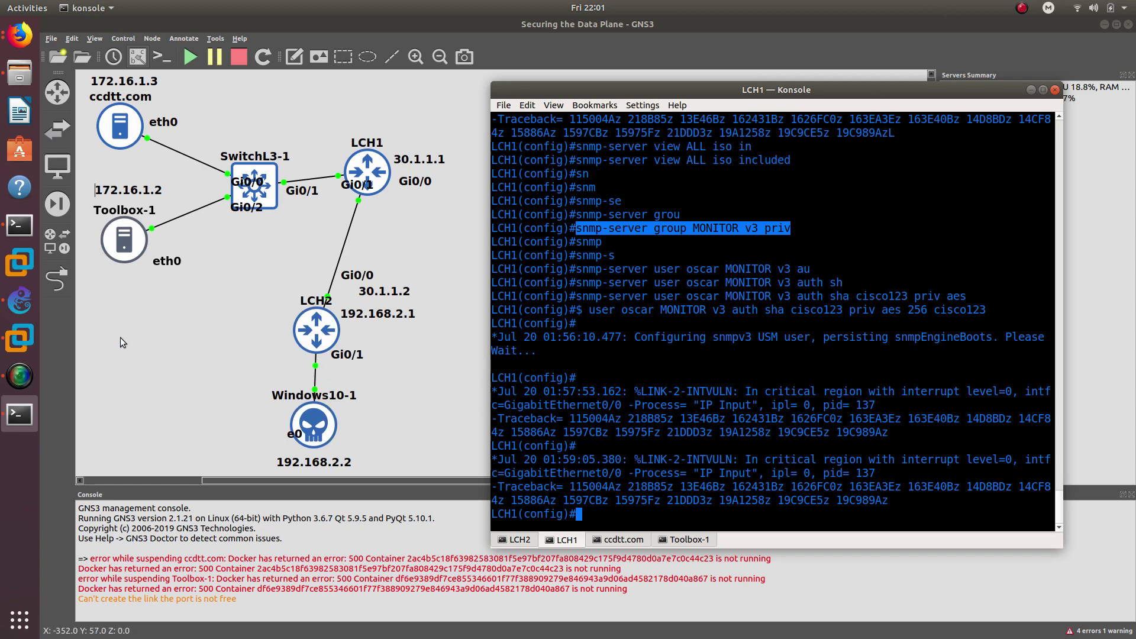
left_click(36, 338)
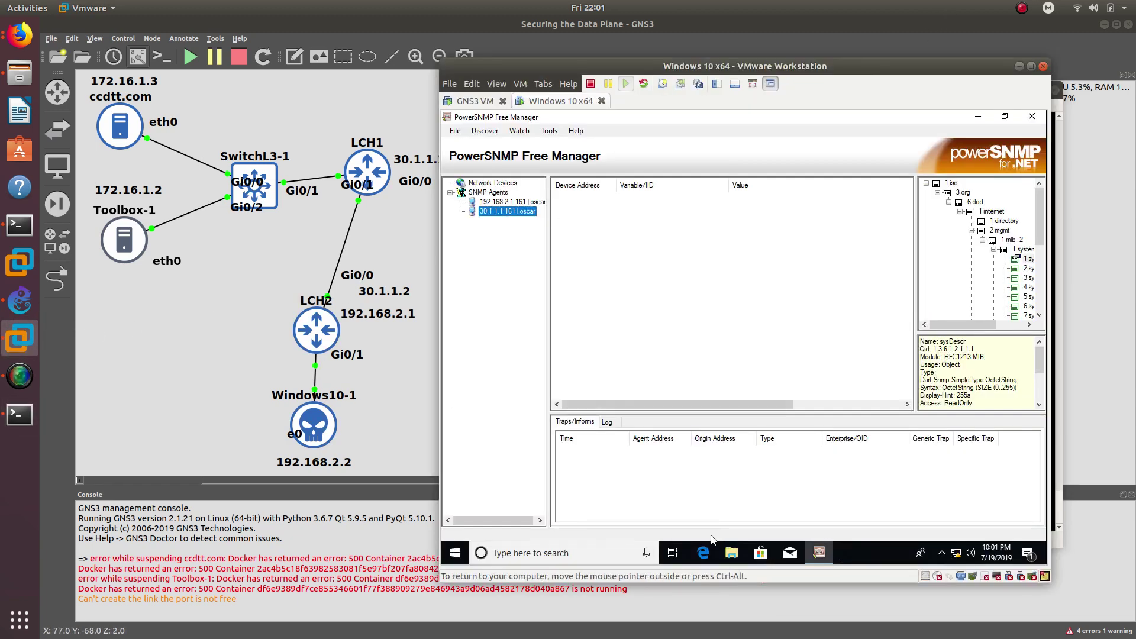
- Load the WordPress site at 172.16.1.3 in the VM's Edge browser
left_click(703, 551)
left_click(594, 142)
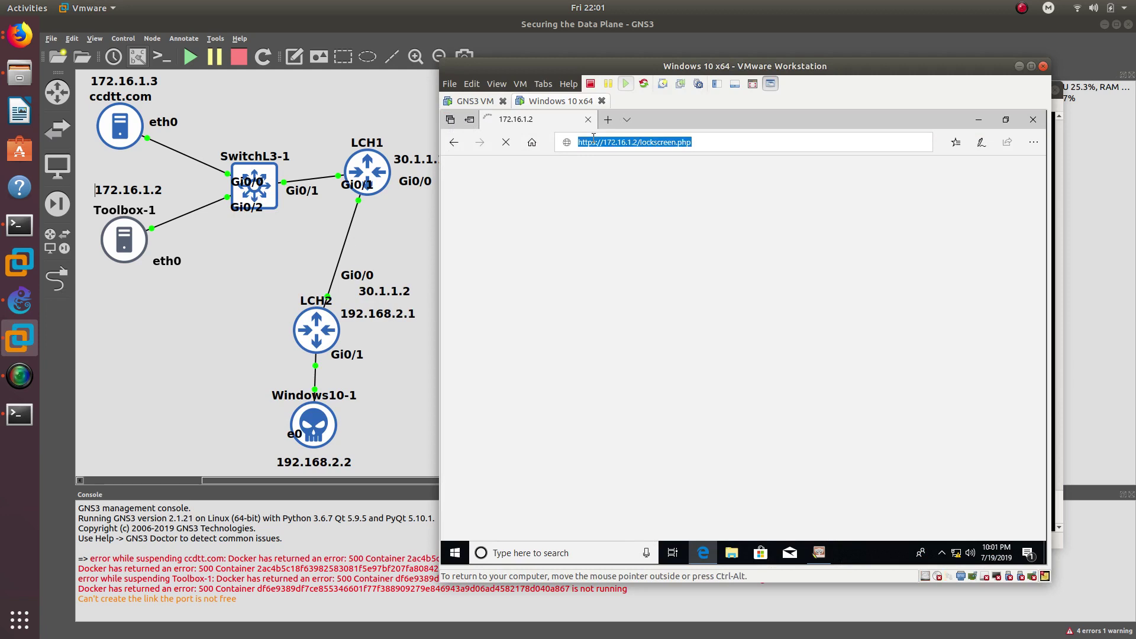
double_click(594, 142)
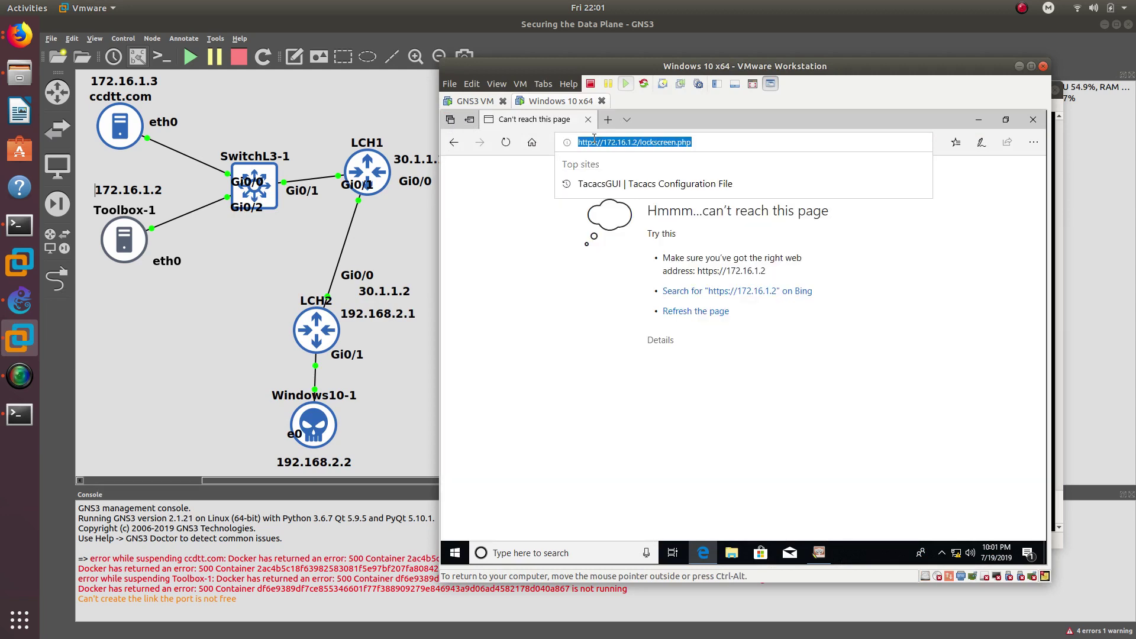
key("BackSpace")
type("172.16")
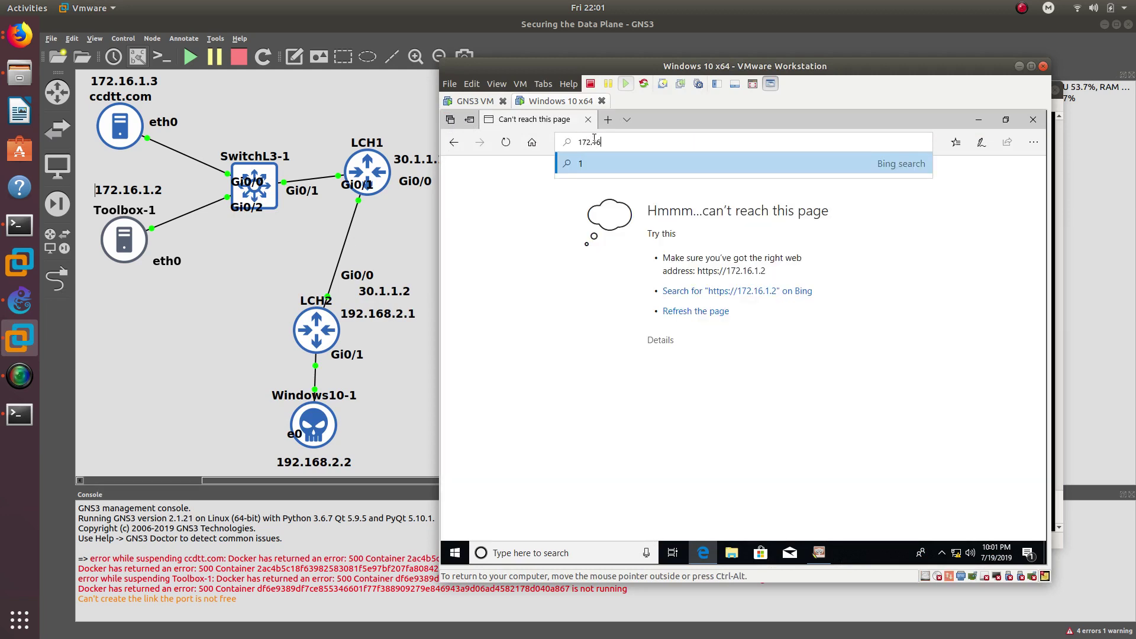
type(".1.3")
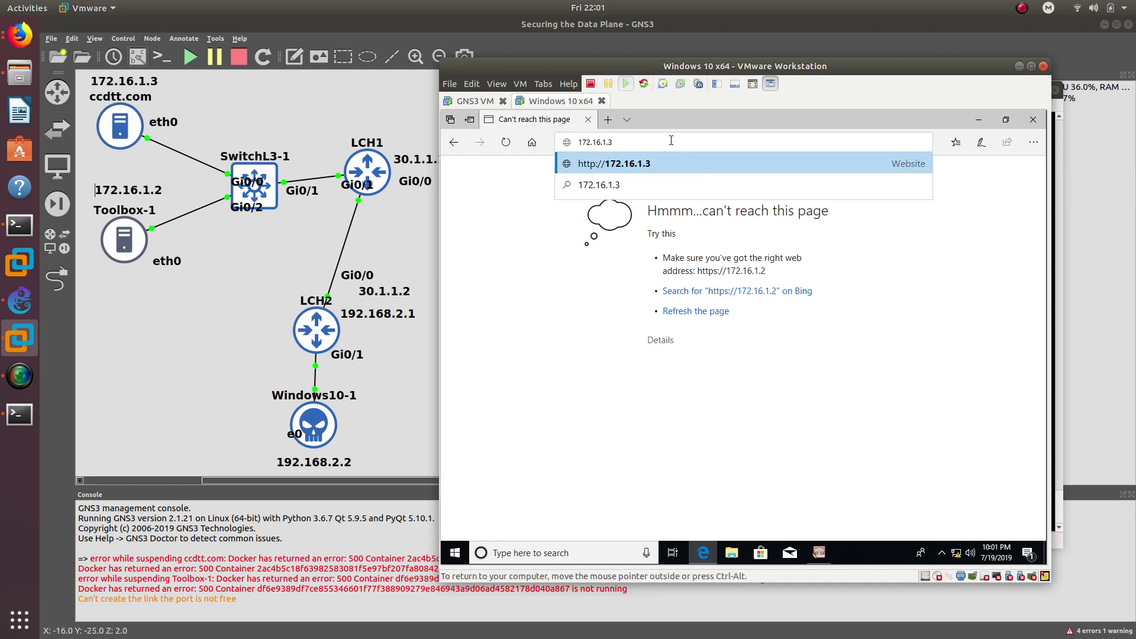
key("Return")
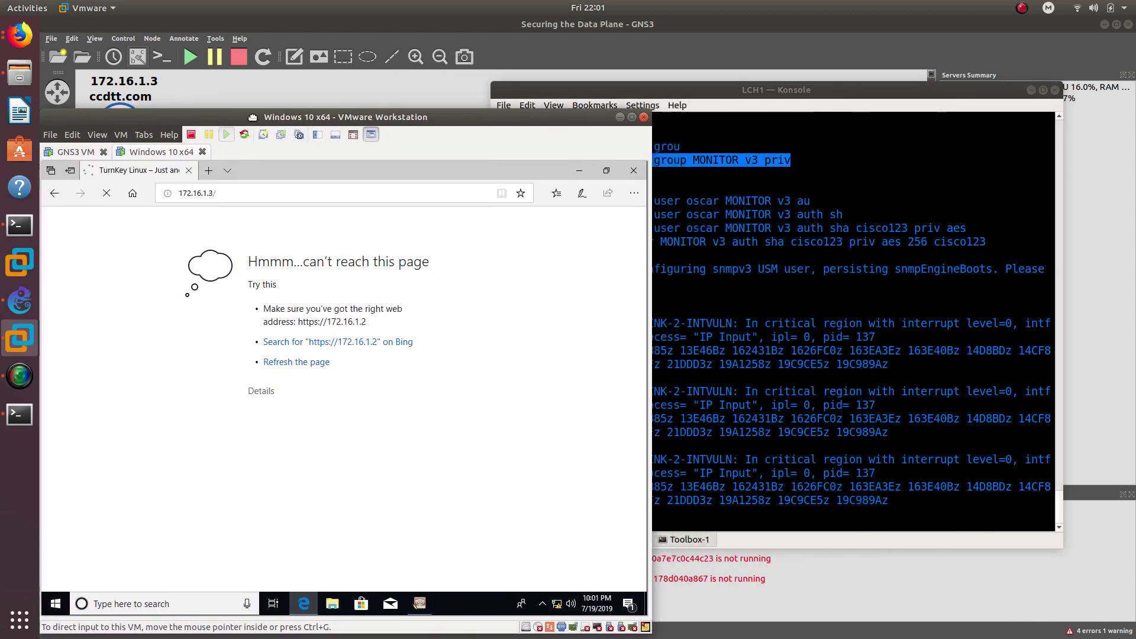
- Arrange the VM and LCH1 terminal windows, and show LCH2's decryption debug output
left_click_drag(341, 111, 311, 72)
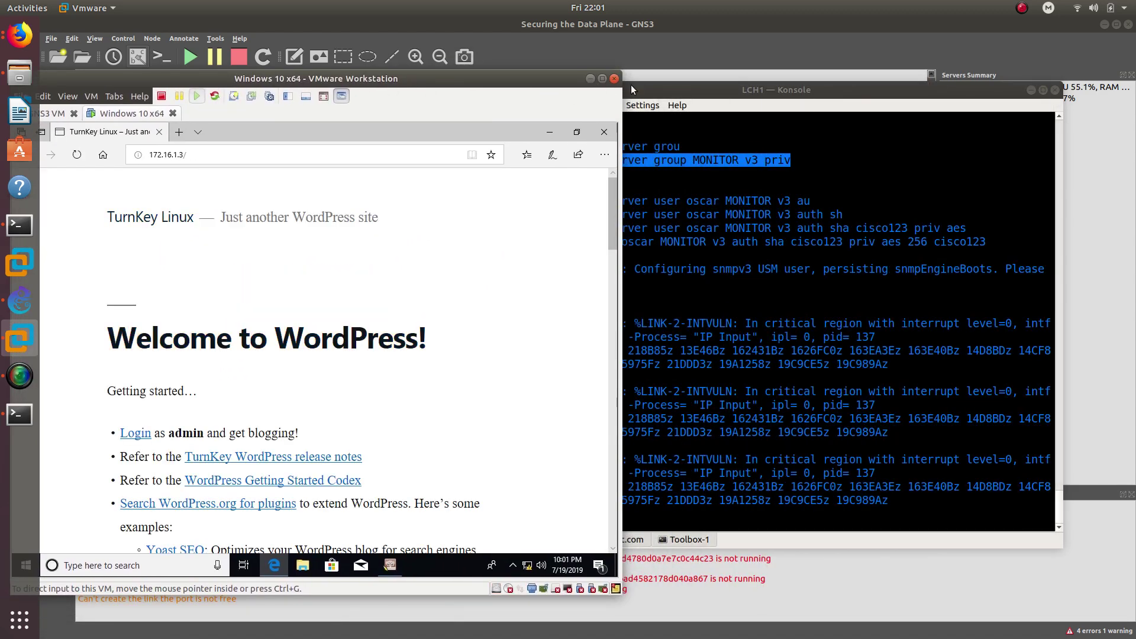
left_click_drag(630, 86, 701, 101)
left_click(599, 554)
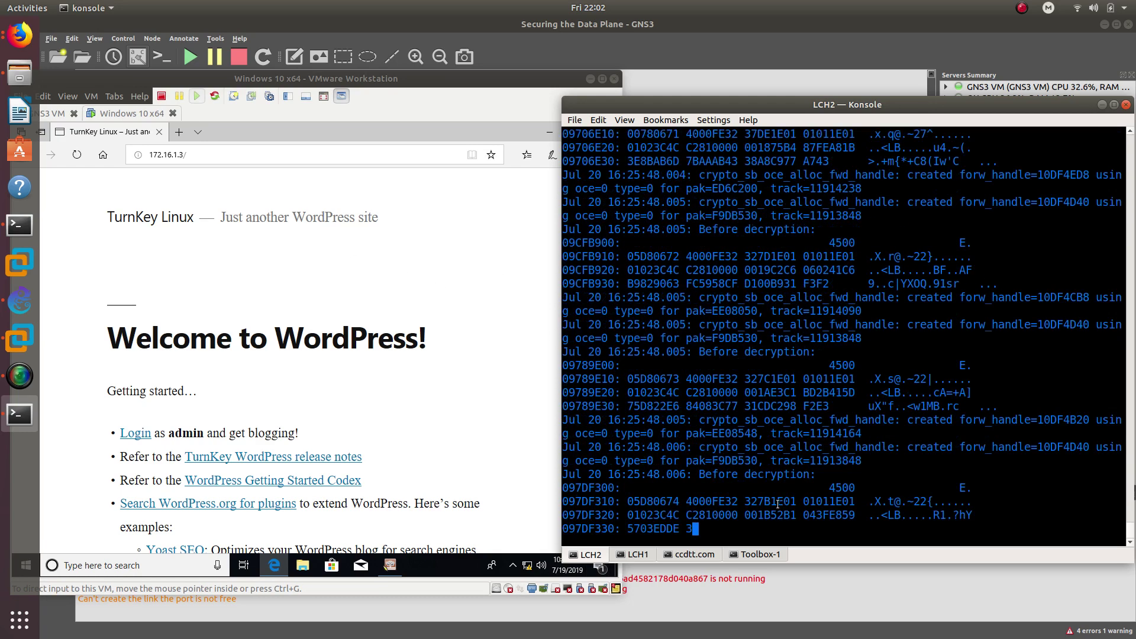
- In the mason4_fig3.gif Firefox window, load twitter in a new tab
left_click(20, 35)
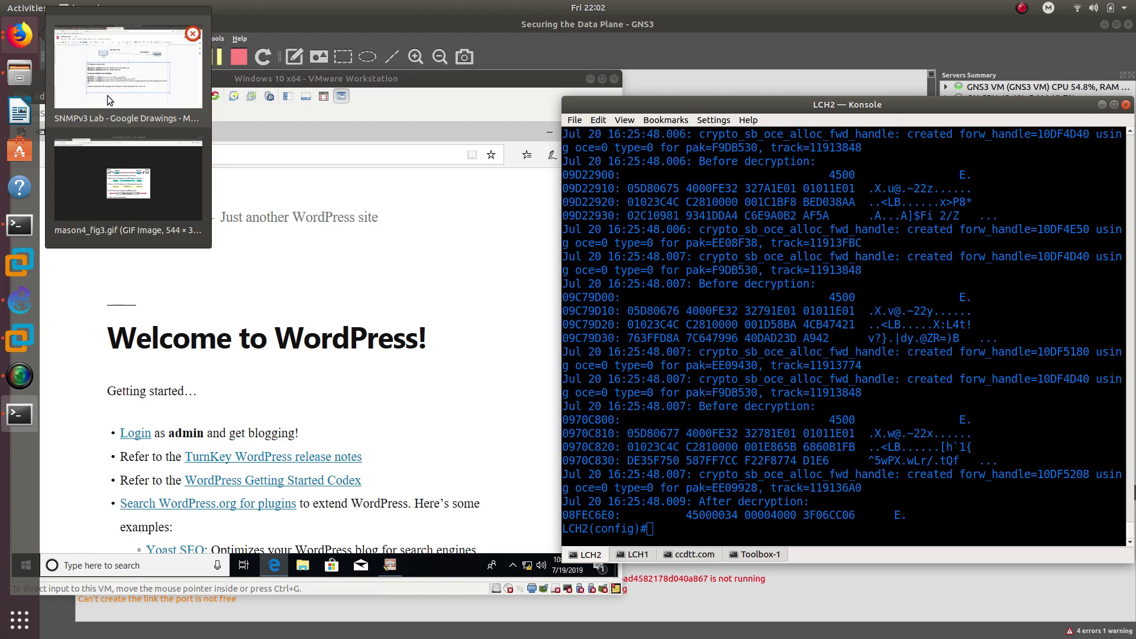
left_click(139, 162)
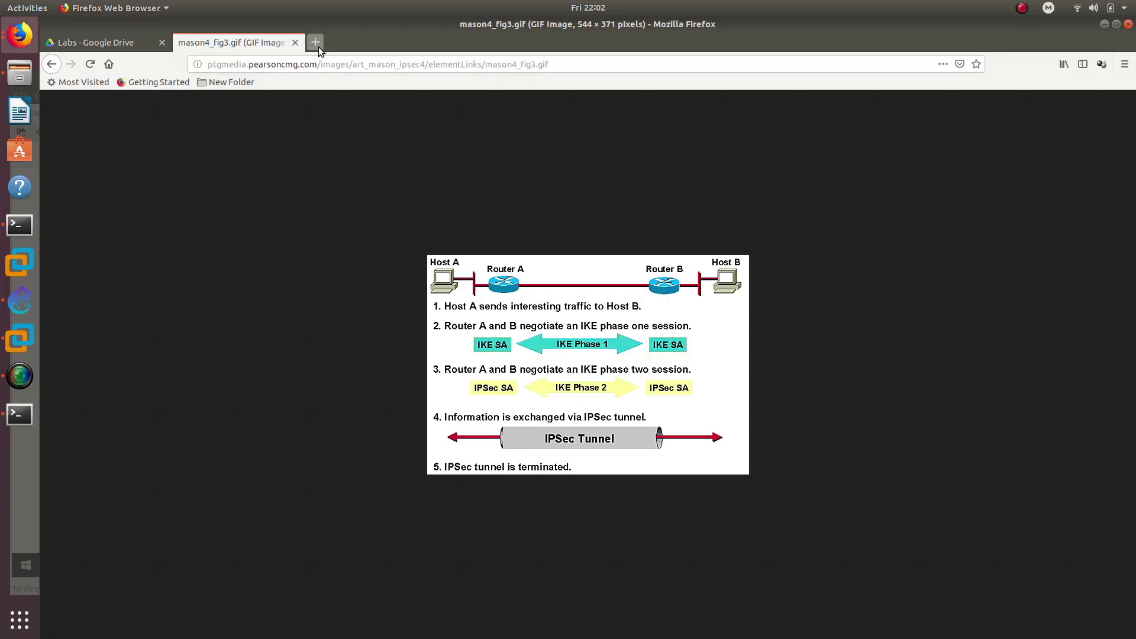
left_click(316, 42)
type("twitter")
key("Return")
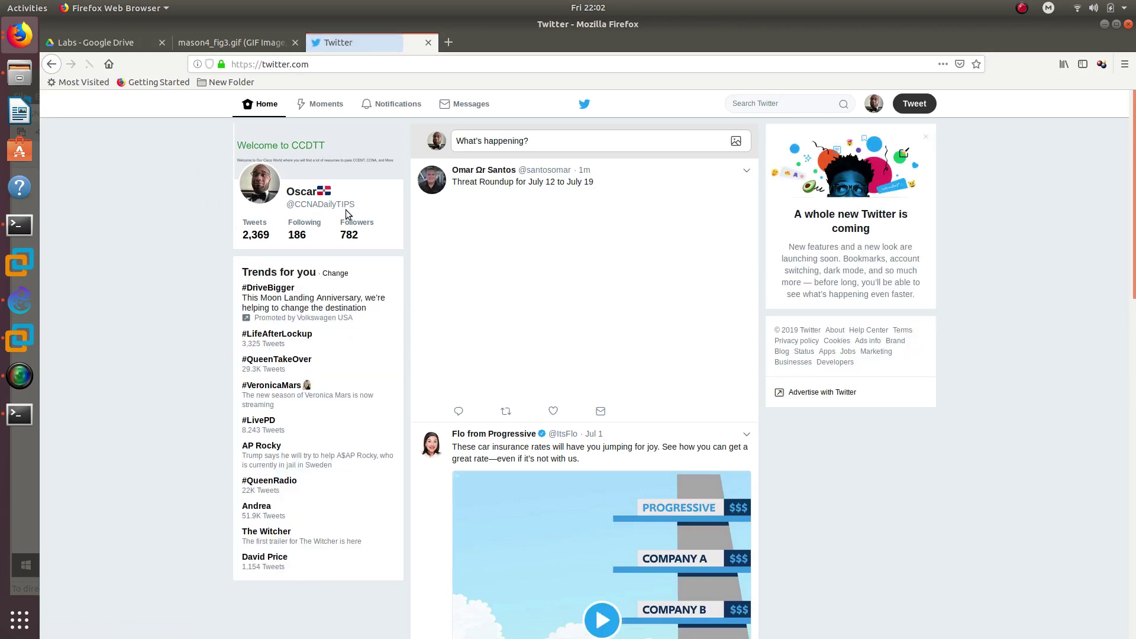
left_click_drag(347, 214, 335, 177)
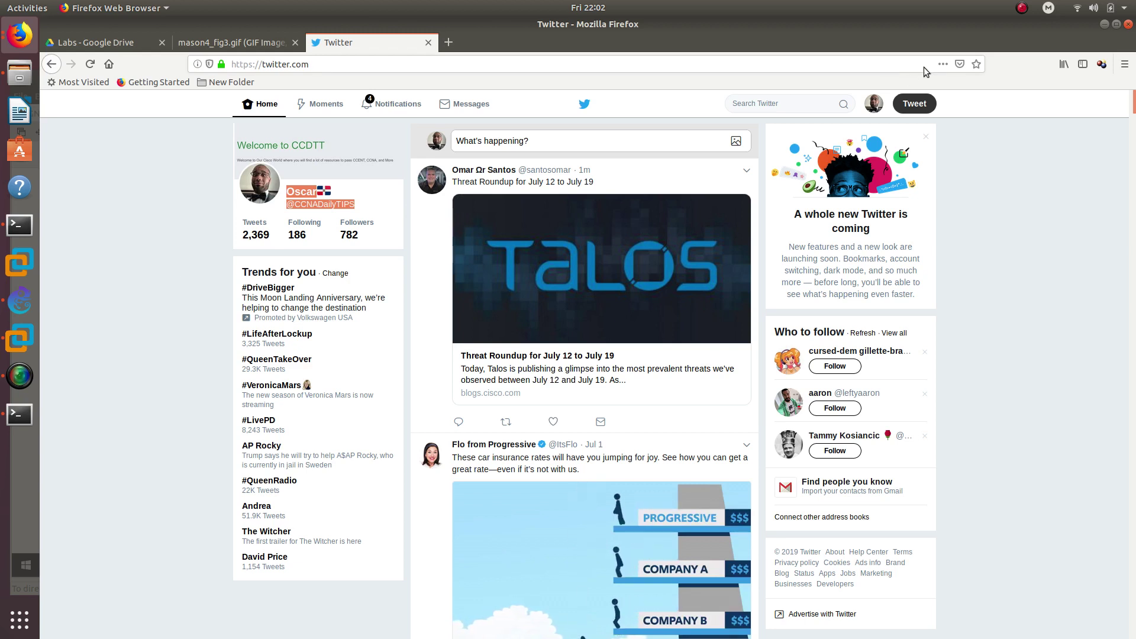
left_click(1021, 8)
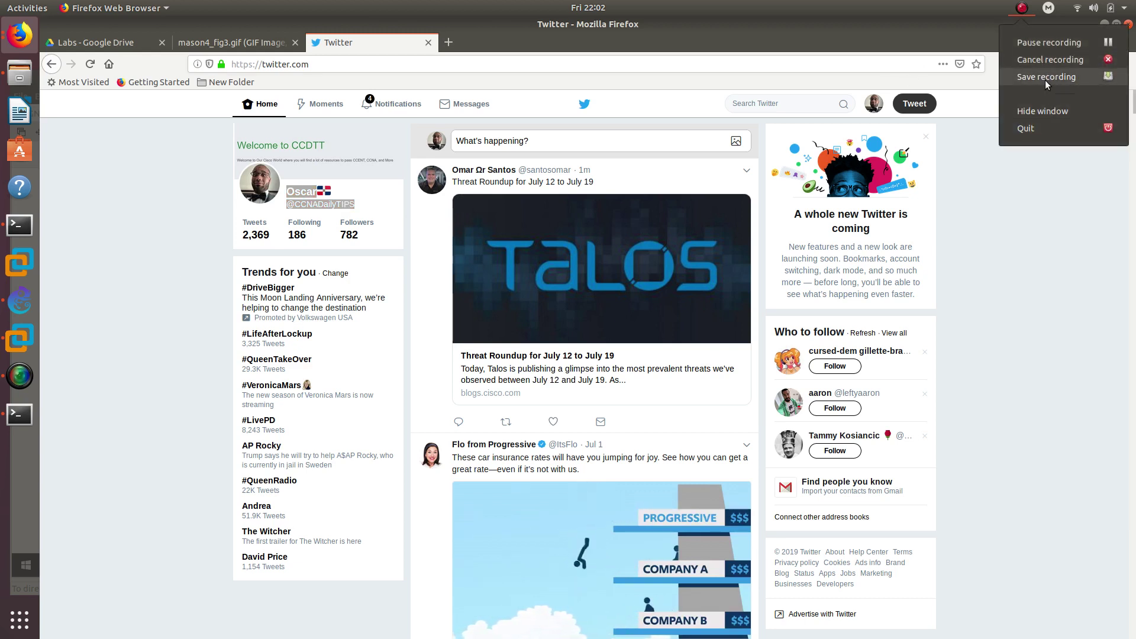